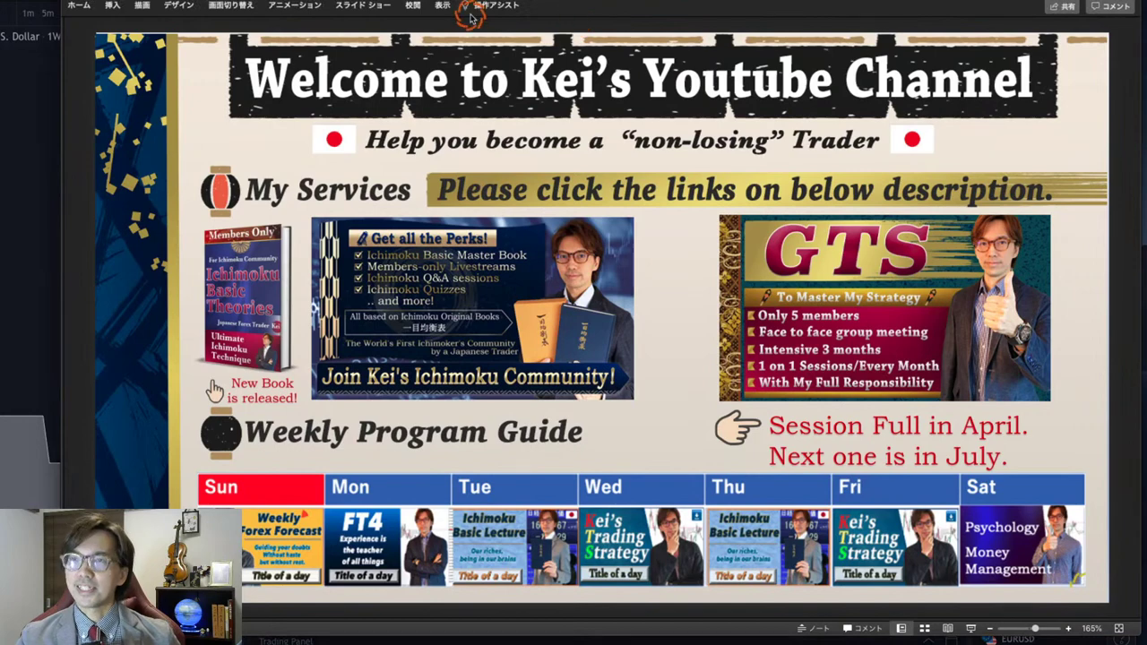
Page forward from the Welcome slide to the Disclaimer slide, then back to Welcome.
key(Page_Down)
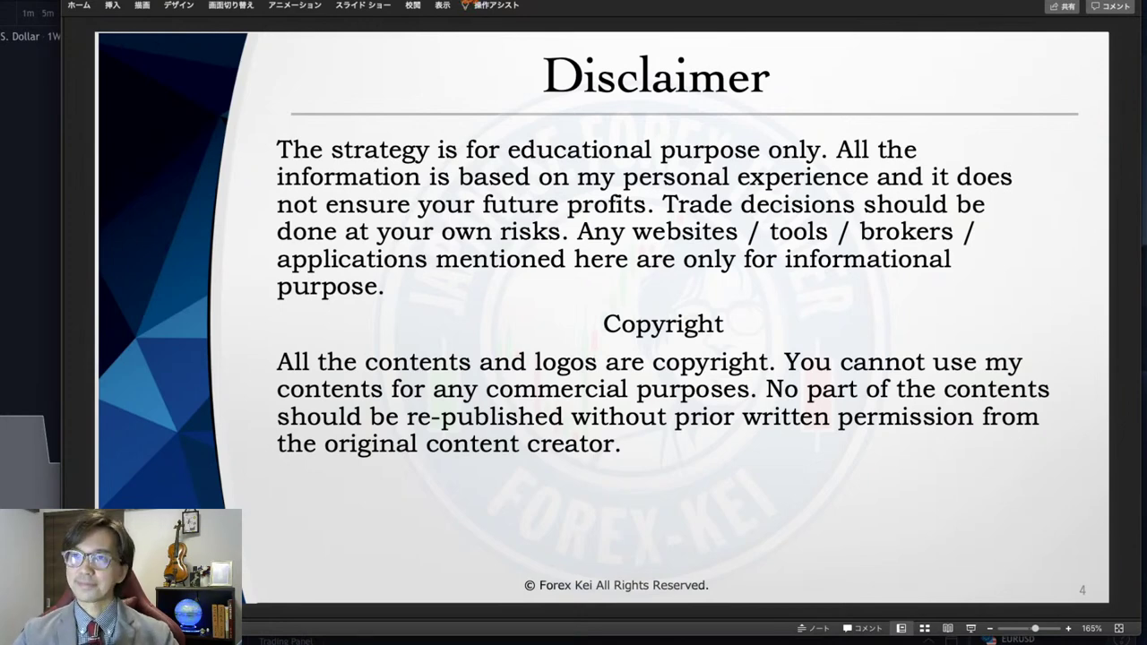
key(Page_Down)
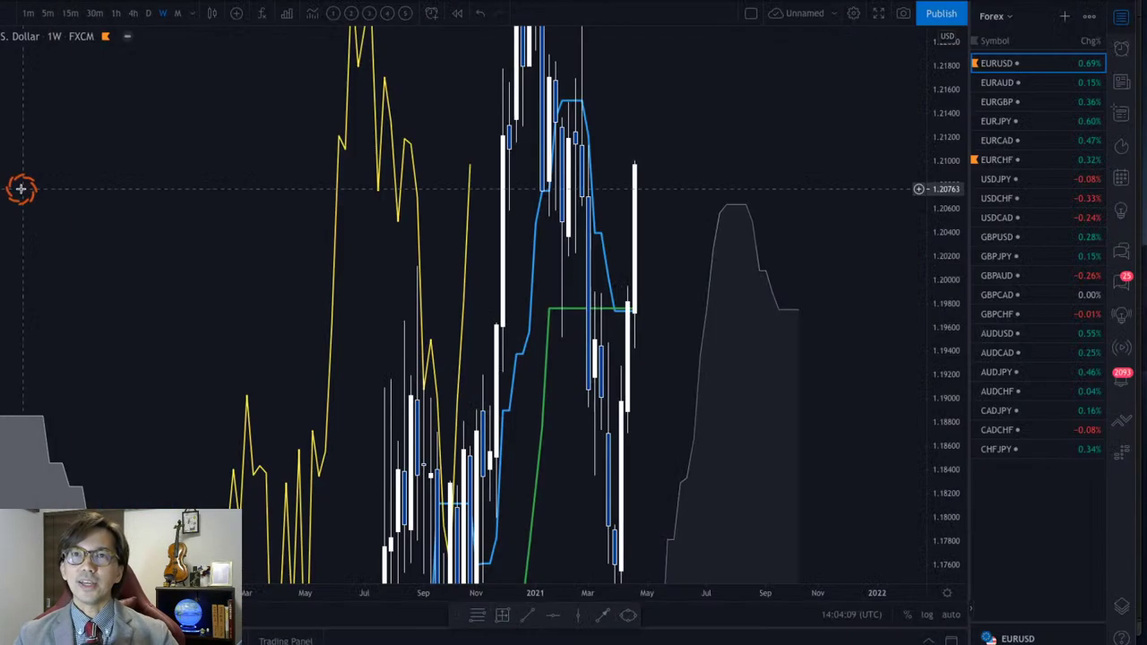
Bring up the EURUSD weekly chart, auto-fit it, then compress the price scale to show the whole cloud.
click(18, 188)
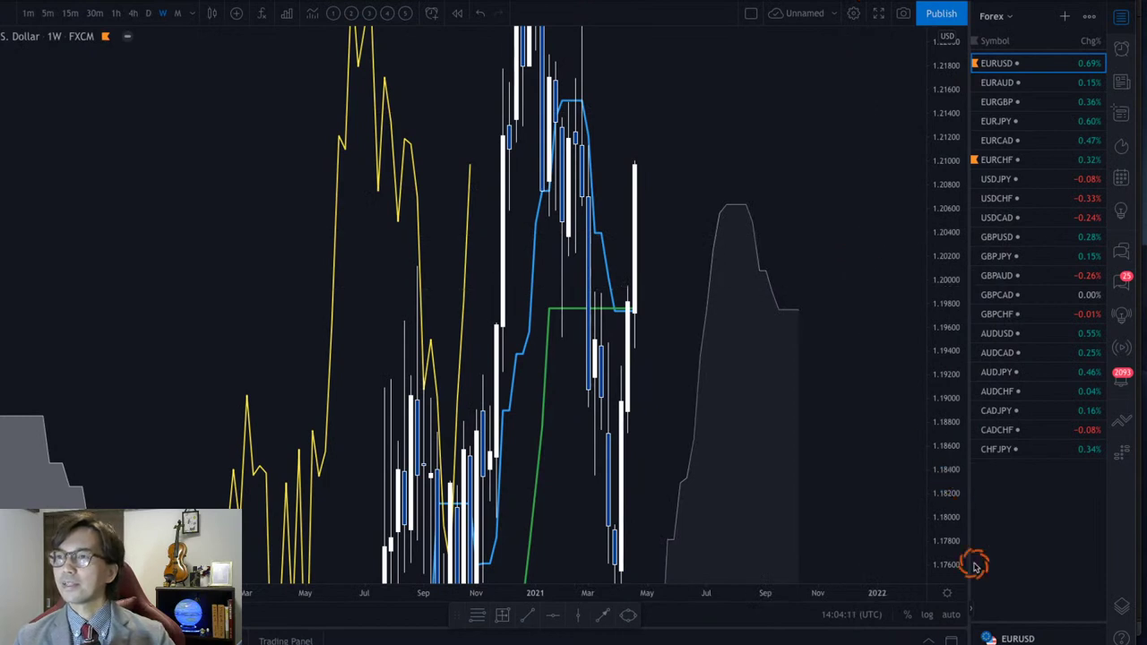
click(952, 618)
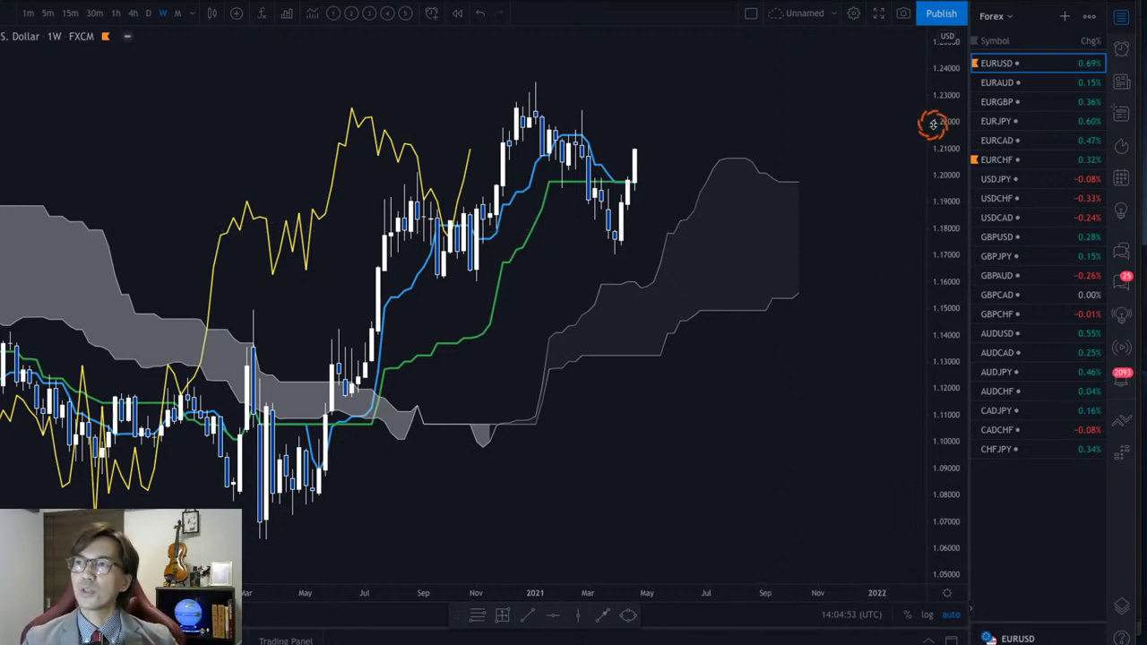
drag(933, 124, 941, 234)
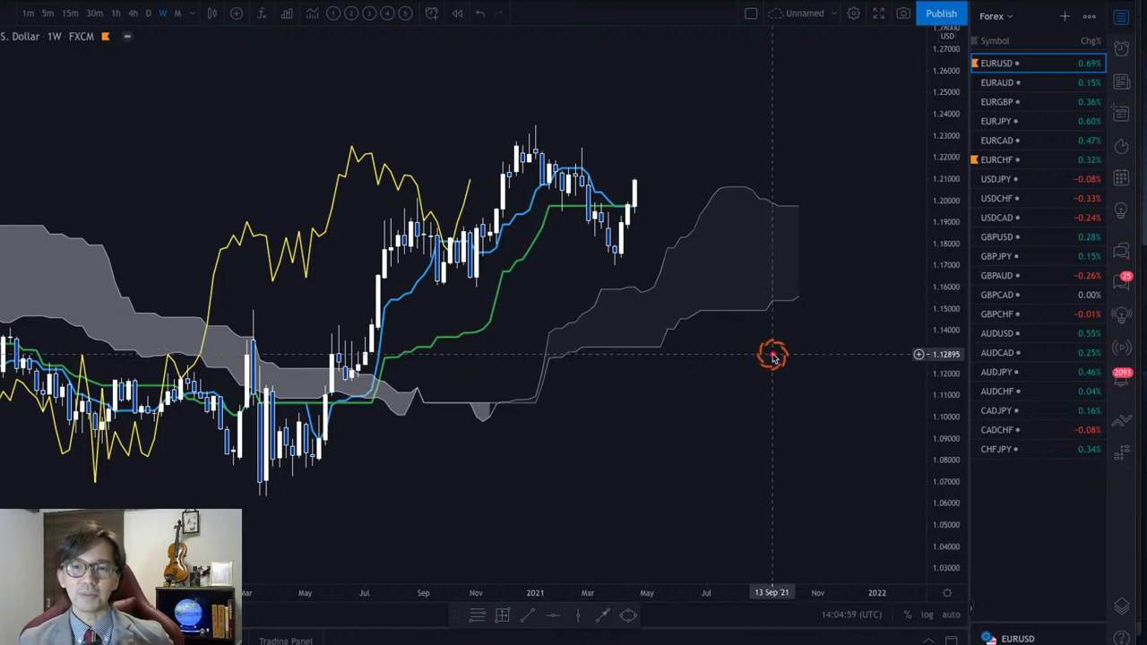
Sketch red arrows and circle the lagging line's end, then erase all the sketches.
mouse_move(772, 355)
mouse_down()
mouse_move(824, 313)
mouse_move(840, 325)
mouse_up()
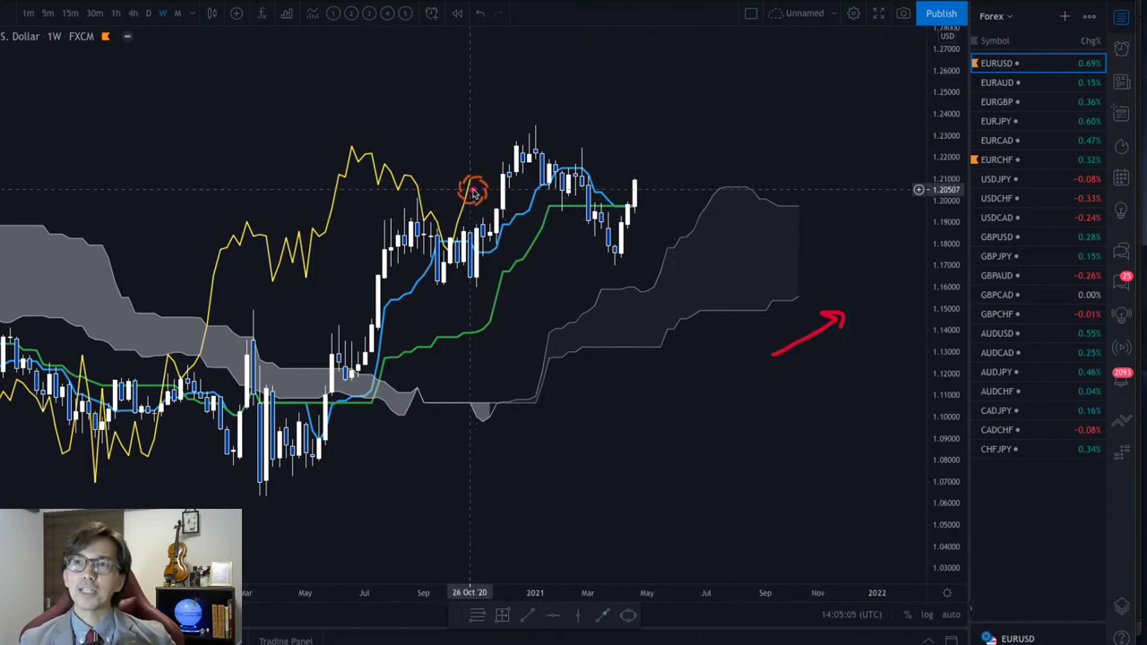
mouse_move(479, 199)
mouse_down()
mouse_move(485, 169)
mouse_move(490, 192)
mouse_up()
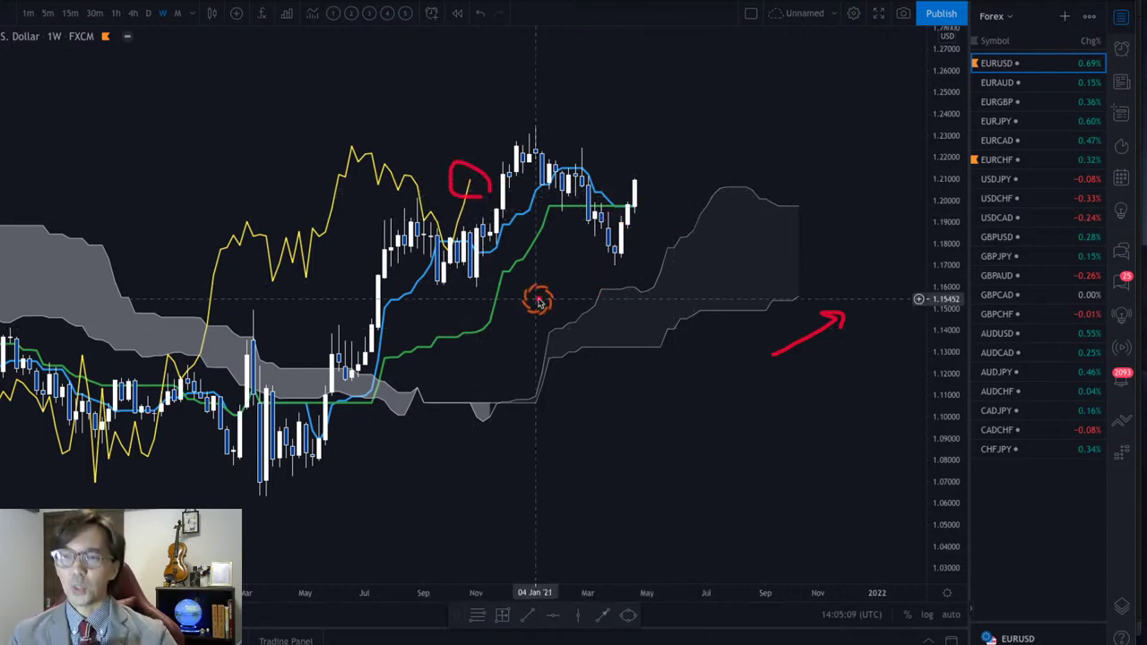
mouse_move(469, 286)
mouse_down()
mouse_move(527, 141)
mouse_move(610, 257)
mouse_move(685, 96)
mouse_up()
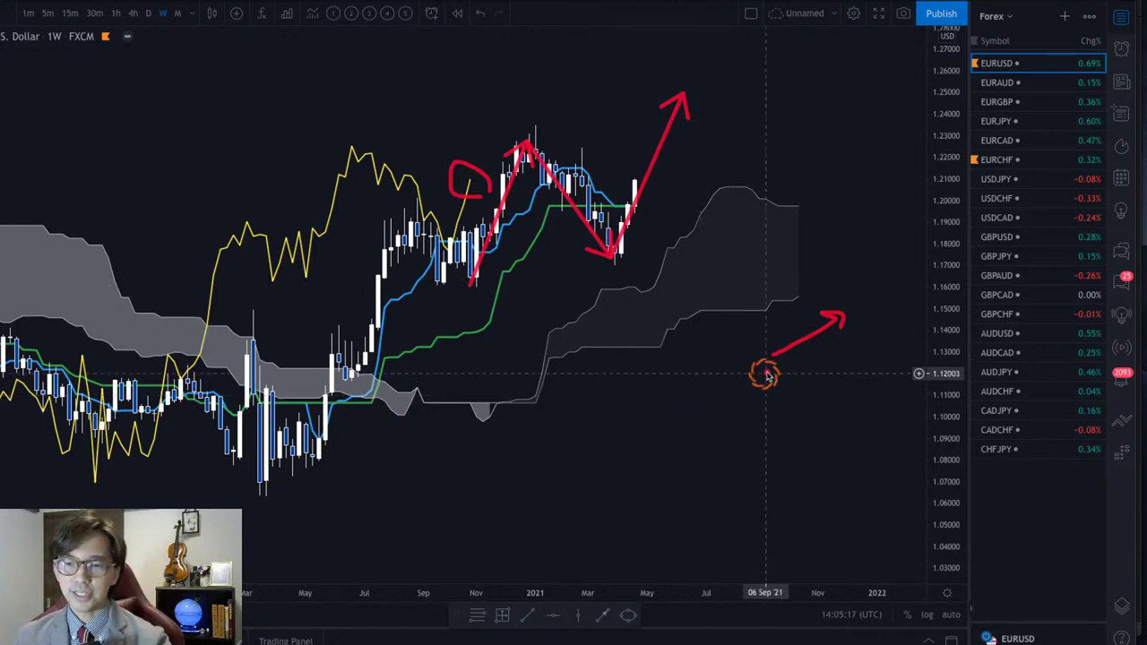
key(Escape)
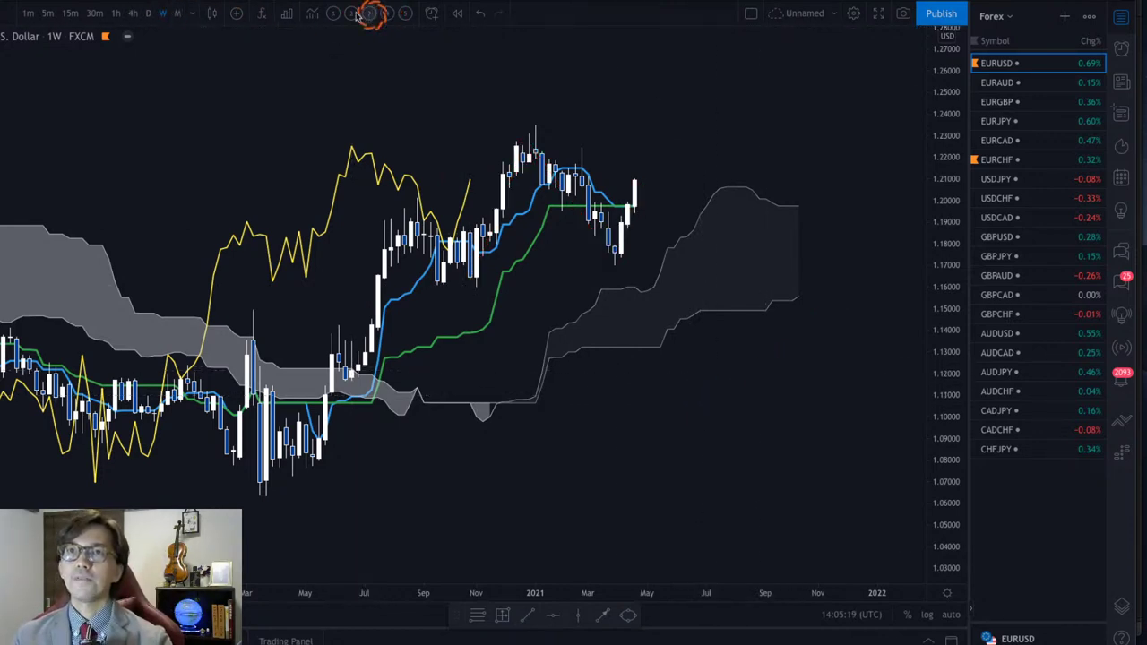
click(130, 13)
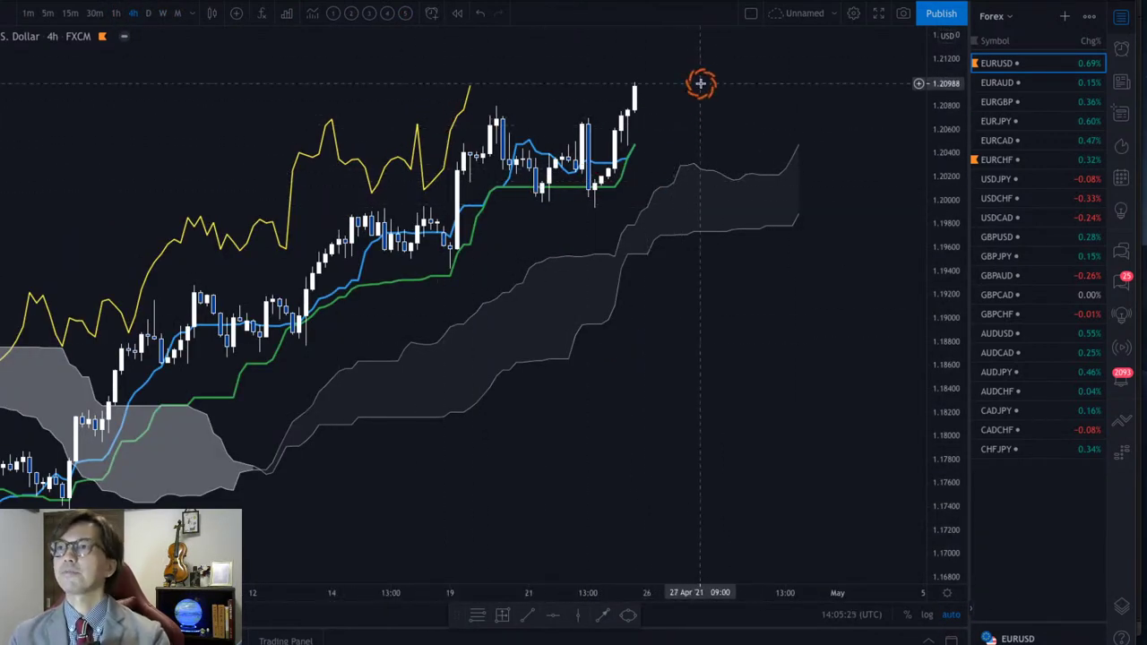
click(162, 13)
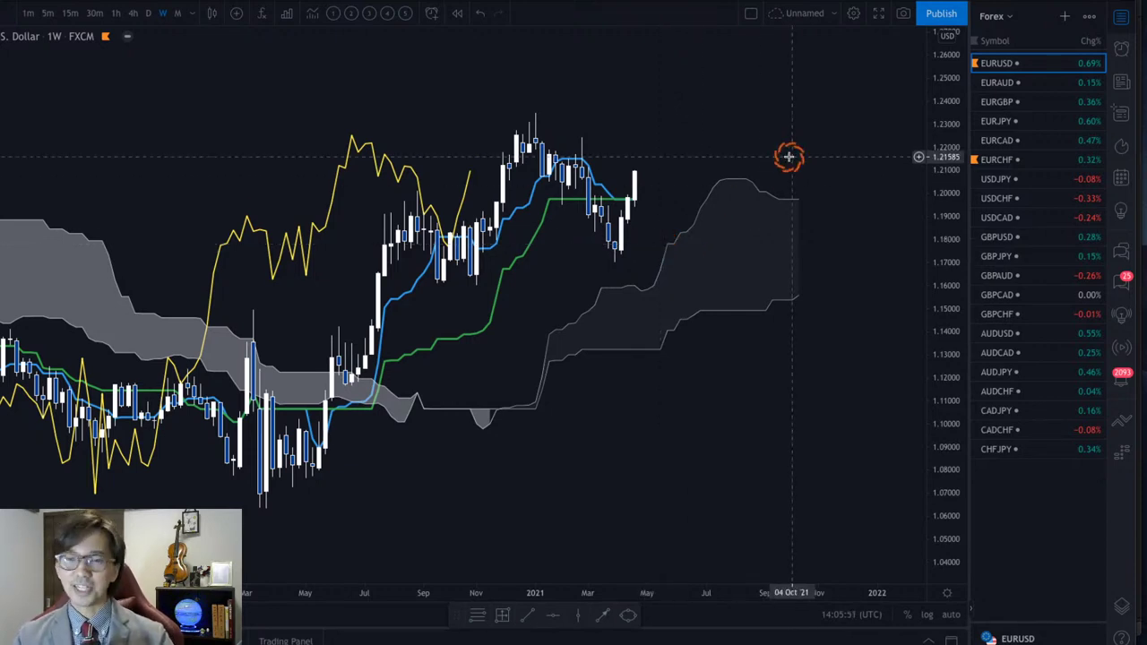
Load EURAUD, shift to the future cloud, and draw red down-right arrows around the cloud.
key(Down)
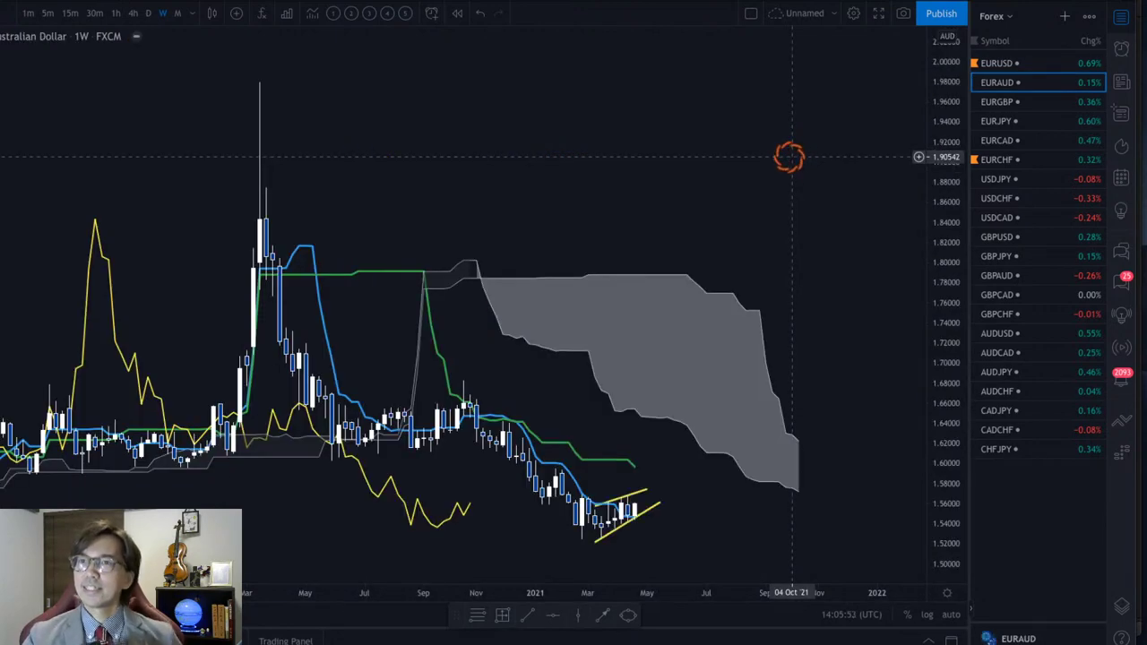
drag(791, 361, 746, 214)
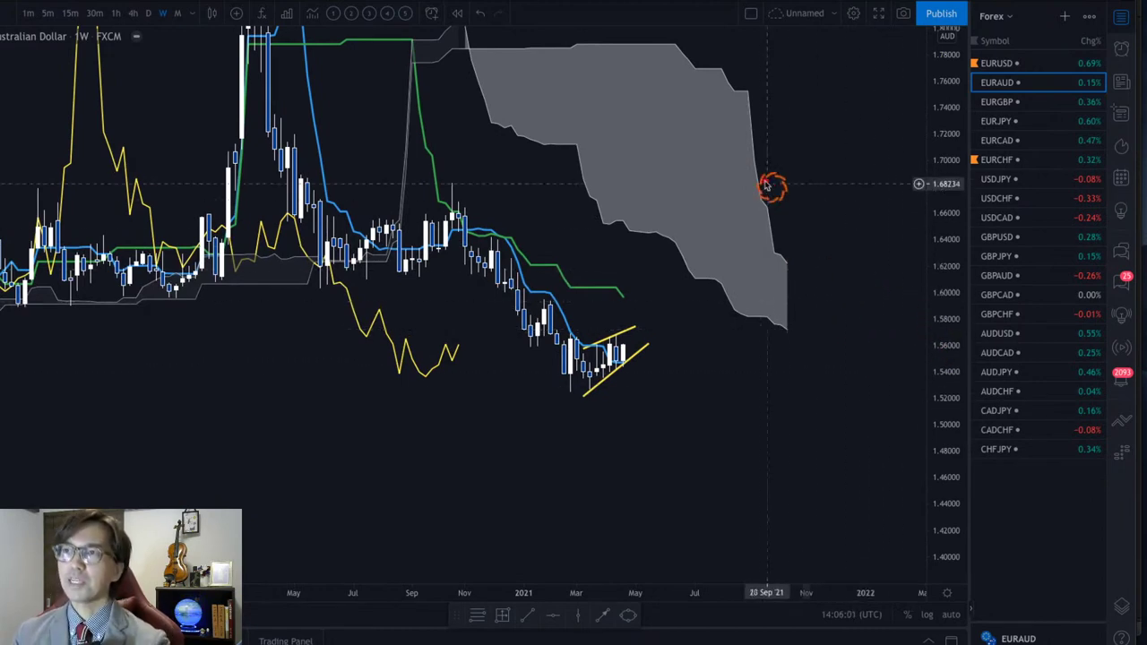
drag(767, 181, 825, 252)
drag(756, 354, 784, 383)
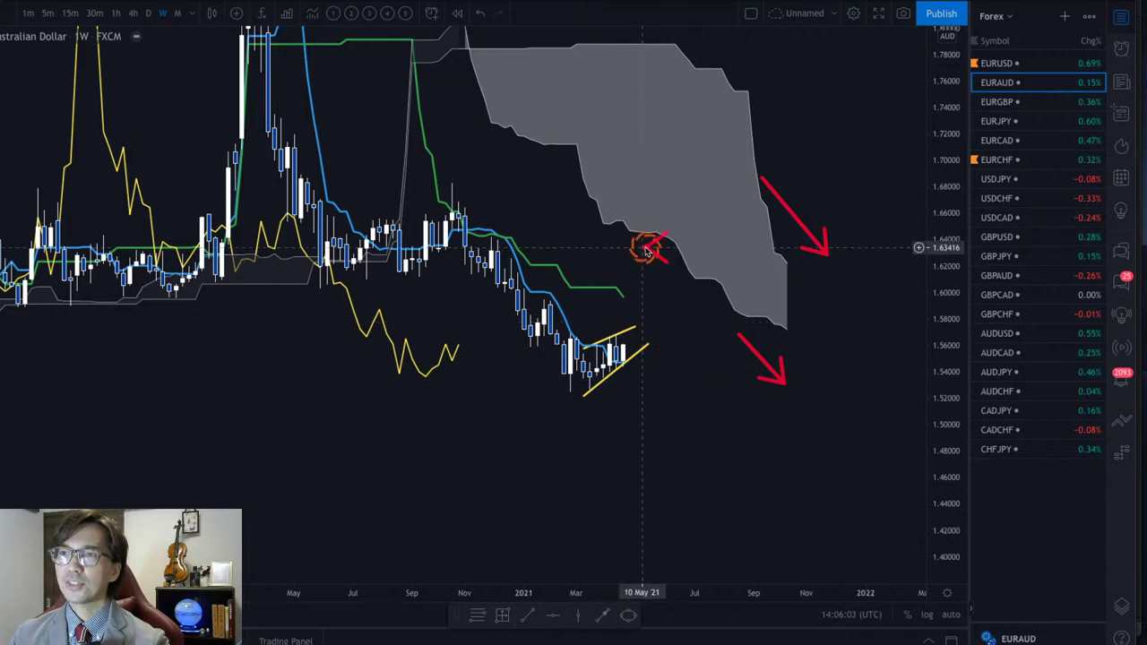
drag(647, 247, 674, 318)
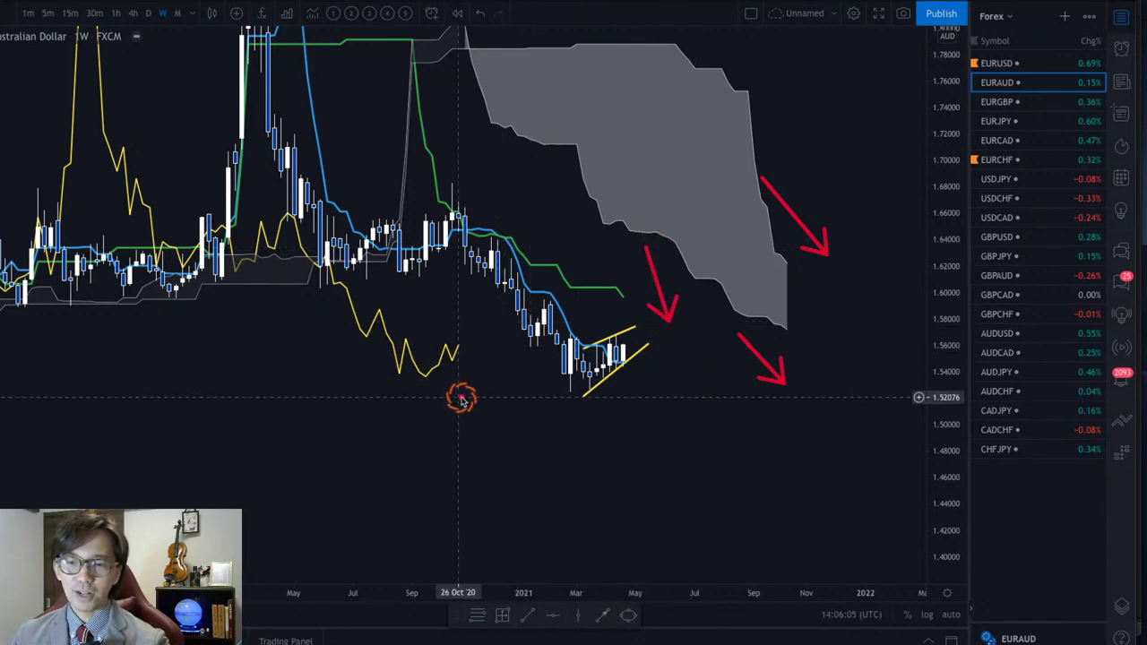
Circle the yellow line's low, draw red downward arrows from the triangle, then erase everything.
mouse_move(461, 397)
mouse_down()
mouse_move(437, 347)
mouse_move(444, 383)
mouse_up()
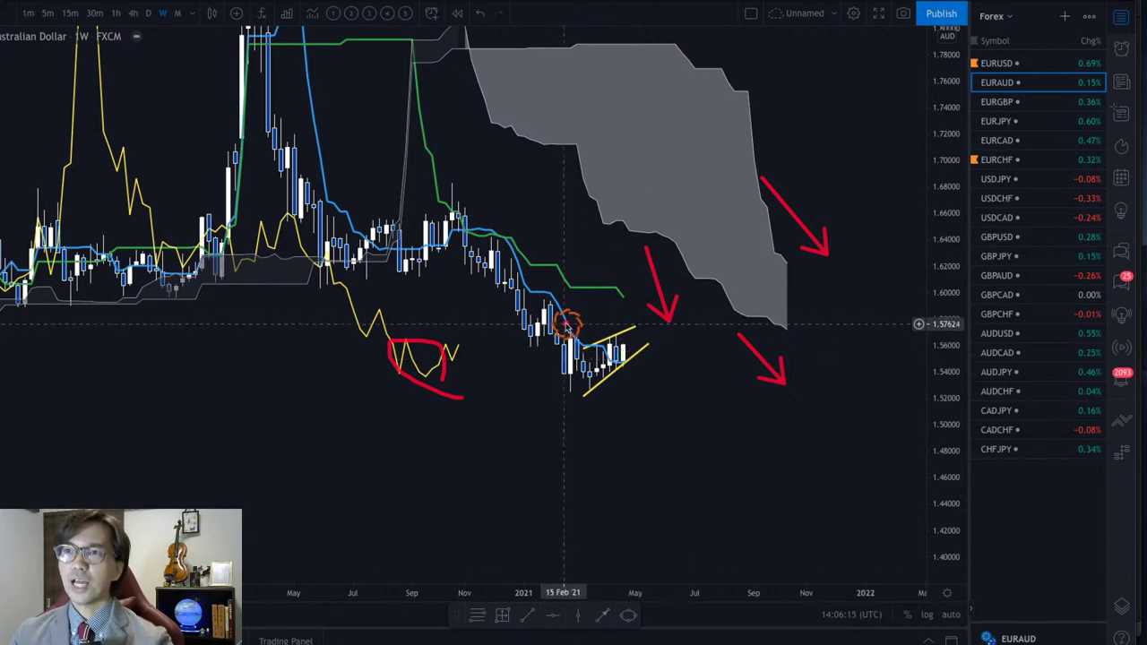
mouse_move(543, 300)
mouse_down()
mouse_move(571, 383)
mouse_move(583, 383)
mouse_up()
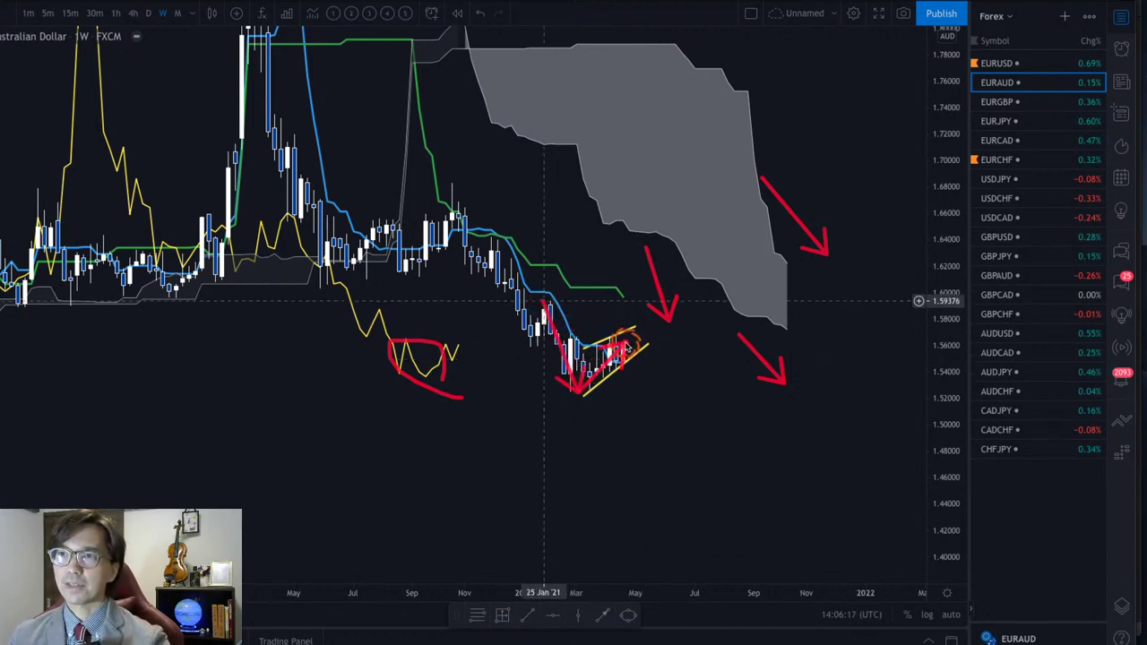
drag(619, 348, 697, 453)
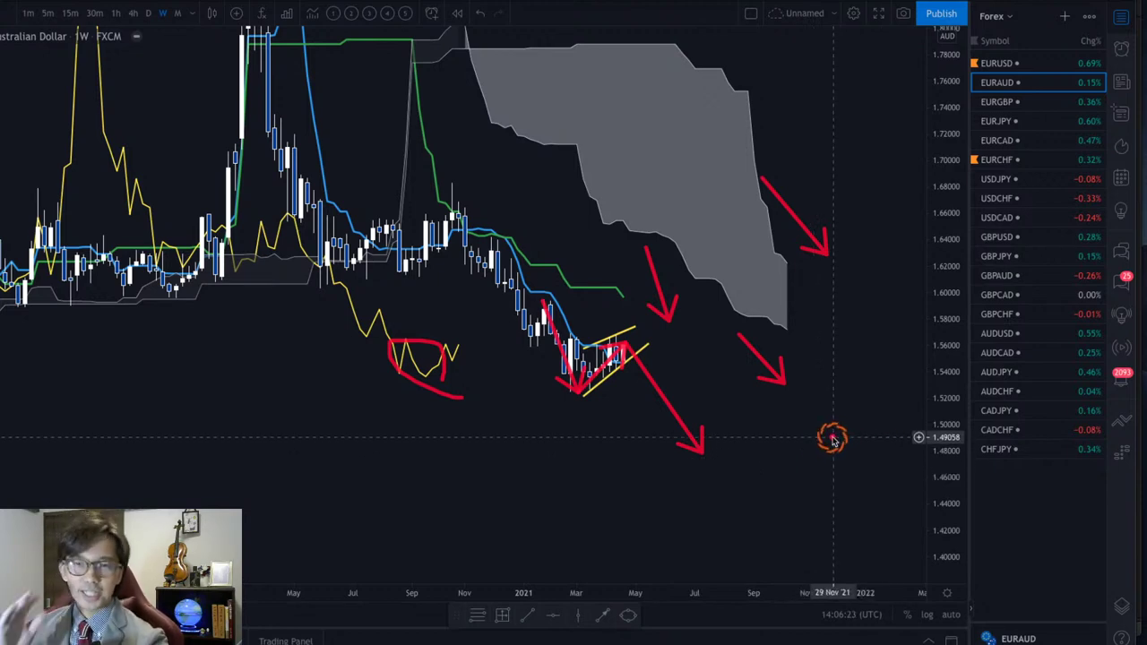
key(Escape)
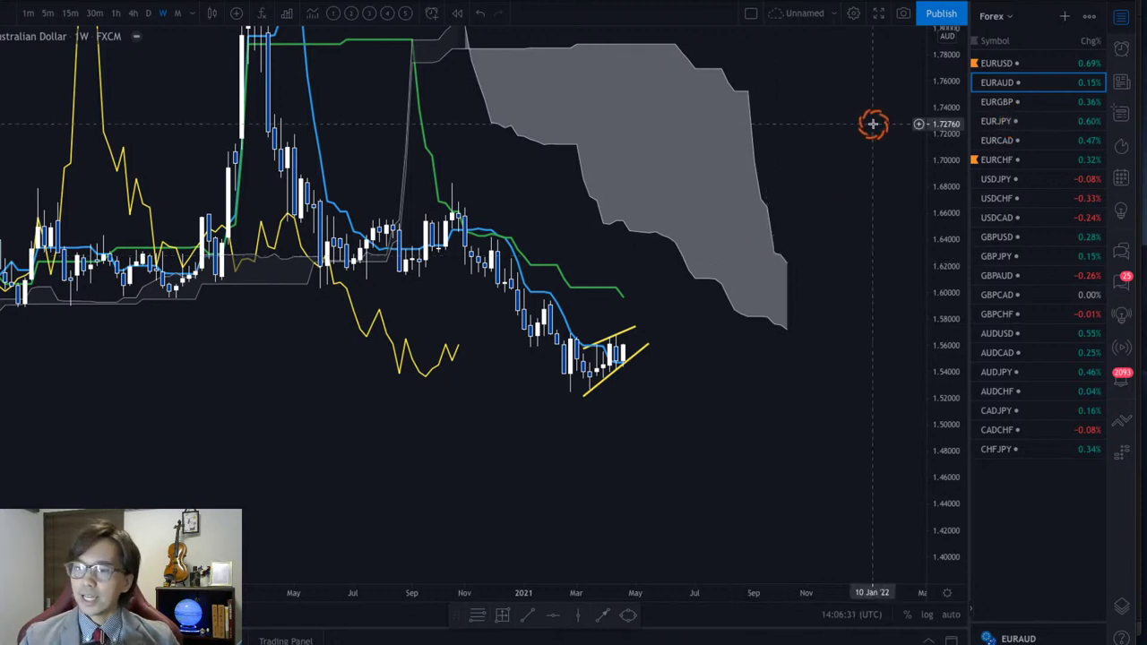
Load EURGBP and draw red sideways arrows along, below and on the cloud.
key(Down)
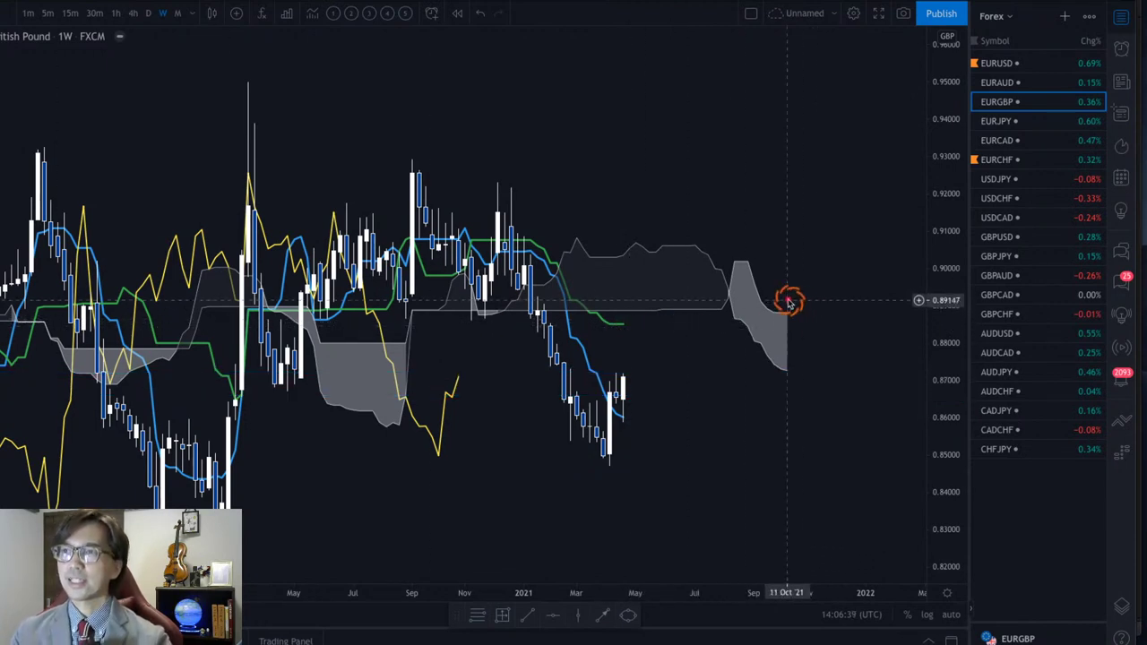
drag(791, 302, 794, 301)
mouse_move(784, 392)
mouse_down()
mouse_move(820, 392)
mouse_move(810, 397)
mouse_up()
drag(608, 303, 648, 310)
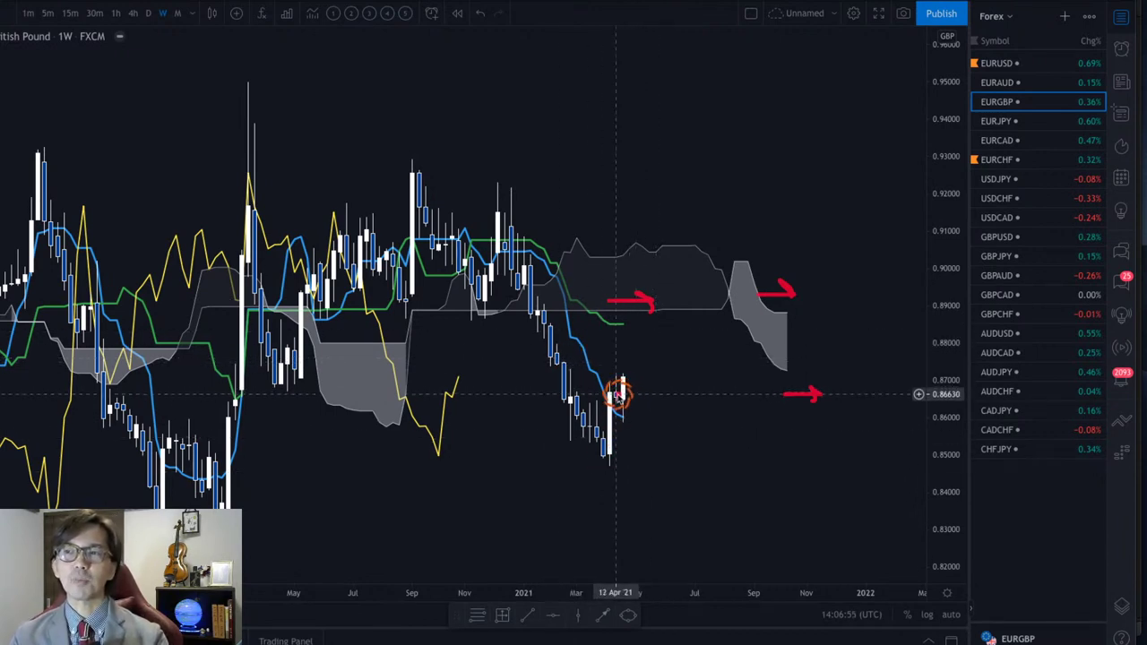
Draw a red arrow up to the green line with a pullback down-right, then erase the arrows.
mouse_move(617, 397)
mouse_down()
mouse_move(628, 346)
mouse_move(618, 328)
mouse_move(644, 346)
mouse_up()
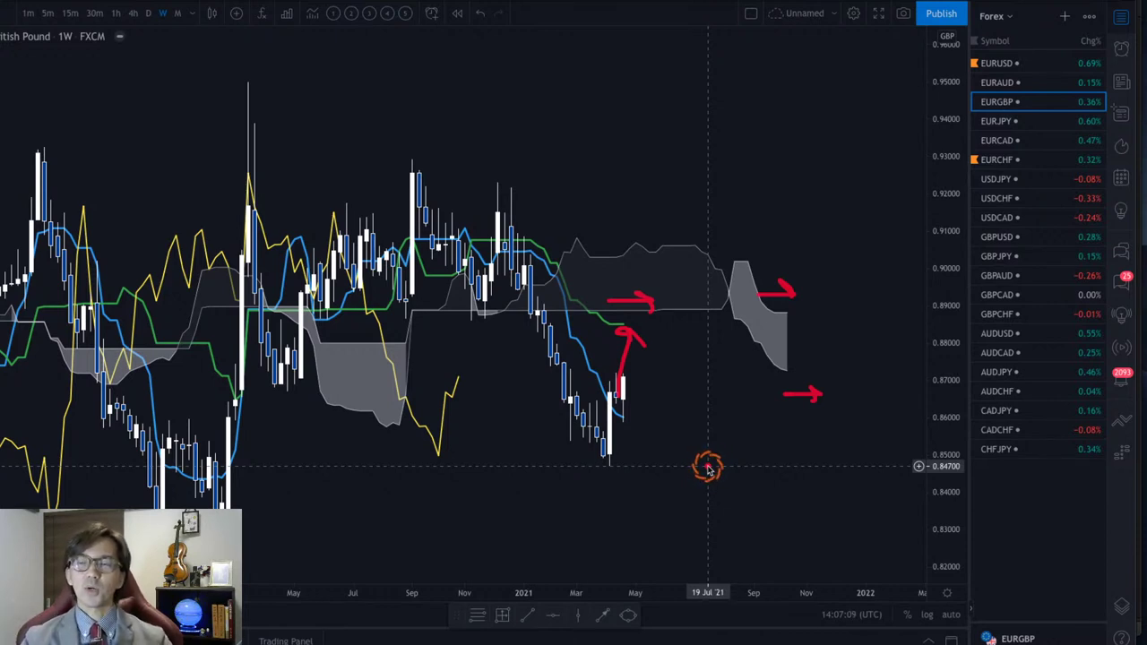
drag(627, 341, 660, 387)
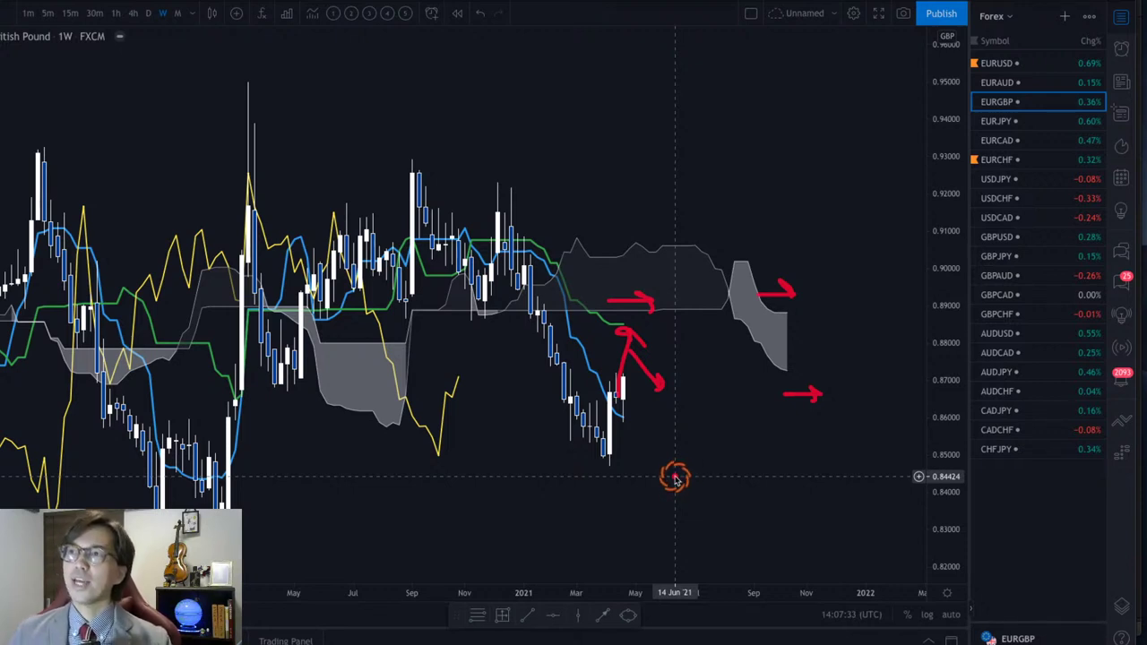
key(Escape)
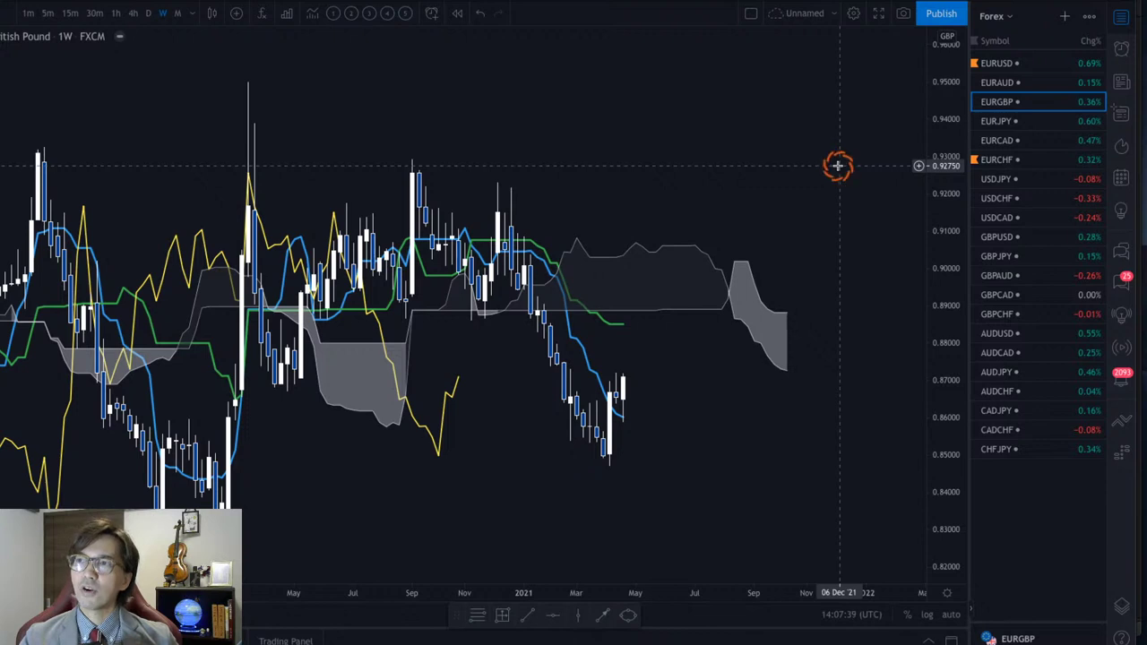
Load EURJPY, hide the saved lines, and draw red up-right arrows right of and above the cloud.
key(Down)
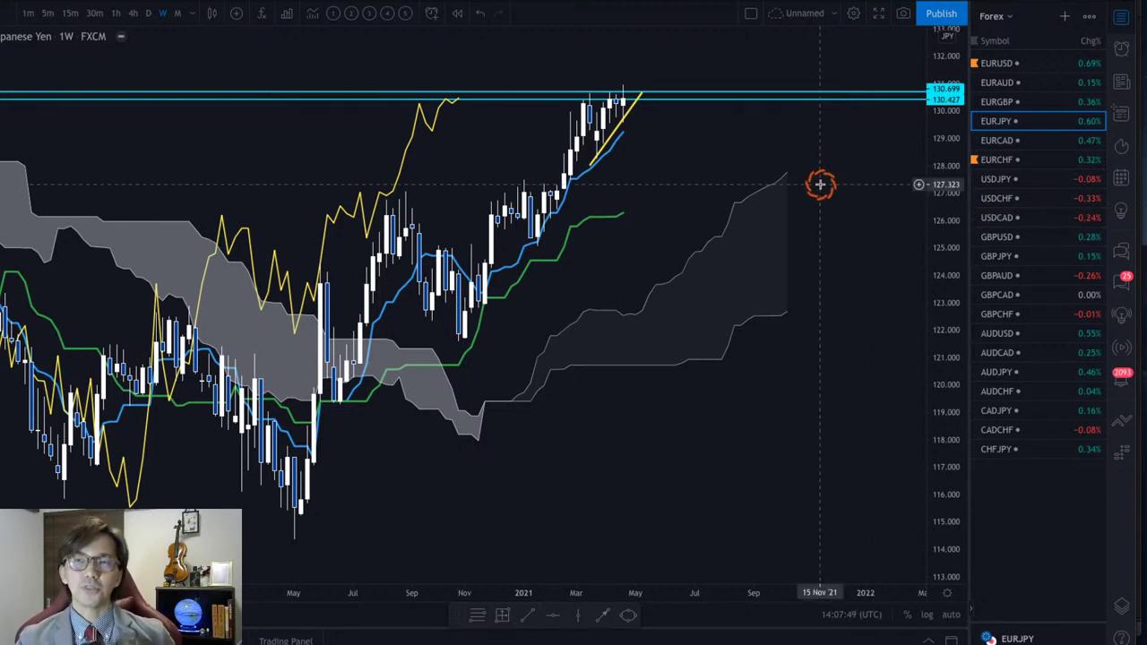
key(ctrl+alt+h)
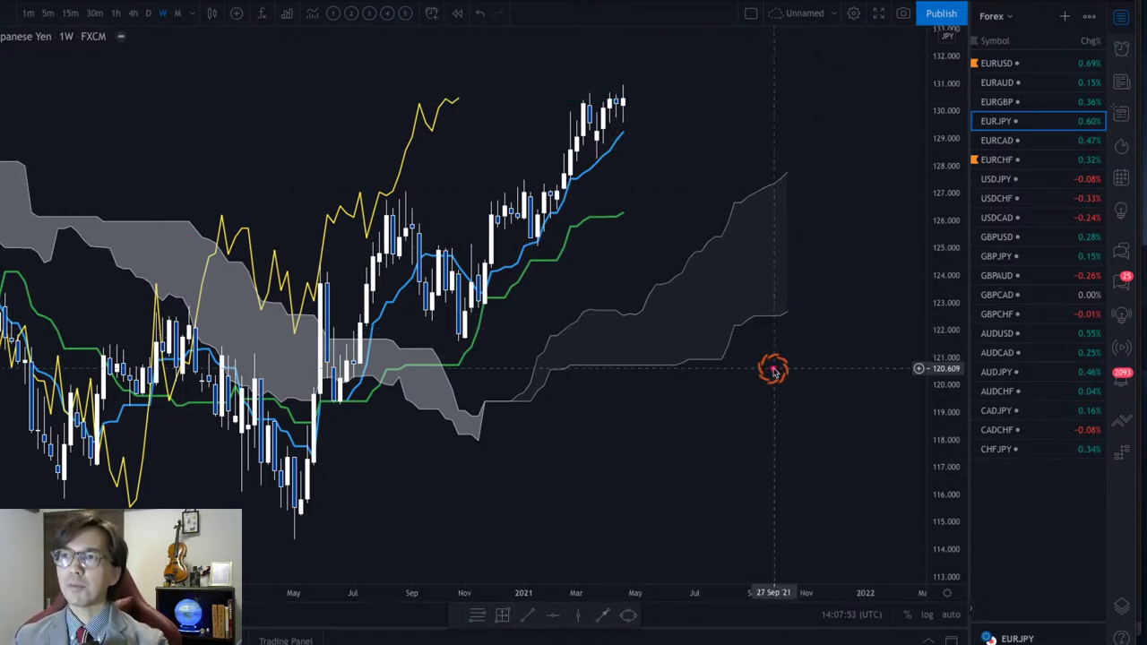
drag(773, 368, 828, 338)
drag(742, 175, 787, 146)
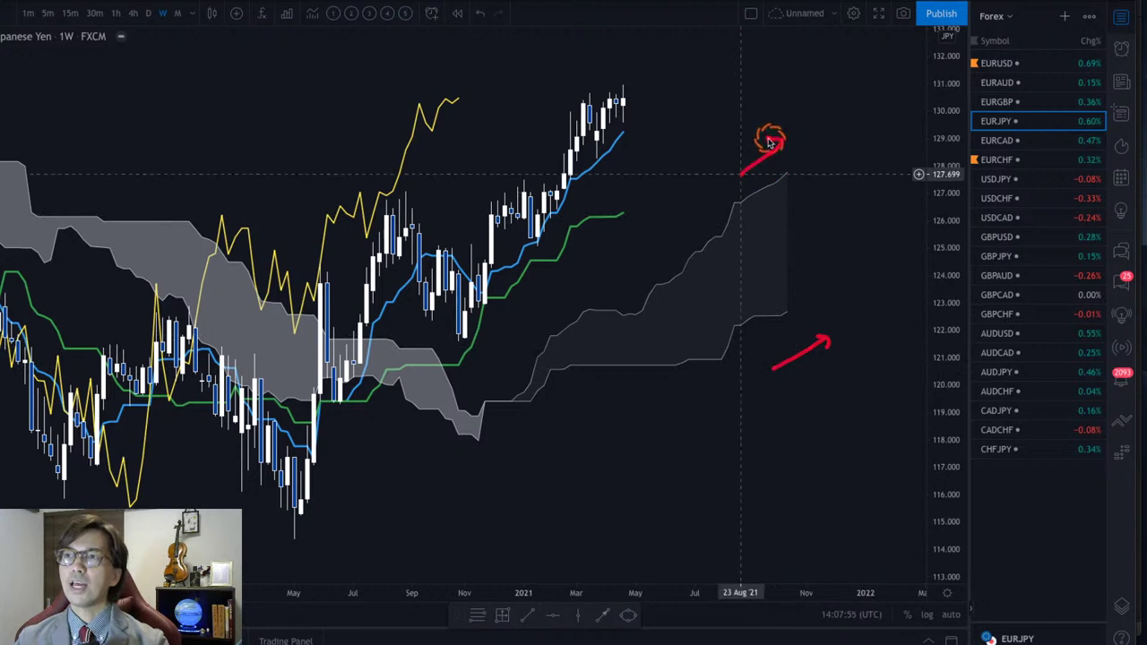
Add a small arrow by the green line, circle the yellow line's high, another up-right arrow, then erase all.
drag(619, 242, 642, 233)
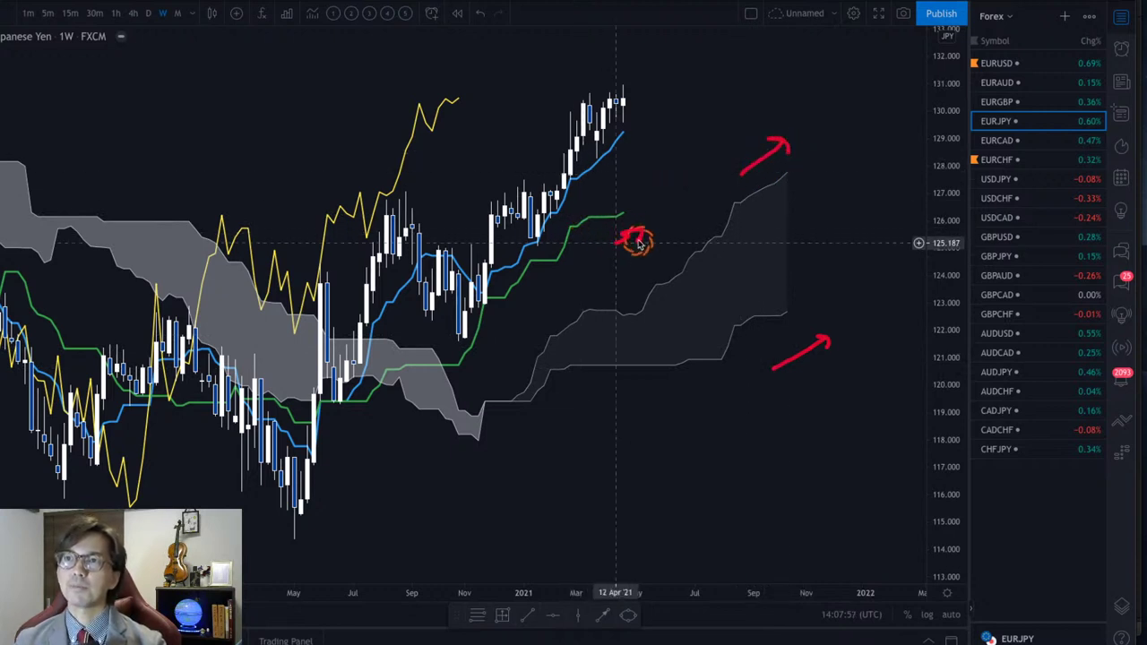
mouse_move(438, 132)
mouse_down()
mouse_move(384, 121)
mouse_move(475, 131)
mouse_up()
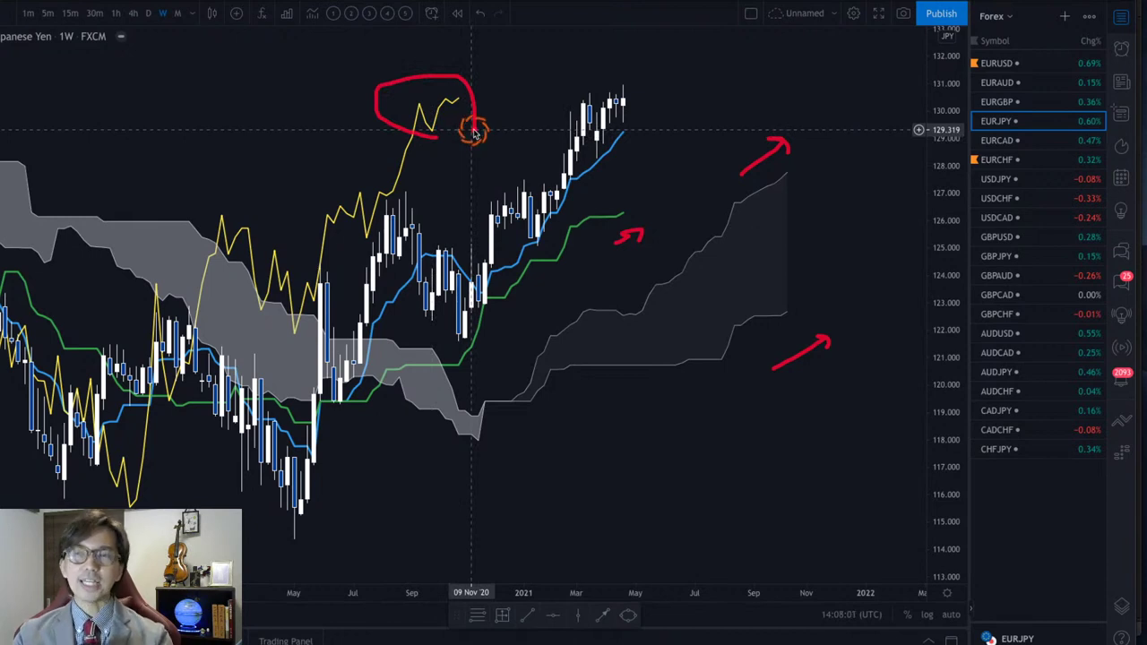
drag(621, 169, 667, 136)
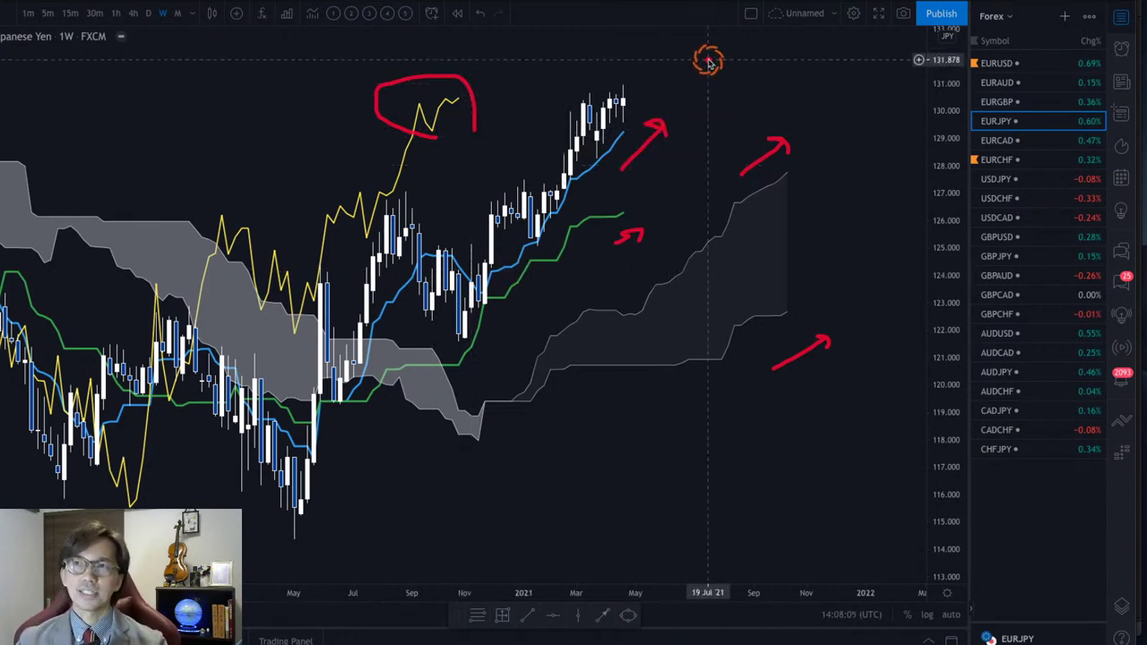
key(Escape)
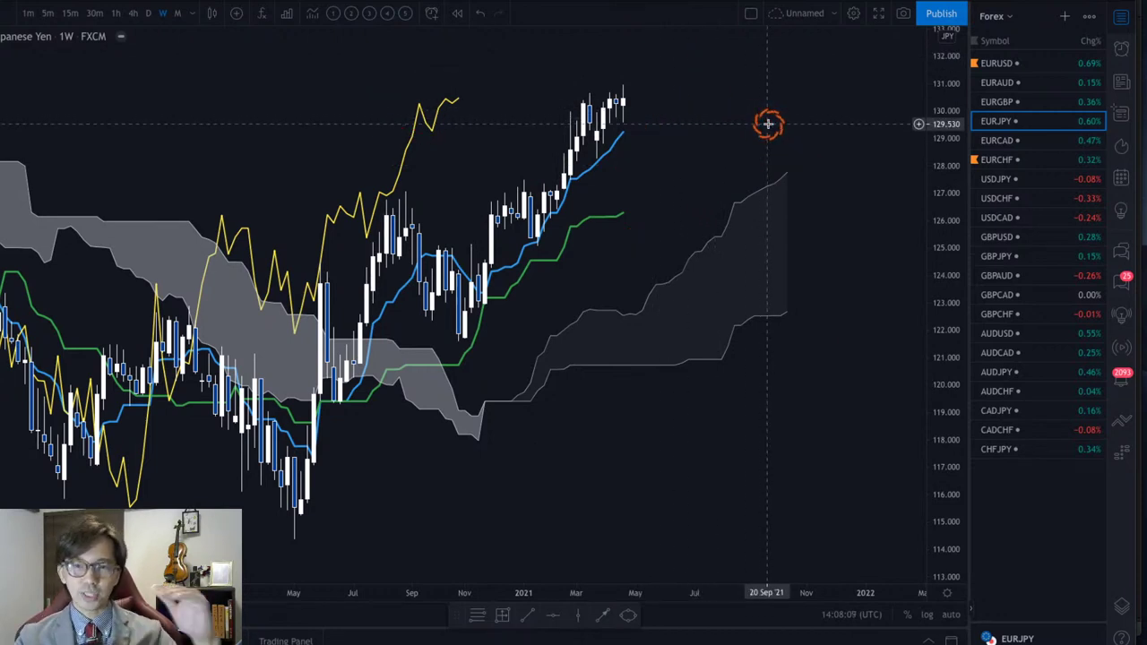
On the EURJPY daily chart, rescale to the recent candles, sketch a red forecast arrow, then return to weekly.
click(148, 14)
drag(941, 371, 966, 85)
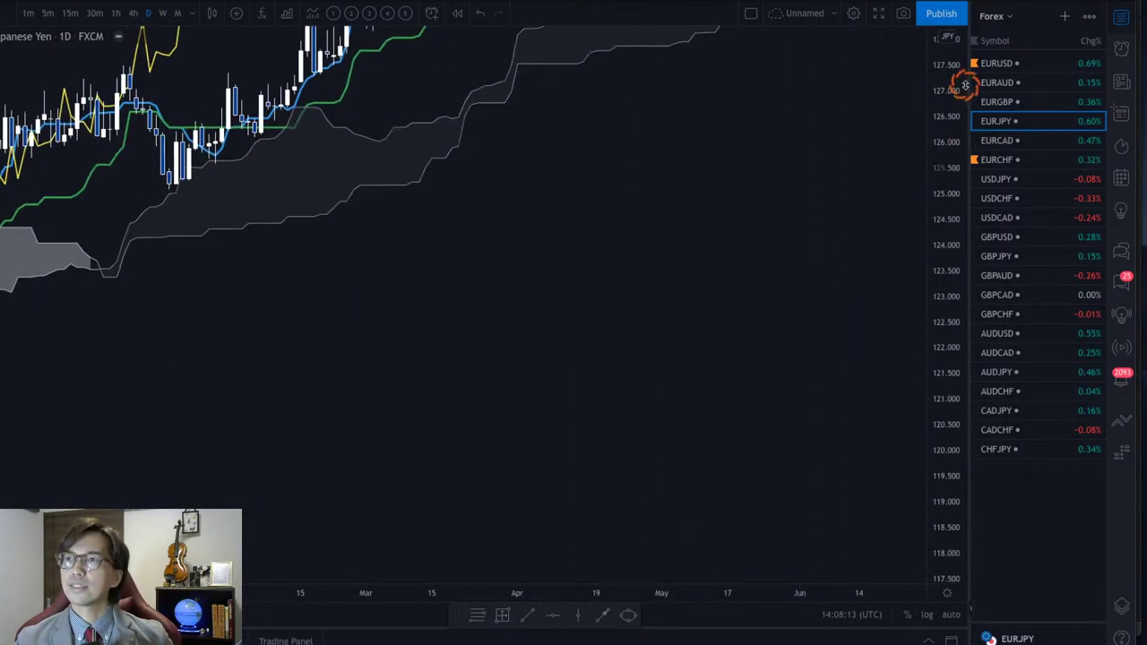
drag(785, 120, 743, 430)
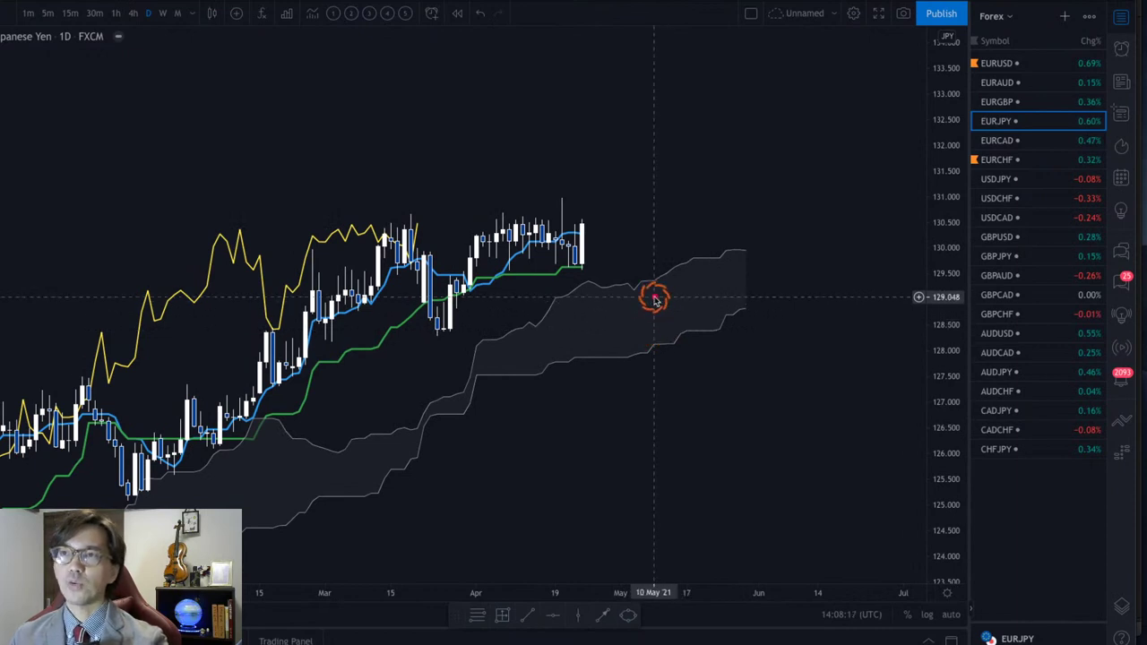
drag(584, 261, 640, 183)
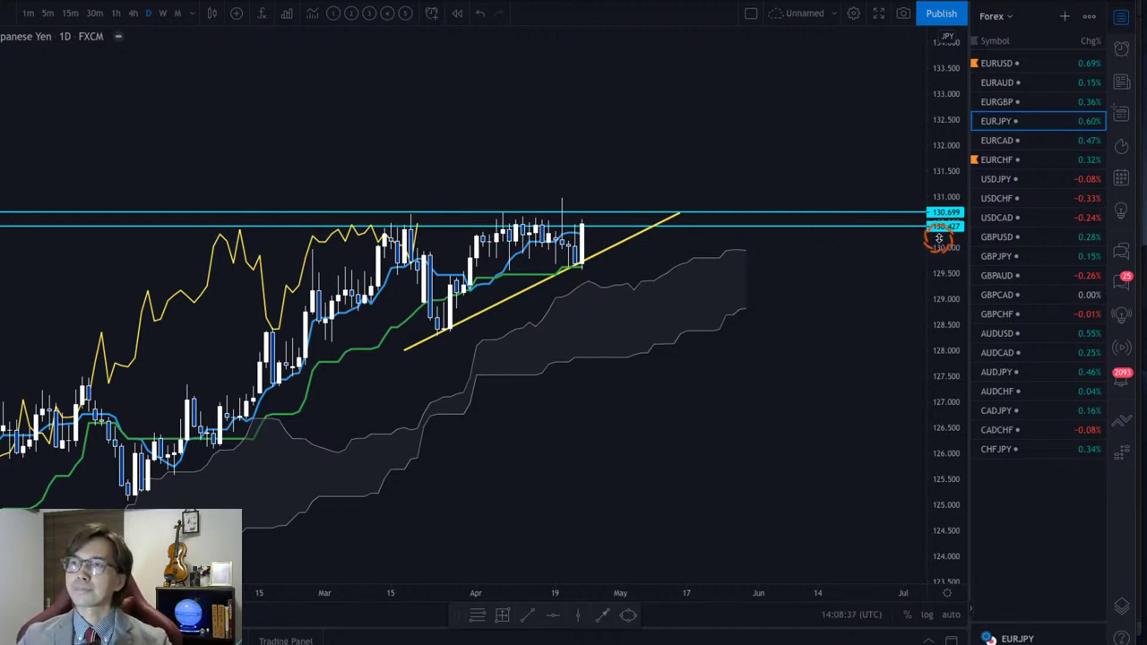
click(163, 13)
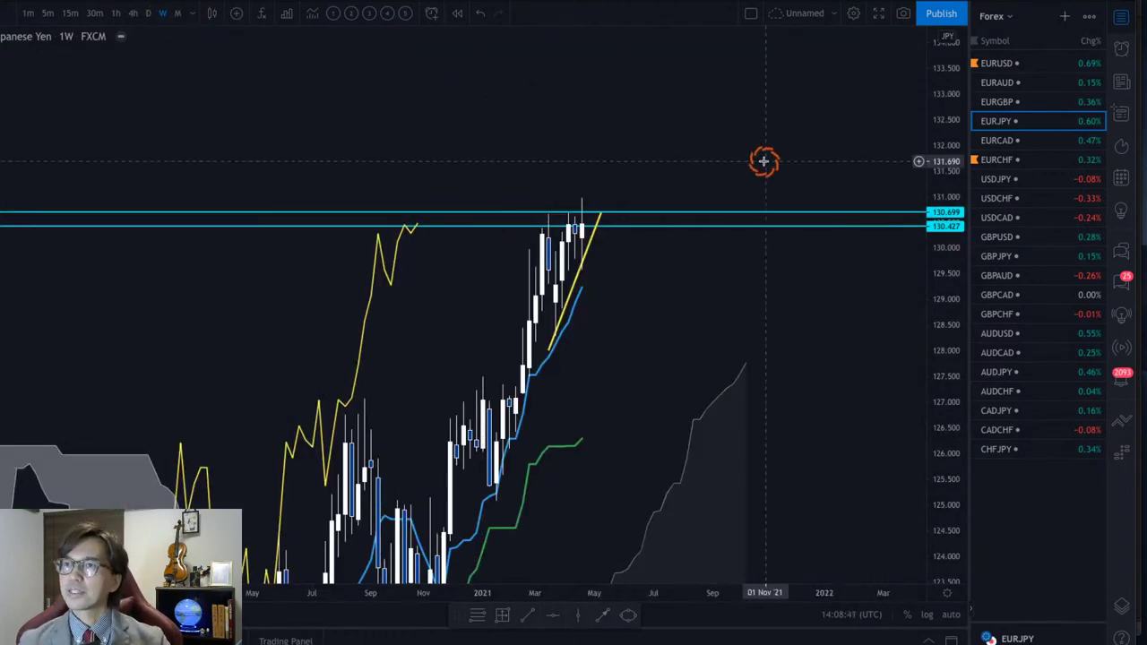
Give EURJPY a purple watchlist flag, then load the EURCAD weekly chart.
click(979, 121)
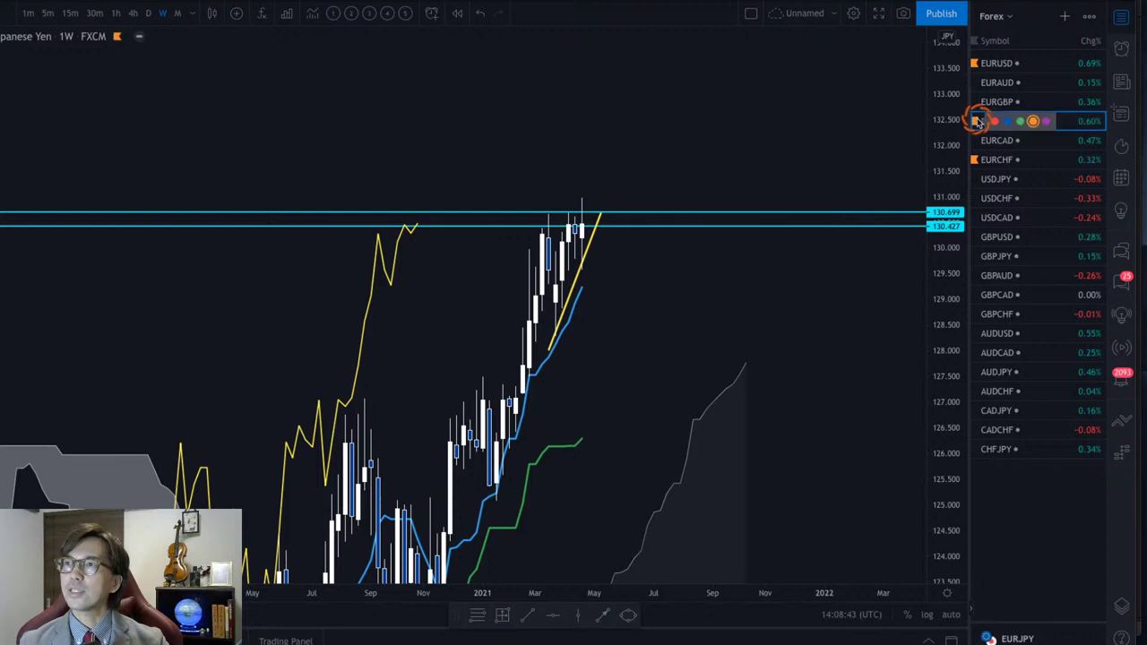
click(1047, 122)
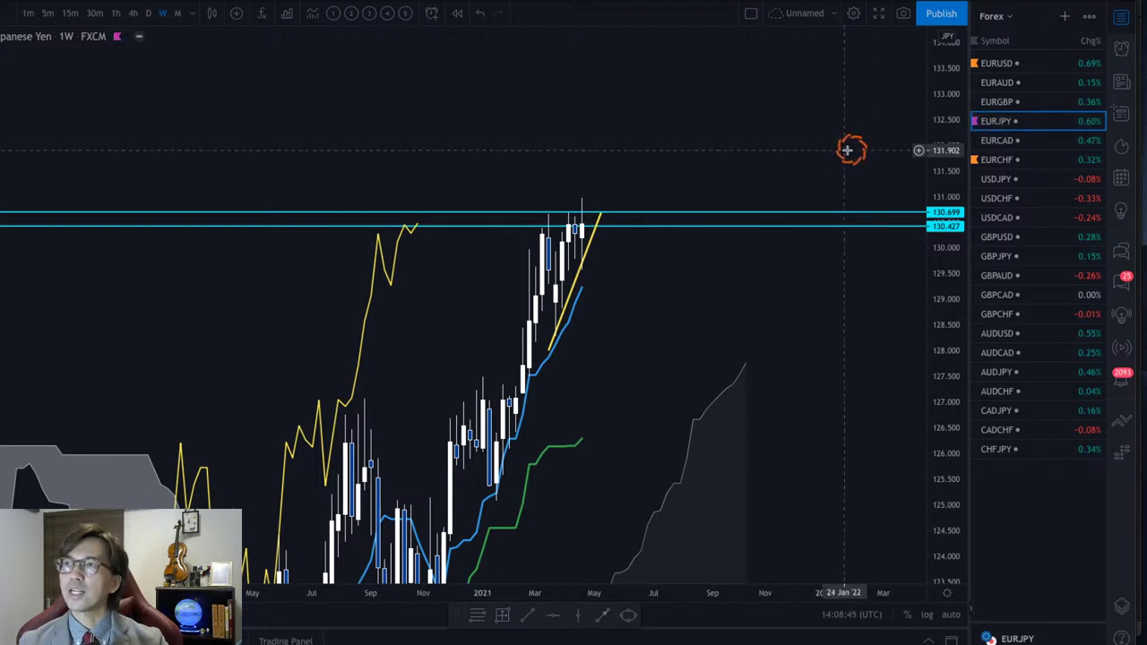
key(Down)
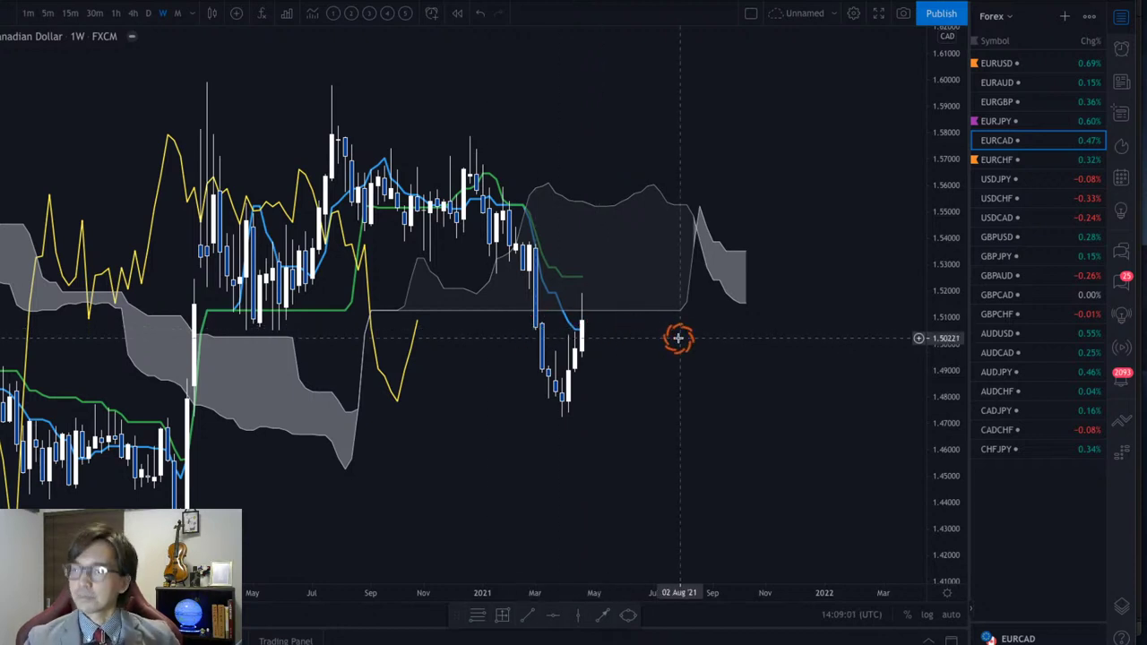
Load the EURCHF weekly chart and stretch its price range around the recent candles.
key(Down)
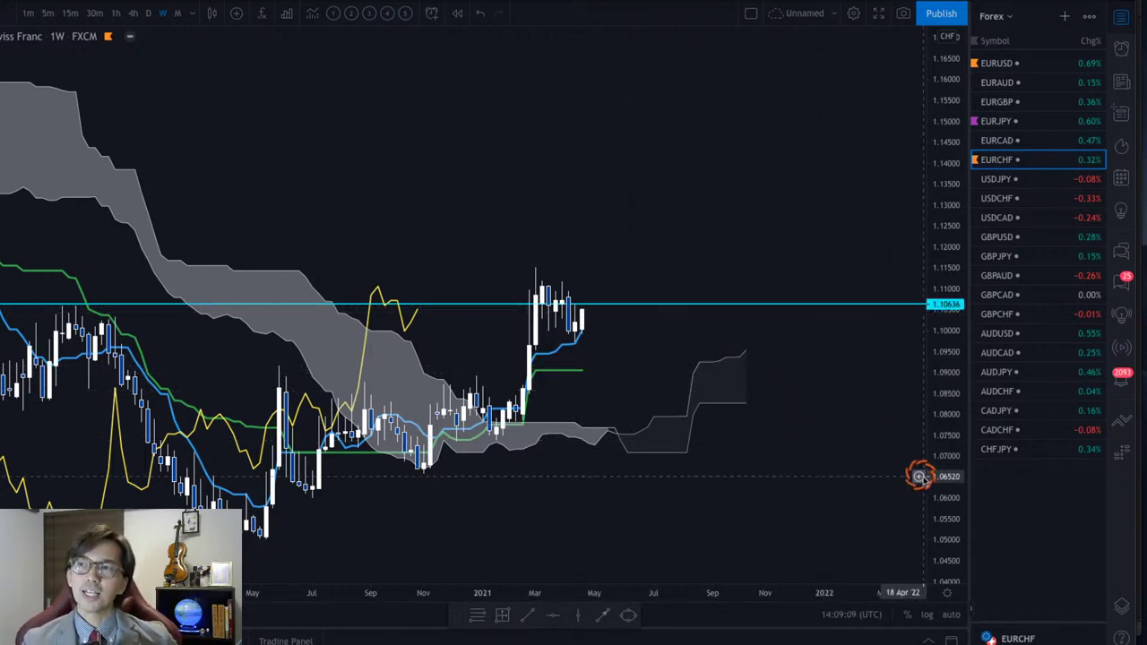
drag(948, 492, 939, 325)
drag(780, 264, 791, 231)
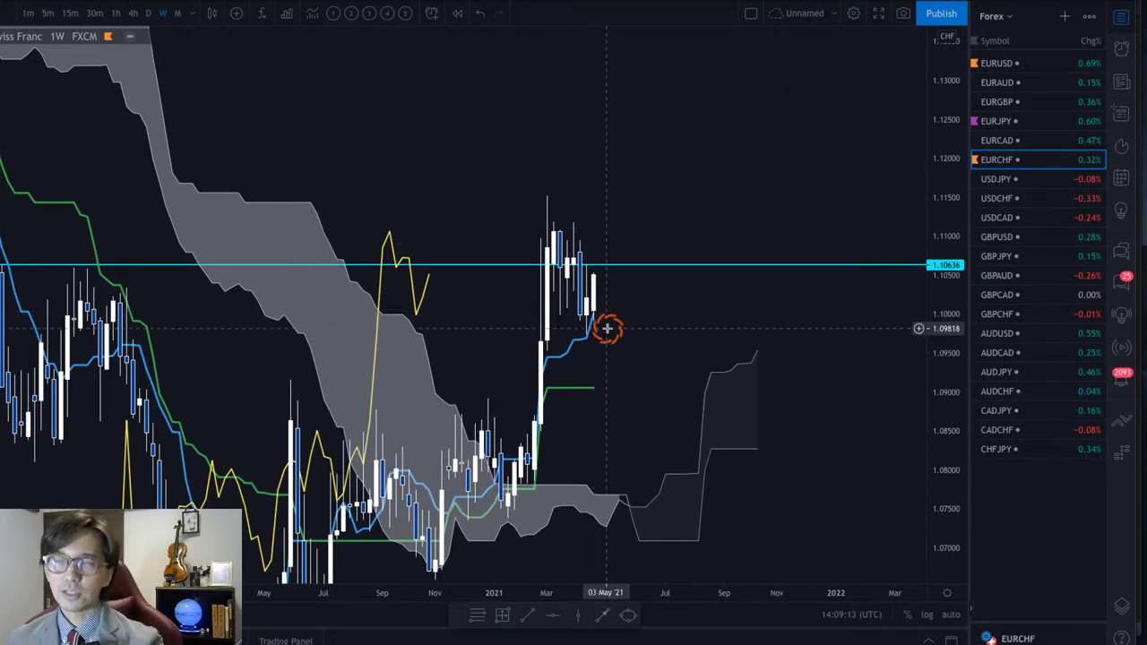
Sketch a red upward arrow from the May candles, then move on to USDJPY.
drag(585, 316, 627, 203)
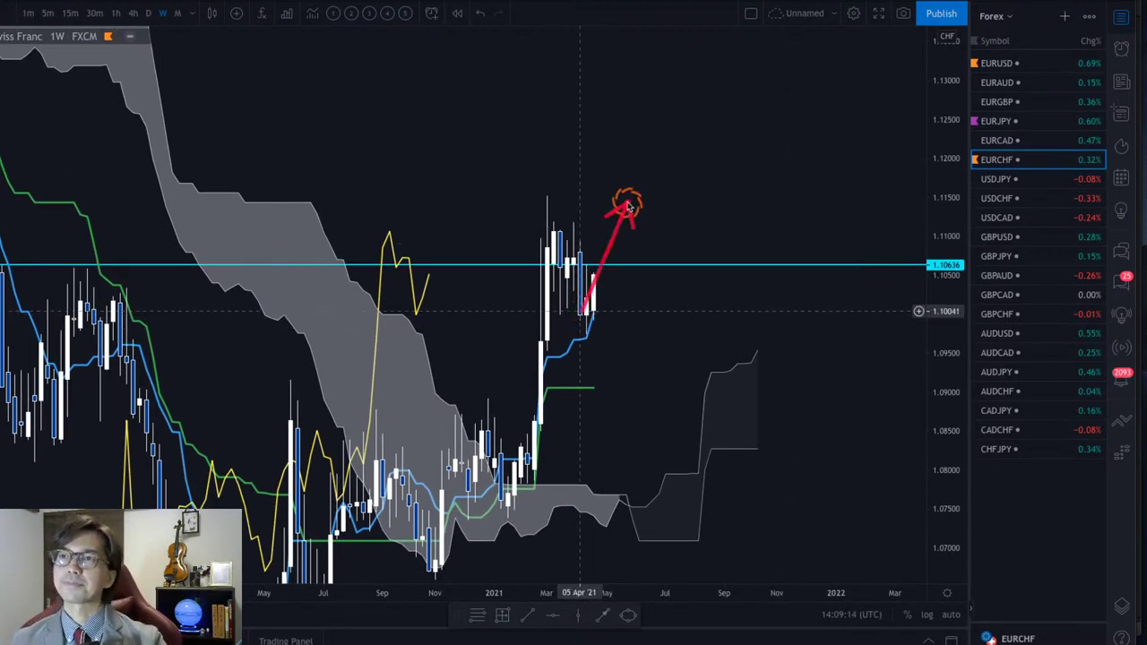
click(649, 265)
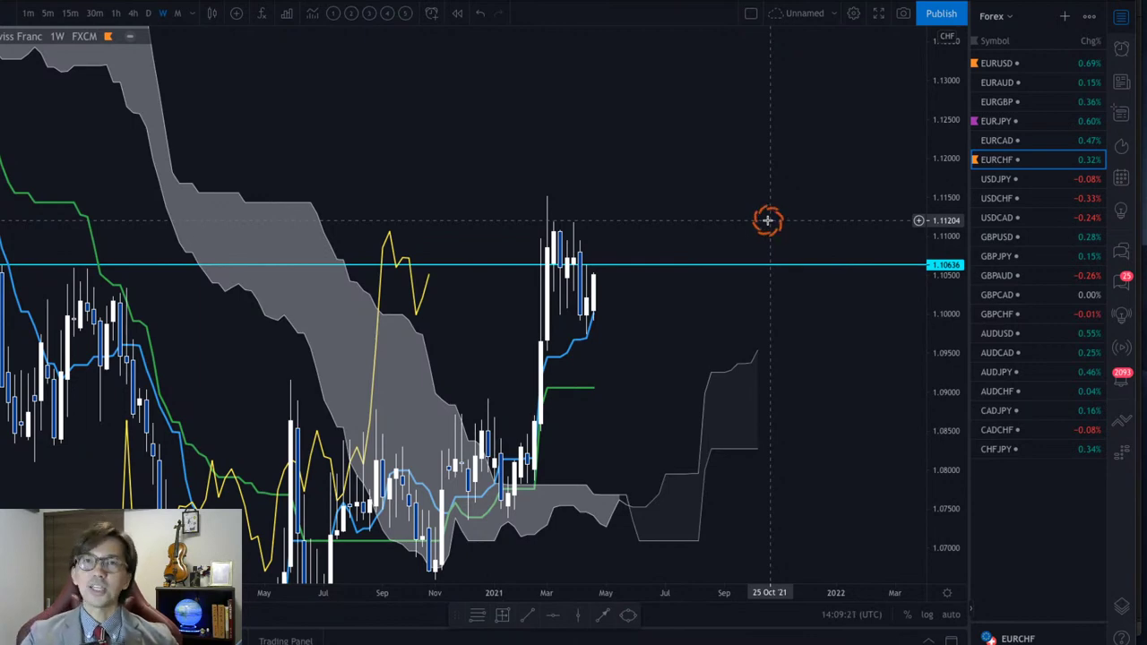
key(Down)
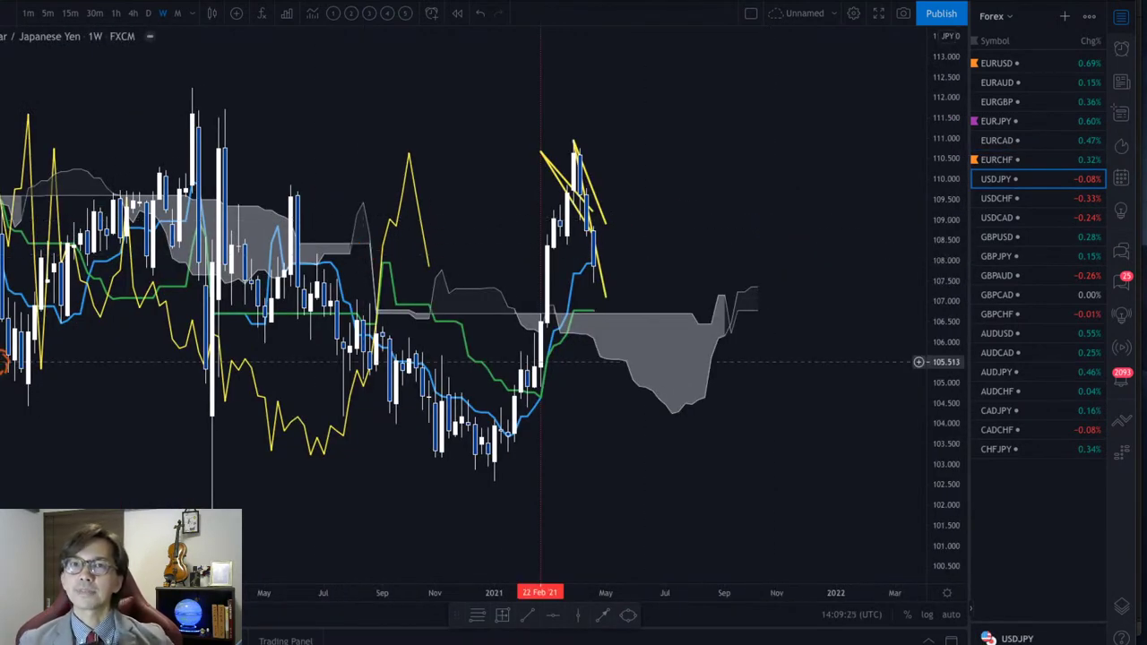
Delete USDJPY's yellow lines, widen the price range, and mark the cloud's right tip and top in red.
click(526, 320)
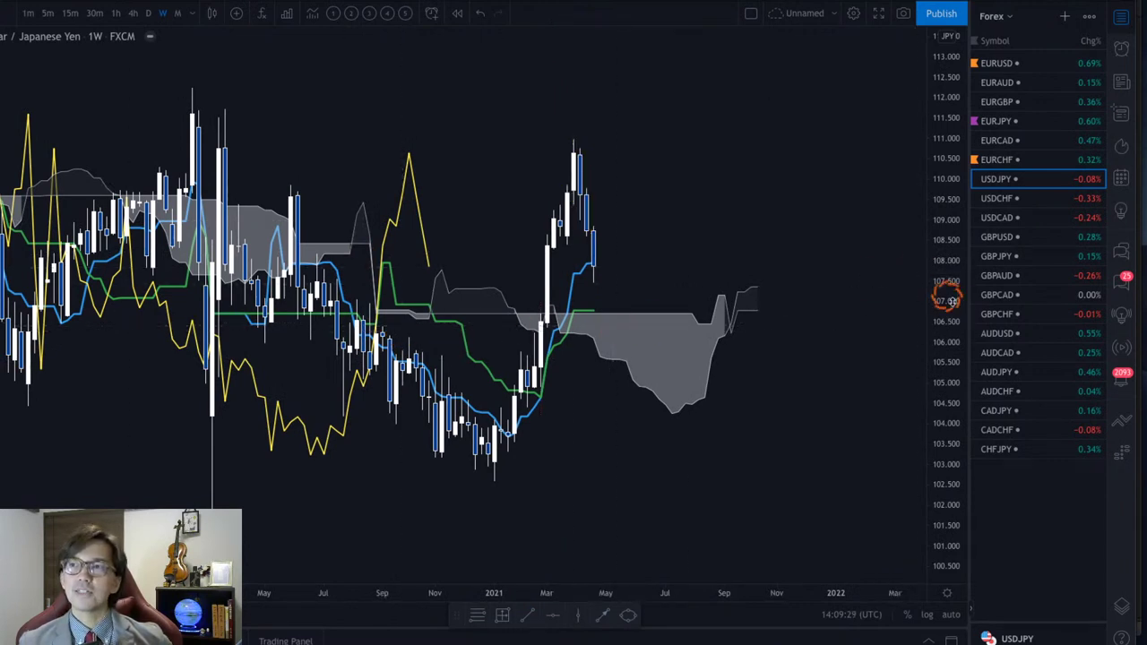
drag(948, 267, 947, 325)
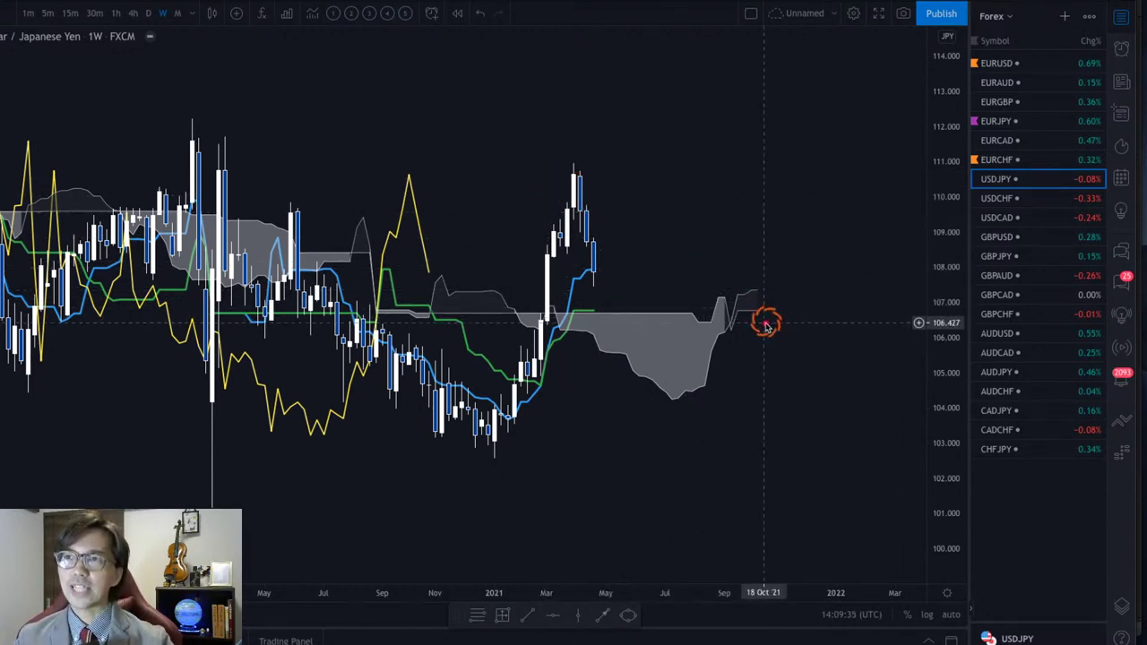
mouse_move(767, 324)
mouse_down()
mouse_move(717, 313)
mouse_move(768, 314)
mouse_move(764, 328)
mouse_up()
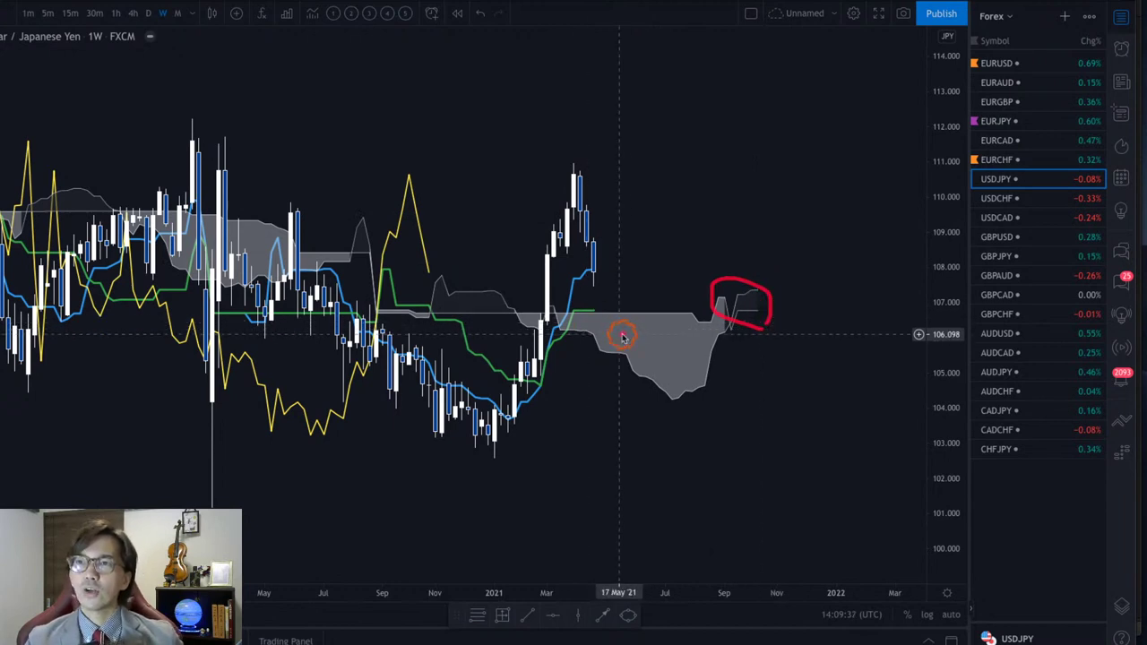
mouse_move(554, 323)
mouse_down()
mouse_move(600, 321)
mouse_move(599, 333)
mouse_up()
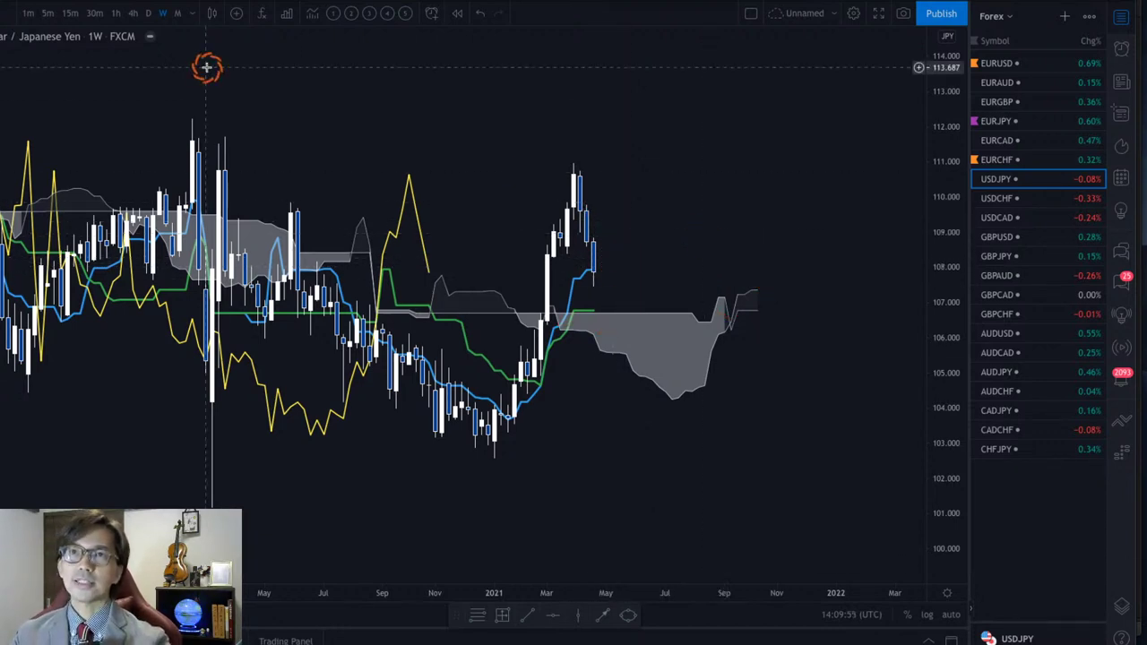
On USDJPY daily, circle the recent and March candles and draw a red arrow into the cloud, then erase them.
click(148, 12)
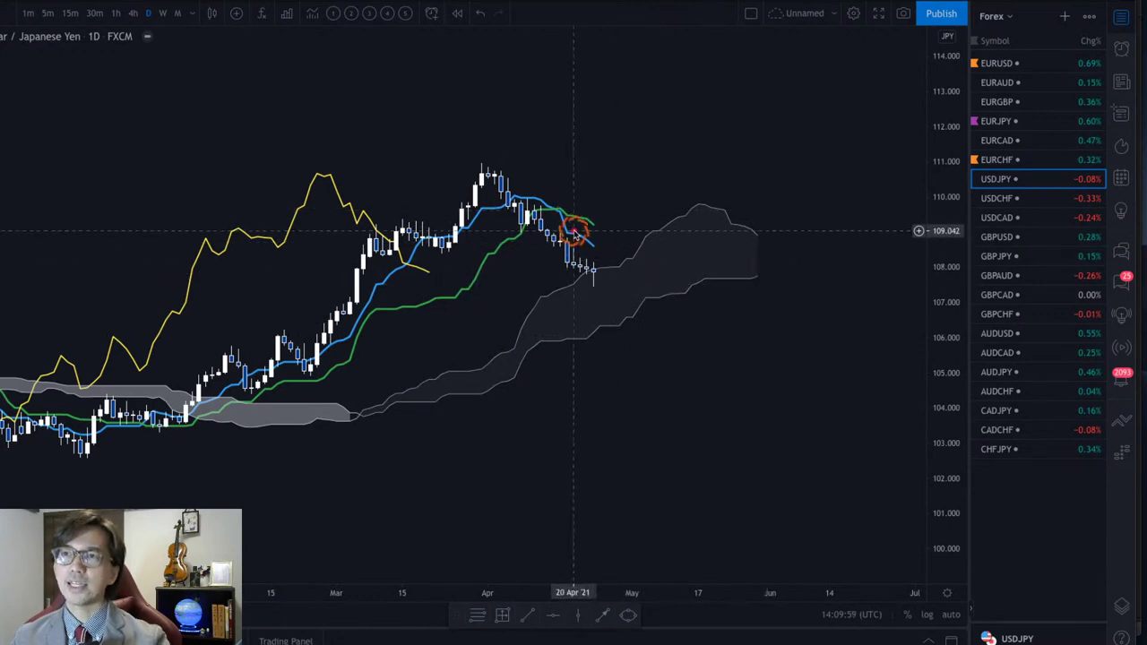
drag(556, 231, 581, 220)
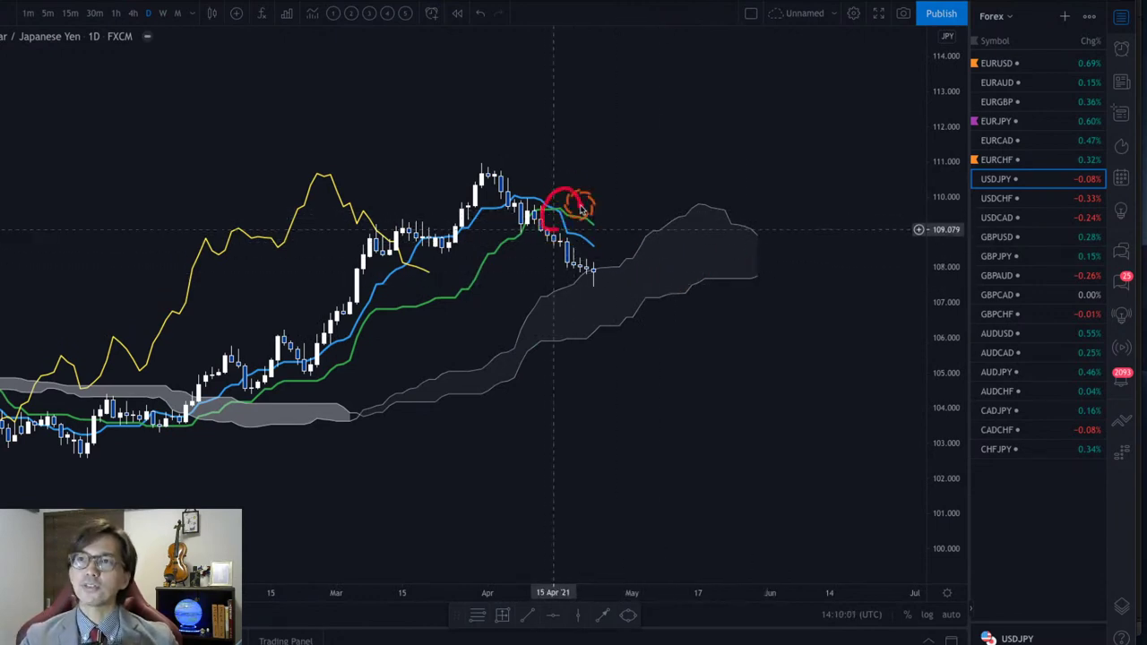
drag(397, 249, 402, 261)
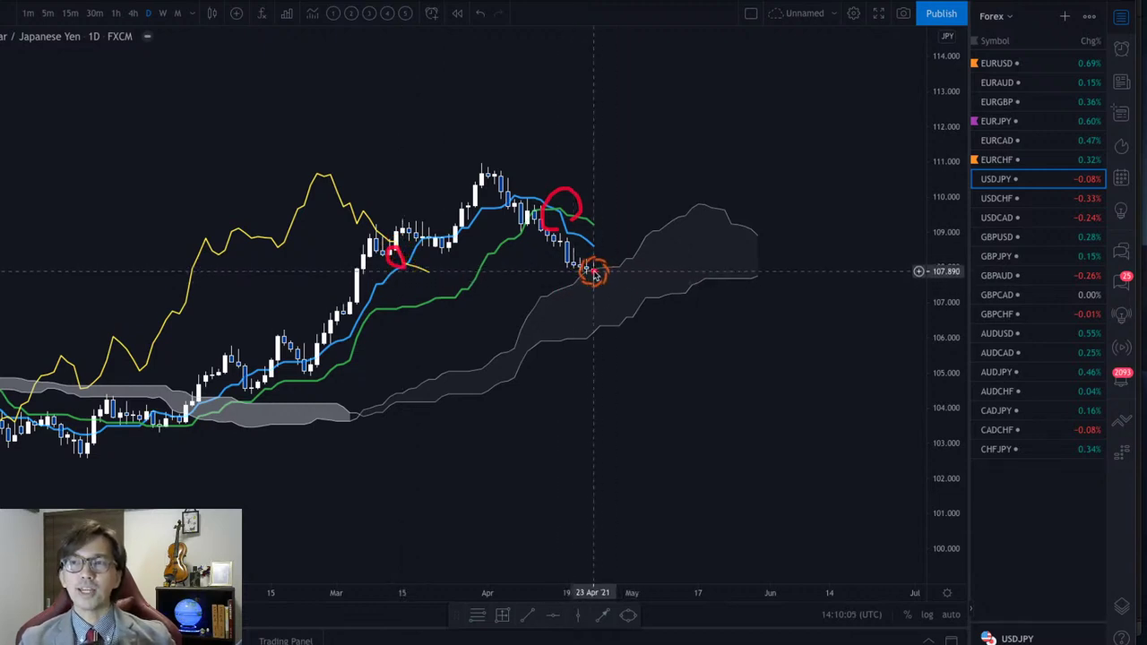
mouse_move(593, 274)
mouse_down()
mouse_move(635, 324)
mouse_move(651, 313)
mouse_move(696, 355)
mouse_up()
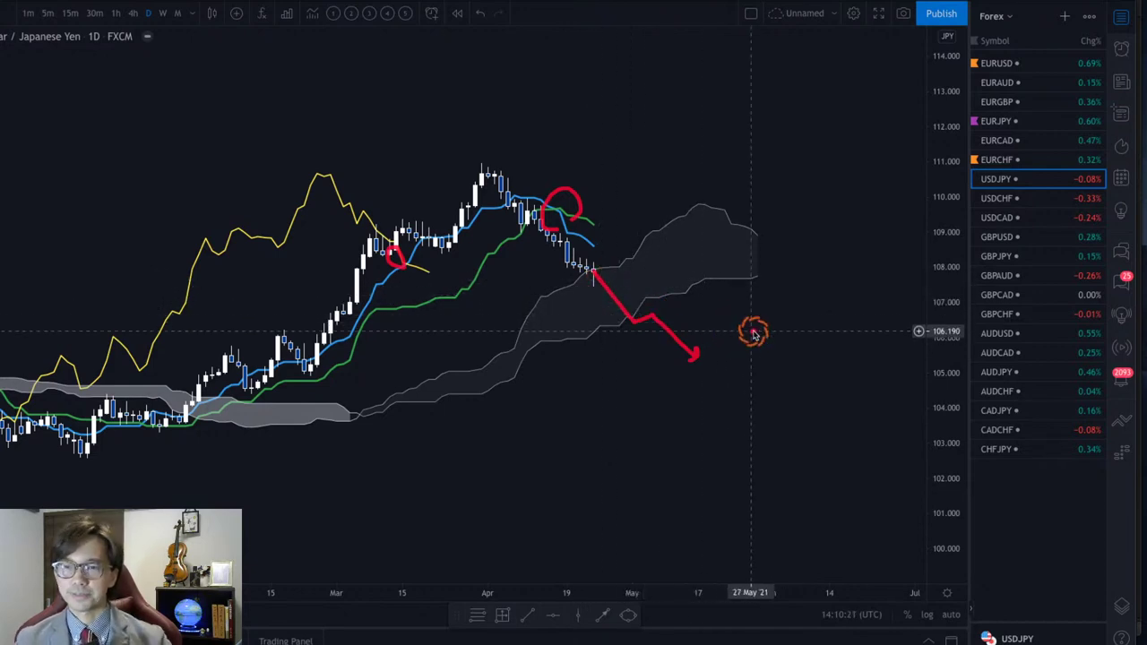
key(Escape)
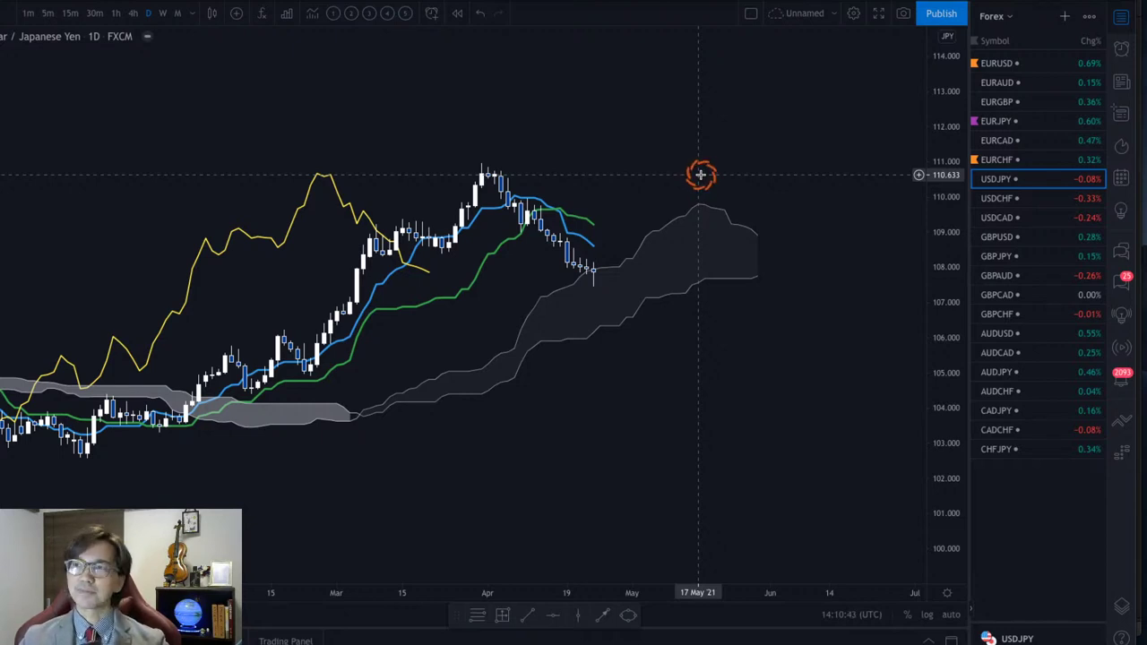
Open USDCHF on the weekly timeframe, widen its price range, then advance to USDCAD.
click(997, 202)
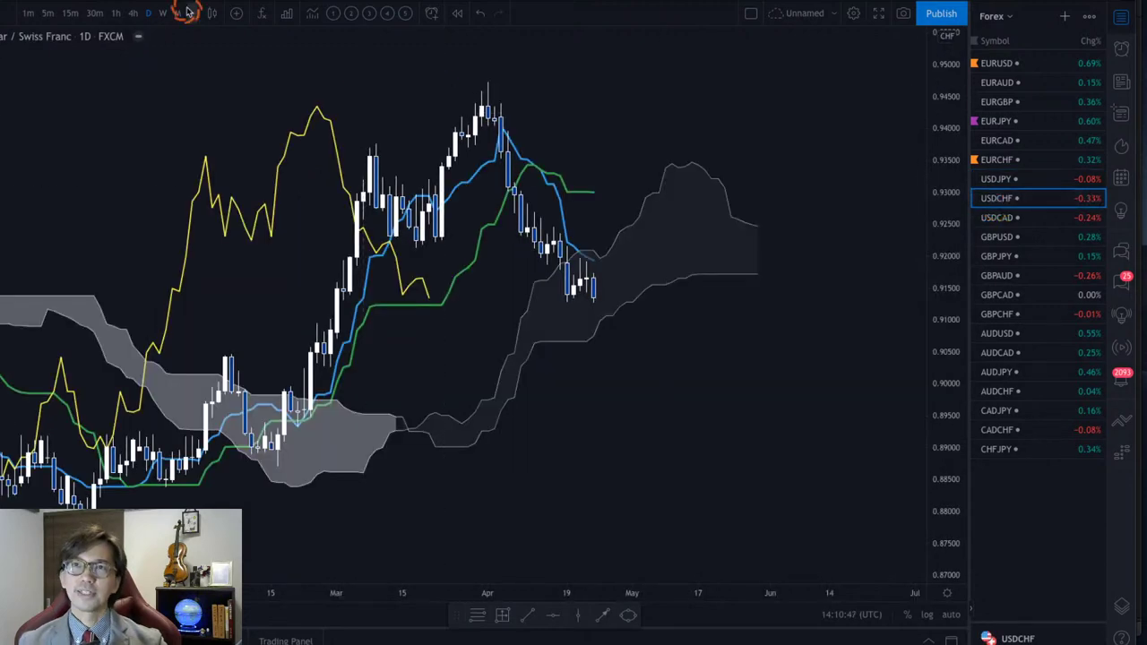
click(743, 303)
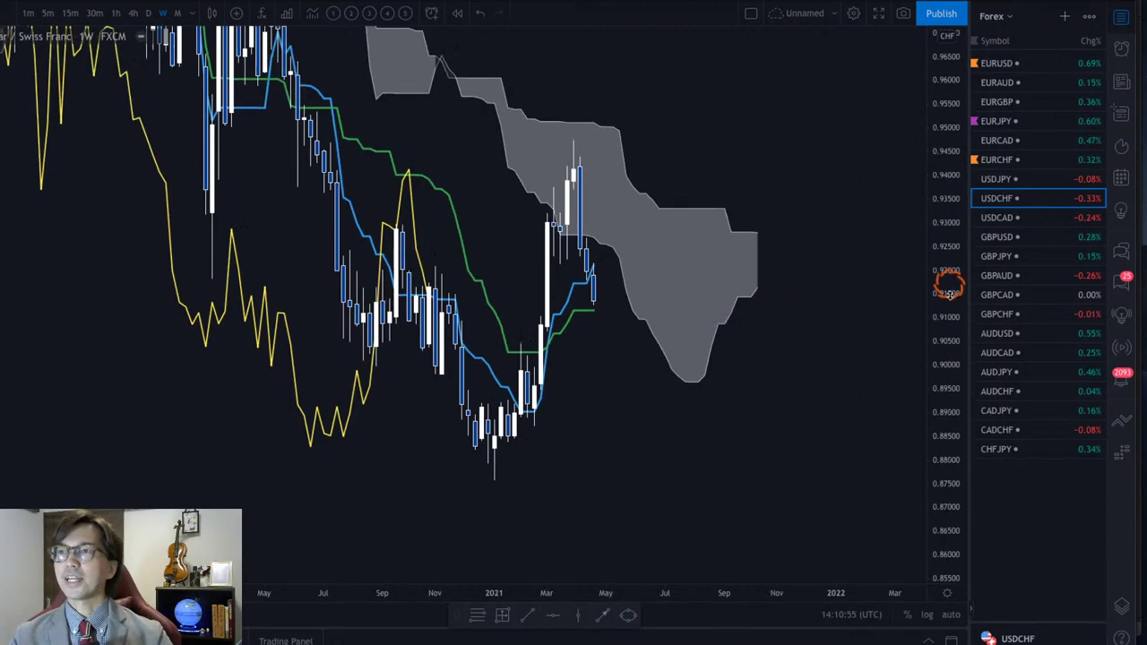
click(549, 318)
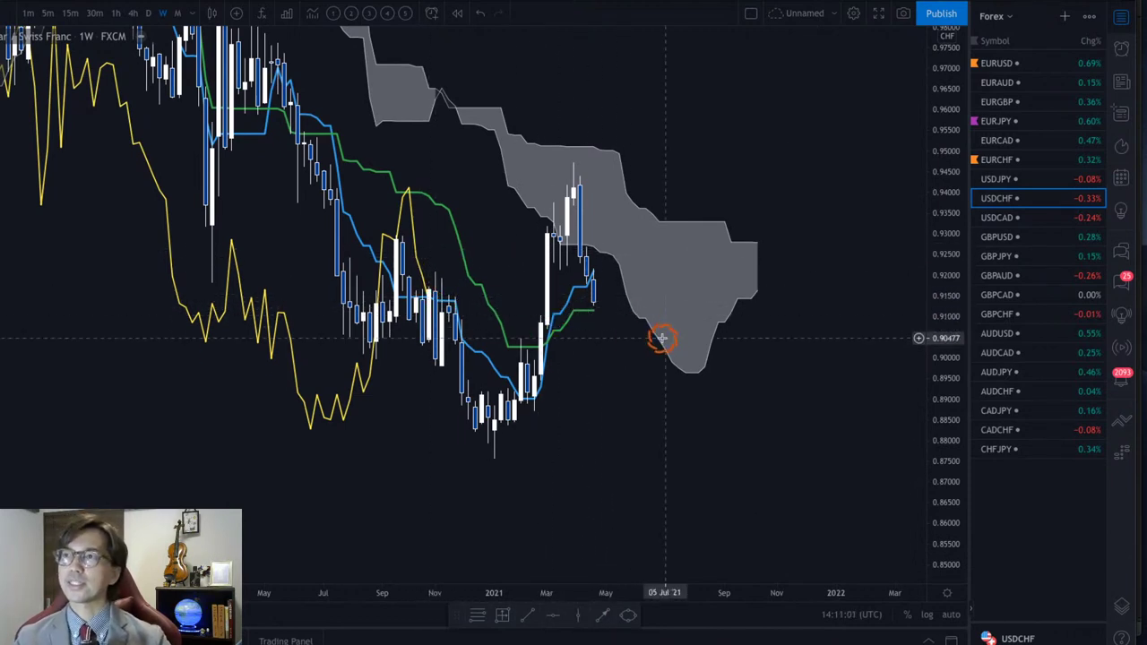
key(Down)
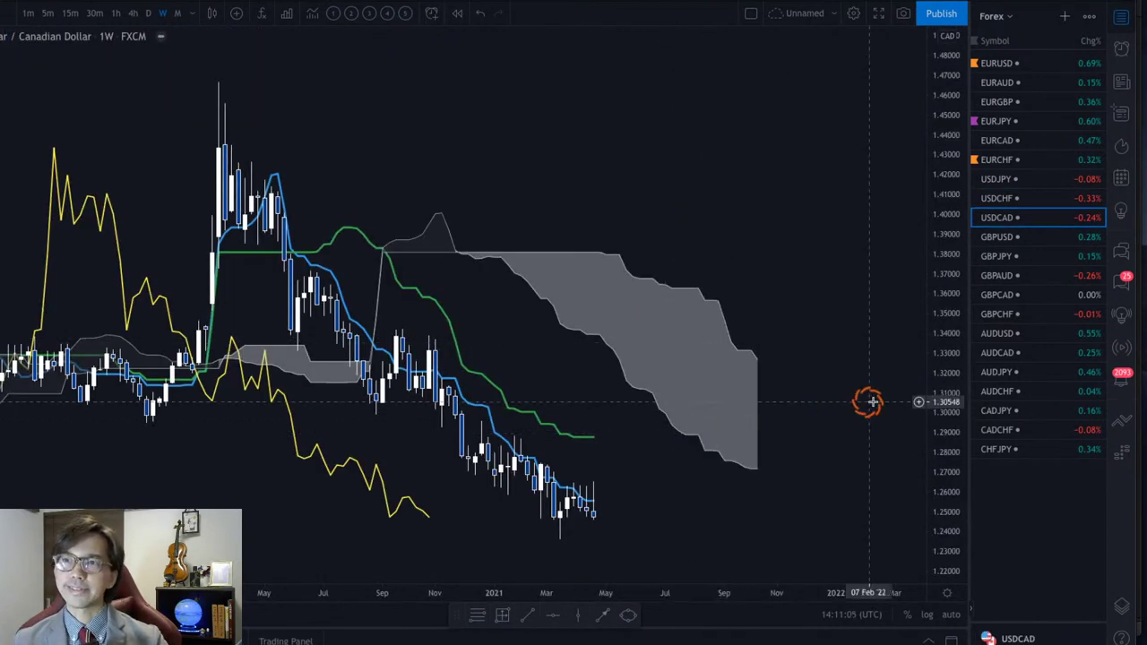
Sketch red forecast arrows beside the cloud and below the USDCAD weekly candles.
drag(774, 438, 775, 388)
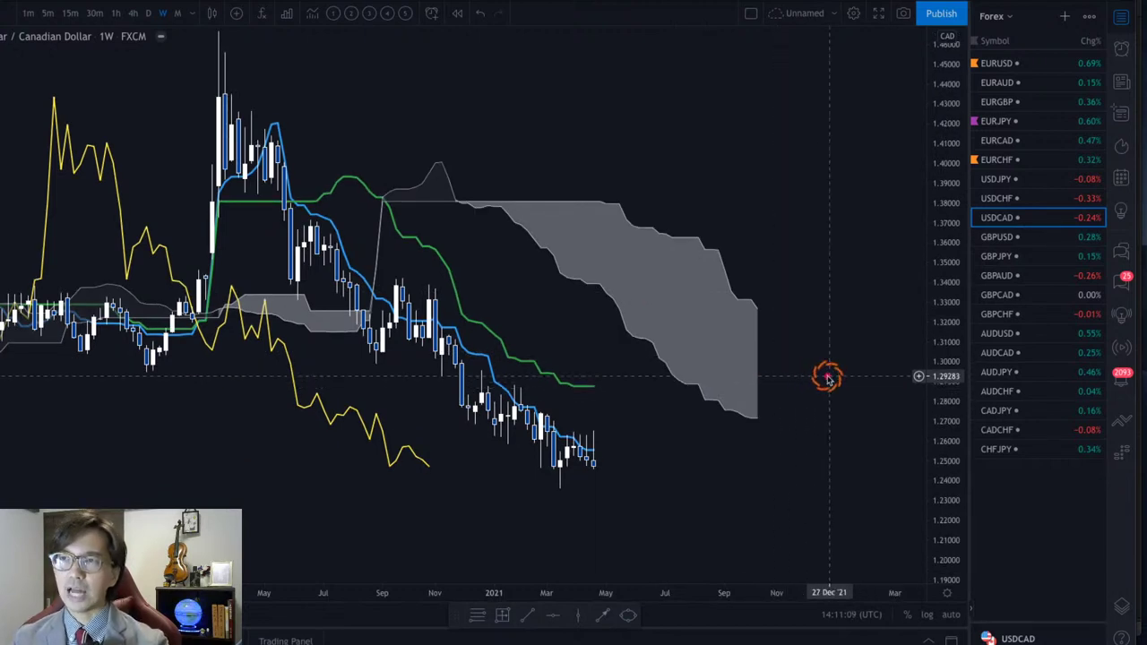
mouse_move(769, 234)
mouse_down()
mouse_move(793, 272)
mouse_move(805, 265)
mouse_up()
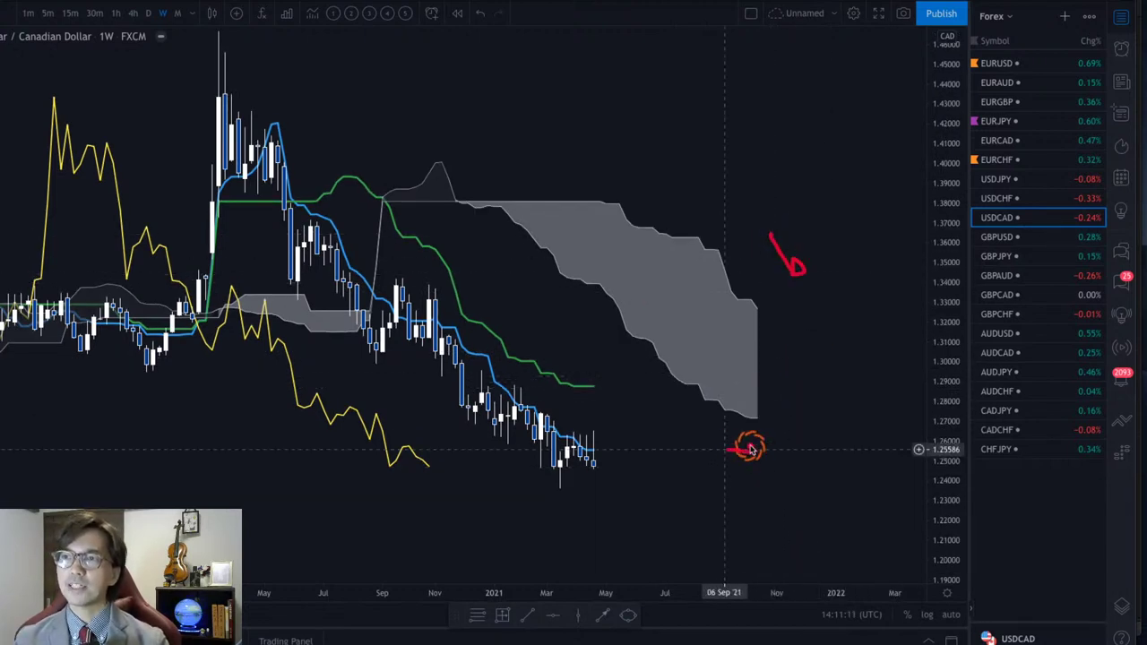
drag(749, 448, 750, 453)
drag(556, 358, 588, 359)
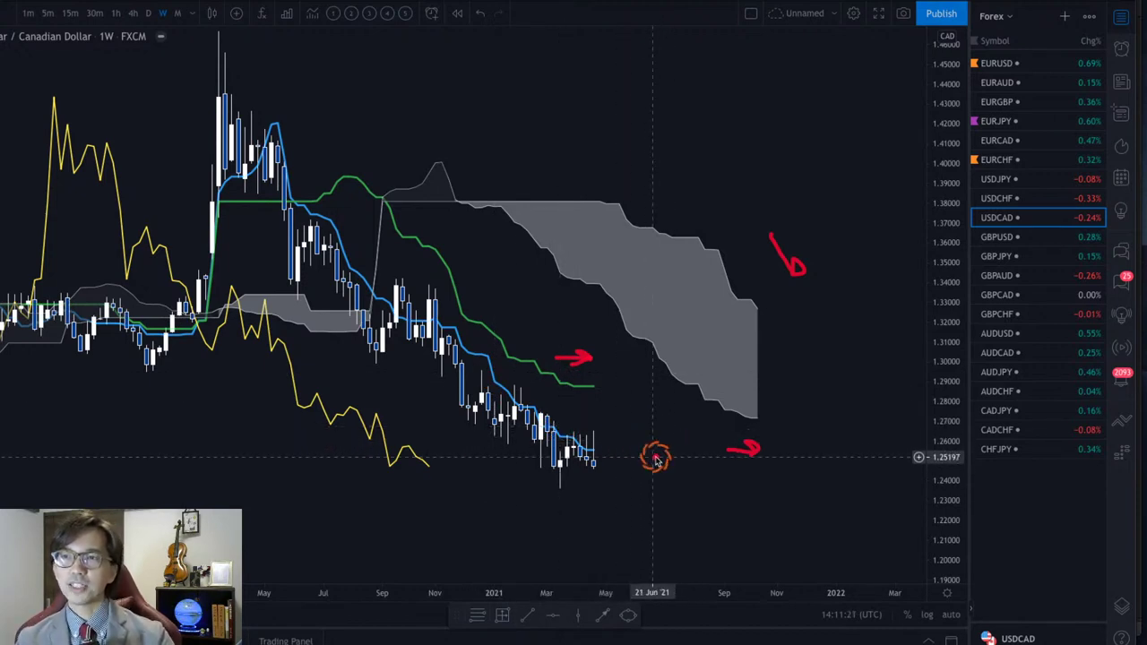
drag(606, 457, 656, 491)
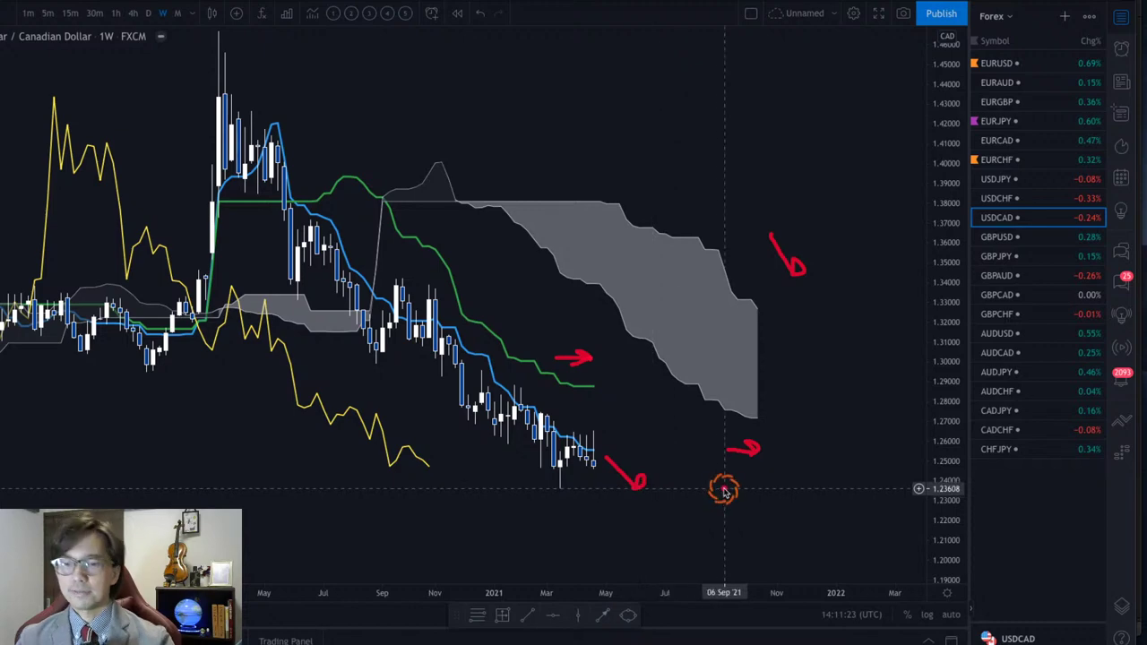
Stretch the price scale and zoom the time axis around the most recent weeks.
drag(953, 507, 861, 305)
scroll(619, 589, up, 3)
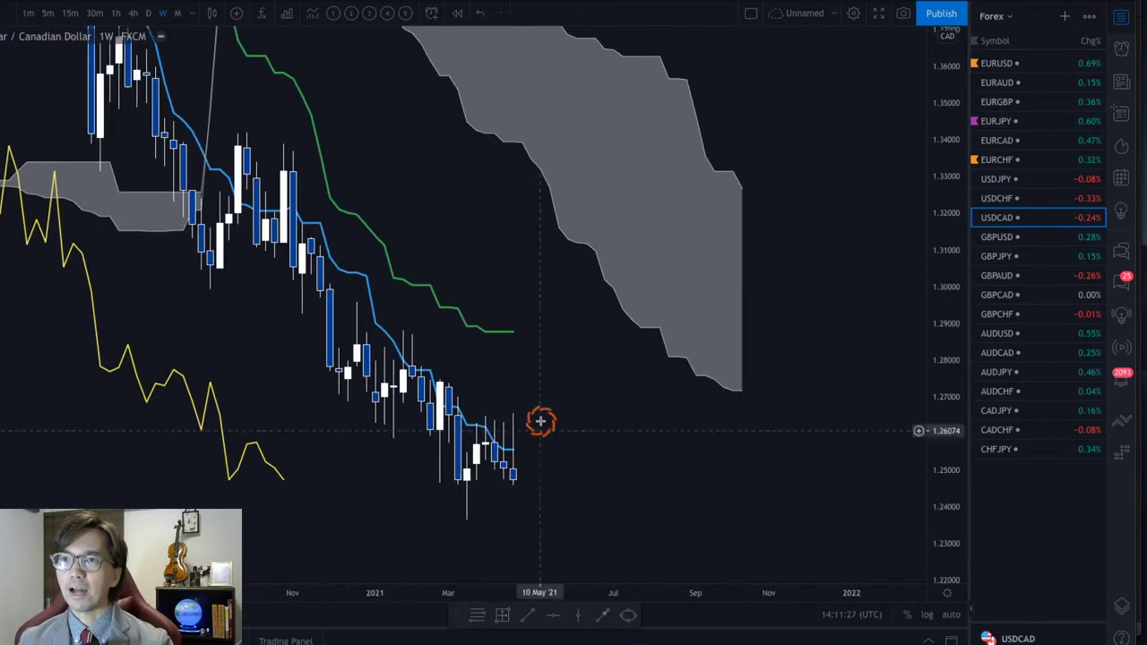
scroll(640, 427, down, 2)
scroll(531, 356, down, 1)
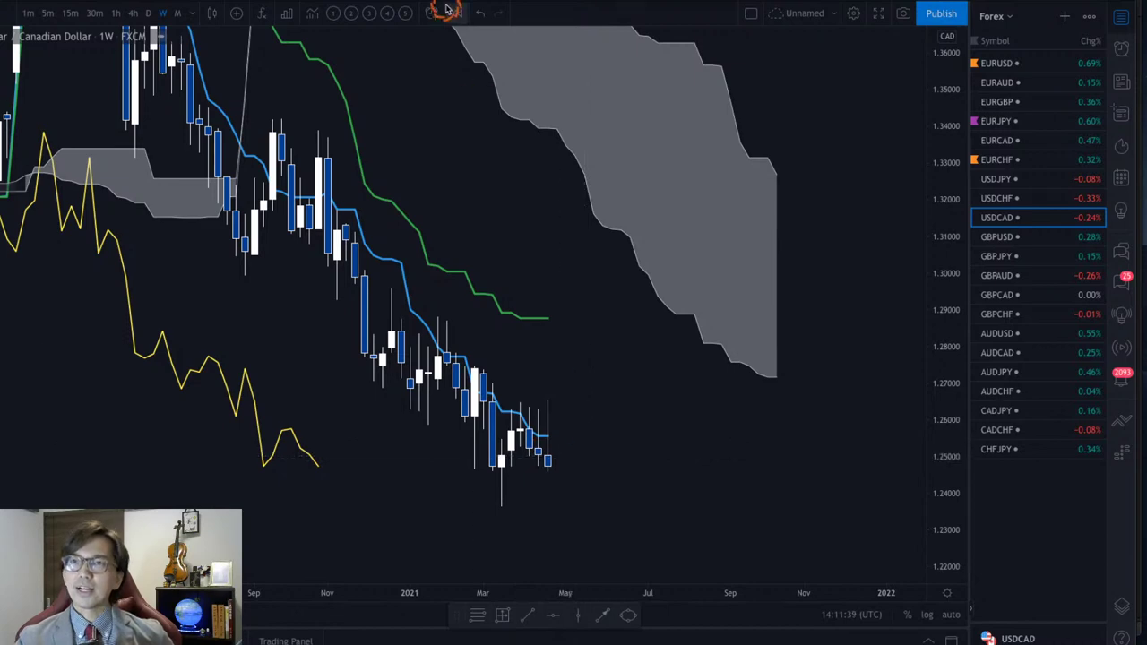
Glance at USDCAD daily, then reframe the weekly chart with auto-fit scale and future space.
click(148, 13)
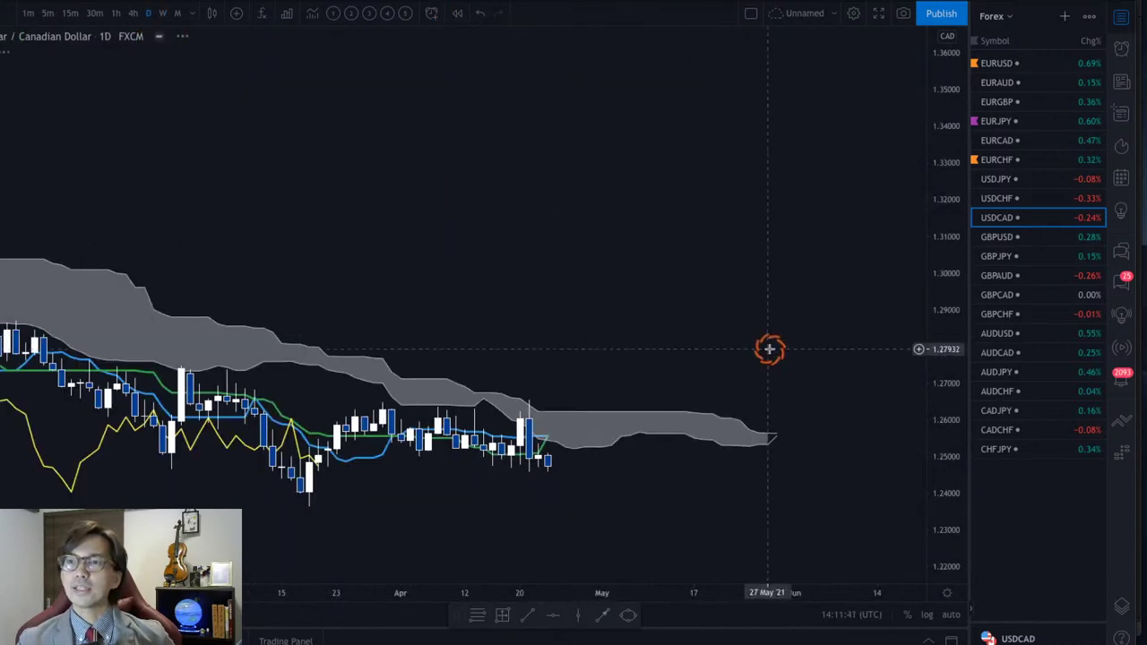
drag(942, 541, 741, 223)
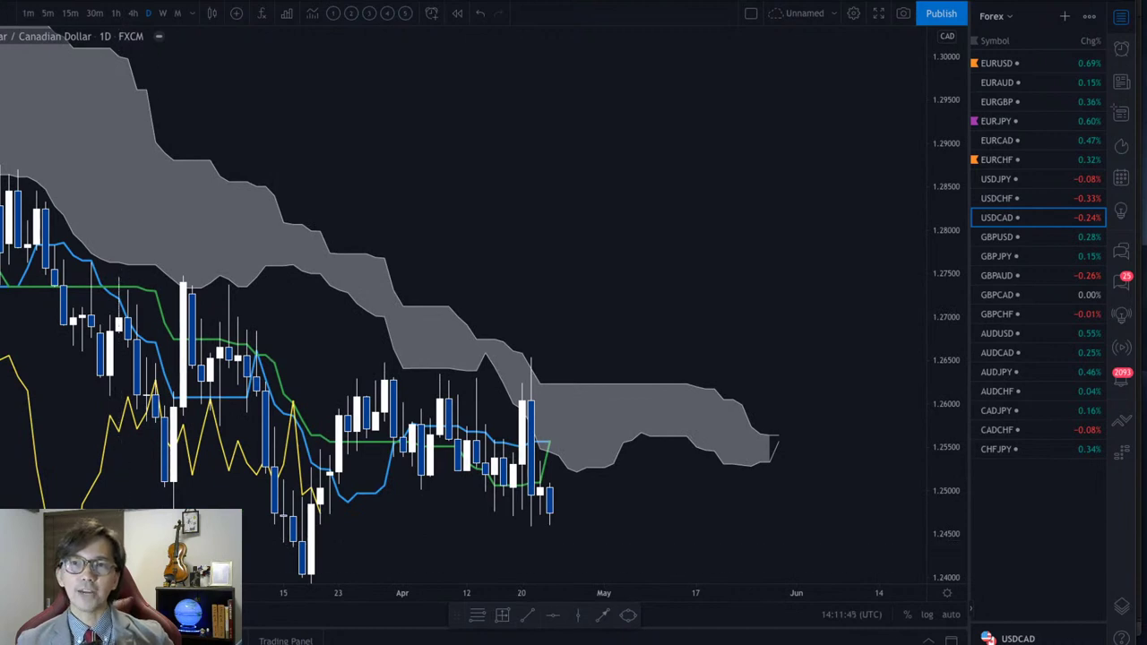
click(162, 12)
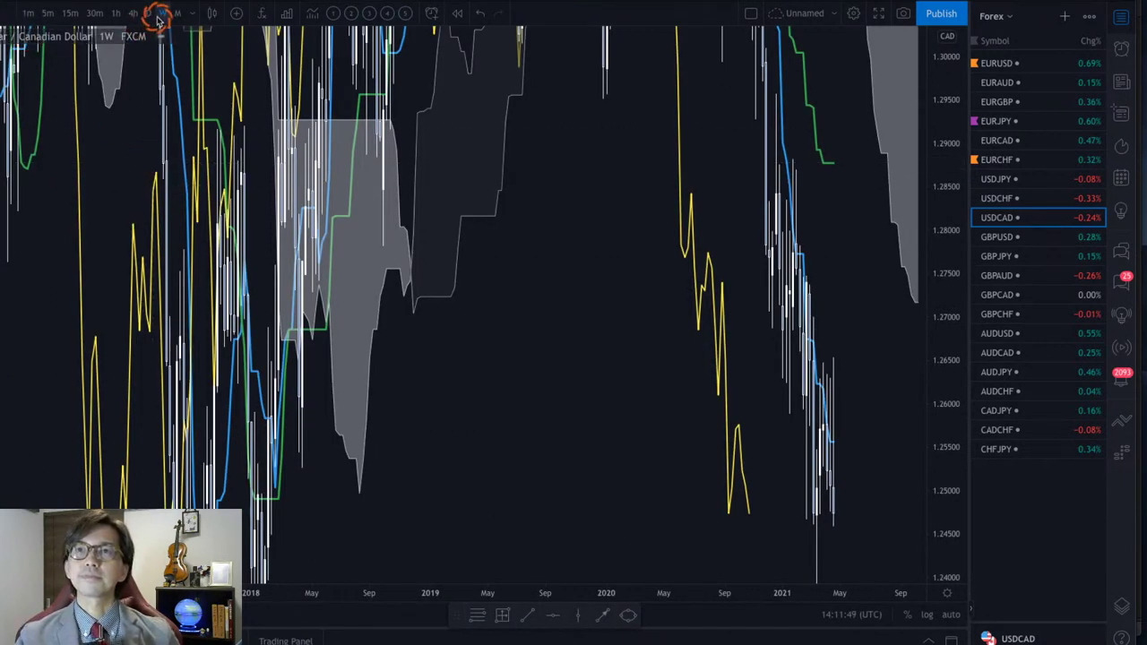
click(952, 615)
drag(838, 385, 671, 387)
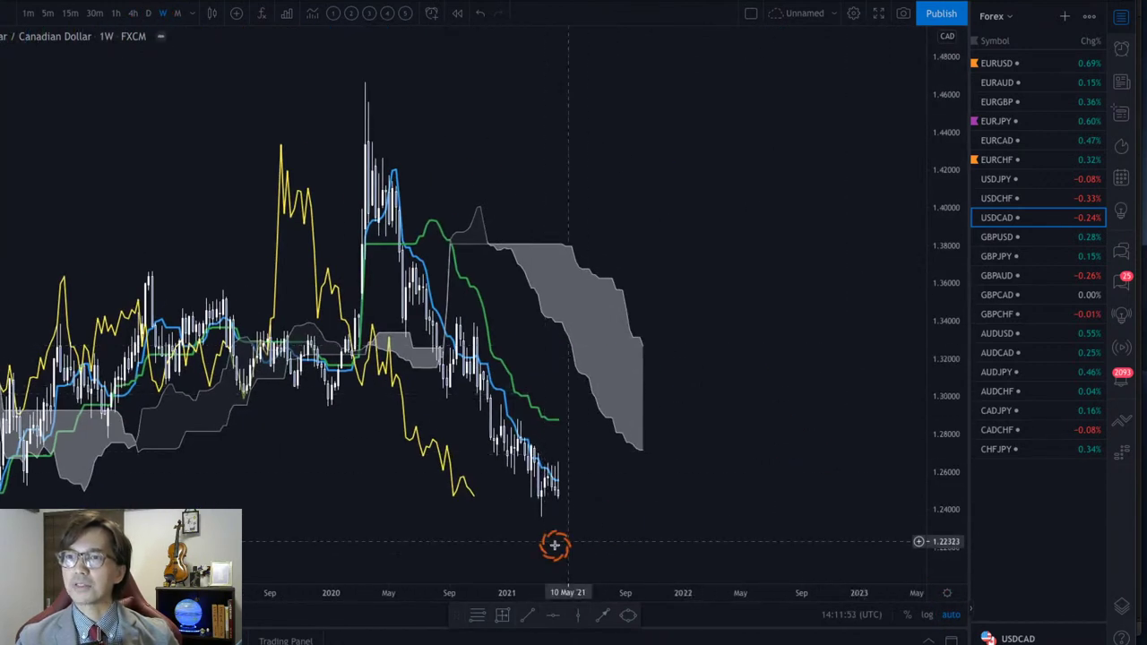
drag(544, 589, 413, 585)
drag(466, 454, 682, 300)
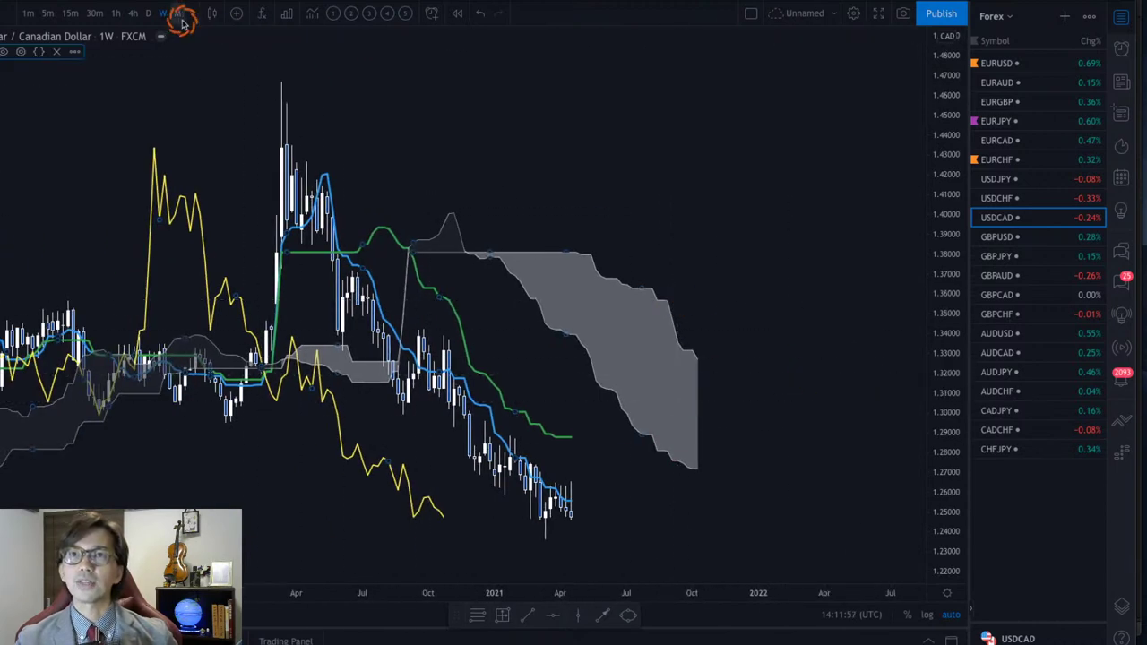
On the USDCAD daily chart, draw four red downward arrows from the cloud and the 18 Mar and 22 Apr lows.
click(154, 14)
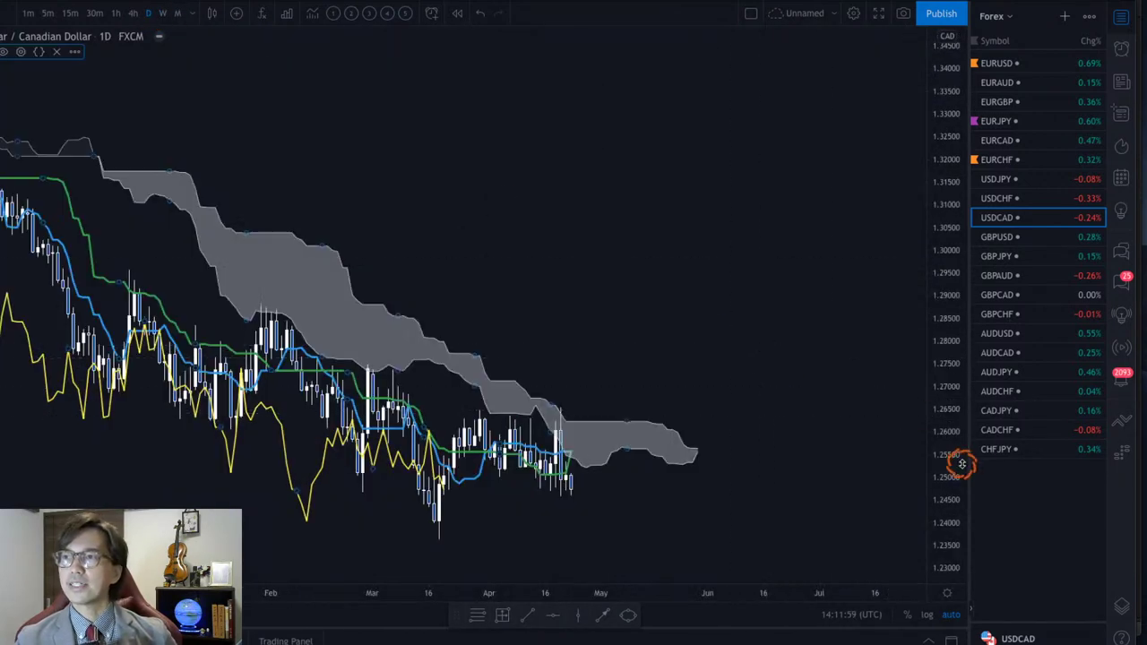
drag(963, 463, 952, 351)
drag(789, 429, 824, 277)
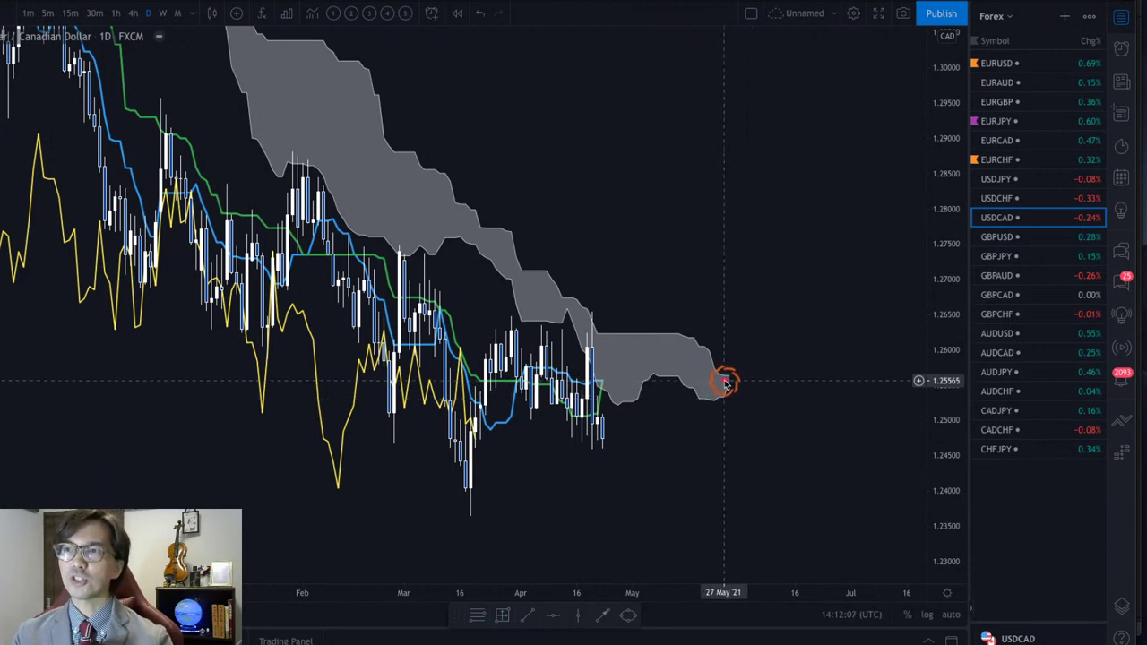
drag(724, 379, 783, 410)
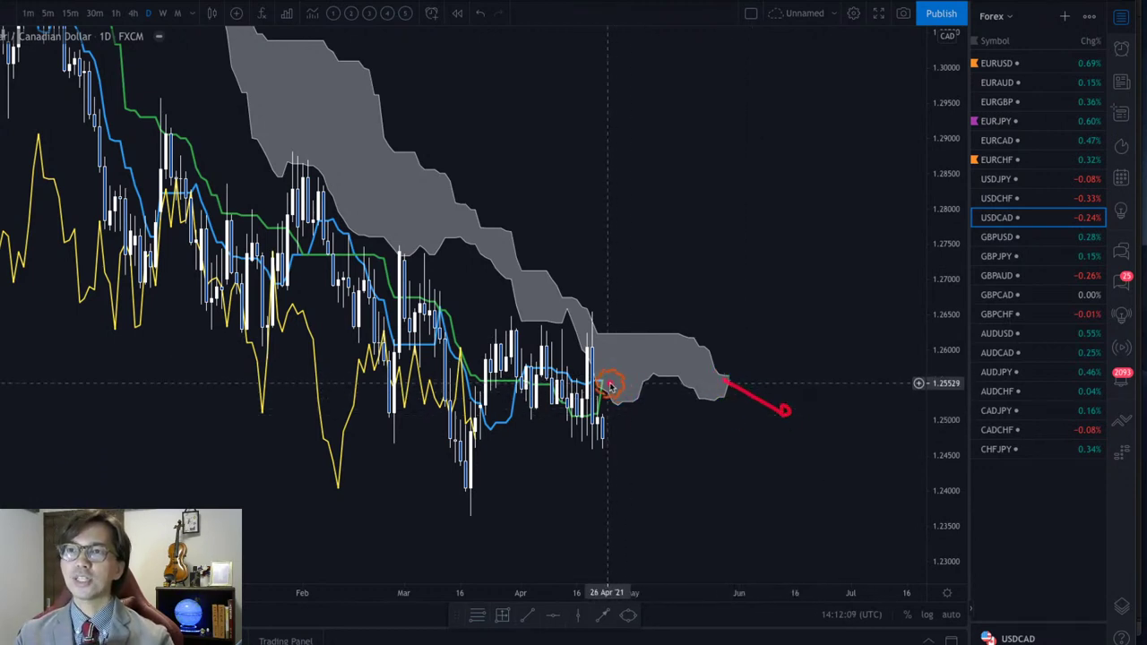
drag(611, 382, 660, 429)
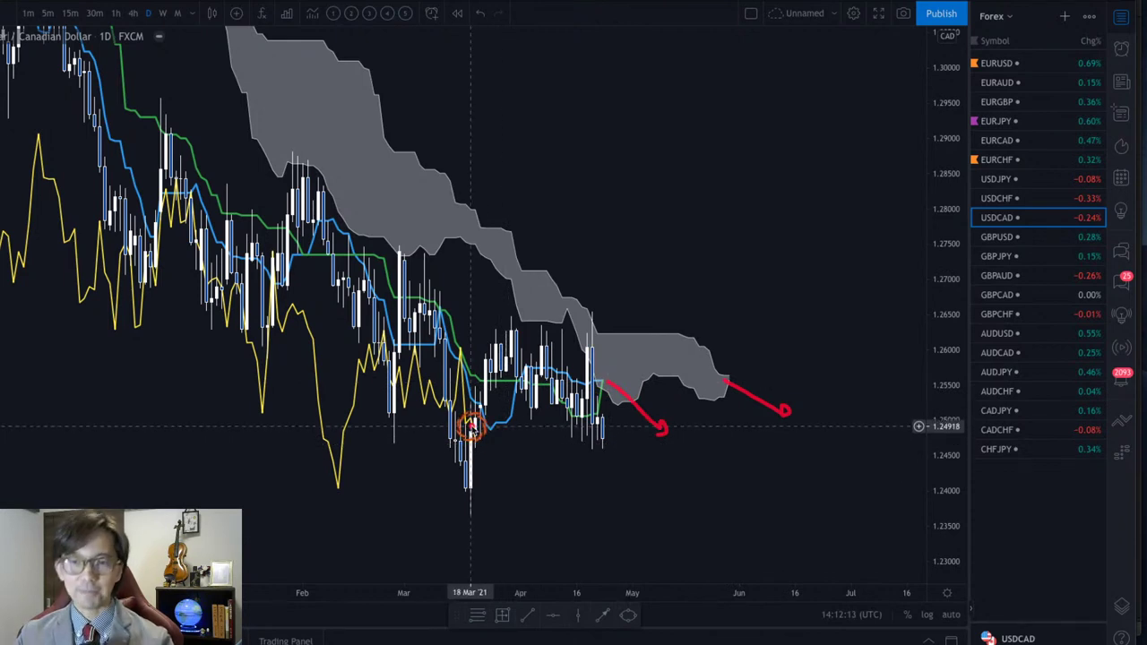
mouse_move(469, 427)
mouse_down()
mouse_move(507, 476)
mouse_move(494, 480)
mouse_up()
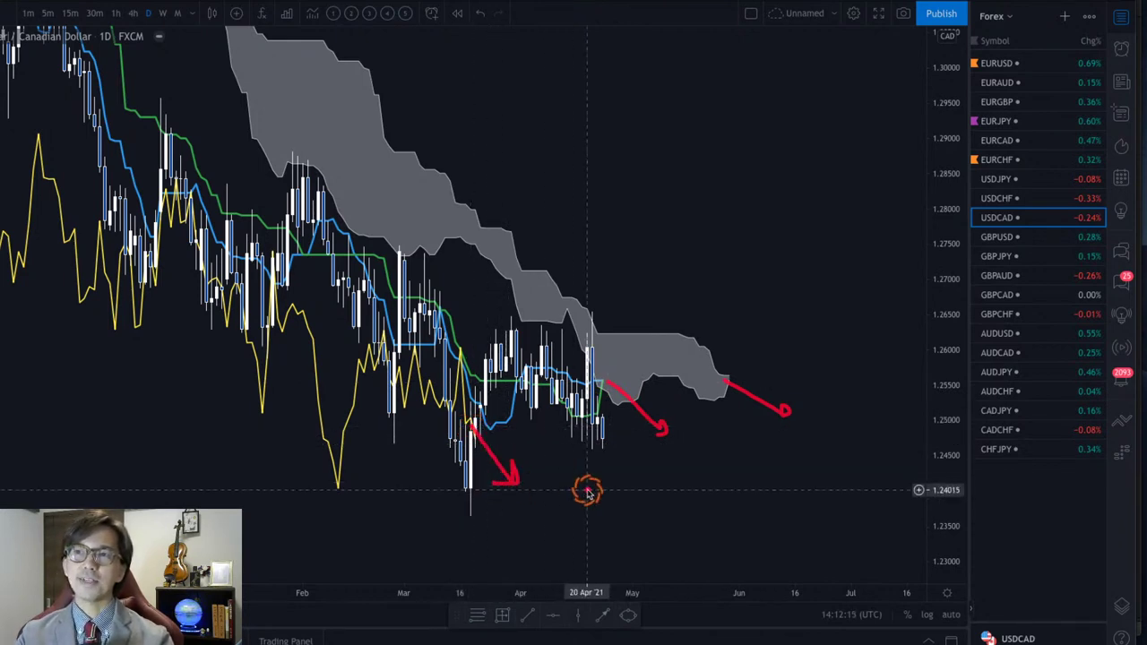
mouse_move(599, 425)
mouse_down()
mouse_move(646, 476)
mouse_move(686, 462)
mouse_move(688, 487)
mouse_up()
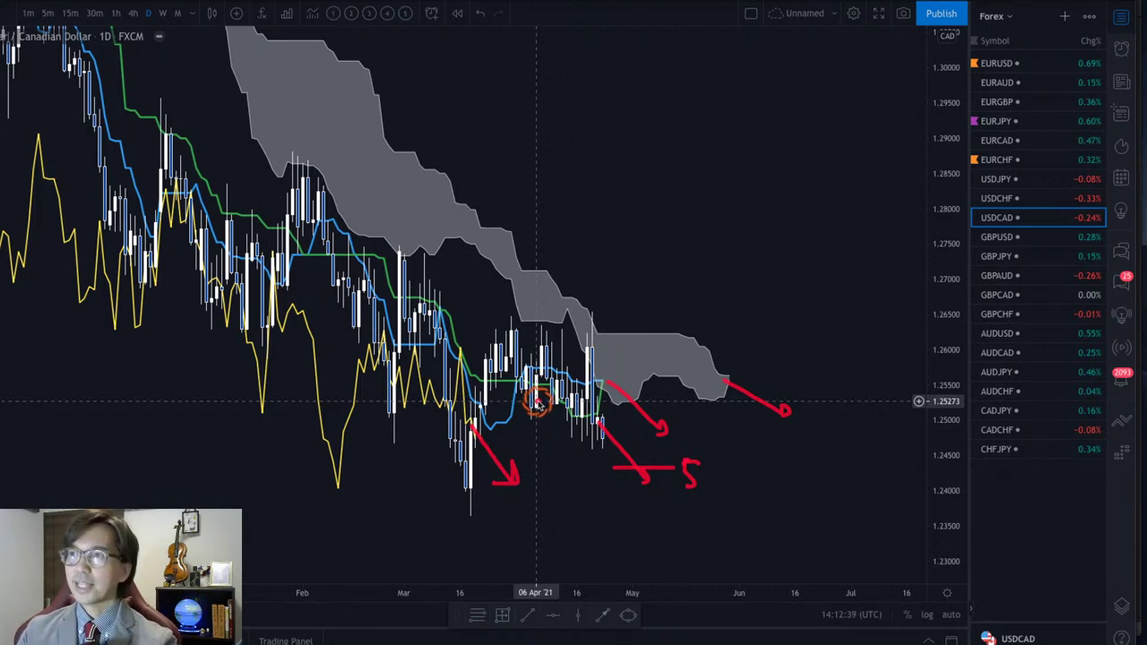
Clear the red arrows, return to weekly candles, and advance to GBPUSD.
key(Escape)
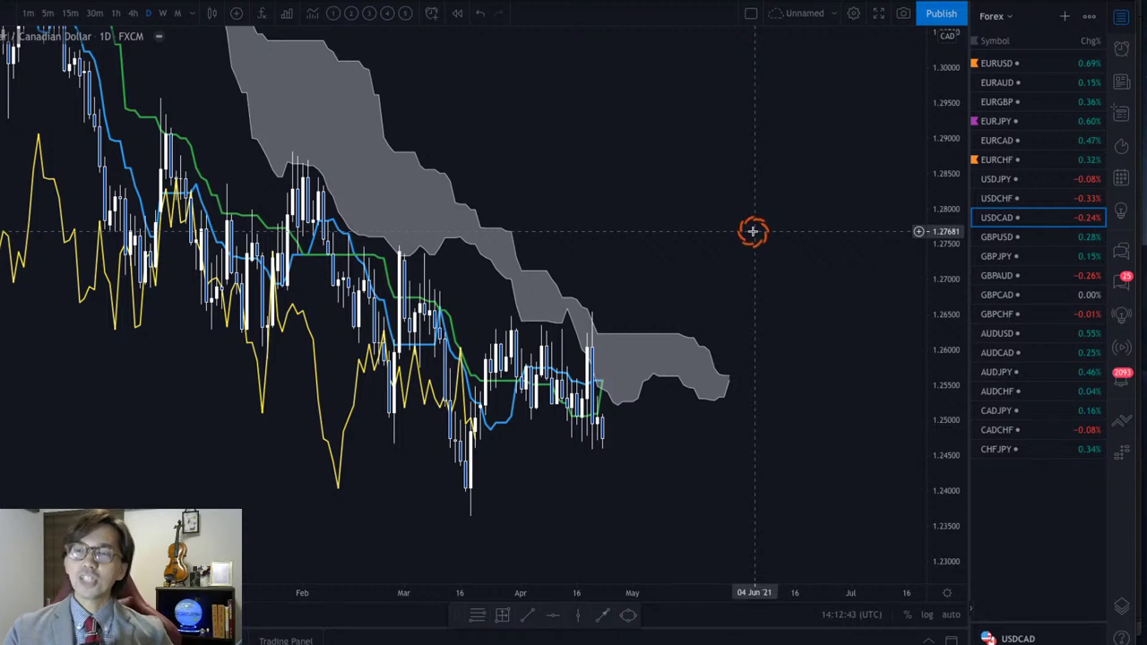
click(163, 14)
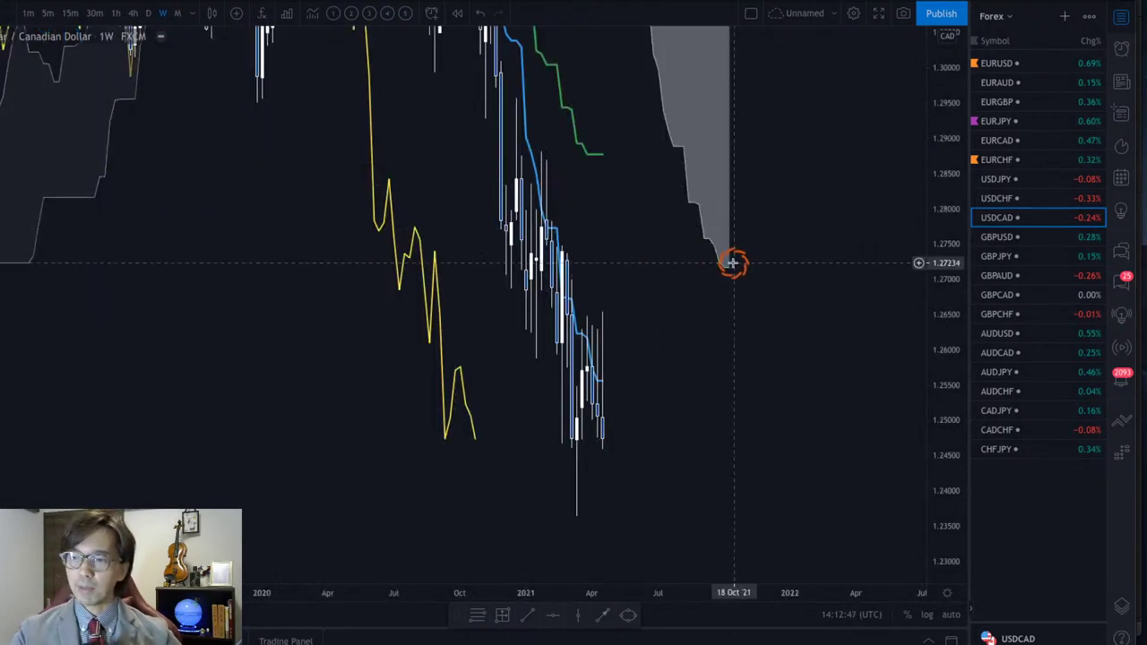
key(Down)
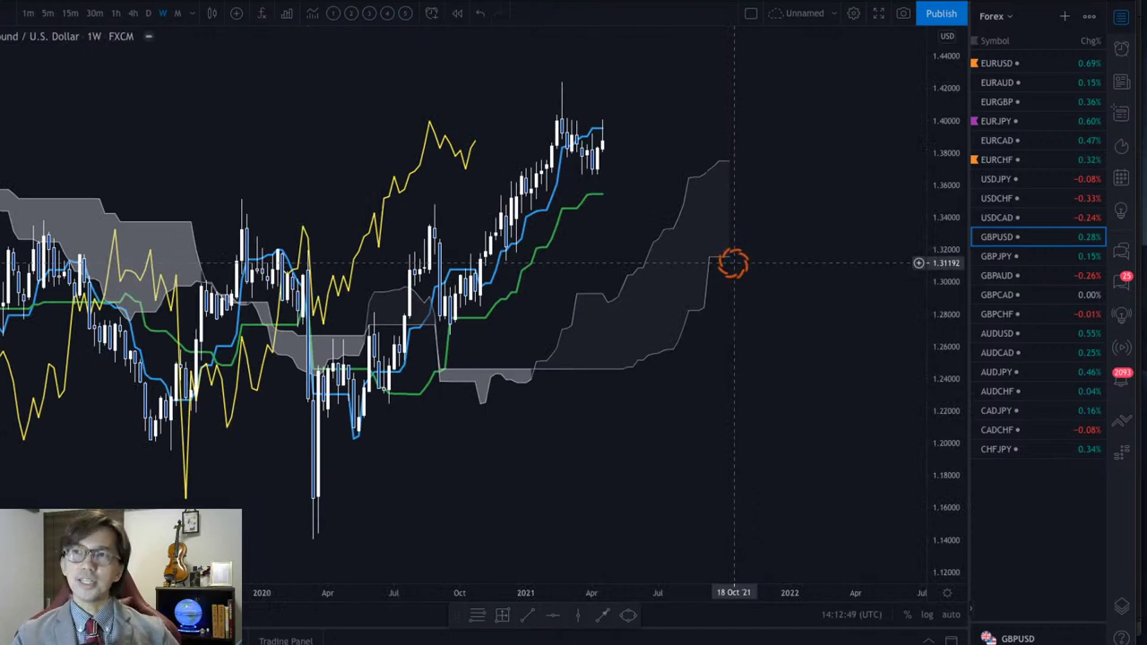
Rescale and recentre the GBPUSD weekly chart, then advance to GBPJPY.
drag(956, 328, 958, 311)
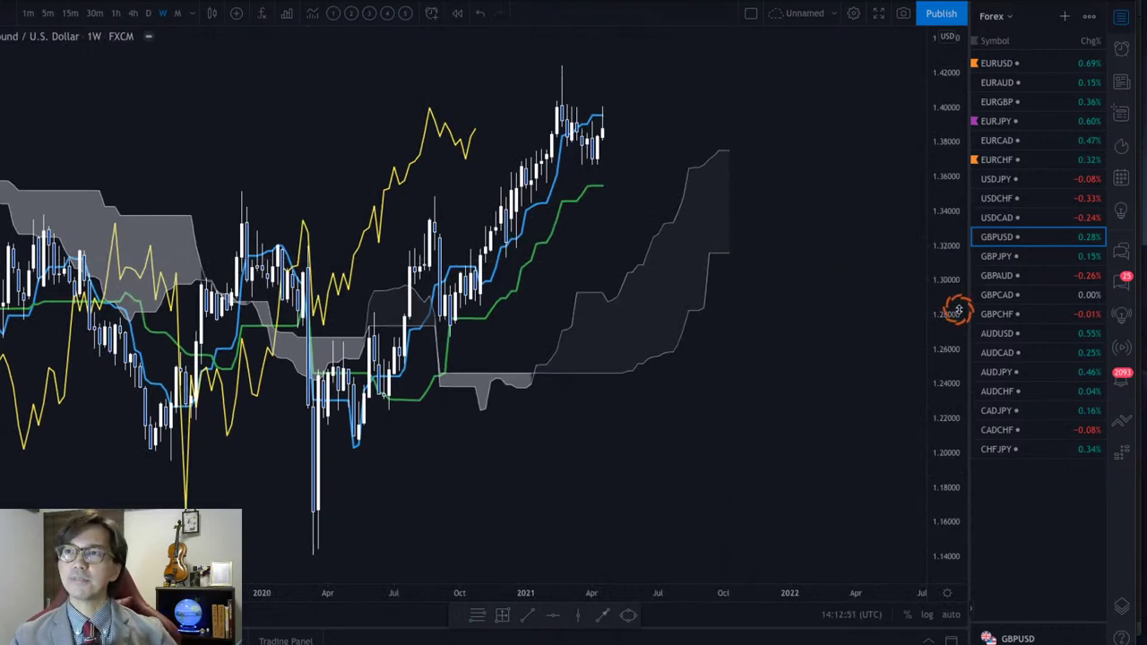
drag(888, 218, 873, 288)
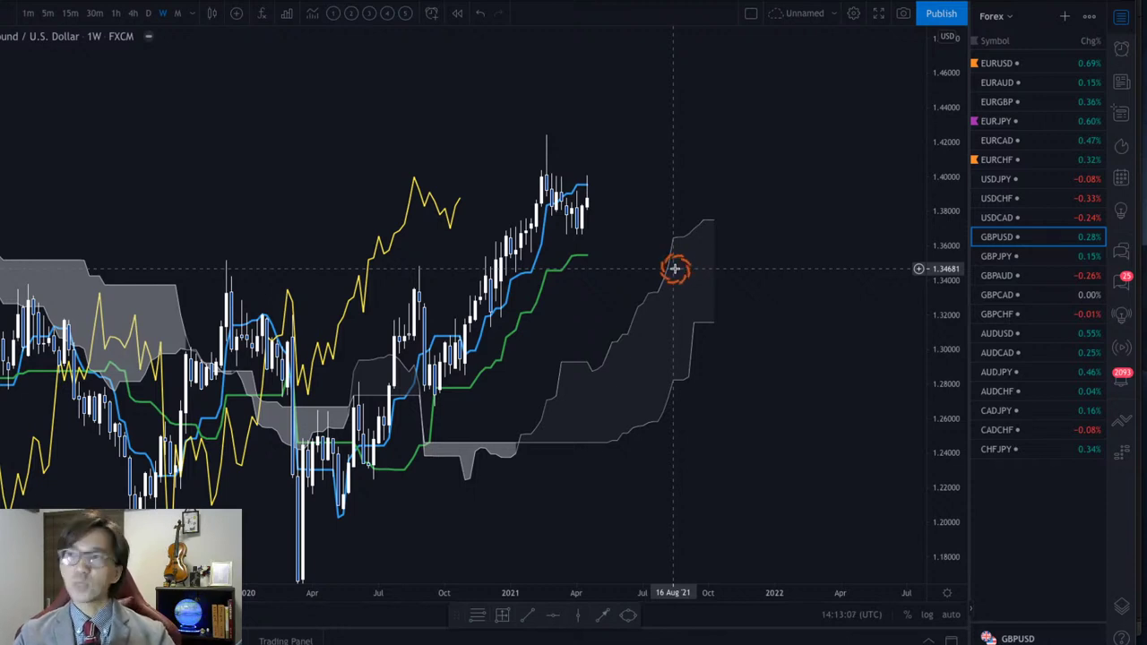
key(Down)
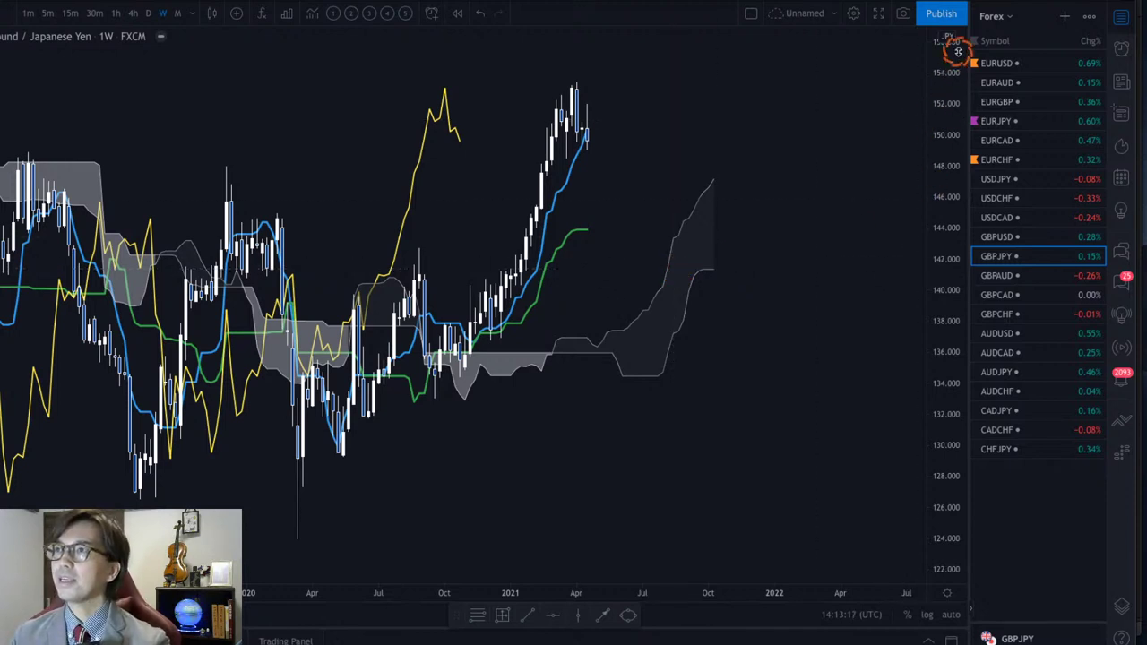
click(1000, 15)
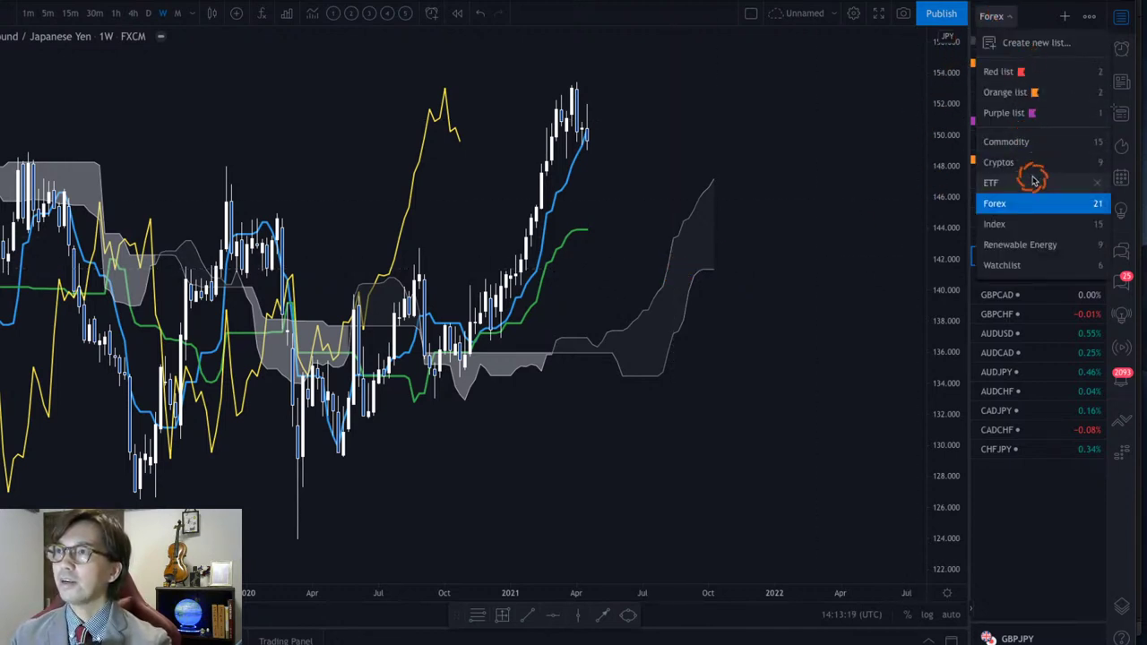
click(1031, 224)
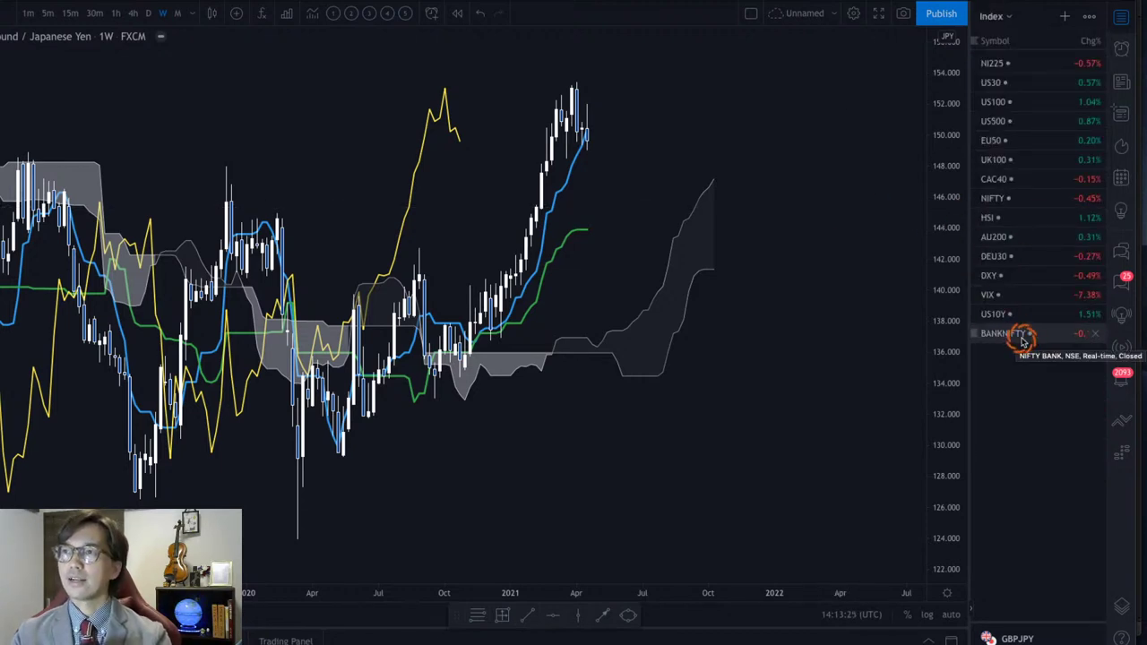
click(1002, 16)
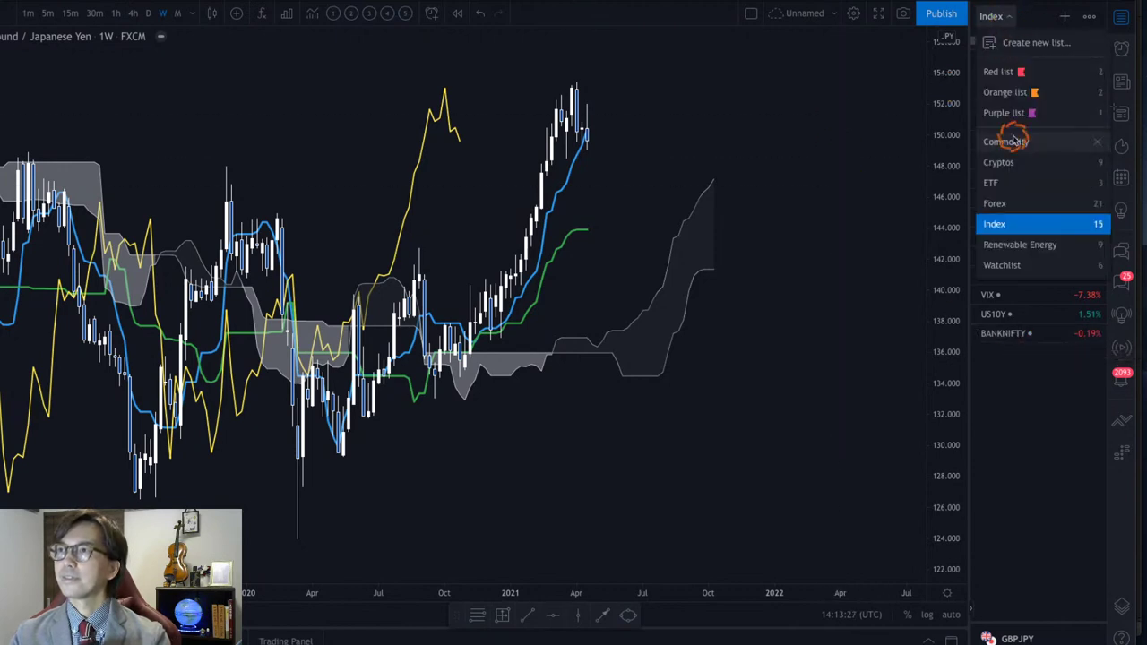
click(1019, 203)
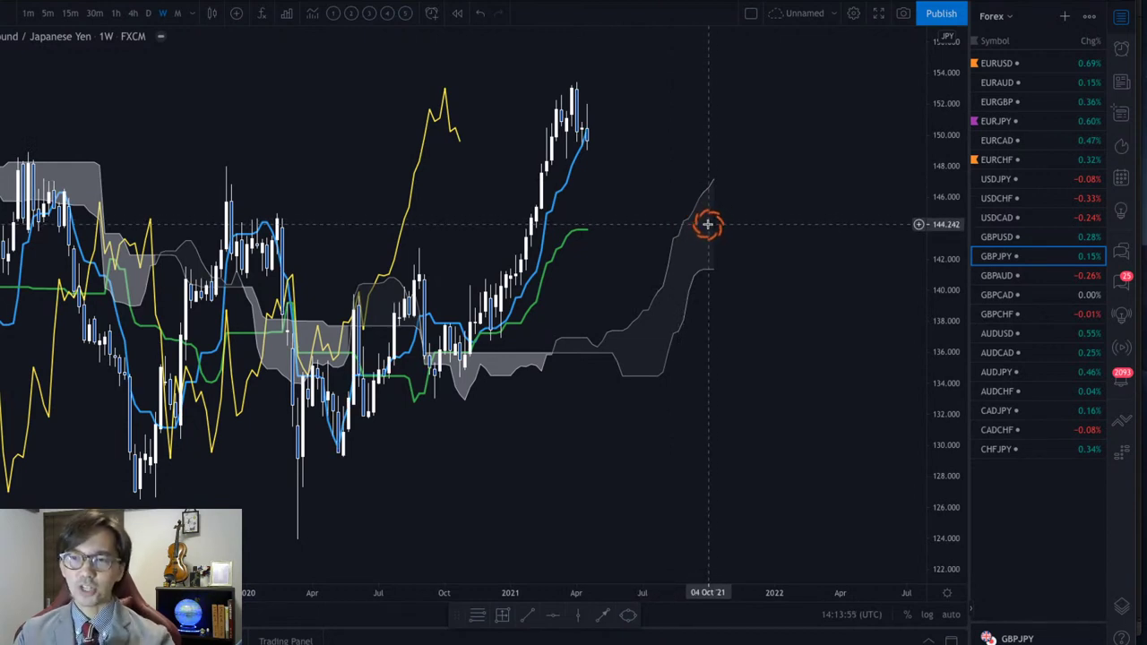
Sketch two red arrows on GBPJPY, undo them, and enlarge the chart around the recent highs.
drag(616, 344, 745, 204)
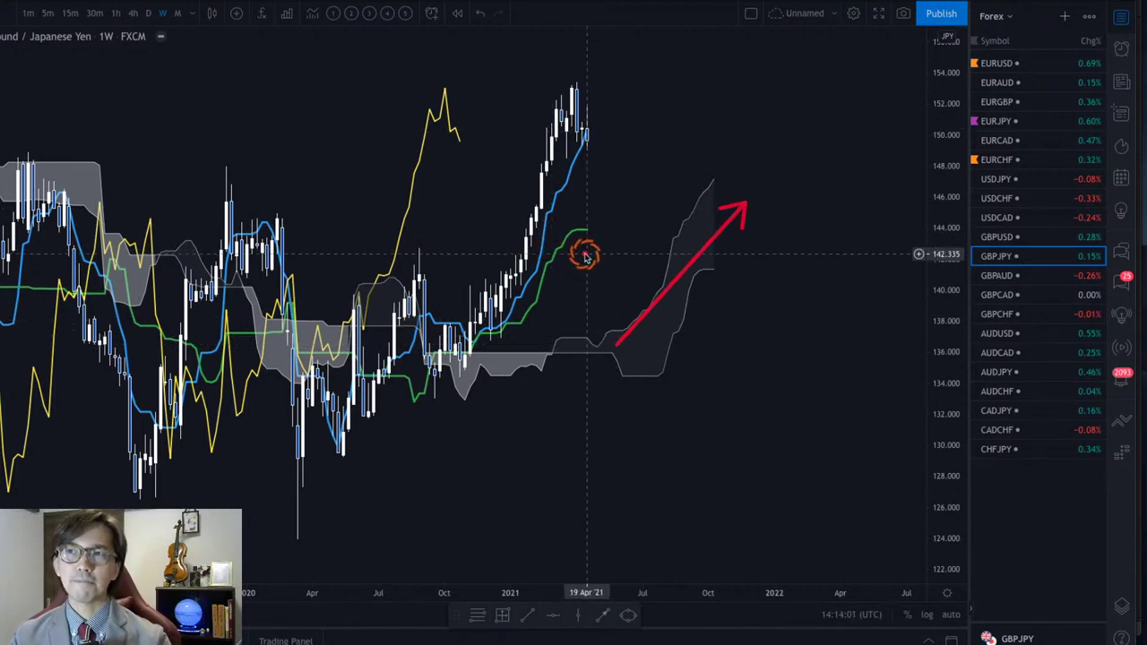
drag(587, 134, 617, 229)
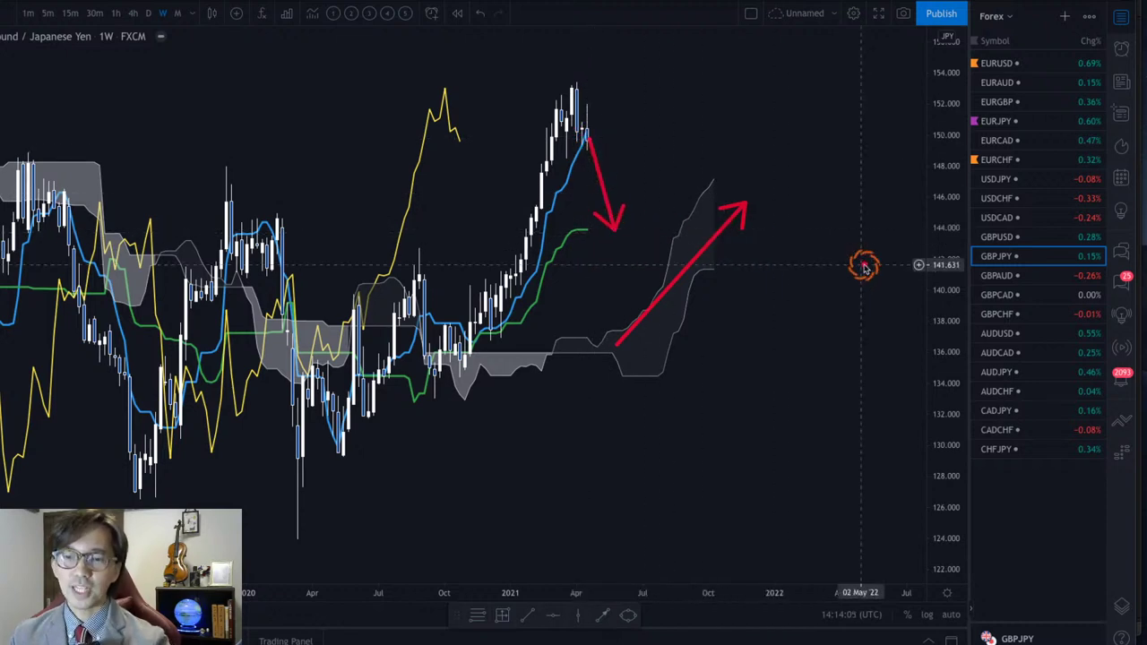
key(ctrl+z)
key(ctrl+z)
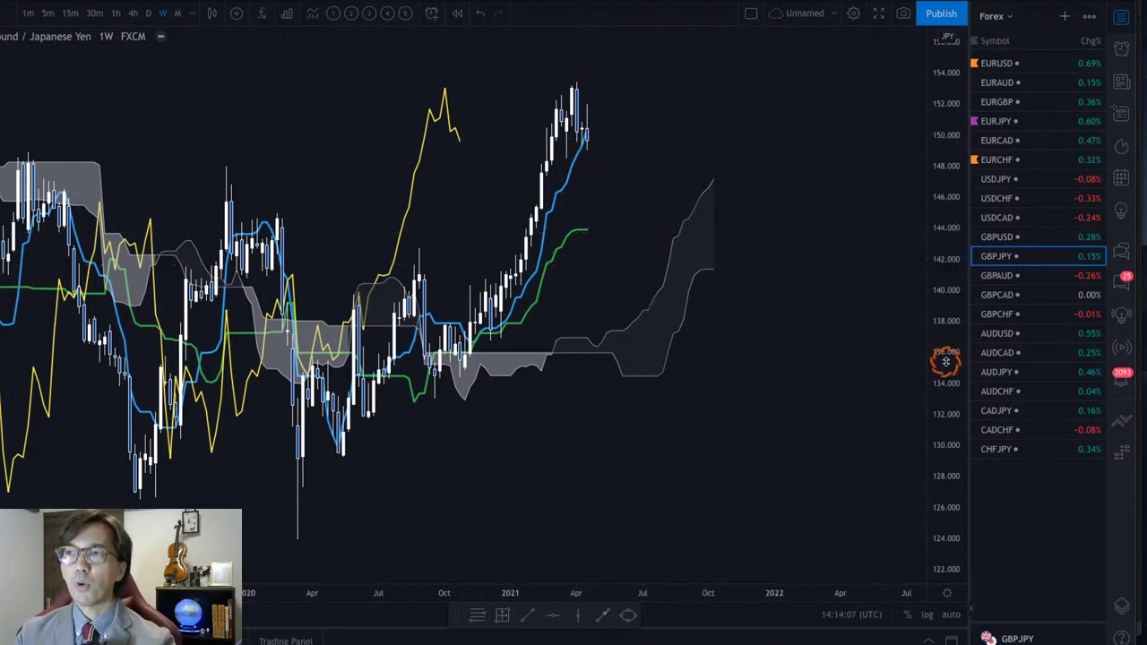
drag(946, 362, 947, 325)
drag(838, 173, 832, 367)
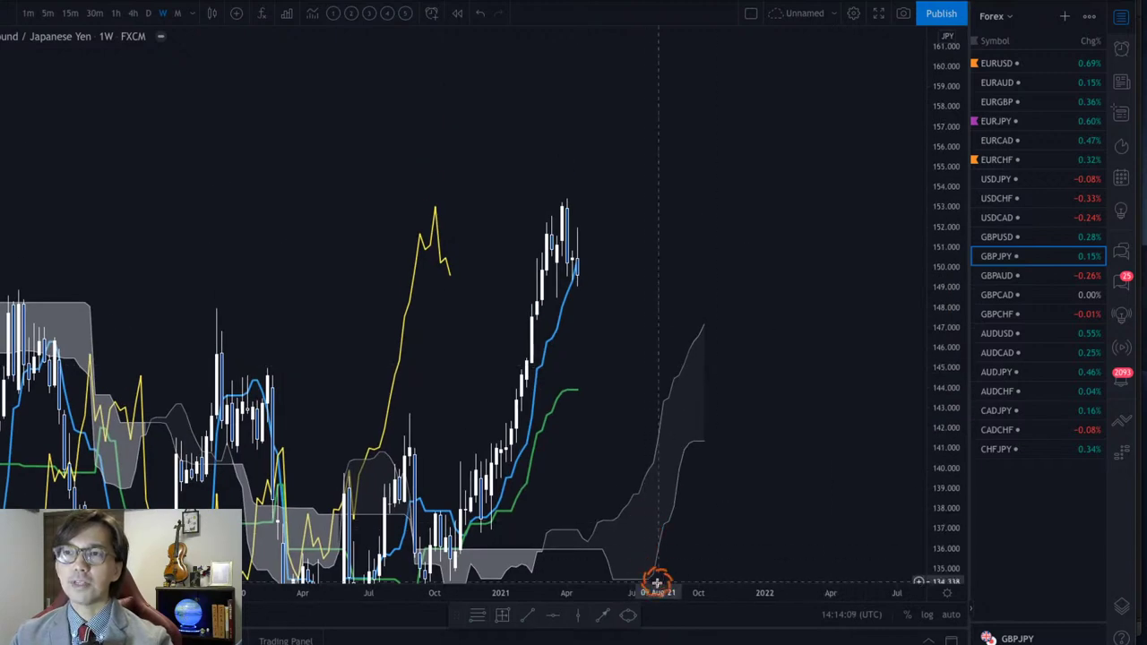
drag(655, 583, 543, 589)
drag(523, 487, 673, 248)
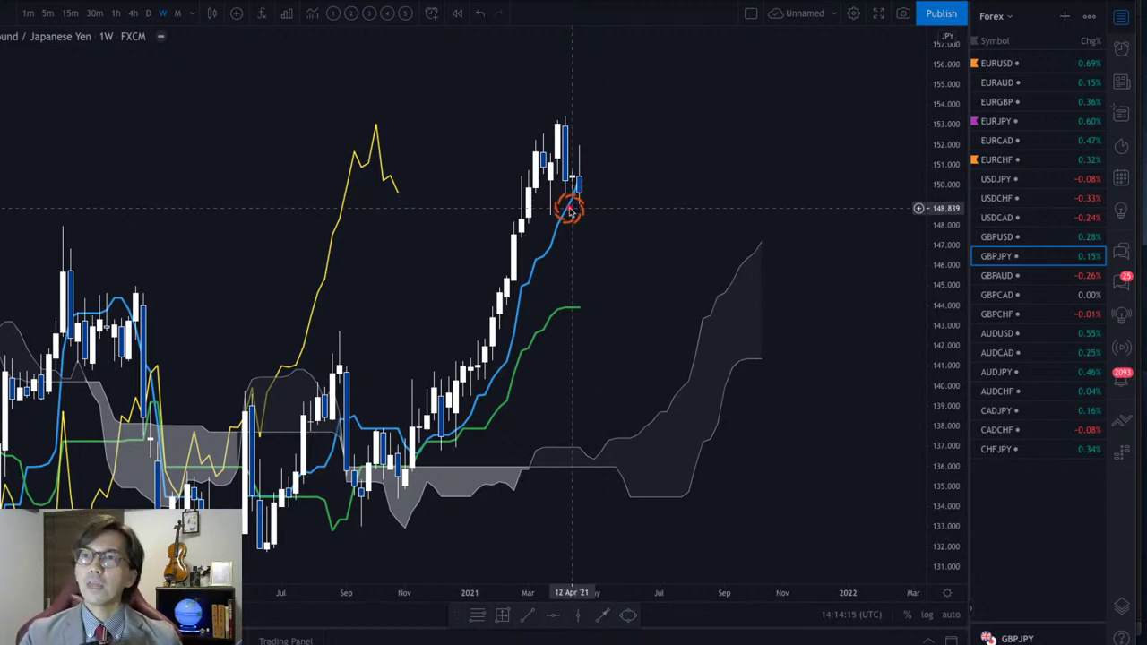
Draw red upward and downward forecast strokes from the latest candles, then clear all drawings.
drag(569, 209, 618, 139)
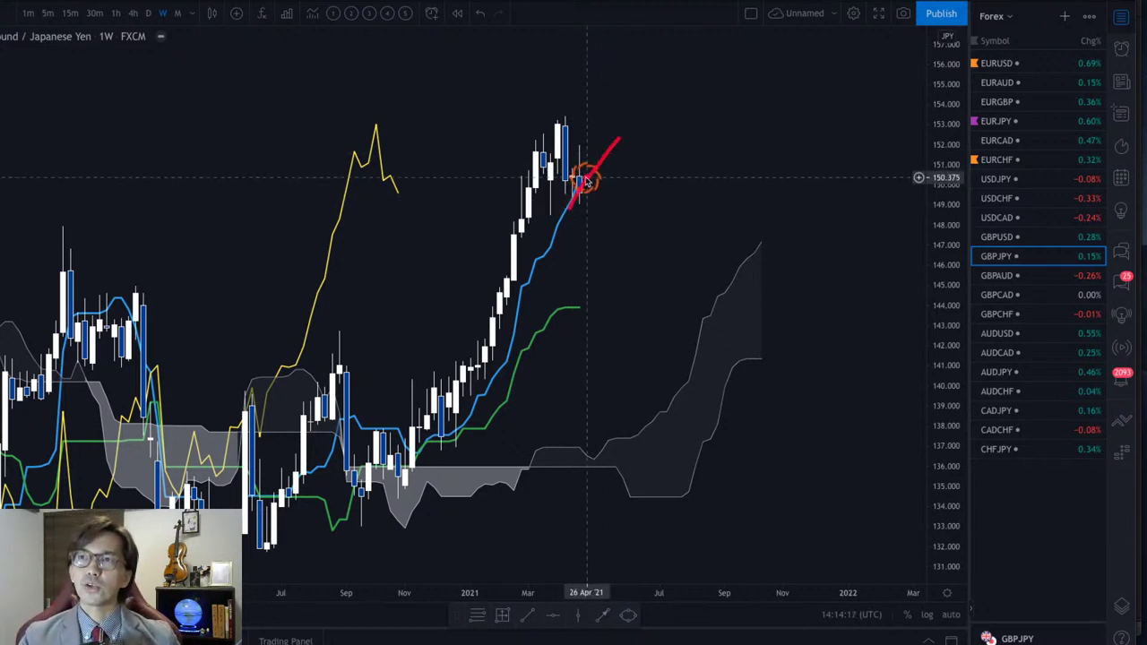
mouse_move(584, 180)
mouse_down()
mouse_move(614, 77)
mouse_move(604, 93)
mouse_up()
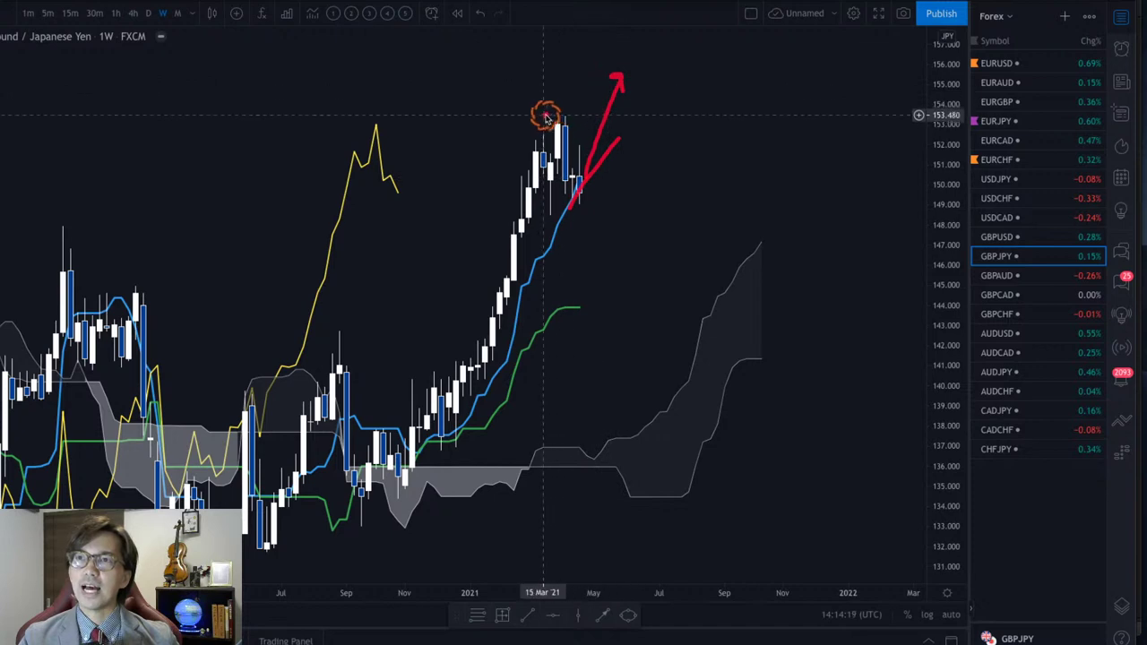
drag(541, 117, 617, 118)
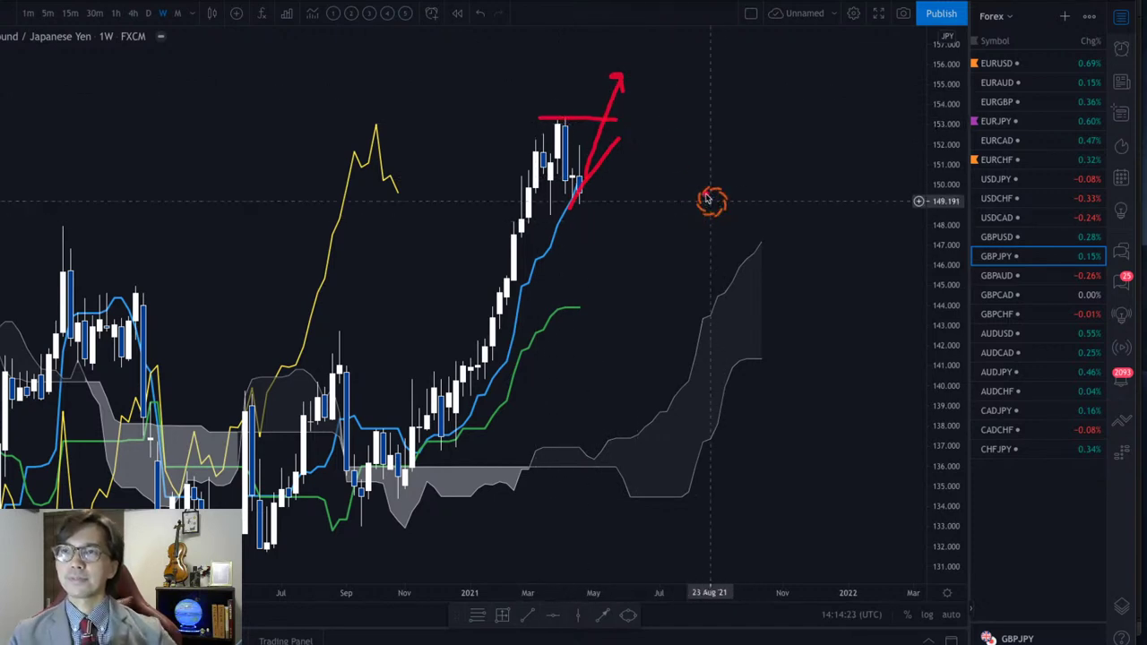
drag(587, 179, 637, 298)
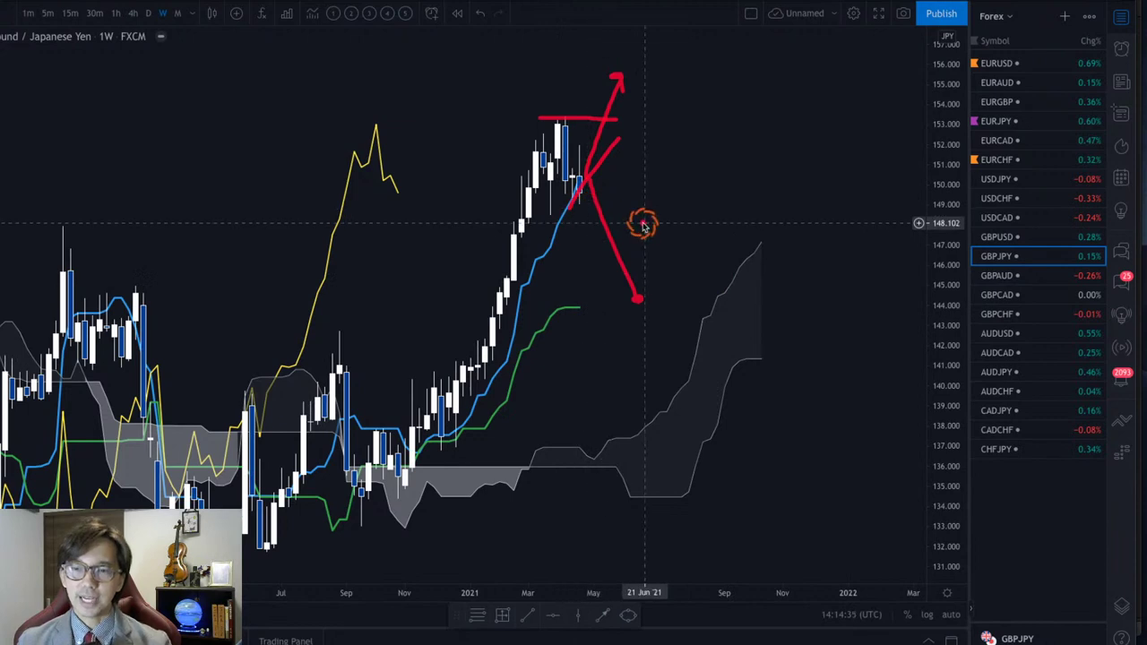
key(Escape)
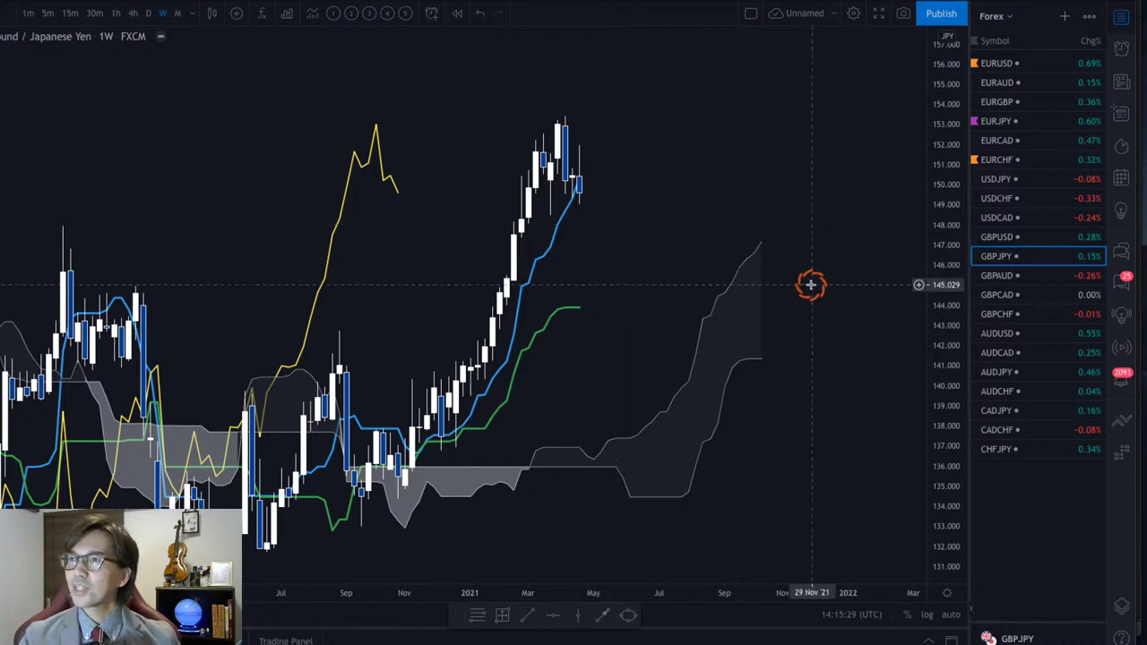
Open GBPAUD and shift it to show lower prices, then step through GBPCAD to GBPCHF.
click(1019, 277)
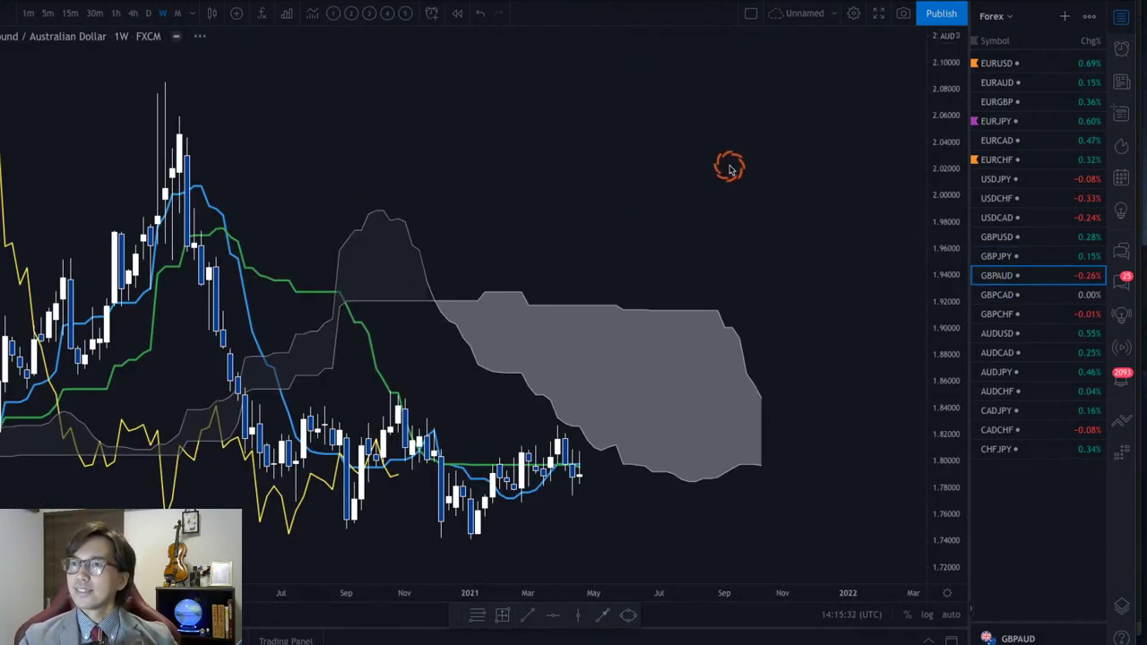
drag(868, 387, 855, 301)
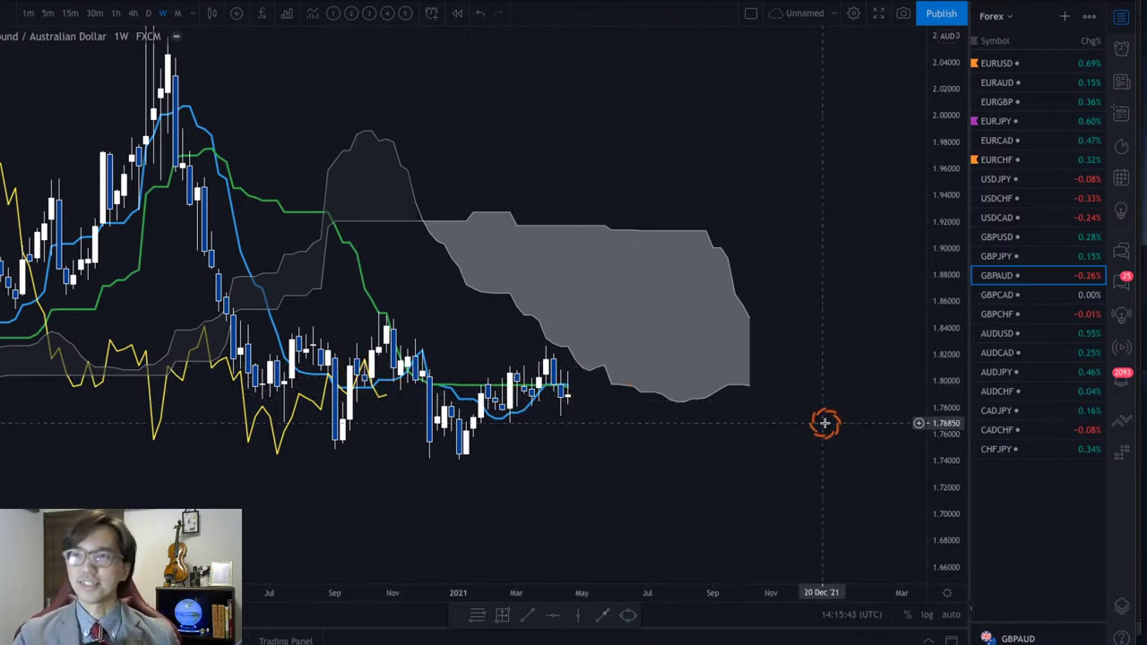
key(Down)
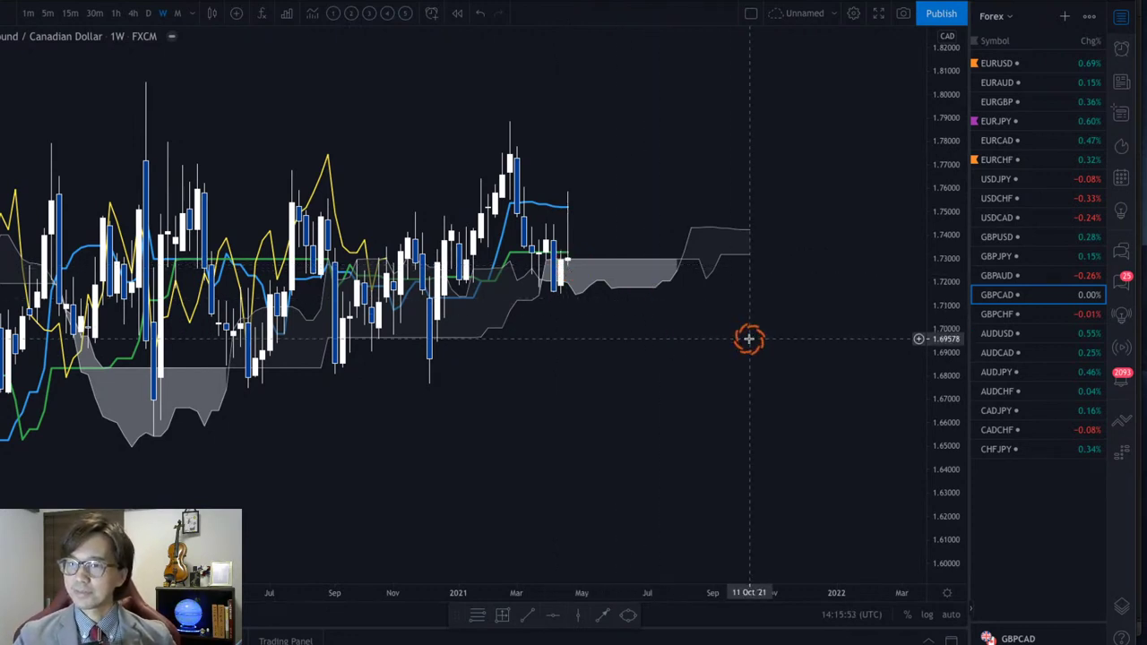
key(Down)
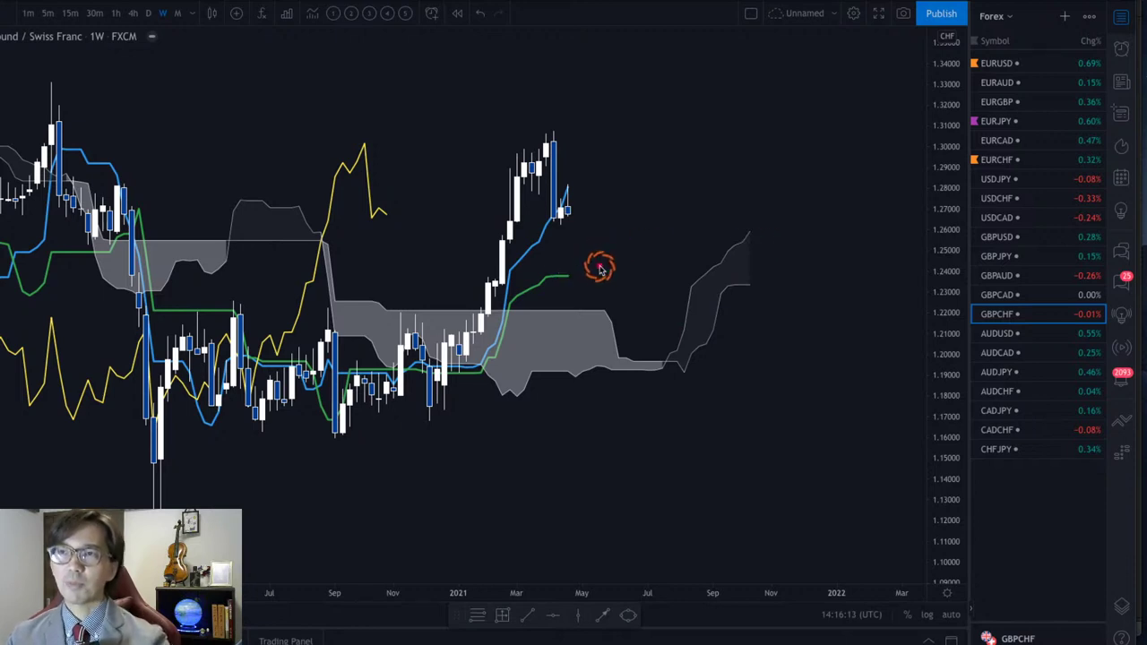
mouse_move(568, 212)
mouse_down()
mouse_move(574, 269)
mouse_move(588, 248)
mouse_up()
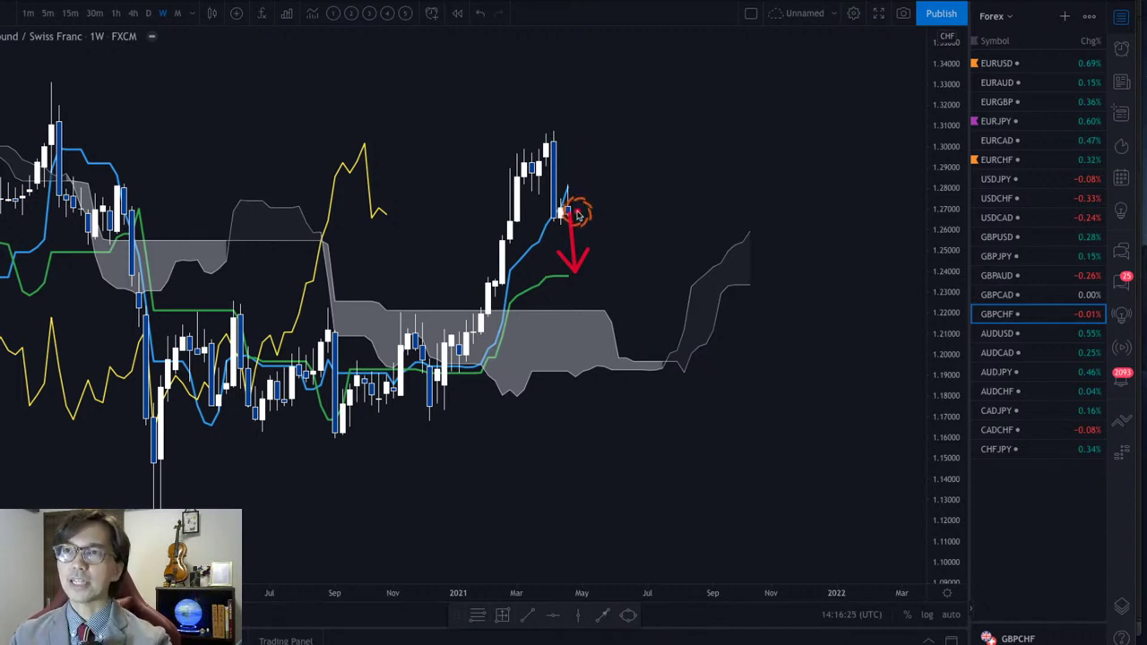
drag(578, 215, 582, 153)
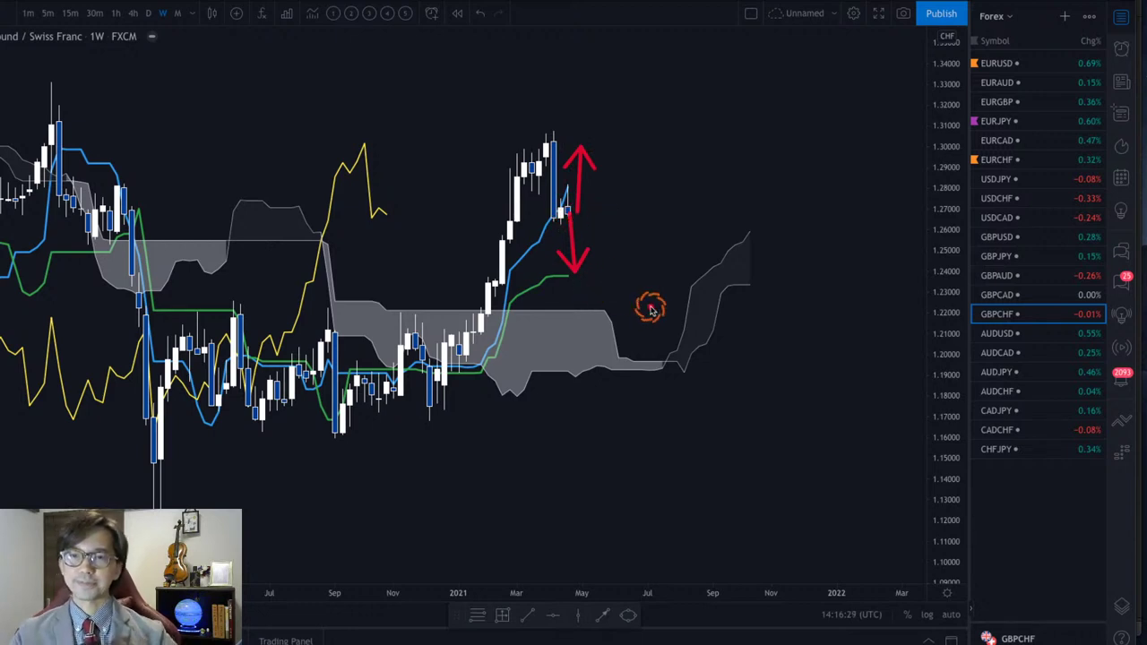
key(Escape)
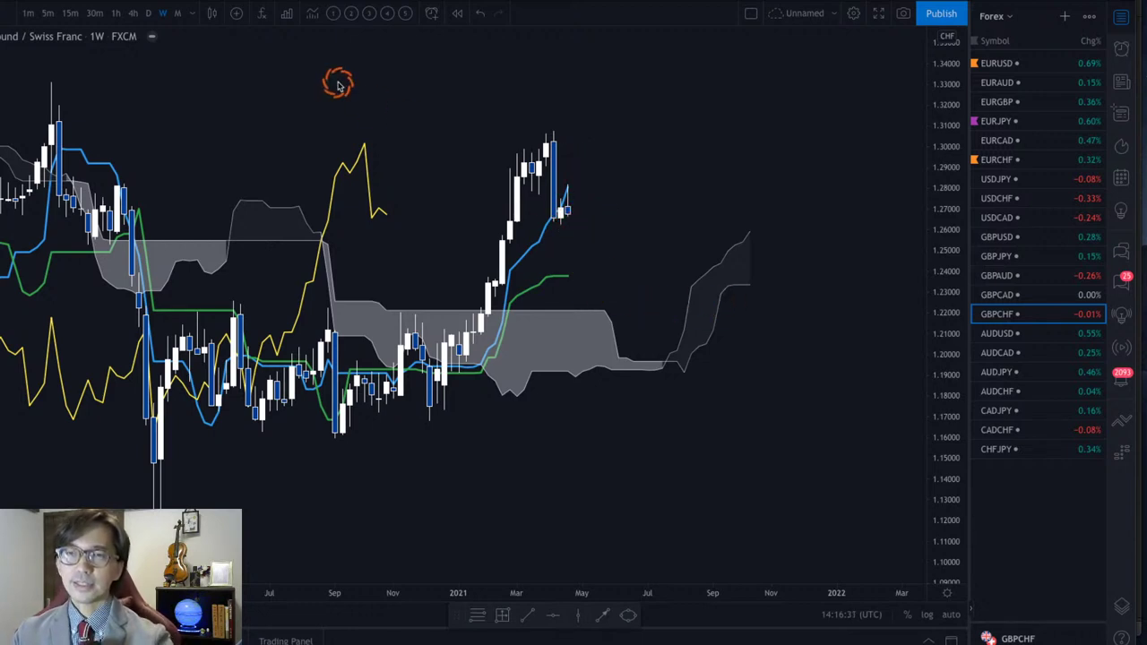
View GBPCHF on daily candles, panning toward the recent bars.
click(148, 13)
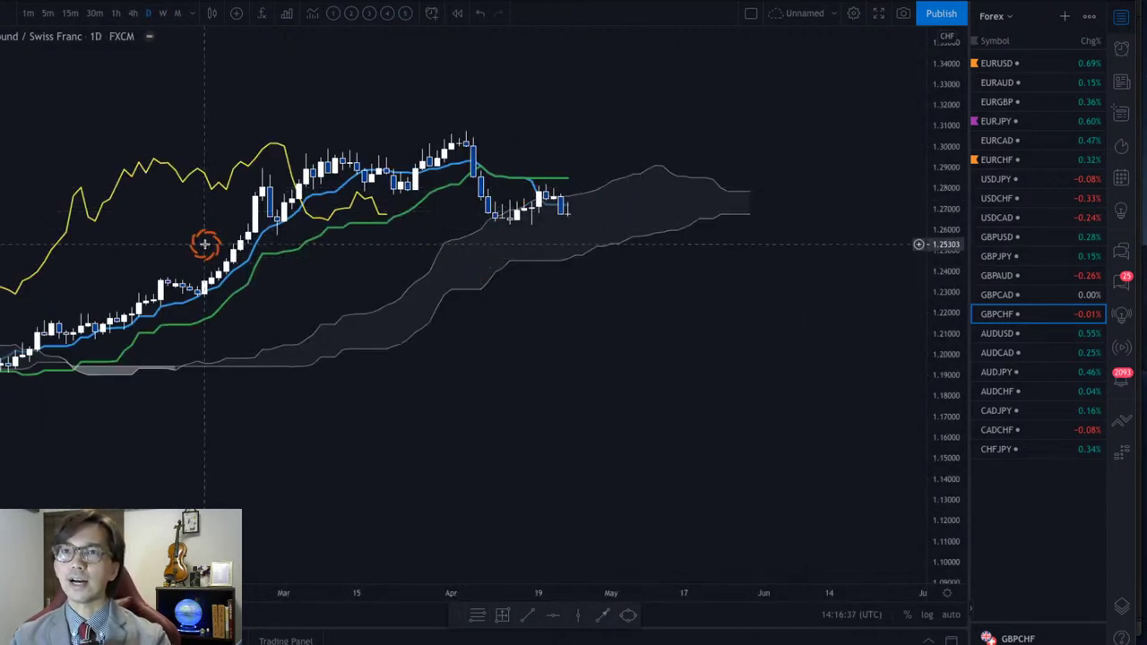
drag(215, 245, 225, 302)
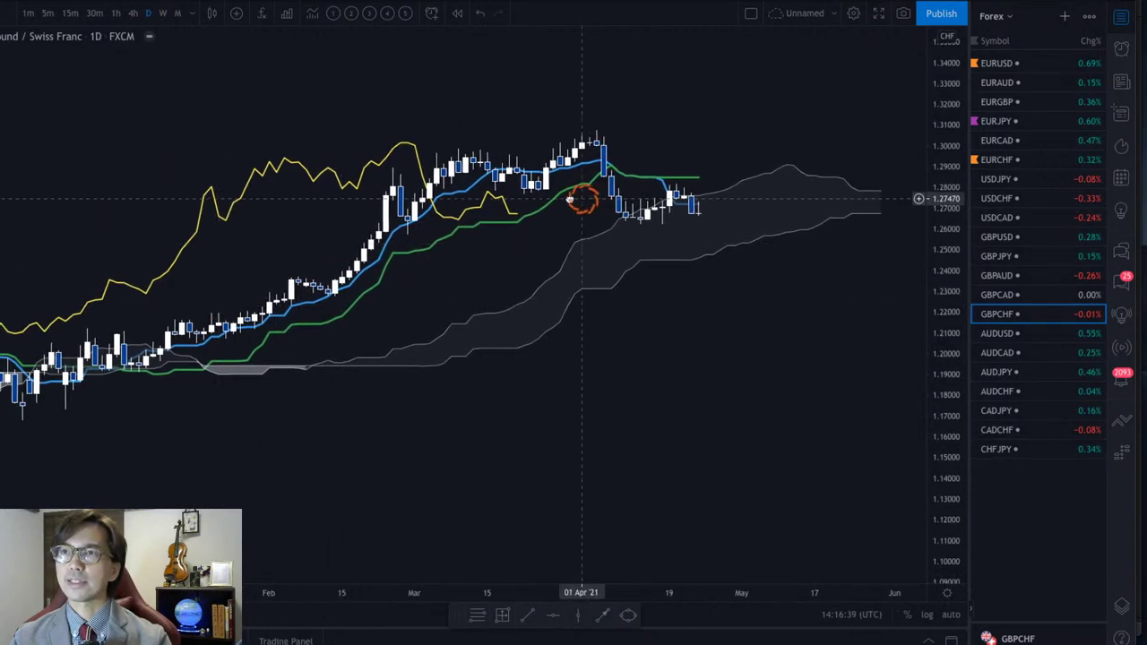
drag(583, 197, 525, 185)
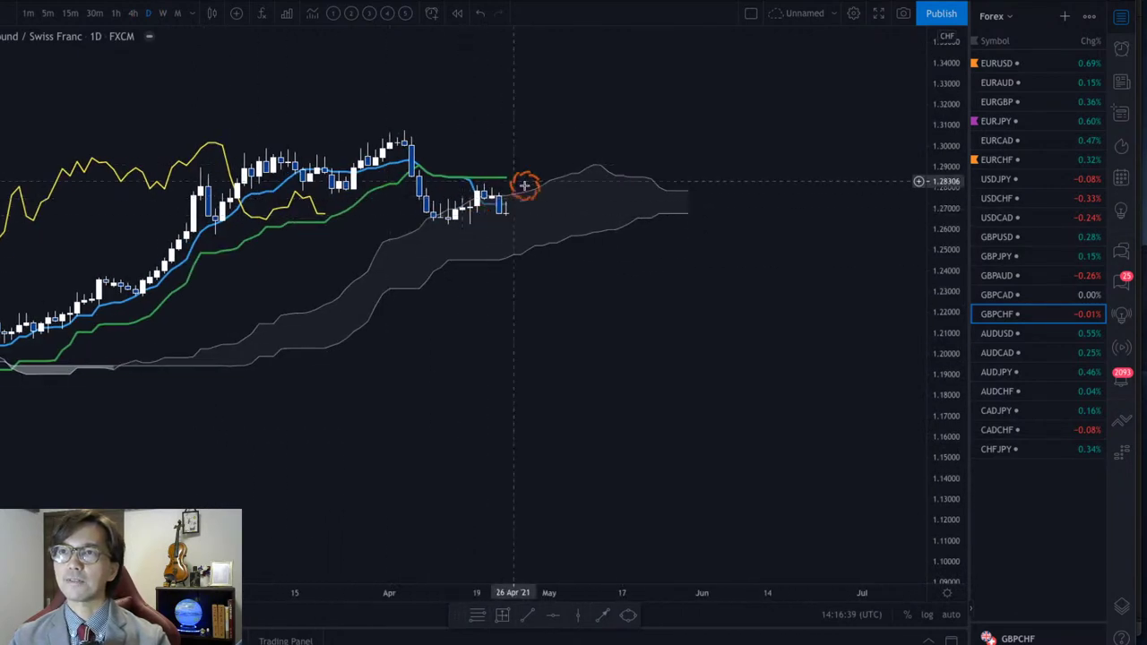
Inspect GBPCHF on the 4-hour chart, then return to weekly and advance to AUDUSD.
click(132, 13)
drag(395, 243, 526, 317)
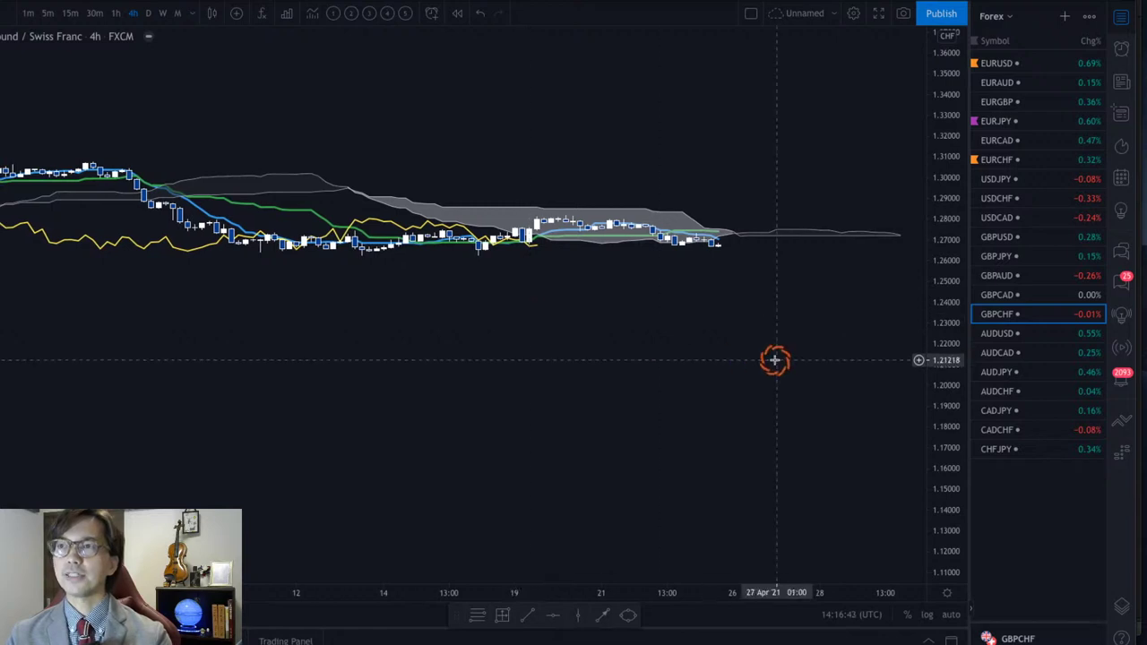
drag(944, 500, 942, 302)
drag(631, 359, 743, 373)
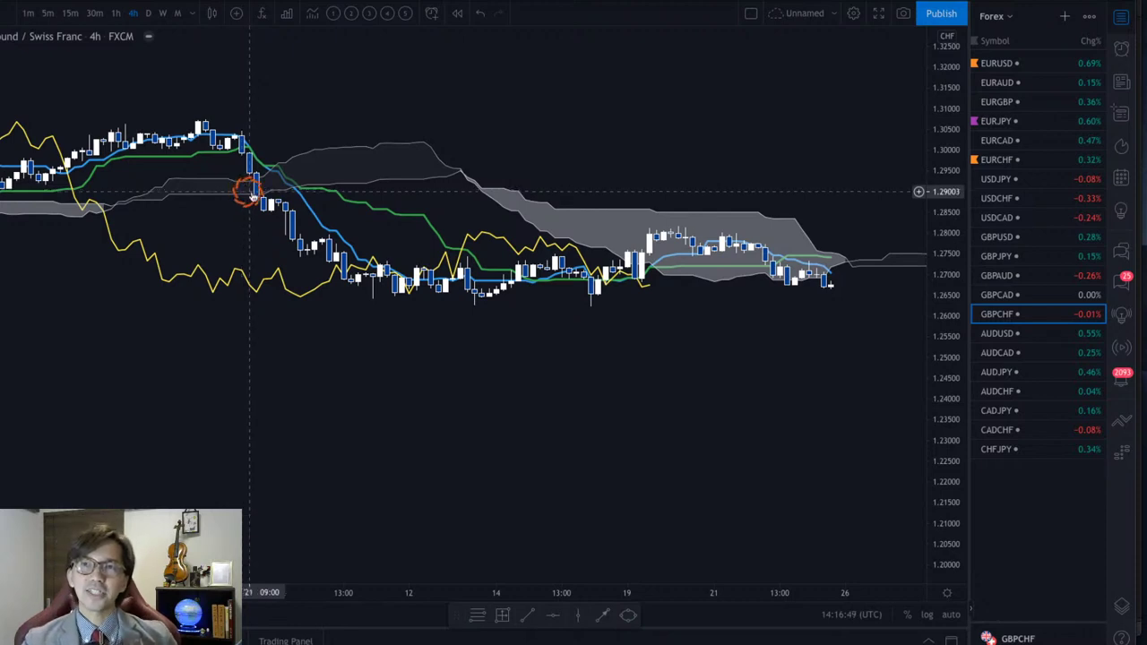
drag(704, 294, 494, 295)
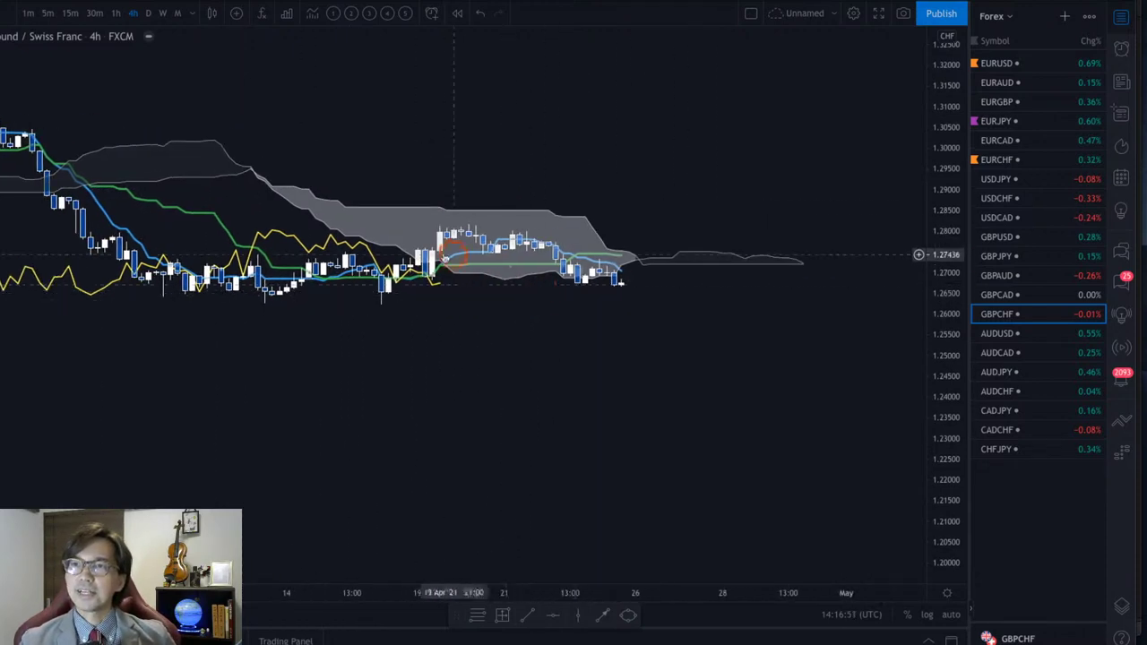
drag(937, 401, 937, 355)
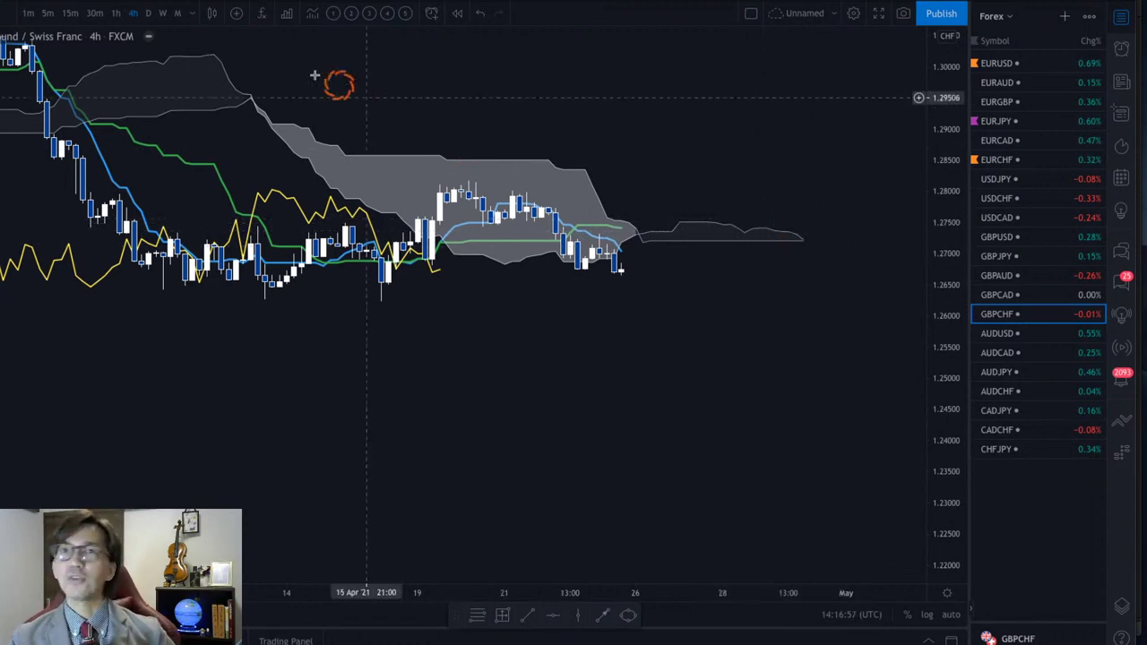
click(163, 13)
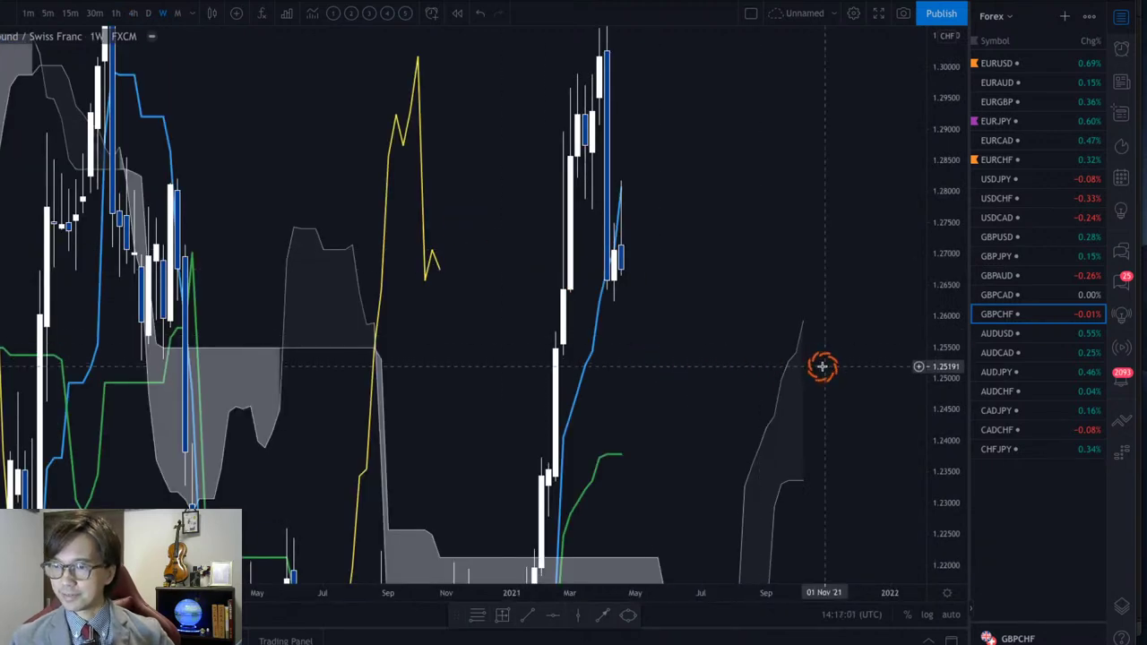
key(Down)
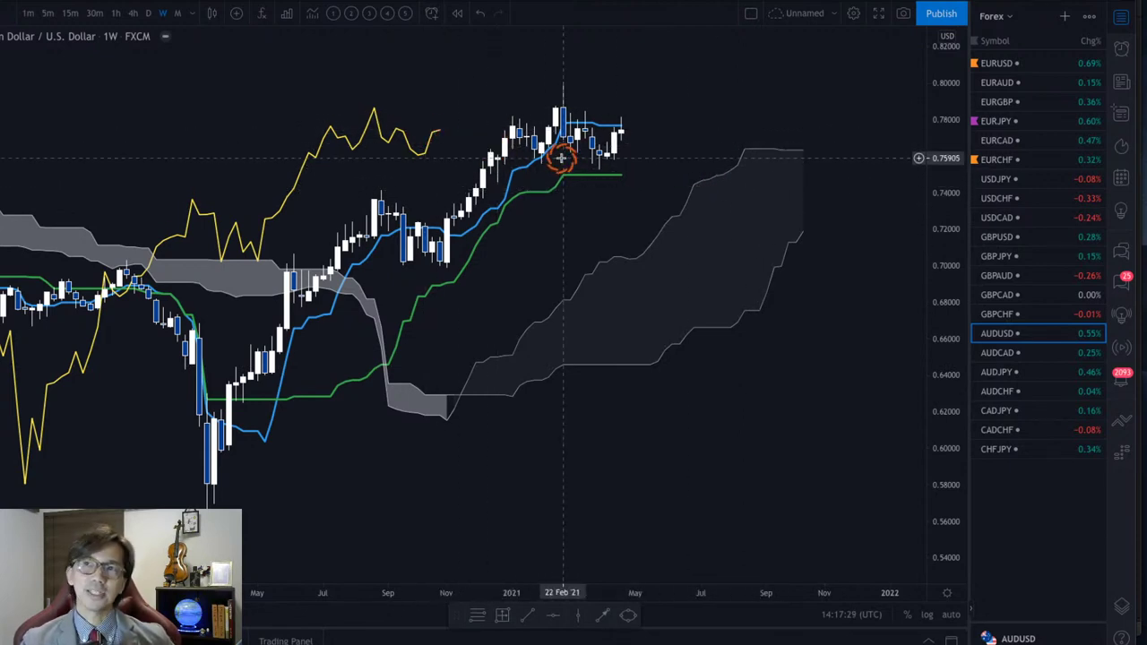
Enlarge AUDUSD around its latest candles, sketch and clear a red stroke, then add a horizontal line.
drag(937, 309, 827, 207)
drag(737, 537, 696, 615)
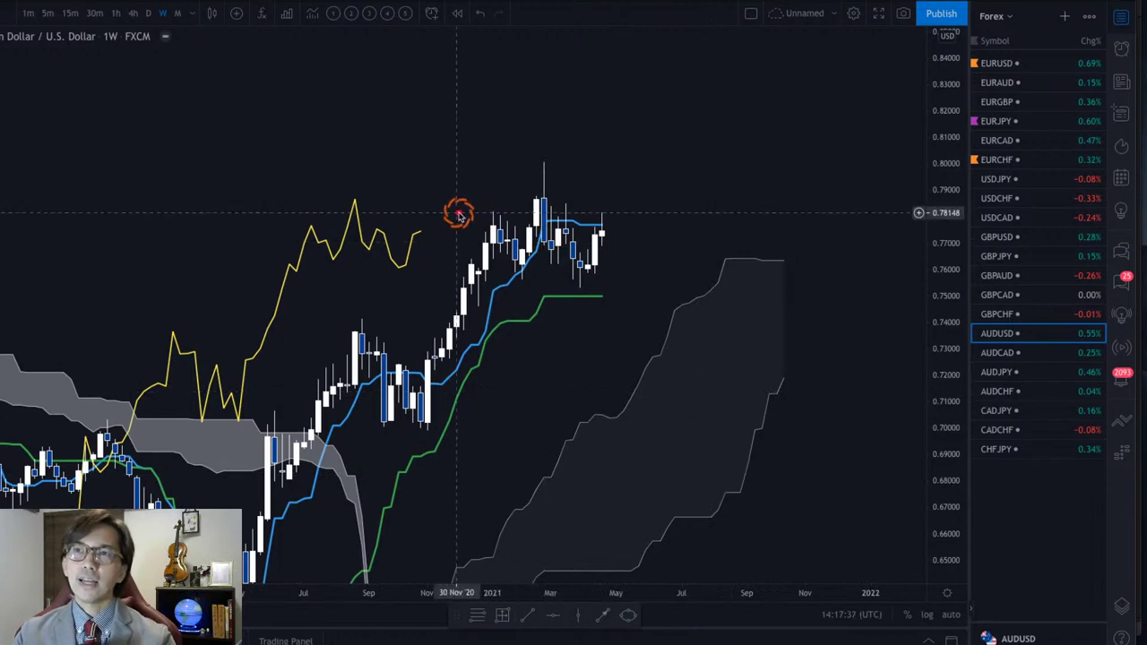
mouse_move(456, 213)
mouse_down()
mouse_move(541, 141)
mouse_move(584, 207)
mouse_move(617, 172)
mouse_move(643, 223)
mouse_up()
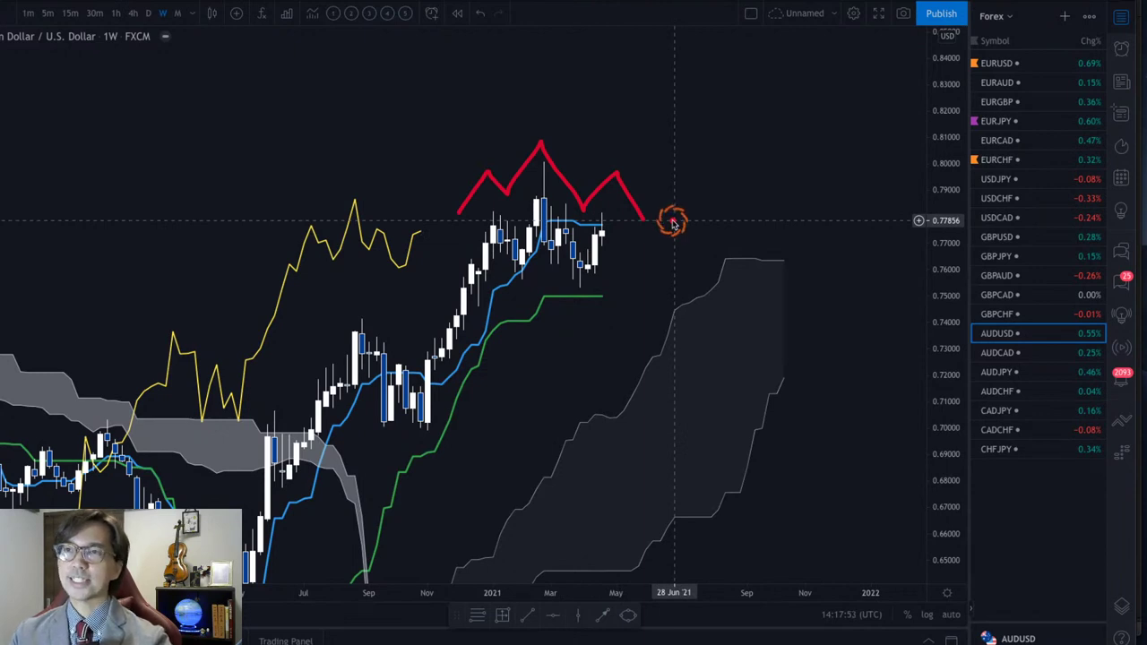
key(Escape)
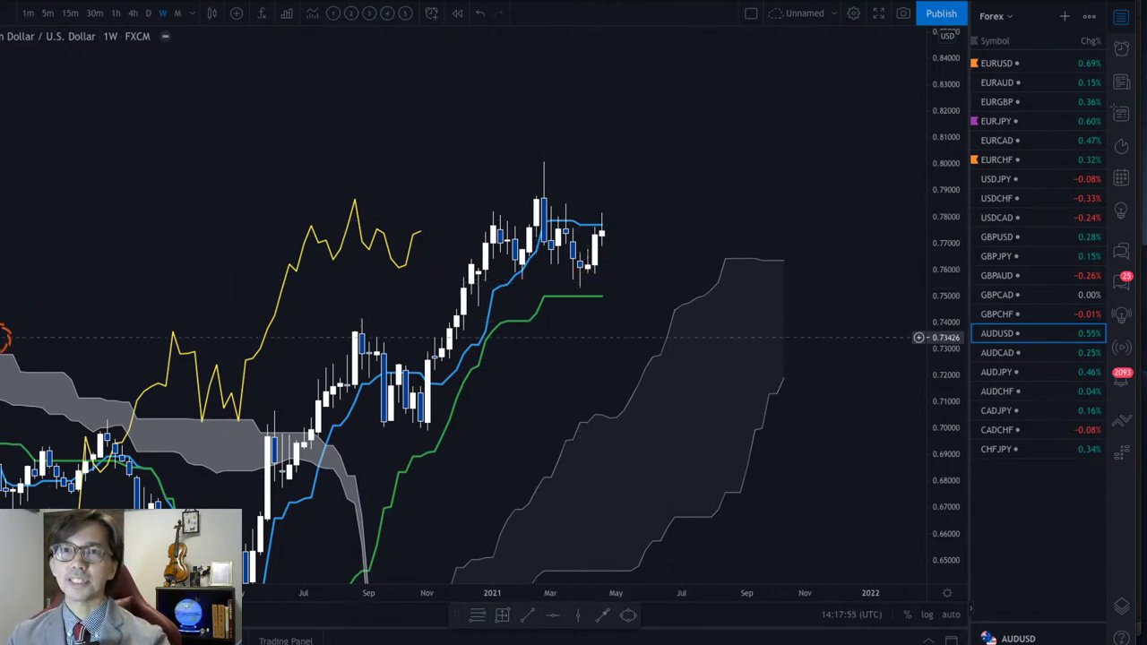
key(alt+h)
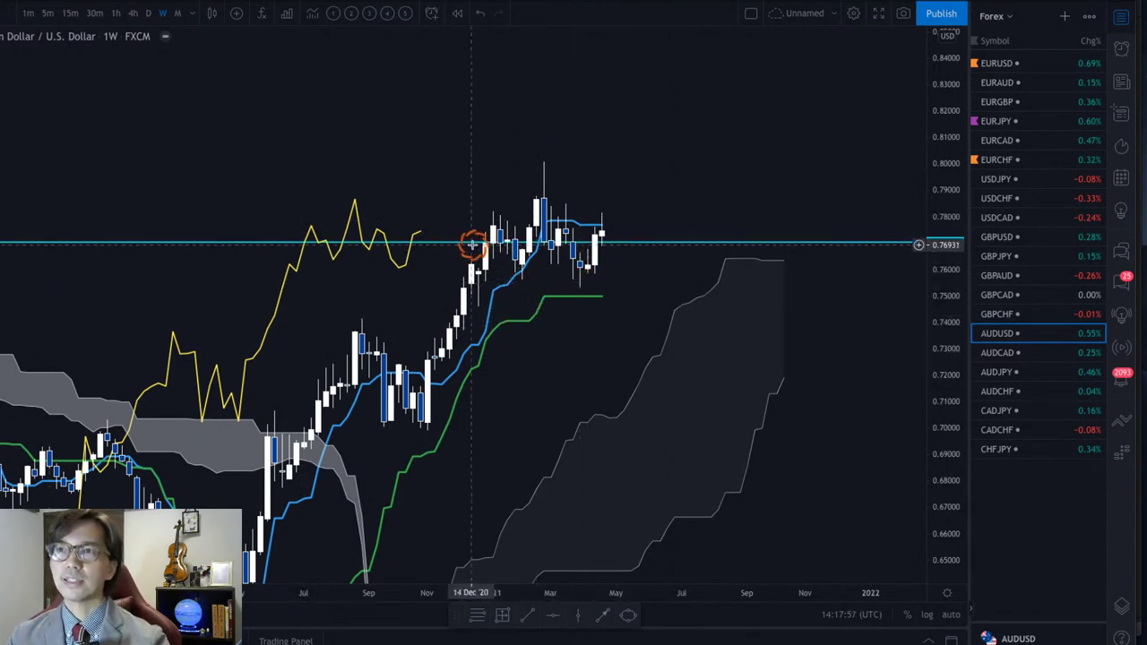
Lower the horizontal line to about 0.756 and sketch red arrows over the last candles.
mouse_move(474, 243)
mouse_down()
mouse_move(463, 249)
mouse_move(467, 279)
mouse_up()
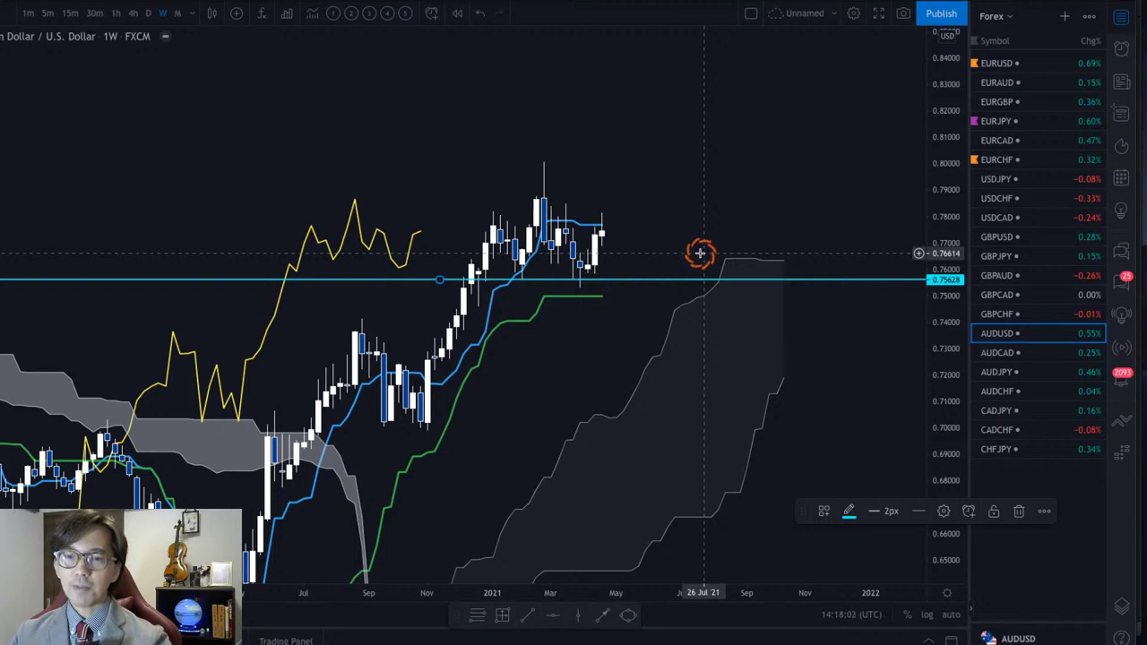
drag(606, 234, 648, 318)
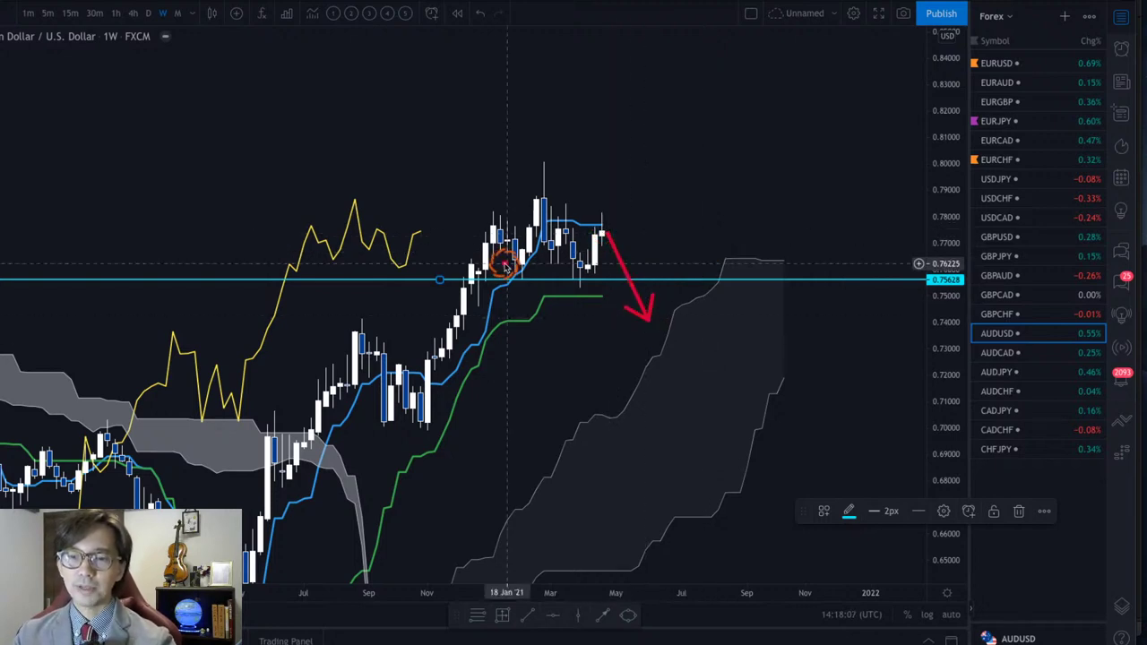
mouse_move(445, 227)
mouse_down()
mouse_move(454, 203)
mouse_move(507, 184)
mouse_move(620, 193)
mouse_up()
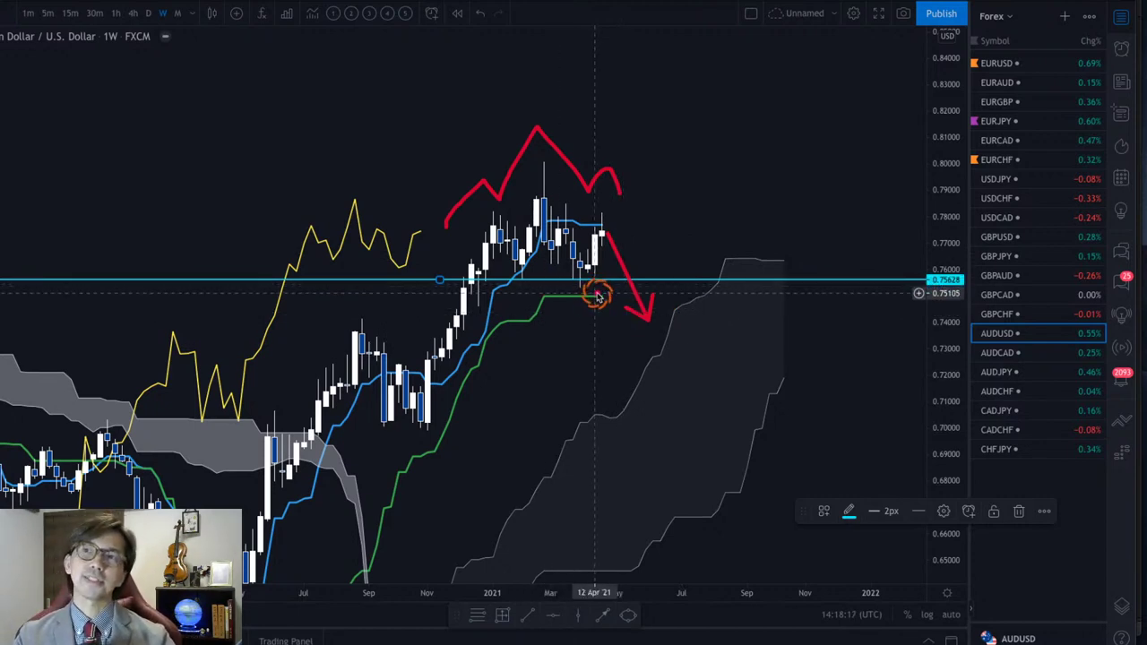
mouse_move(602, 240)
mouse_down()
mouse_move(633, 207)
mouse_move(678, 242)
mouse_move(736, 221)
mouse_move(774, 161)
mouse_move(803, 186)
mouse_up()
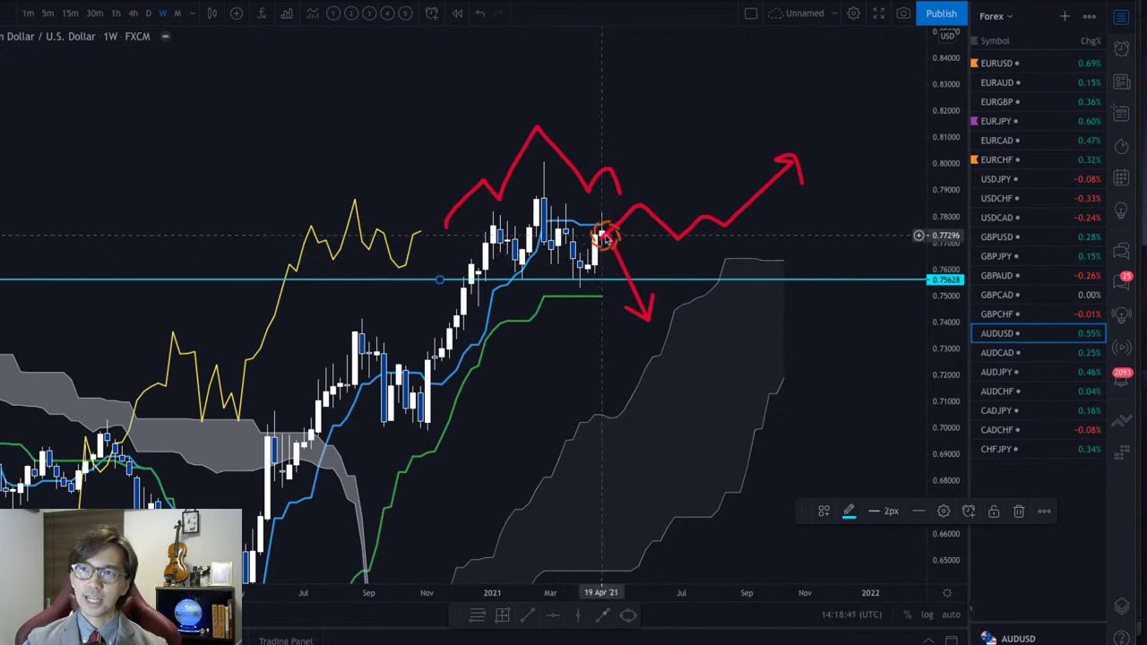
Add red horizontal and diagonal strokes, clear all annotations, and deselect the level line.
mouse_move(657, 327)
mouse_down()
mouse_move(628, 310)
mouse_move(688, 312)
mouse_move(704, 295)
mouse_move(724, 300)
mouse_move(728, 330)
mouse_move(715, 328)
mouse_up()
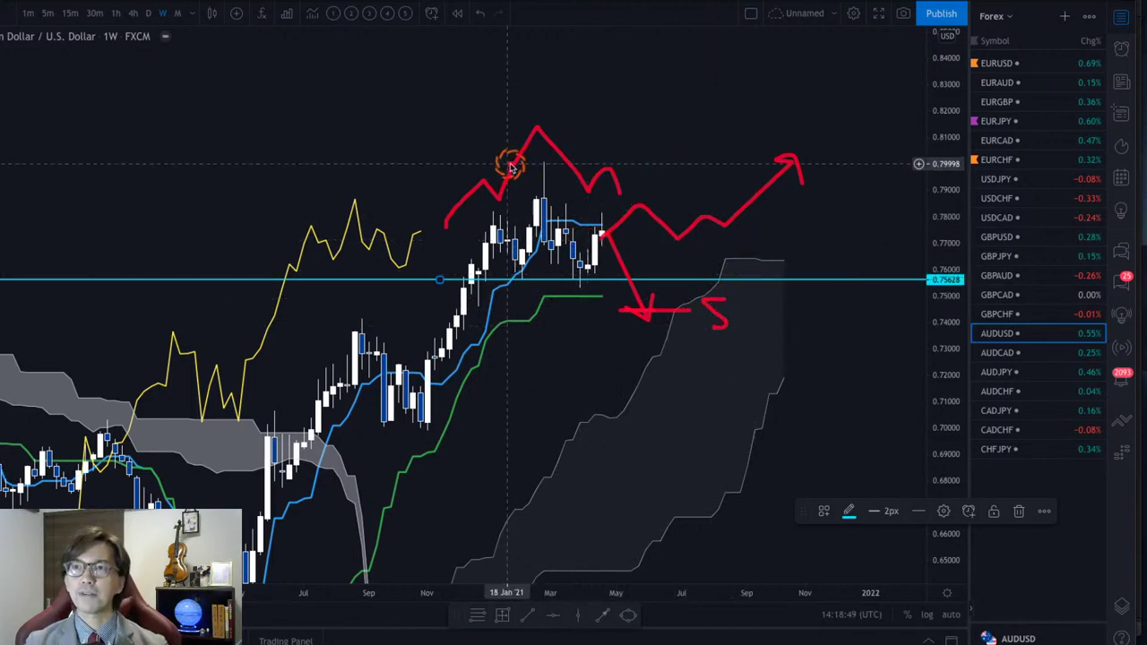
drag(511, 164, 715, 168)
mouse_move(632, 197)
mouse_down()
mouse_move(696, 116)
mouse_move(660, 146)
mouse_move(723, 149)
mouse_move(722, 171)
mouse_move(743, 128)
mouse_move(740, 159)
mouse_move(722, 168)
mouse_up()
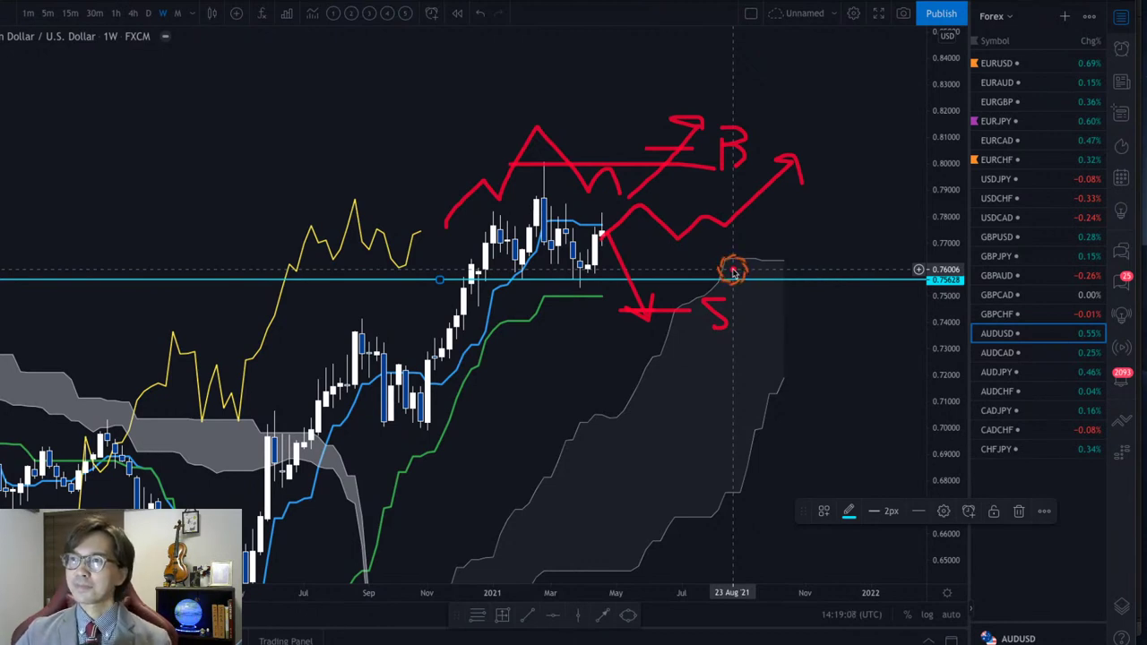
key(Escape)
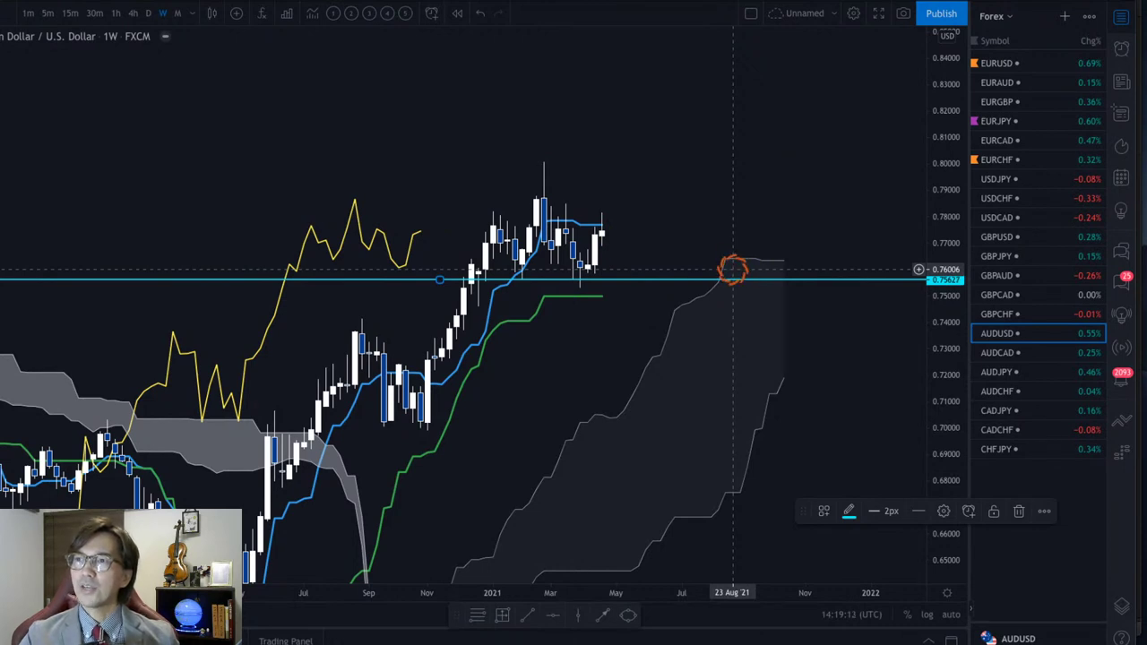
click(660, 196)
Move from AUDUSD to AUDCAD, then on to the AUDJPY weekly chart.
key(Down)
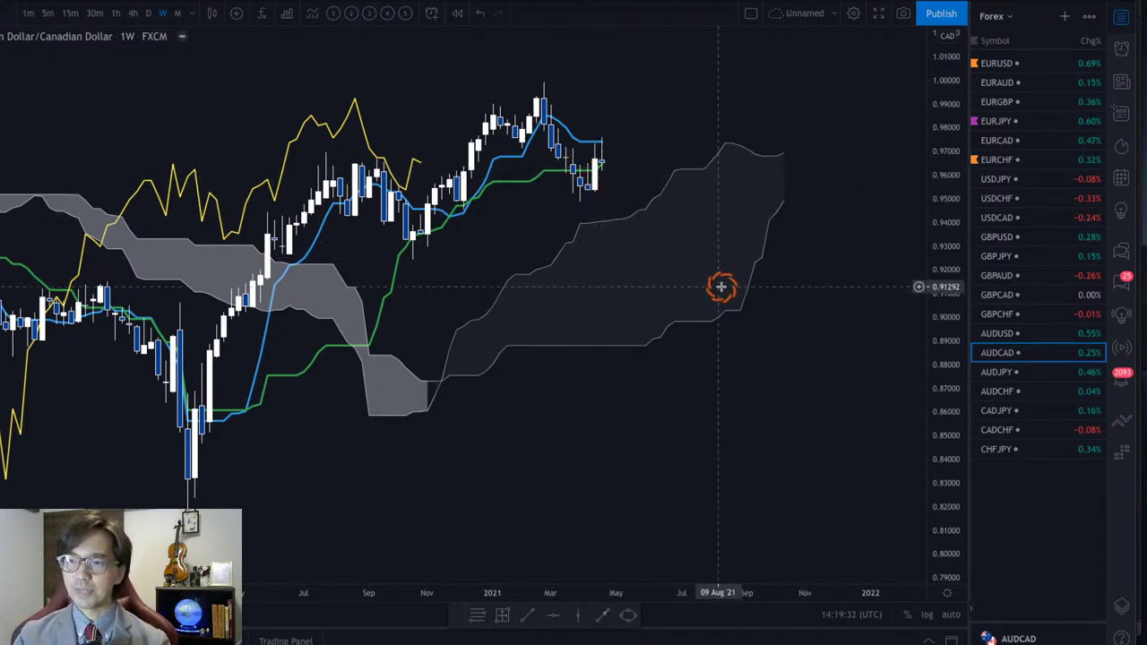
key(Down)
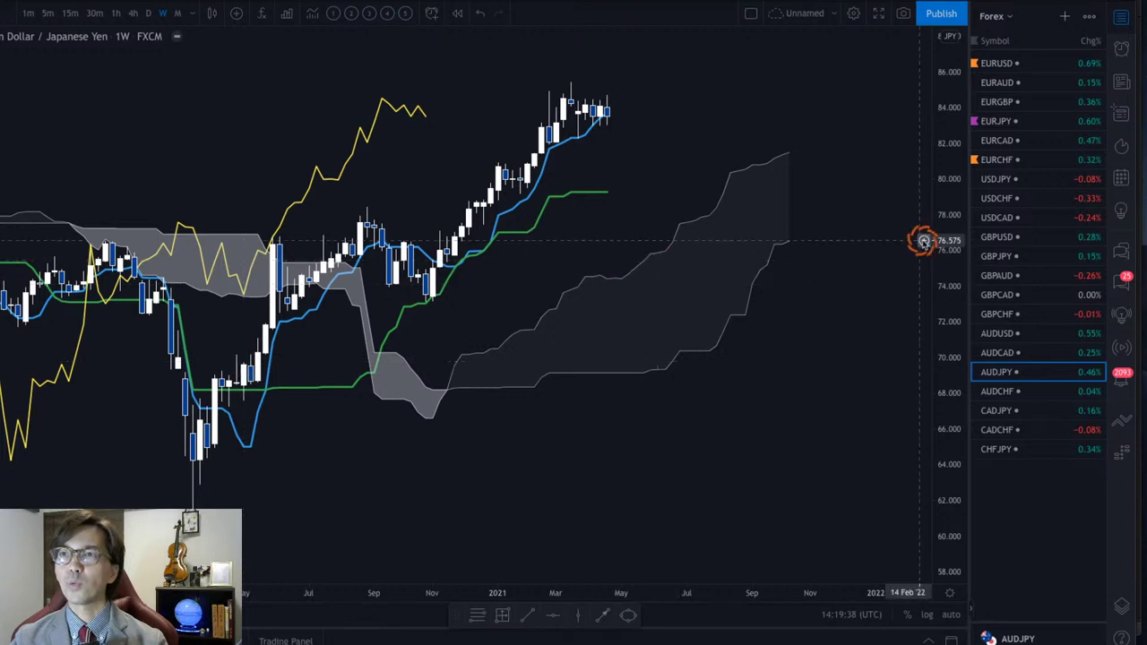
drag(852, 256, 855, 337)
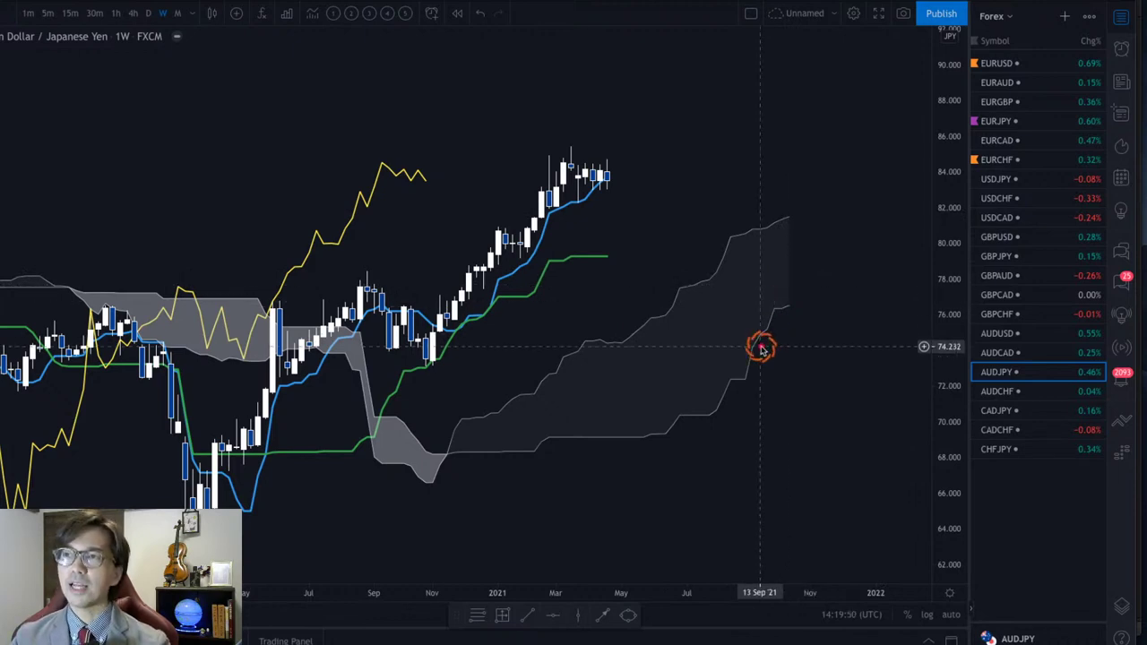
drag(762, 346, 798, 330)
drag(753, 221, 777, 203)
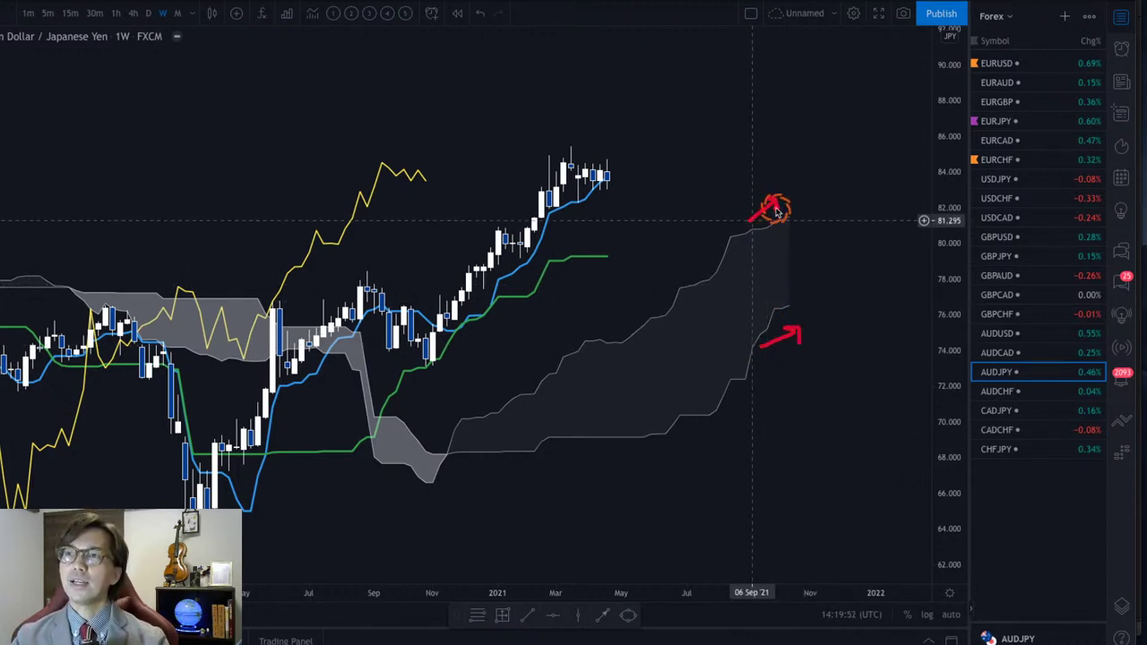
drag(557, 286, 607, 290)
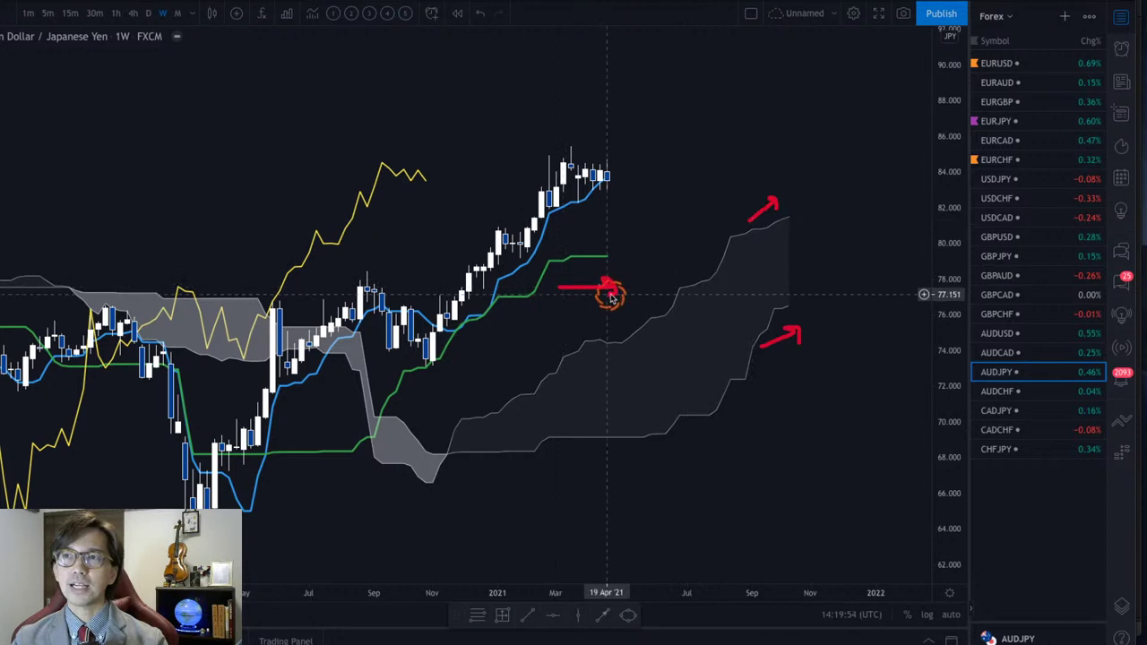
mouse_move(573, 235)
mouse_down()
mouse_move(624, 192)
mouse_move(618, 208)
mouse_up()
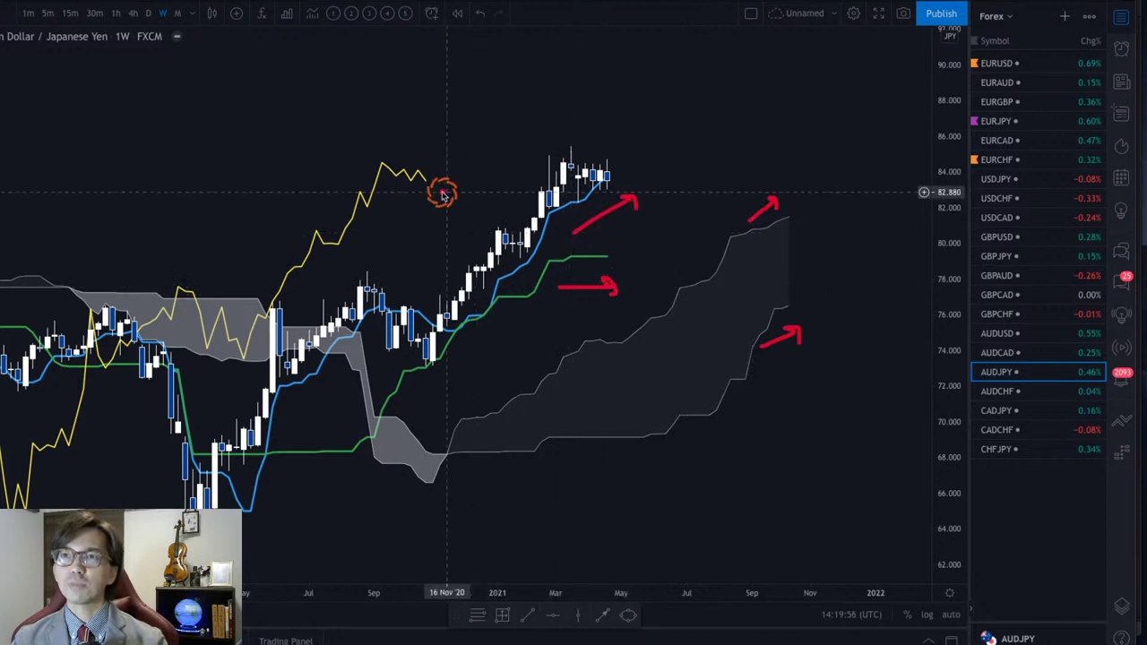
mouse_move(402, 199)
mouse_down()
mouse_move(425, 133)
mouse_move(436, 176)
mouse_up()
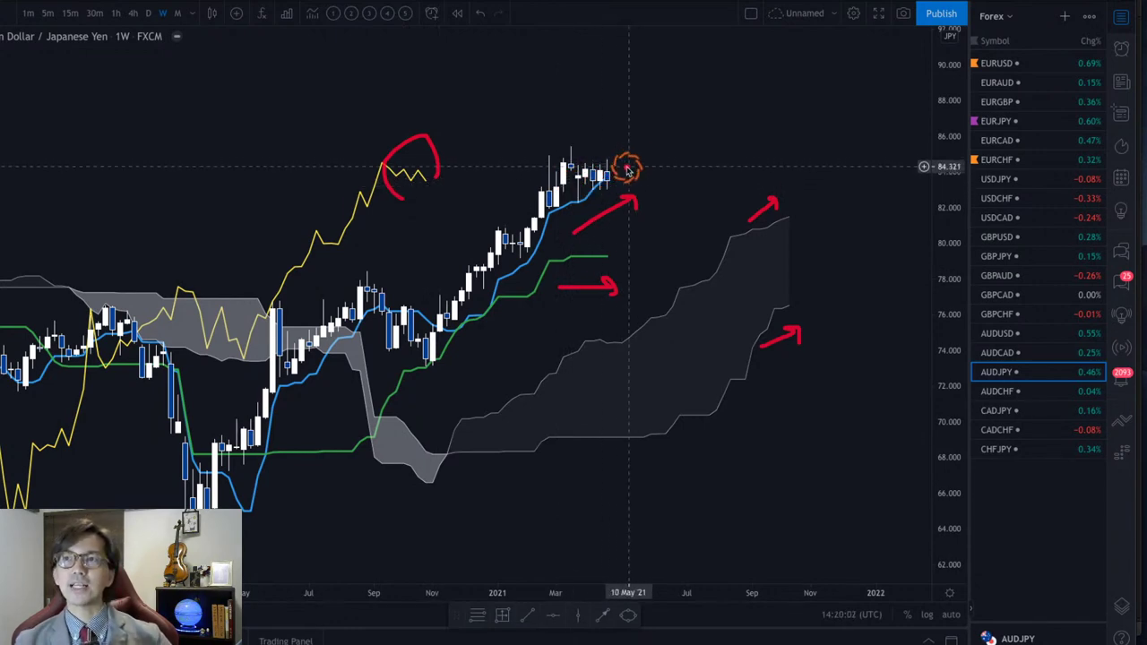
mouse_move(607, 174)
mouse_down()
mouse_move(637, 133)
mouse_move(644, 148)
mouse_up()
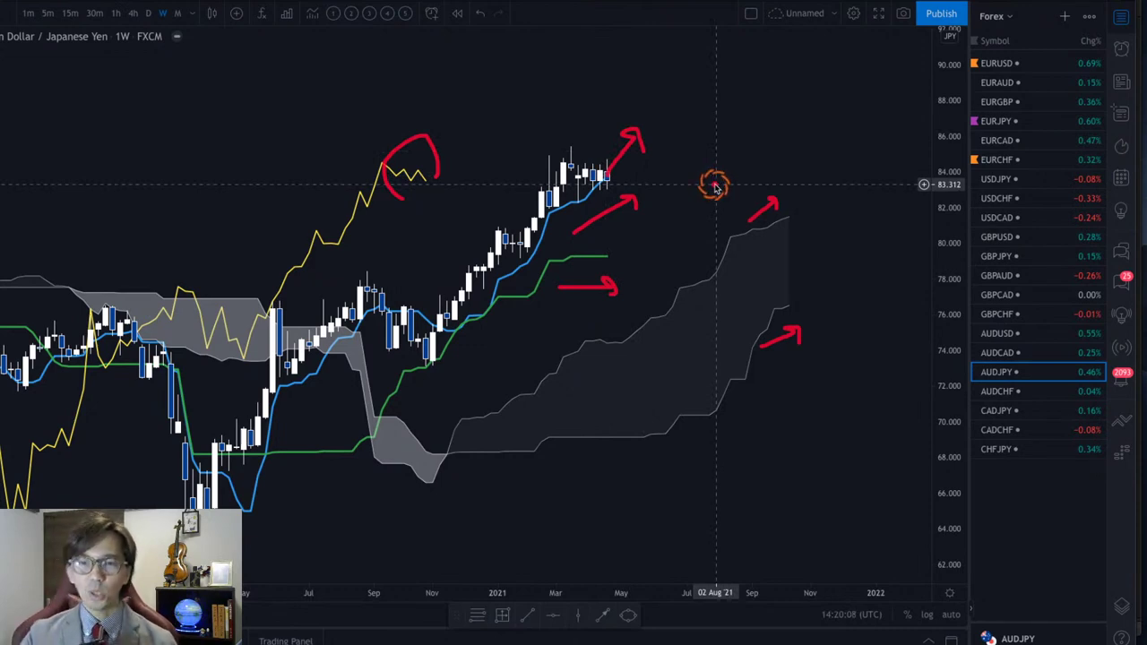
Clear the red sketches, switch AUDJPY to the daily chart and stretch the price scale to enlarge candles.
key(Escape)
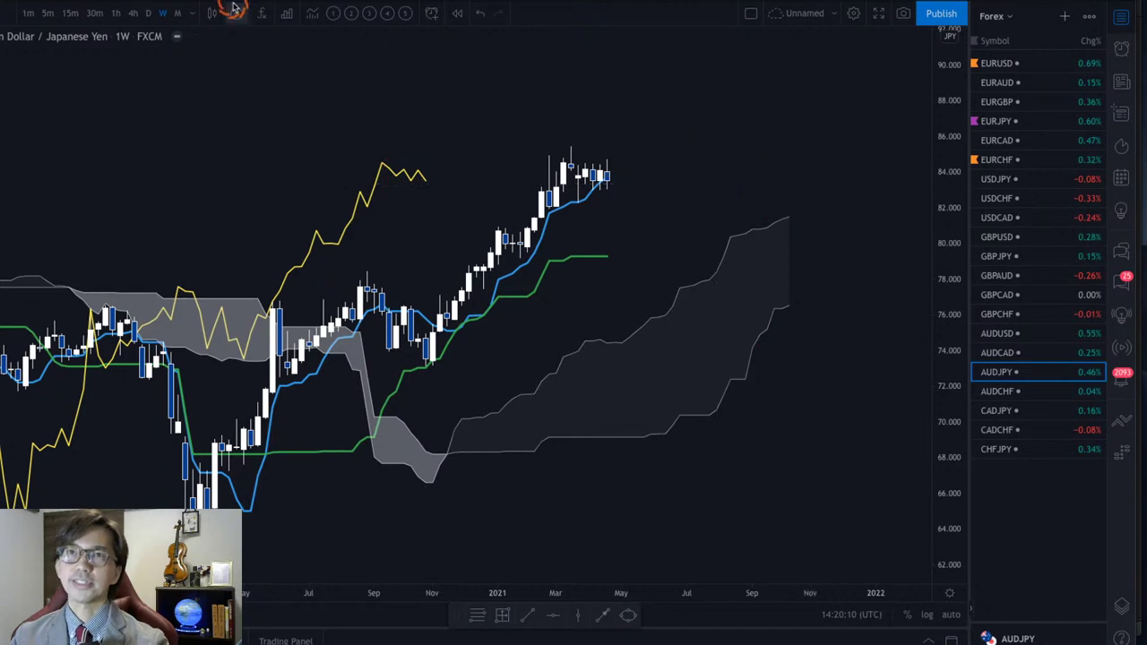
click(141, 13)
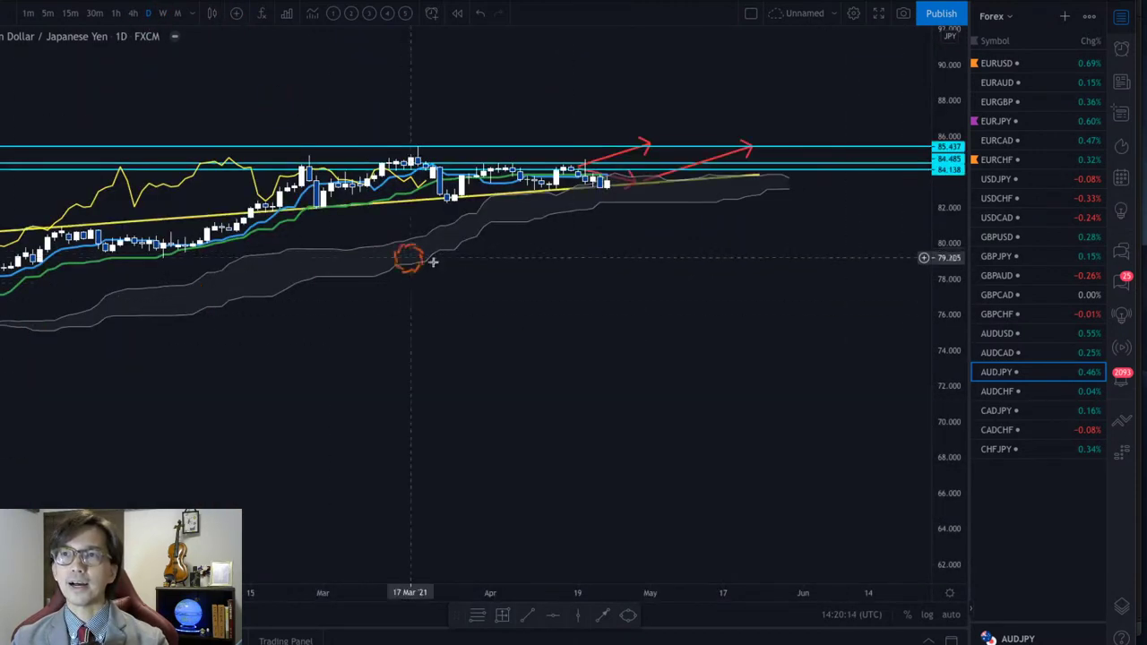
drag(960, 440, 787, 348)
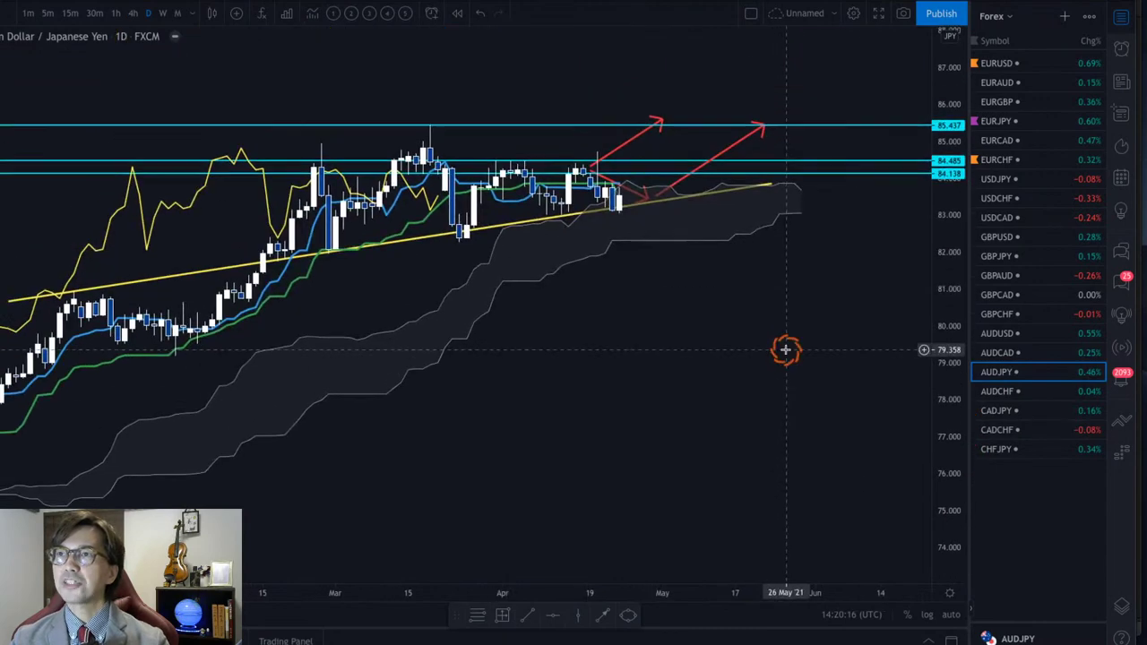
drag(914, 414, 794, 320)
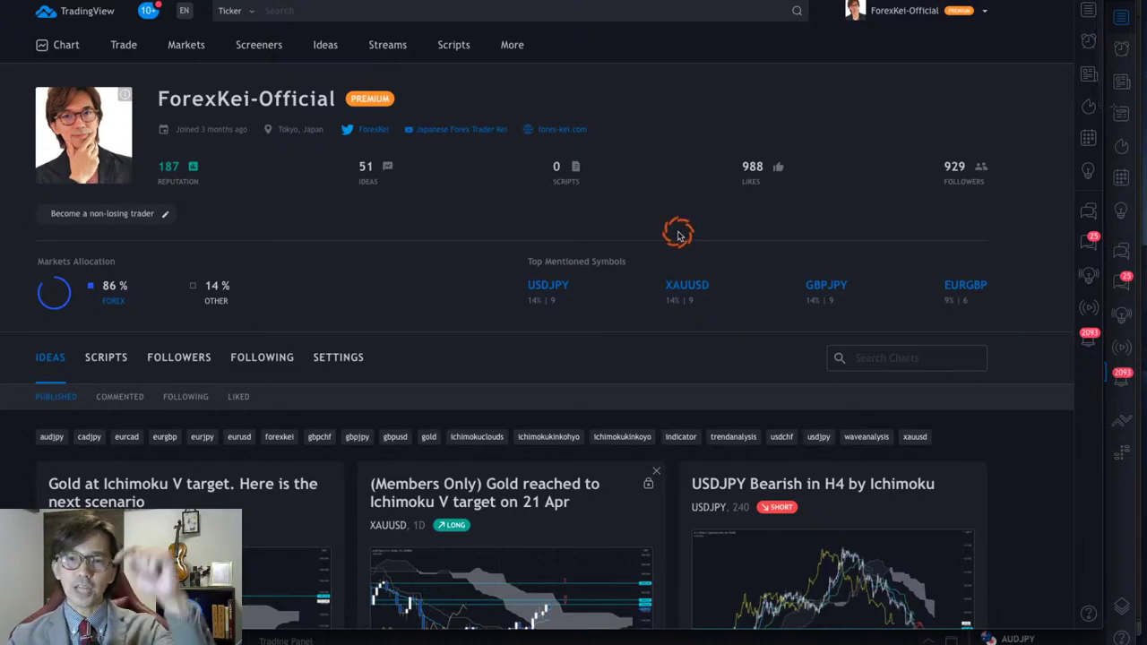
Open 'AUDJPY ascending triangle in Daily timeframe' from the profile's Ideas list.
scroll(679, 235, down, 9)
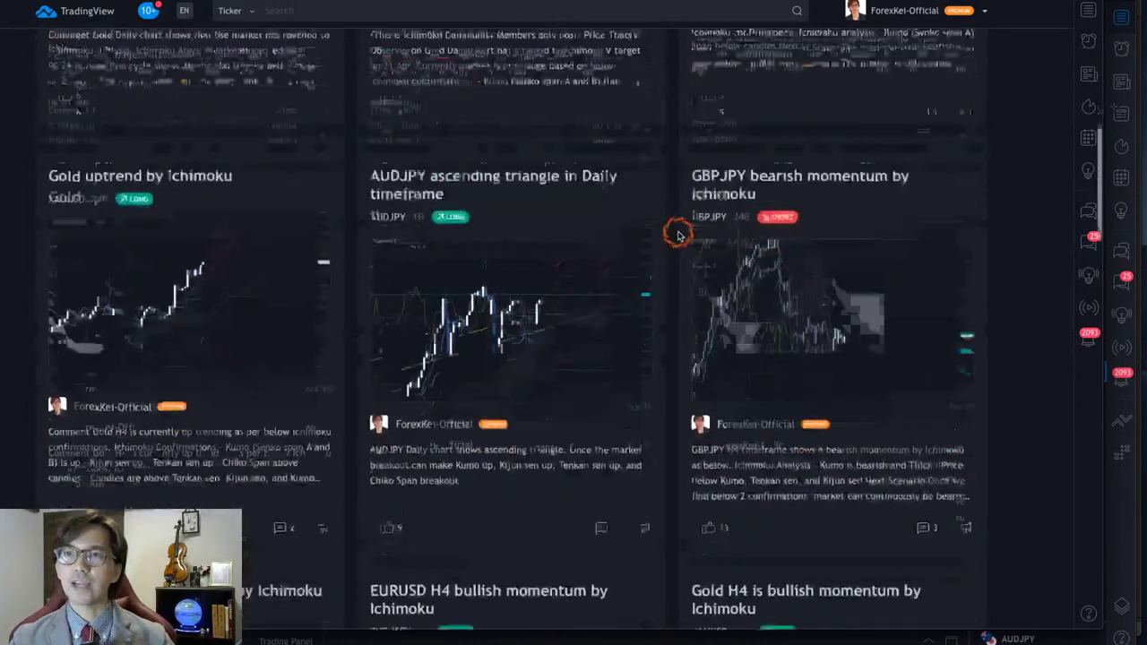
scroll(679, 235, up, 1)
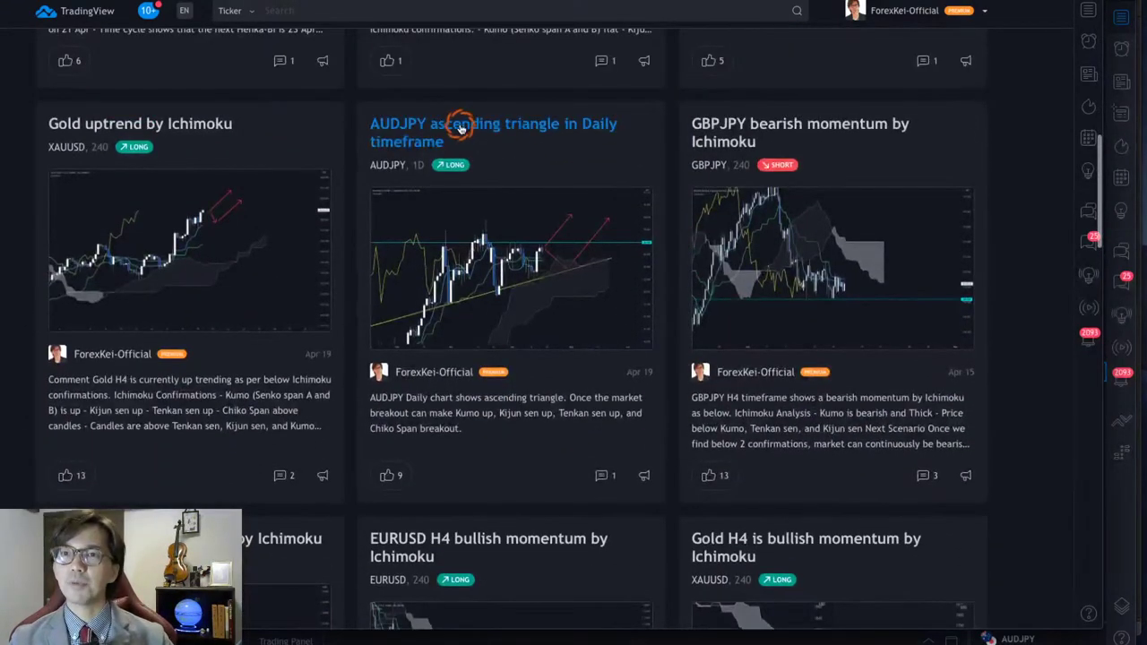
click(502, 132)
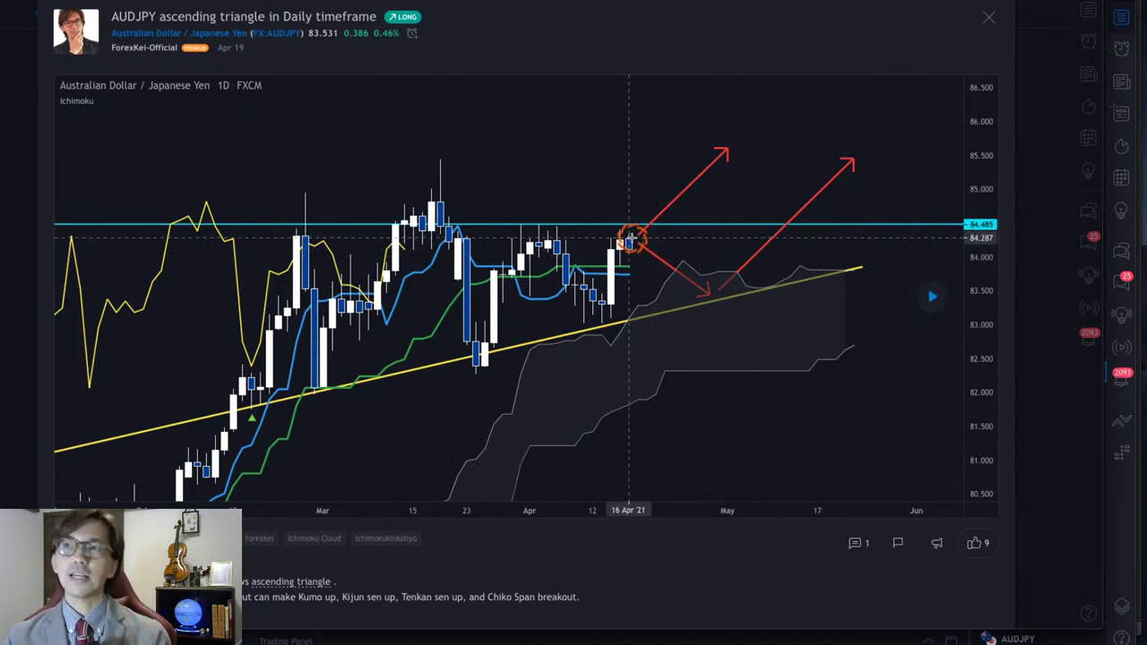
Replay the AUDJPY idea up to current prices, then close it to return to the live daily chart.
click(932, 296)
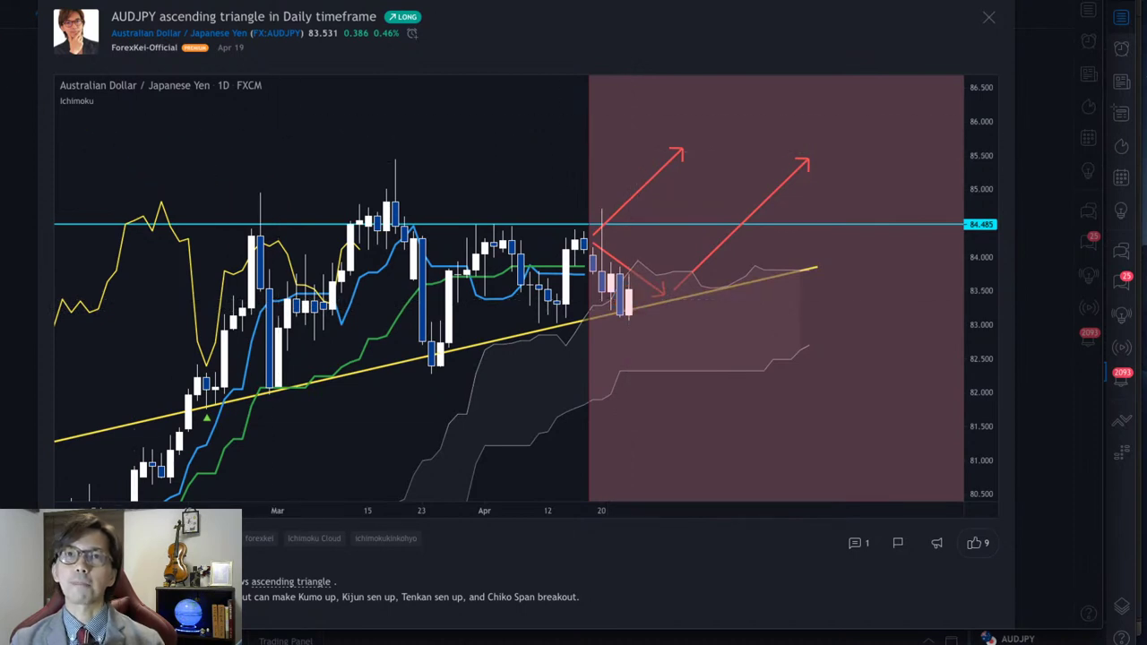
key(Escape)
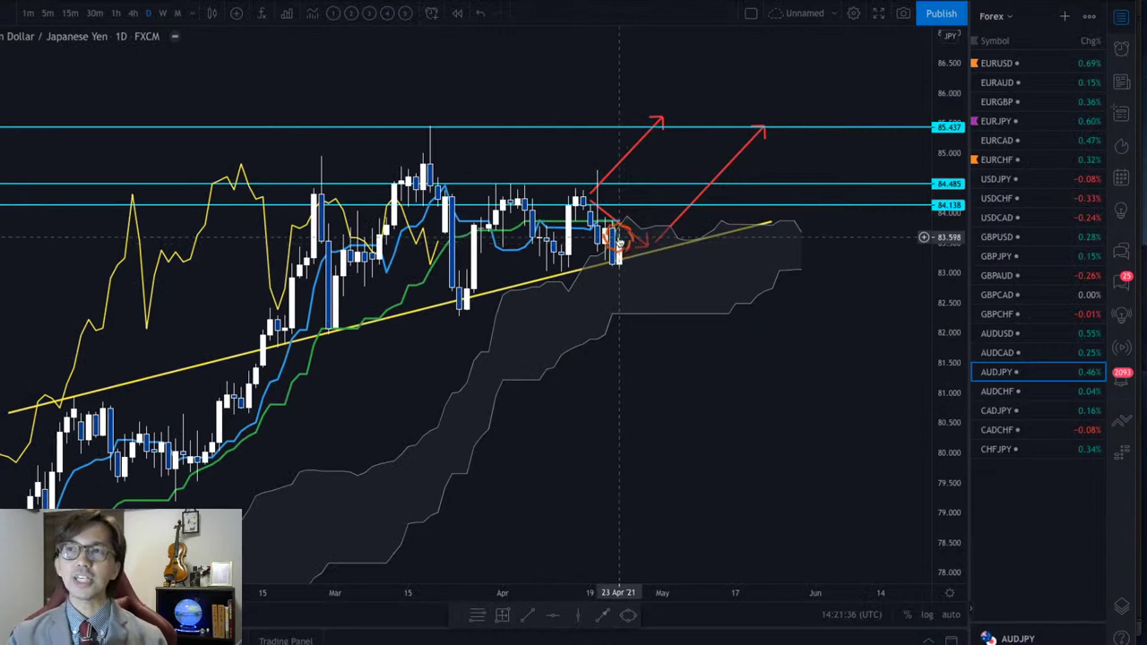
Add a horizontal support level at 82.278 on the AUDJPY daily chart.
click(596, 269)
click(654, 267)
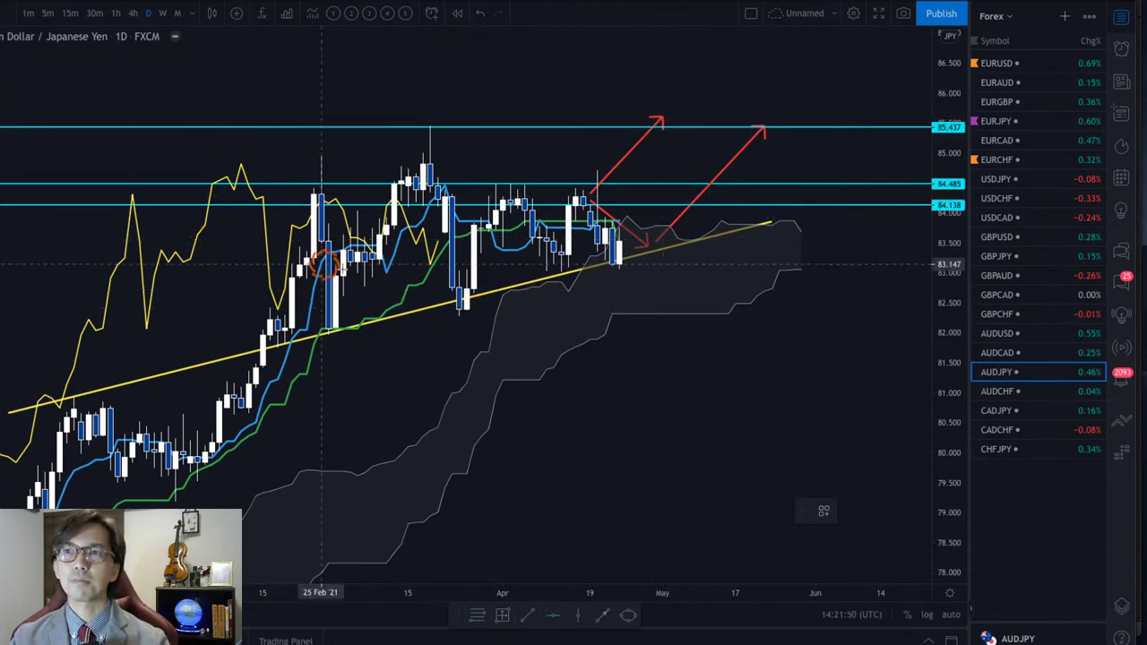
click(455, 316)
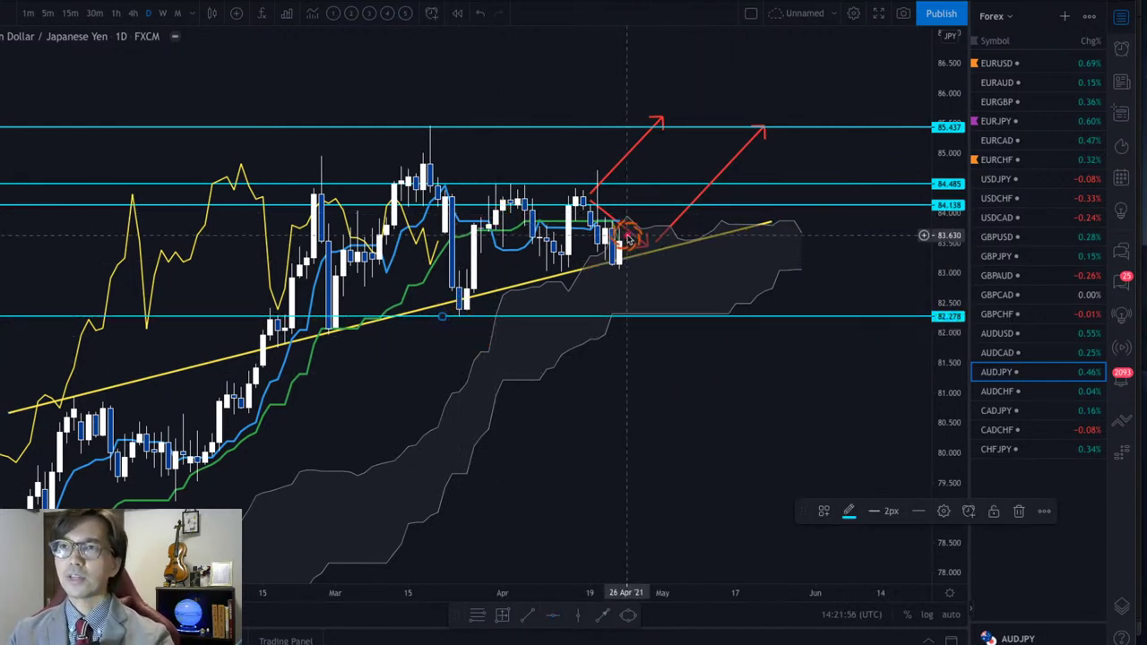
Sketch a red down arrow and a crossed-out M-shaped topping path, nudging the support level.
drag(612, 225, 690, 368)
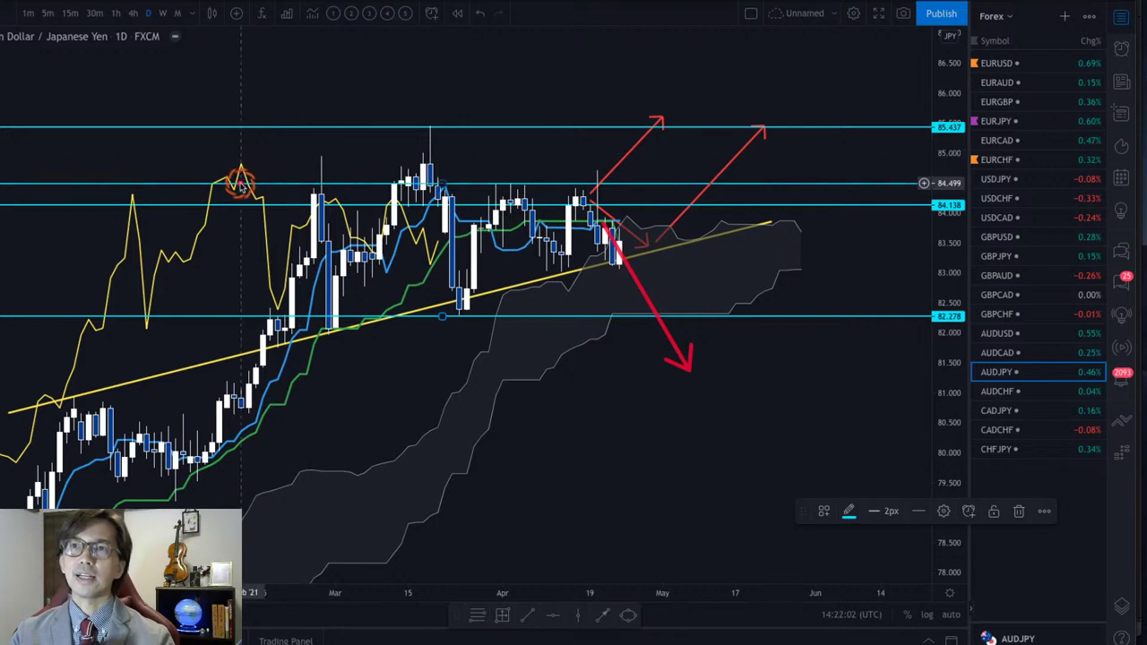
mouse_move(239, 183)
mouse_down()
mouse_move(333, 90)
mouse_move(431, 111)
mouse_move(523, 171)
mouse_move(655, 187)
mouse_up()
mouse_move(515, 72)
mouse_down()
mouse_move(548, 95)
mouse_move(518, 96)
mouse_up()
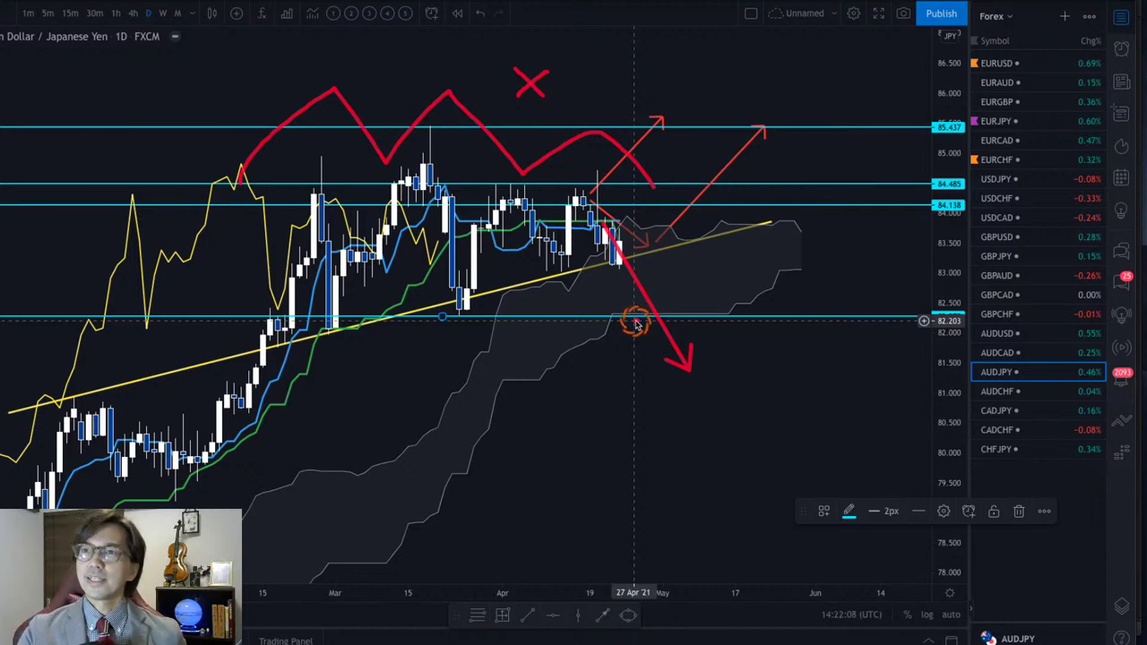
drag(635, 323, 636, 316)
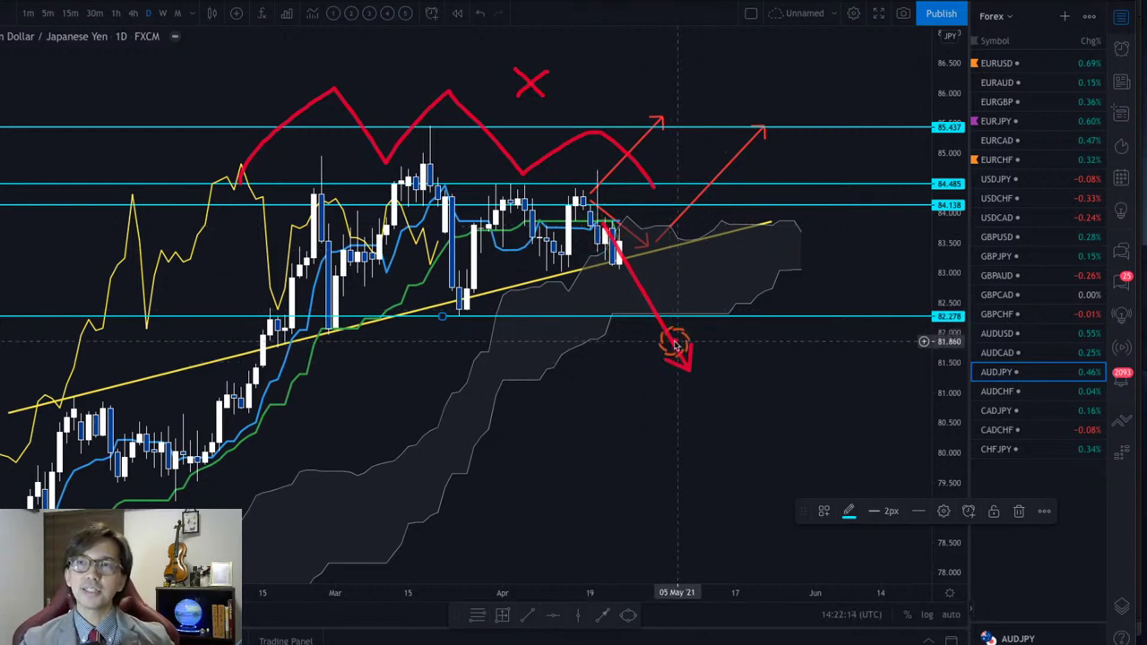
mouse_move(646, 350)
mouse_down()
mouse_move(729, 359)
mouse_move(709, 363)
mouse_up()
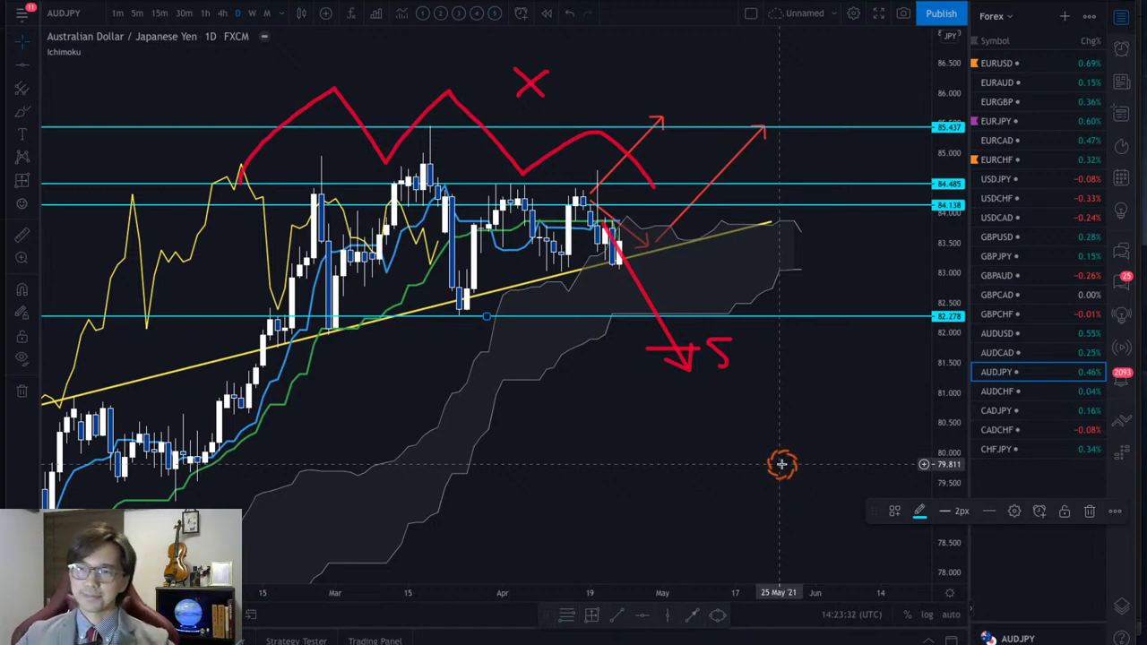
Remove the red sketches and pan the AUDJPY daily chart back to autumn 2020.
key(ctrl+z)
key(ctrl+z)
key(ctrl+z)
key(ctrl+z)
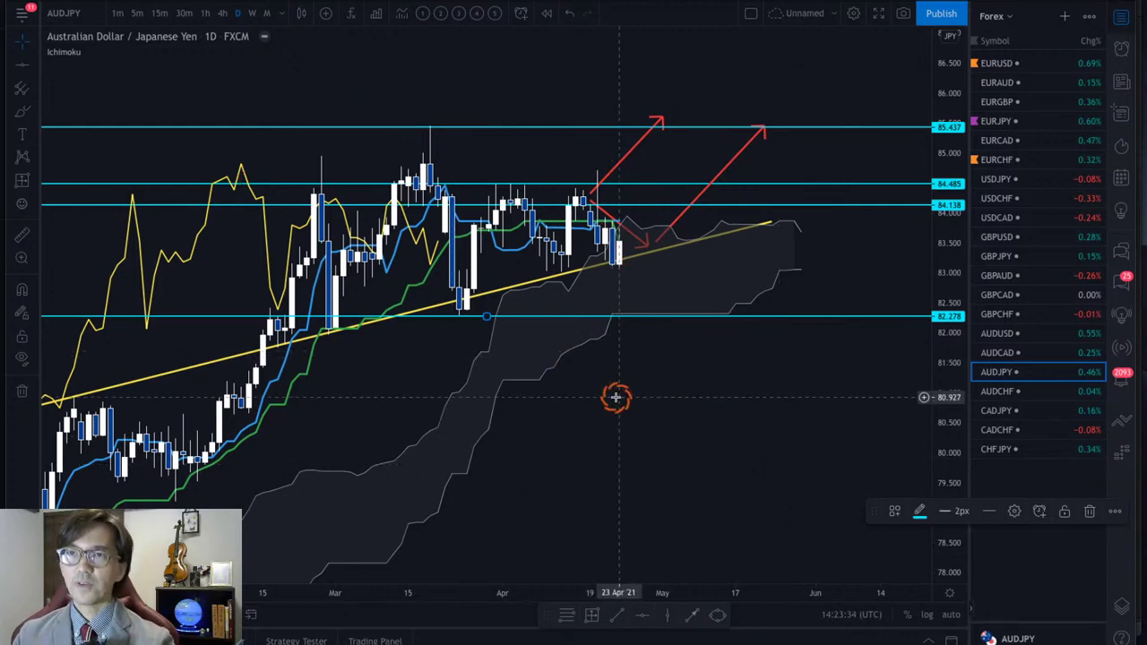
drag(366, 389, 771, 377)
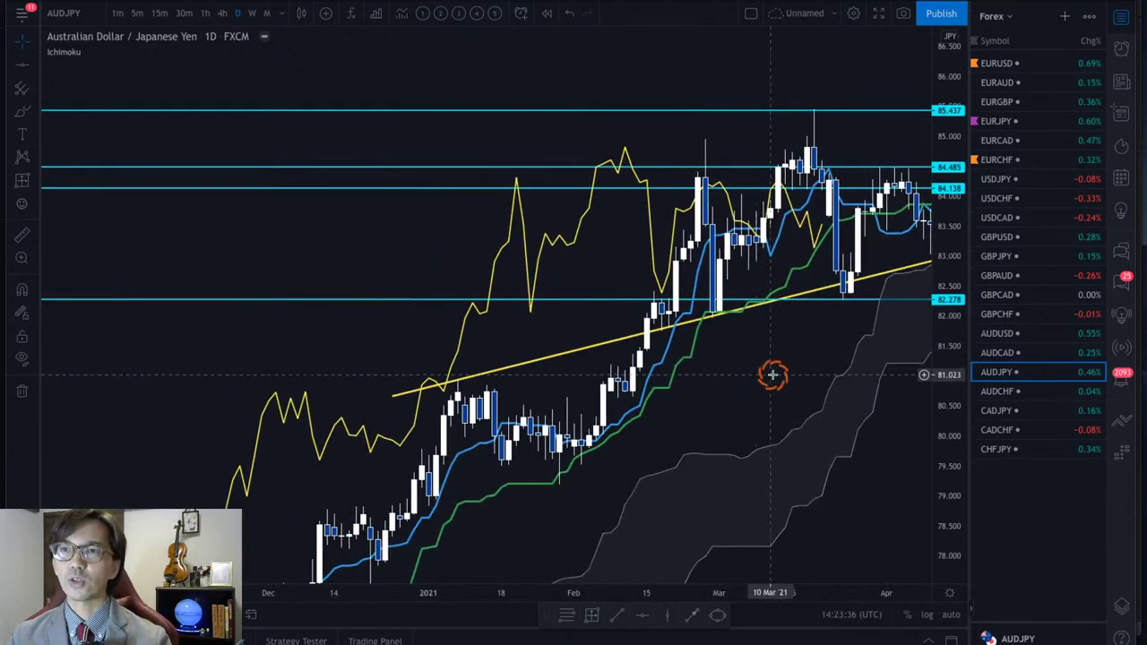
drag(373, 325, 763, 203)
drag(623, 241, 694, 323)
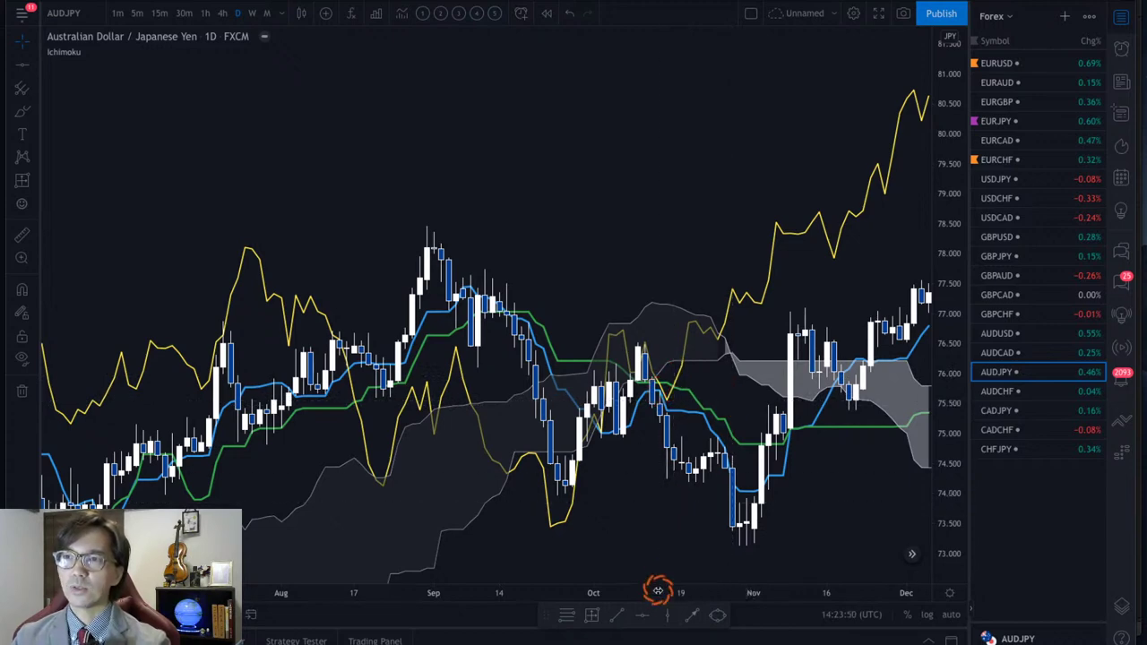
Widen the candles along the time axis, then sketch and clear a temporary red rising stroke.
drag(655, 594, 510, 422)
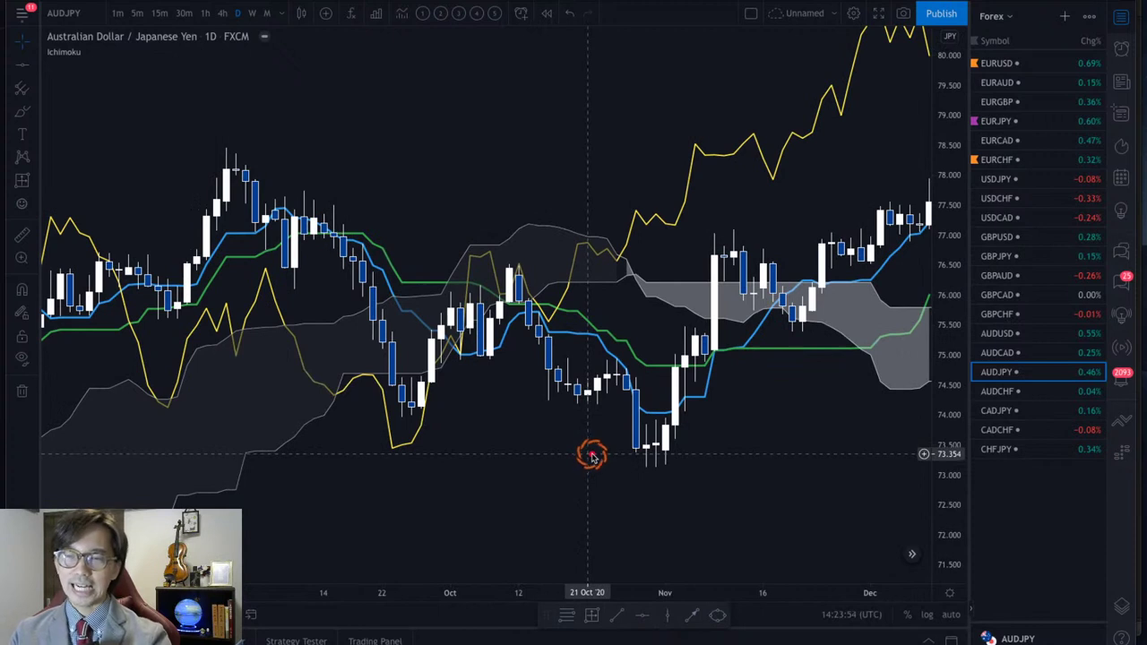
drag(410, 405, 476, 283)
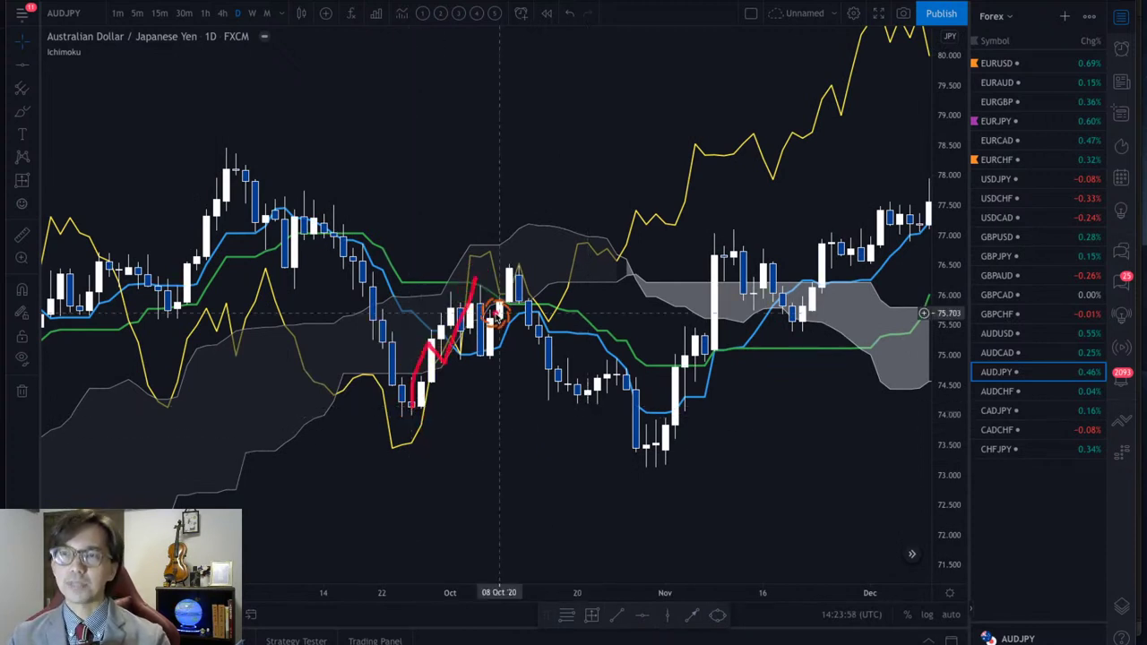
click(584, 383)
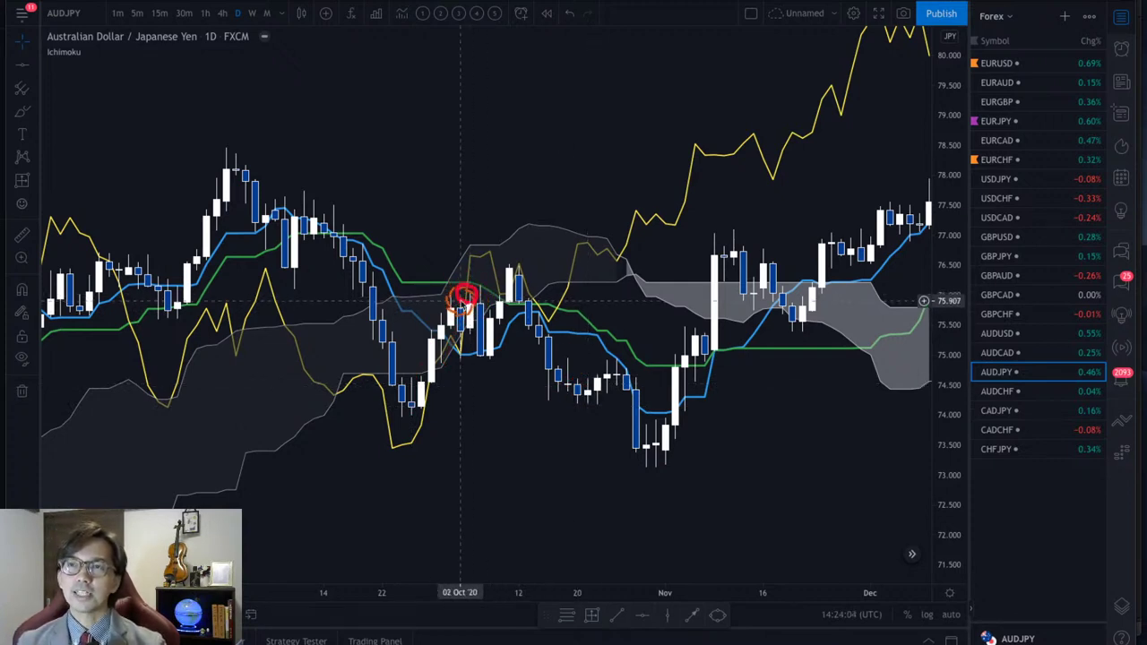
Draw red zigzag strokes after the latest AUDJPY daily candles, then clear all the red markings.
mouse_move(465, 300)
mouse_down()
mouse_move(474, 259)
mouse_move(499, 291)
mouse_move(512, 274)
mouse_move(525, 282)
mouse_move(548, 334)
mouse_move(531, 315)
mouse_move(563, 298)
mouse_move(566, 341)
mouse_up()
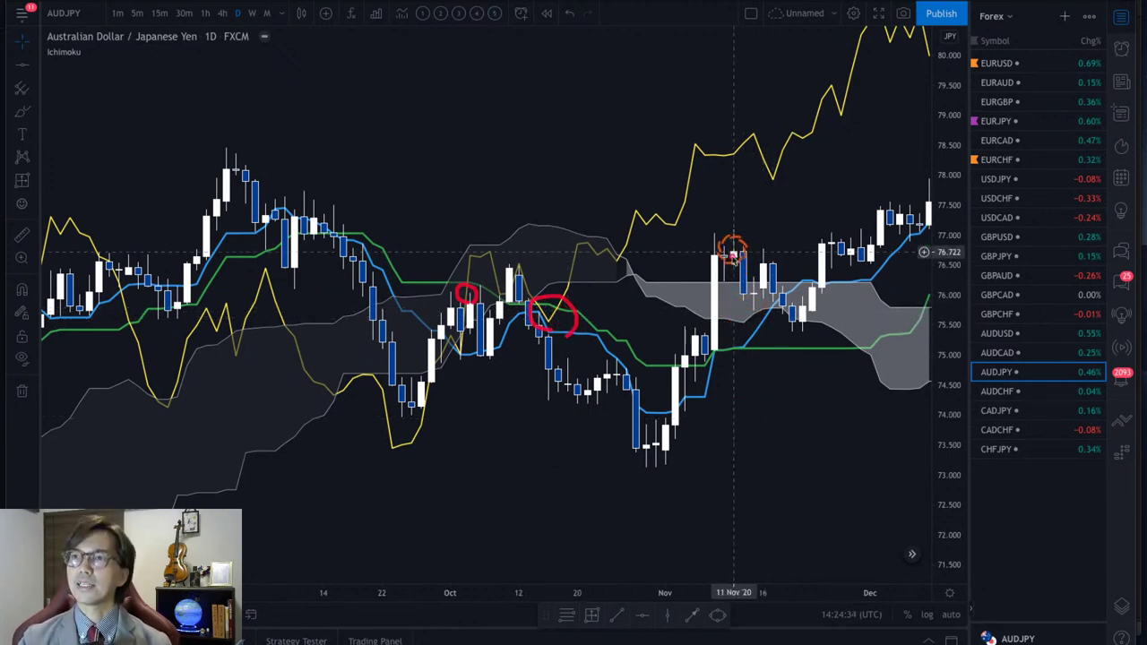
mouse_move(704, 345)
mouse_down()
mouse_move(730, 236)
mouse_move(753, 289)
mouse_move(805, 329)
mouse_up()
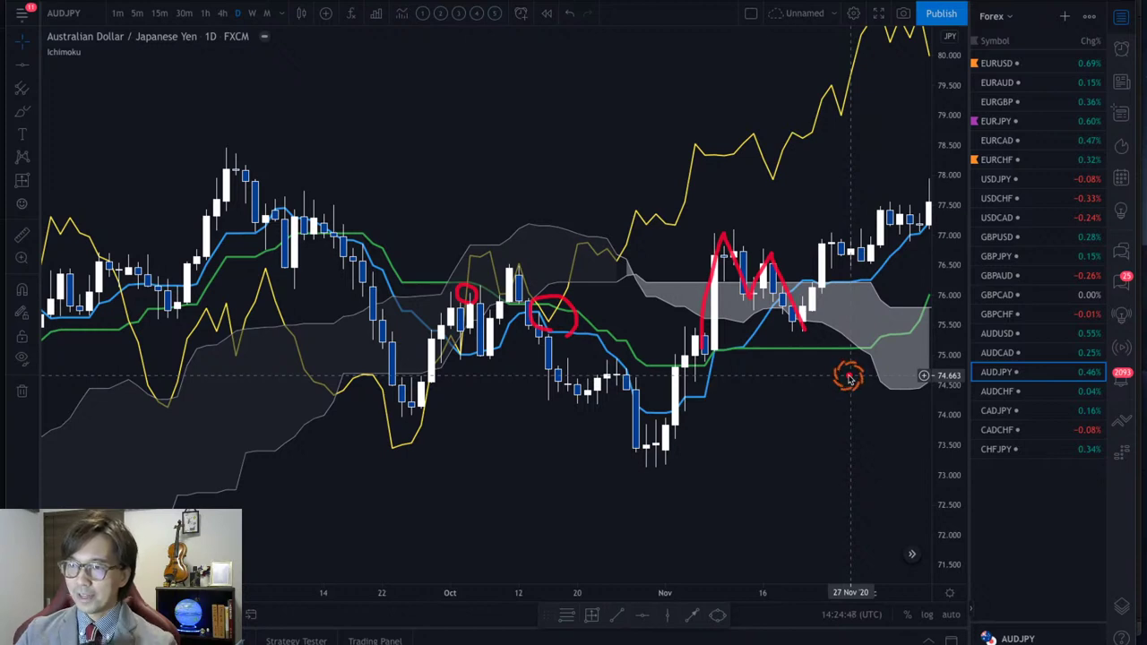
key(Escape)
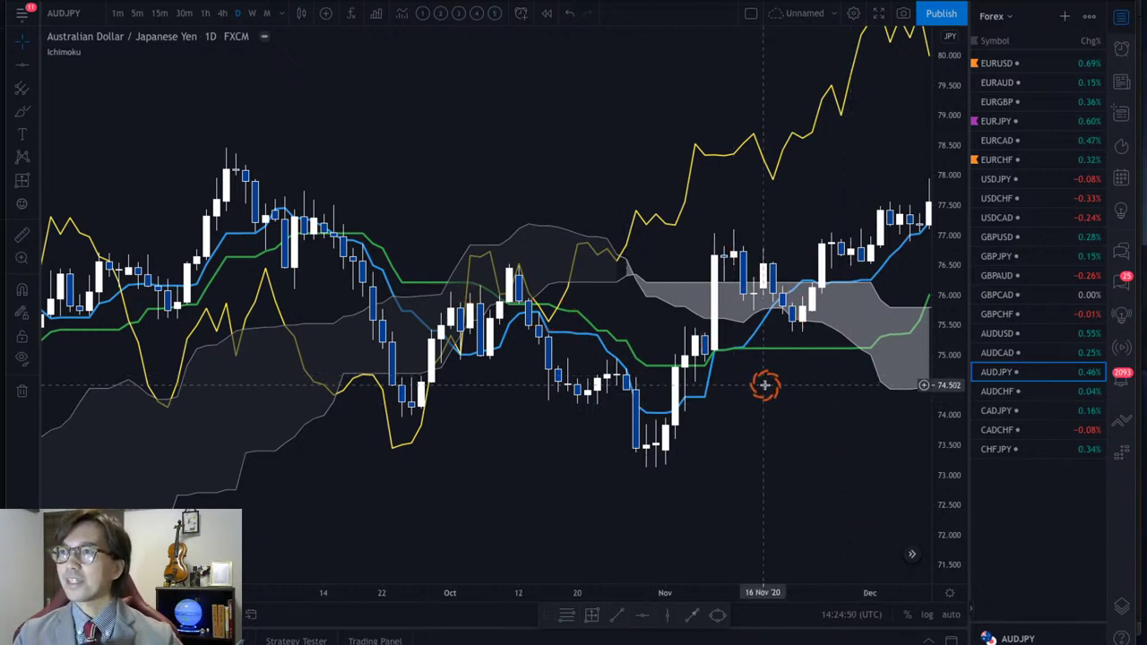
Load the weekly AUDCHF chart covering 2021 and flag AUDCHF purple in the watchlist.
click(252, 12)
scroll(834, 308, up, 5)
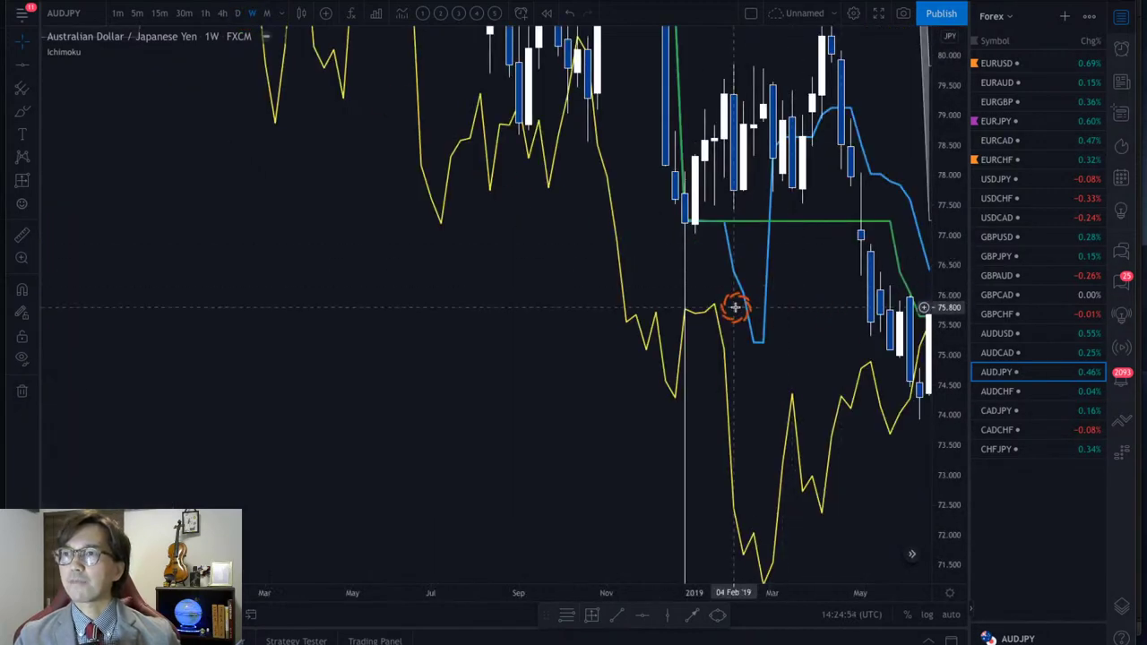
key(space)
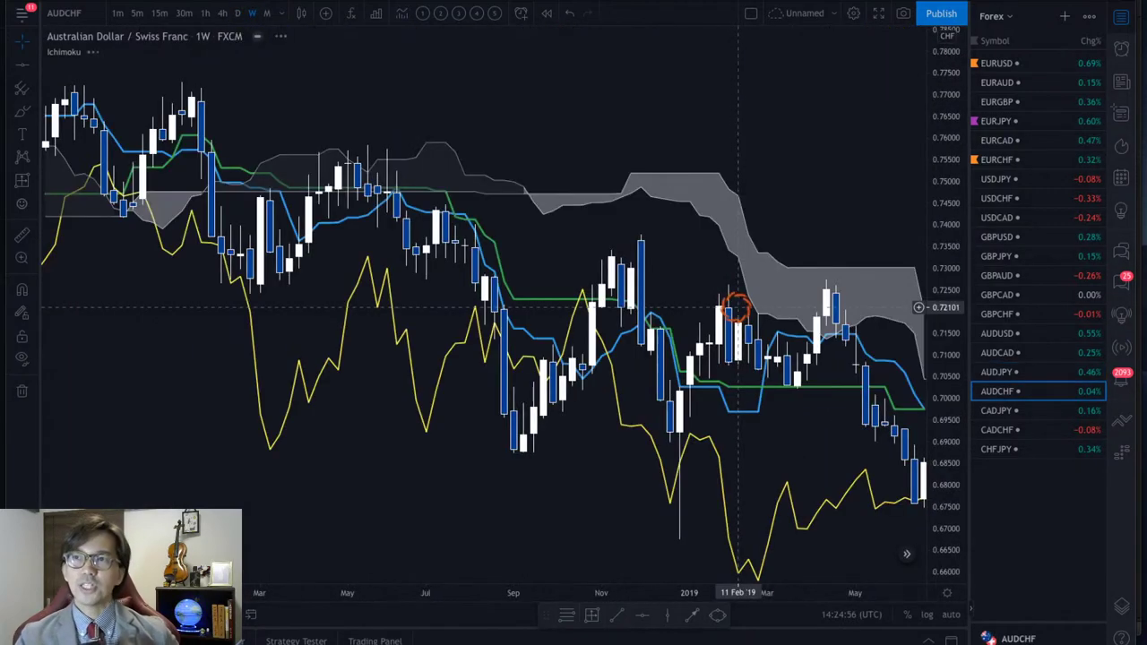
drag(735, 307, 404, 240)
drag(569, 282, 433, 279)
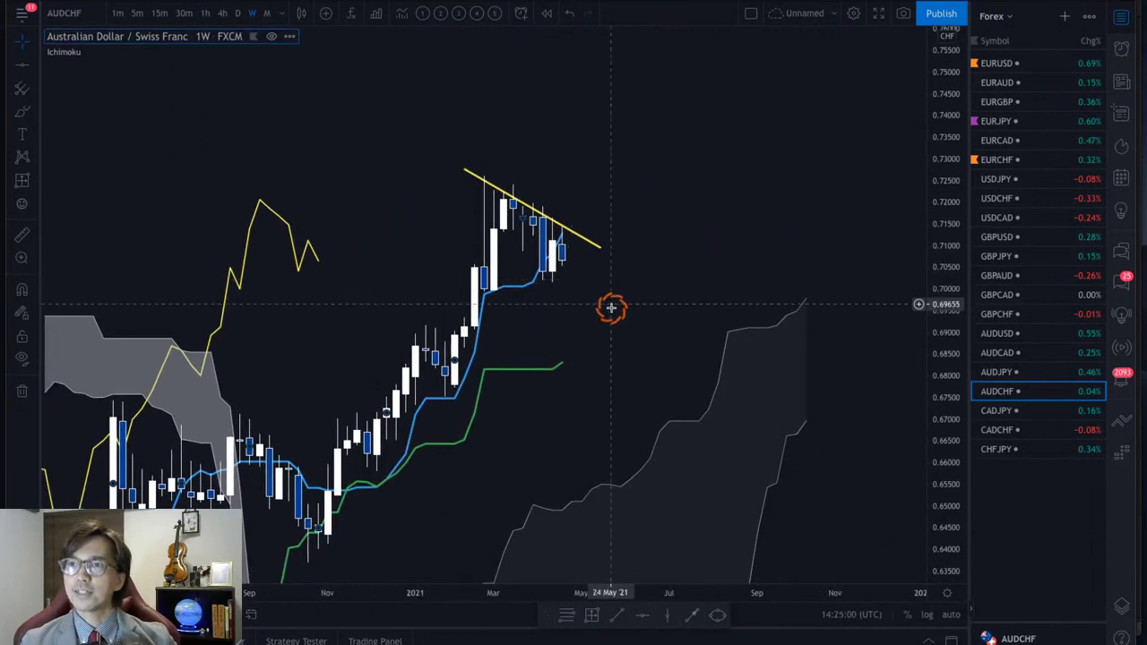
drag(943, 223, 950, 287)
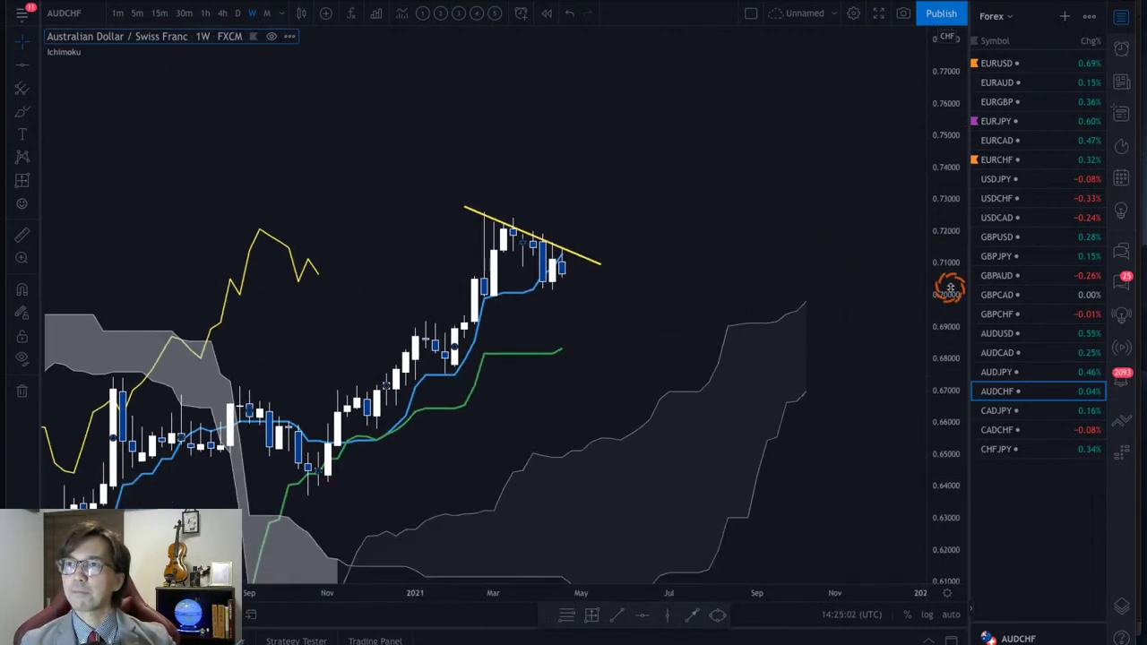
click(974, 389)
click(1057, 390)
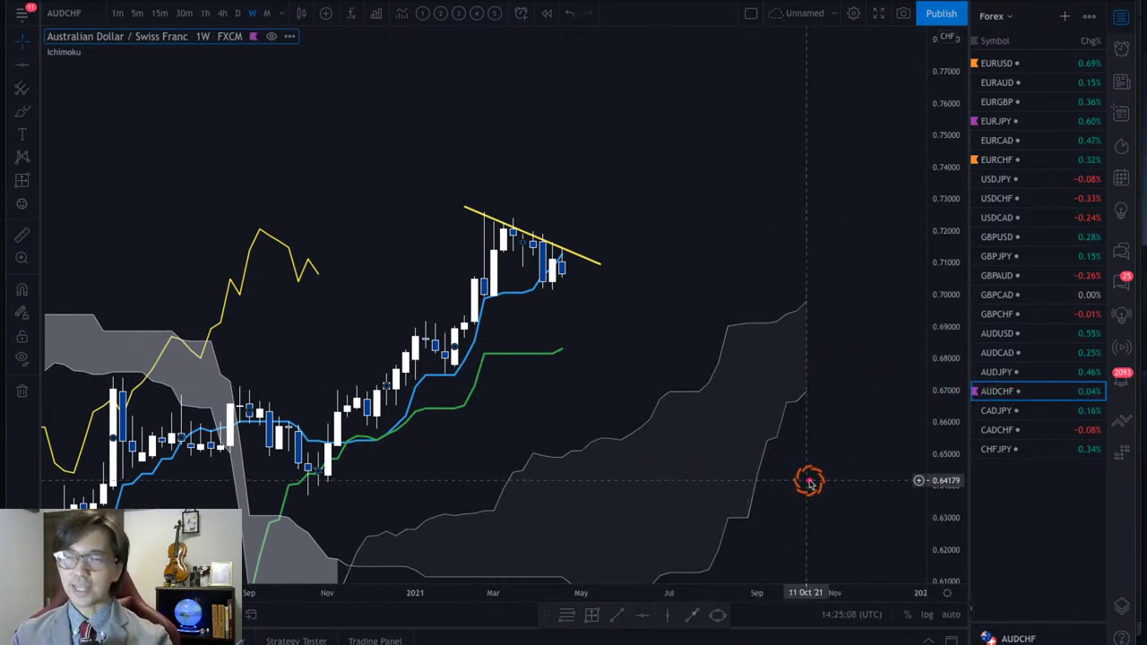
Sketch red upward arrows around the cloud and circle the lagging-line peak, then clear them.
mouse_move(768, 462)
mouse_down()
mouse_move(822, 415)
mouse_move(841, 439)
mouse_up()
mouse_move(739, 299)
mouse_down()
mouse_move(780, 274)
mouse_move(785, 283)
mouse_up()
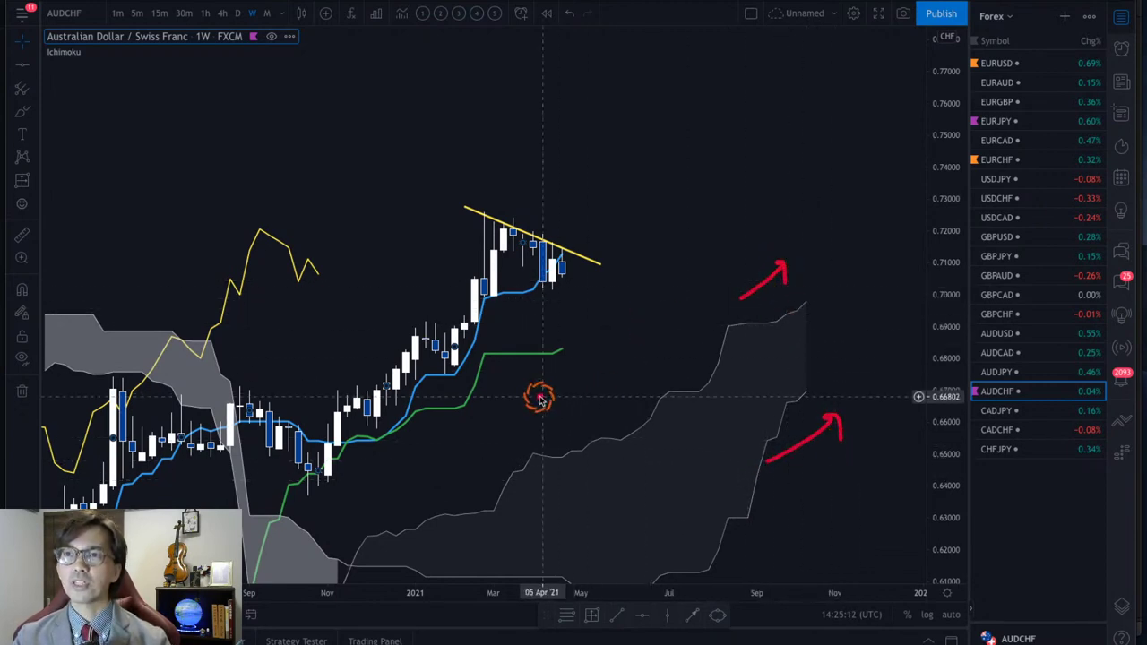
mouse_move(540, 399)
mouse_down()
mouse_move(568, 379)
mouse_move(574, 393)
mouse_up()
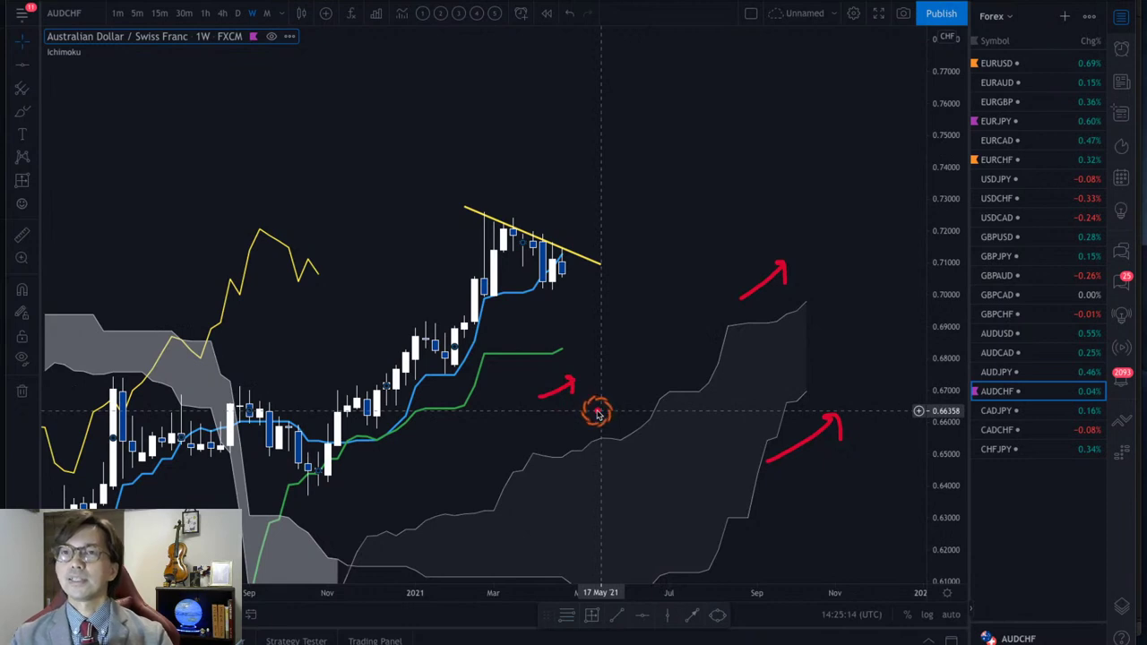
mouse_move(307, 305)
mouse_down()
mouse_move(267, 242)
mouse_move(326, 299)
mouse_up()
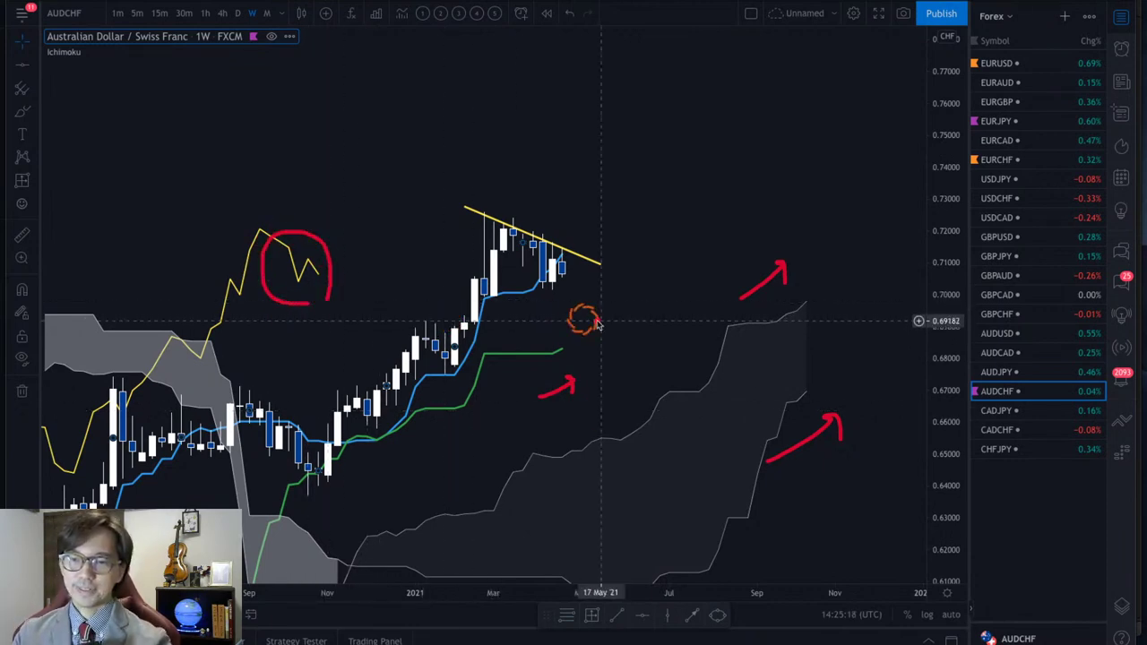
key(Escape)
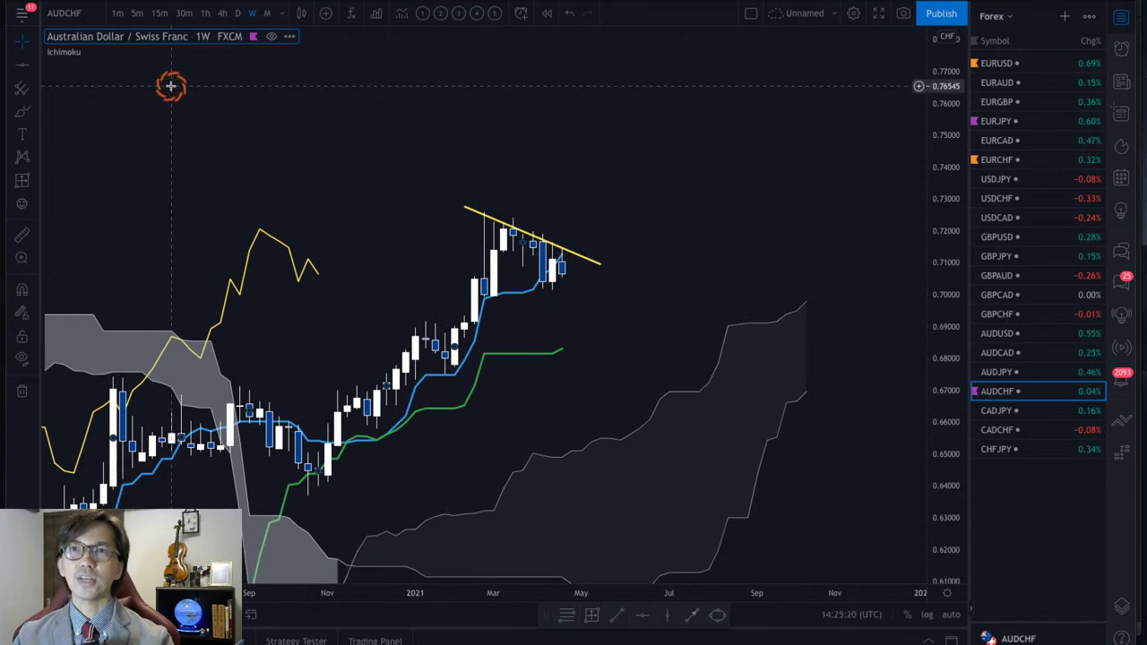
Switch AUDCHF to daily candles and rescale the price and time axes.
click(238, 13)
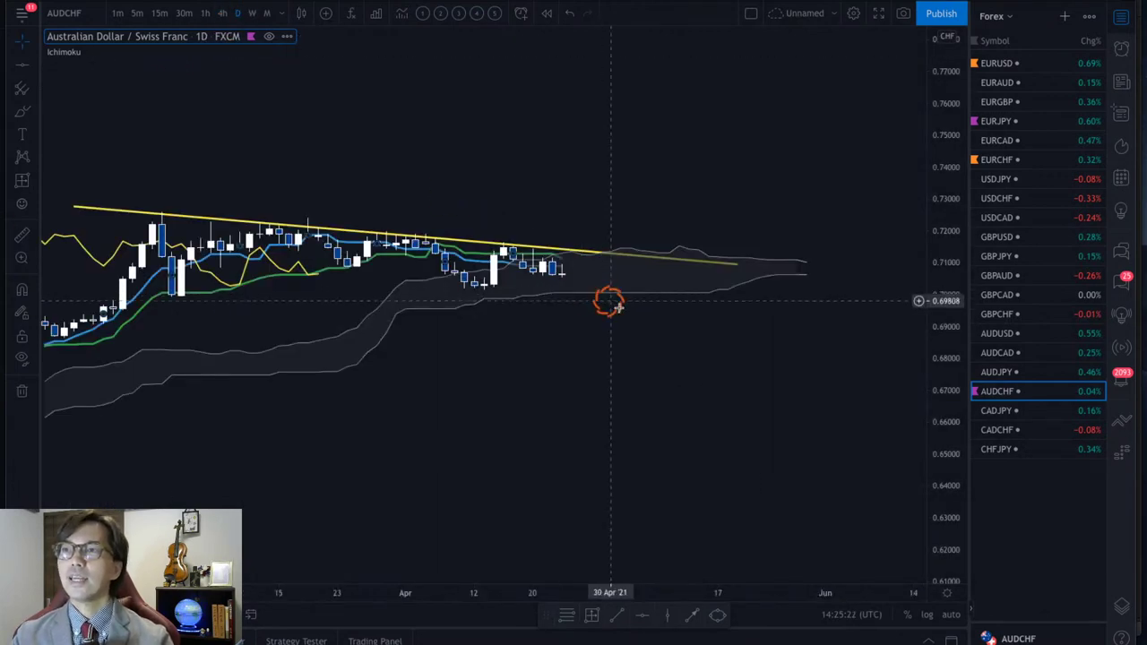
drag(942, 494, 948, 262)
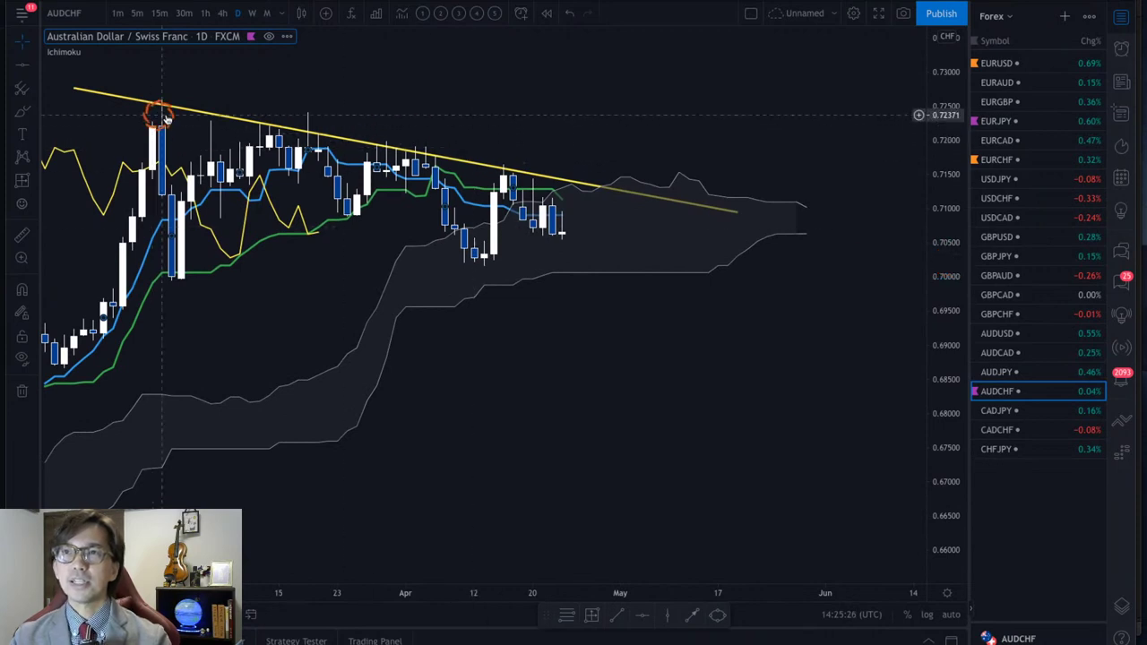
drag(367, 591, 351, 592)
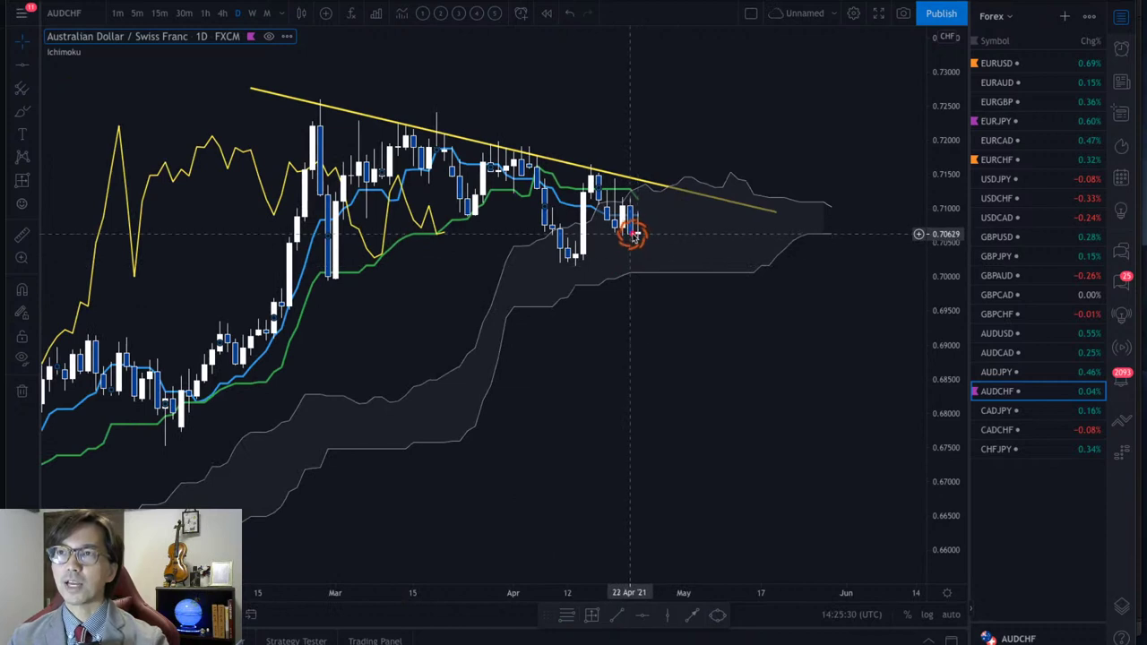
Sketch and undo red up-down-up forecast arrows, then move on to CADJPY.
mouse_move(632, 234)
mouse_down()
mouse_move(687, 160)
mouse_move(715, 184)
mouse_move(756, 123)
mouse_up()
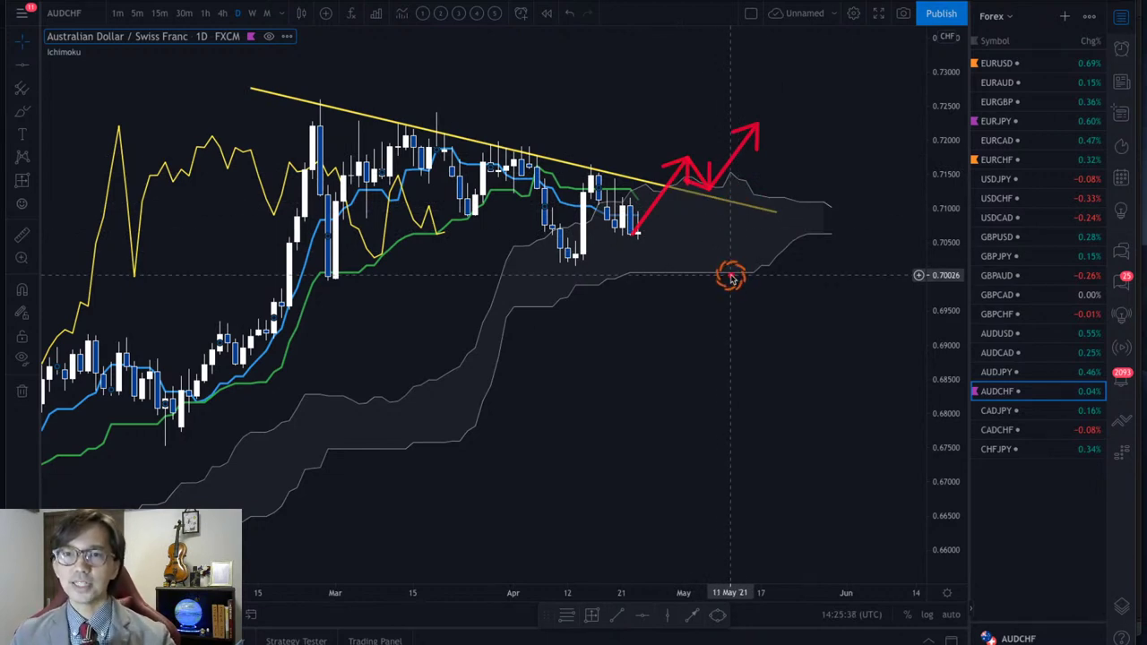
key(ctrl+z)
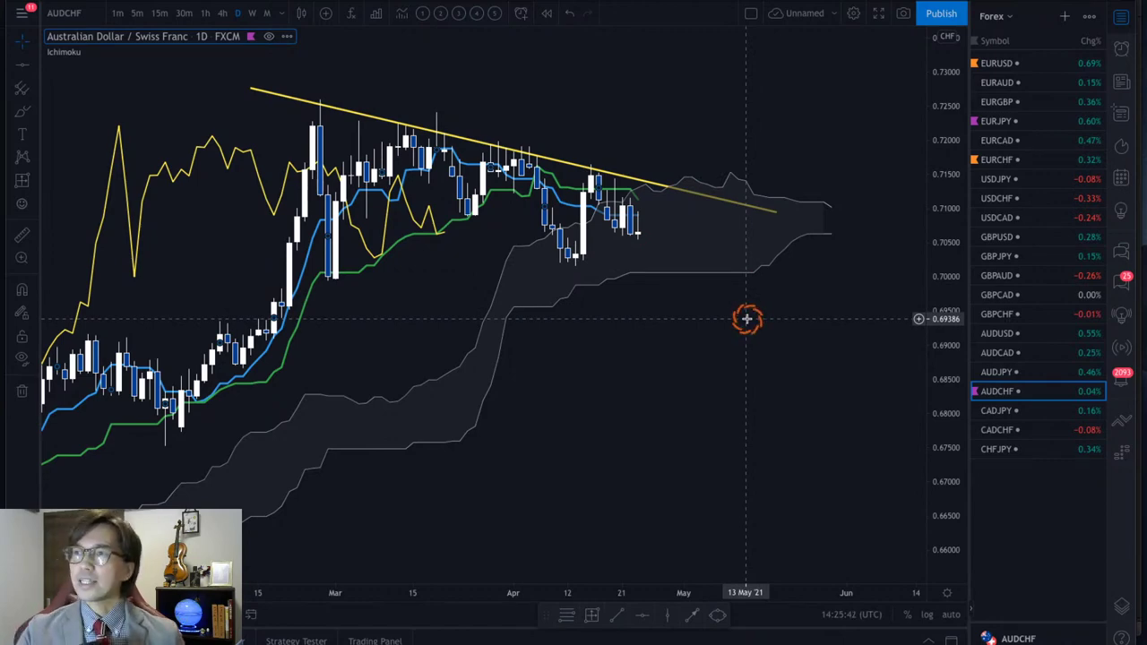
key(Down)
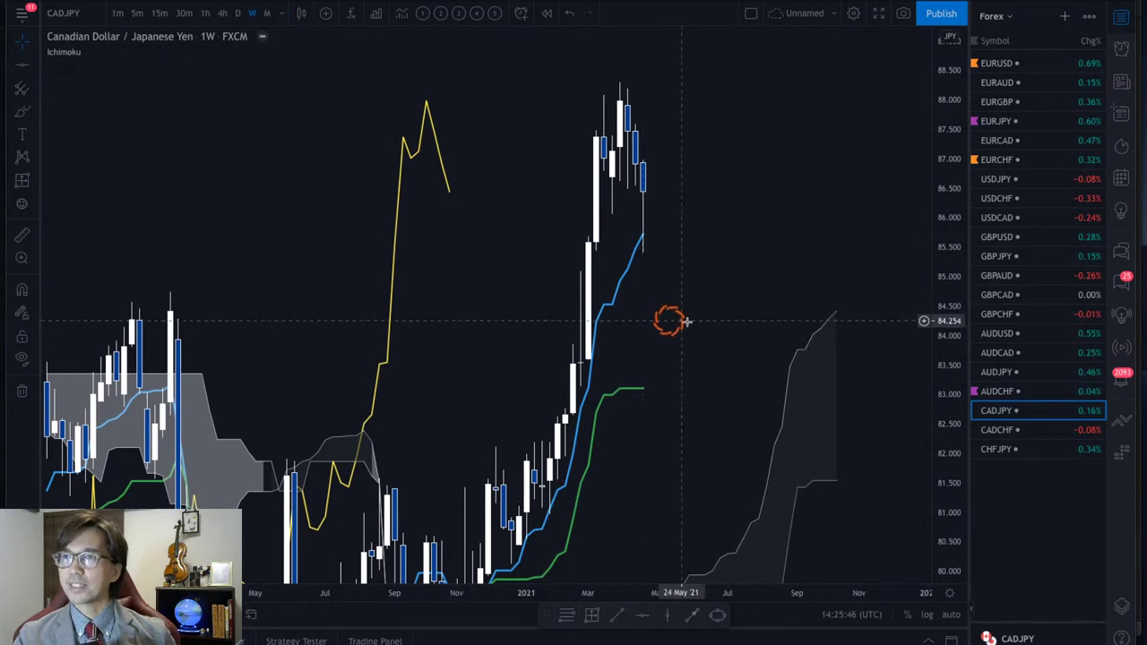
Rescale the weekly CADJPY chart, sketch and undo a red upward arrow, then load CADCHF.
drag(668, 320, 613, 321)
drag(947, 110, 948, 384)
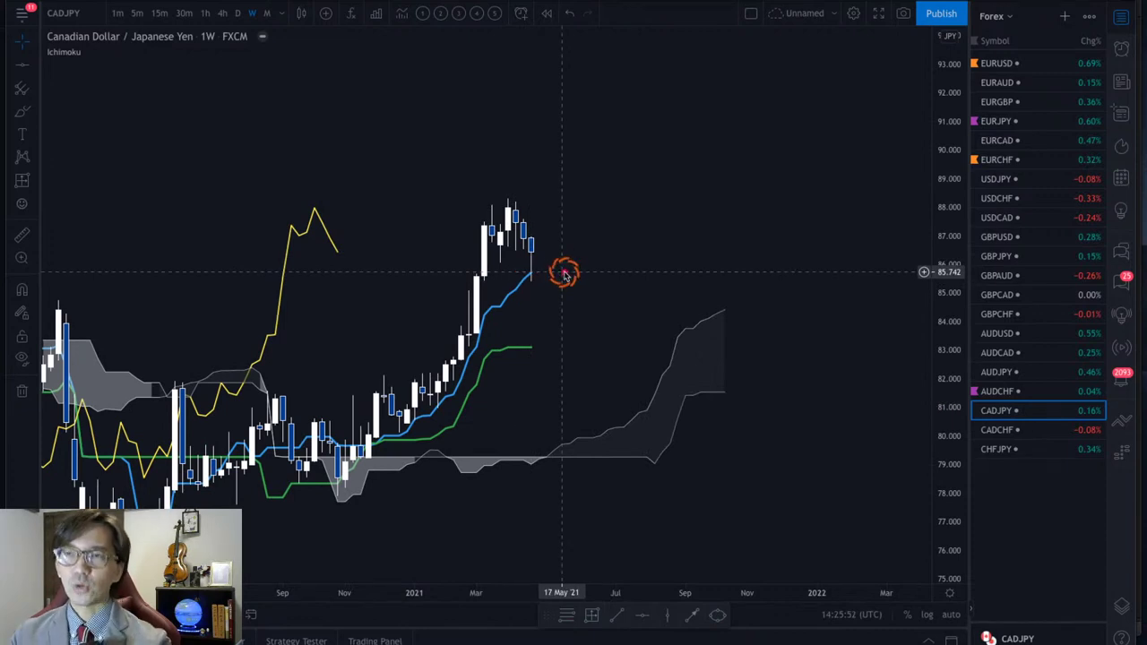
drag(534, 247, 620, 118)
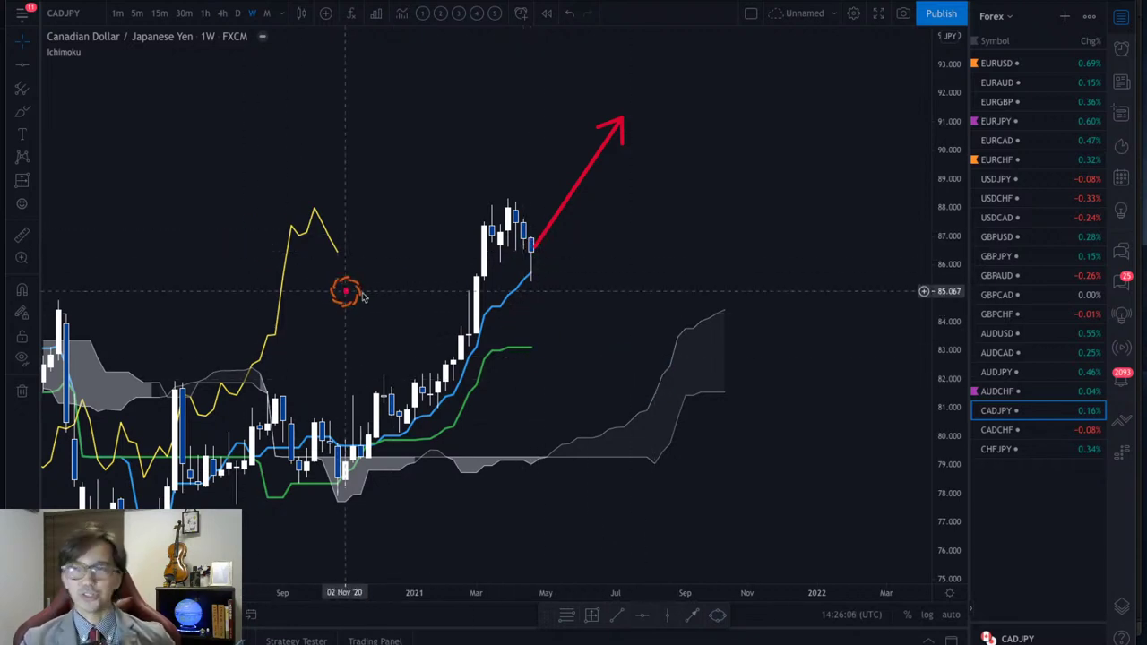
key(ctrl+z)
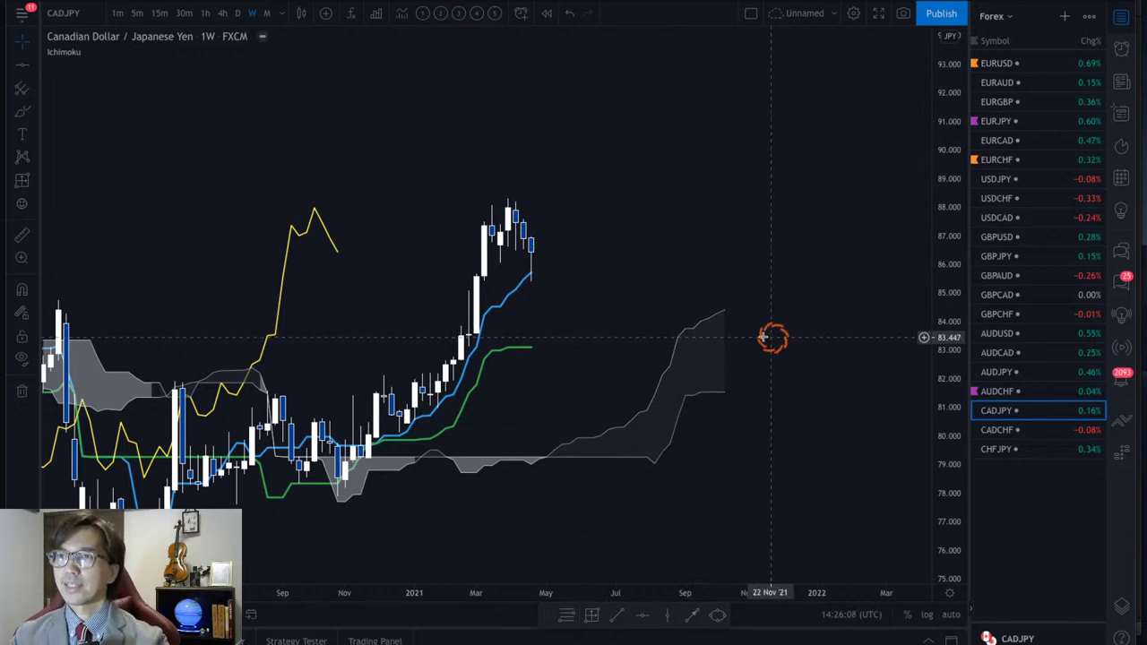
key(Down)
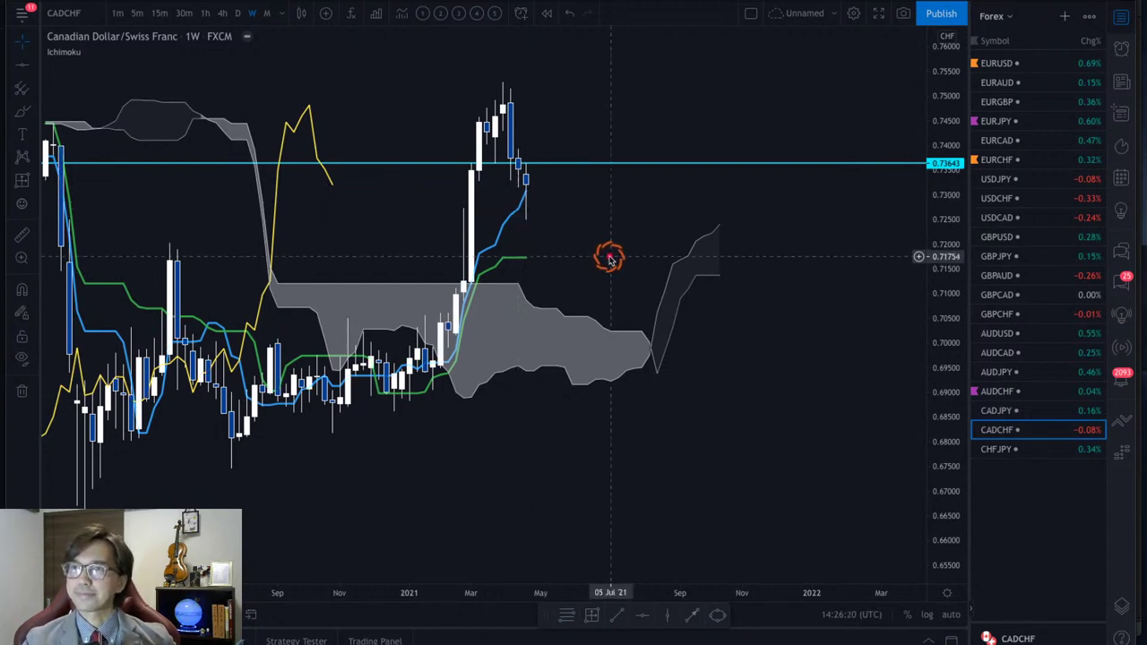
On CADCHF, sketch a red up arrow and a crossed-out down stroke, clear them, then load CHFJPY.
mouse_move(526, 179)
mouse_down()
mouse_move(579, 102)
mouse_move(554, 106)
mouse_up()
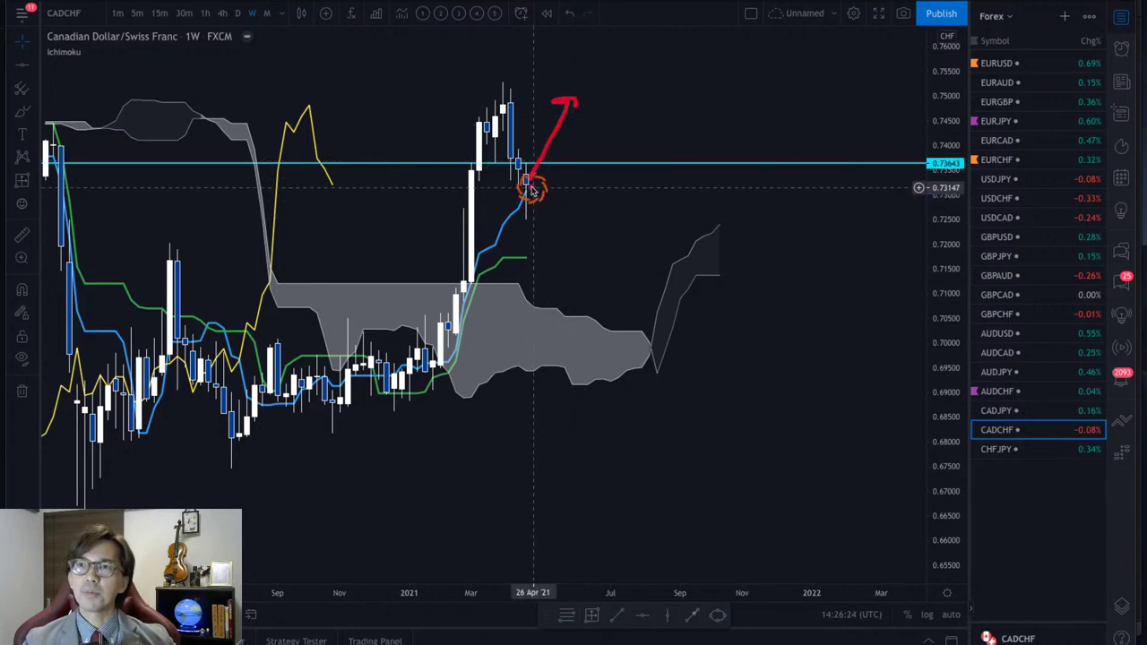
drag(525, 170, 551, 243)
mouse_move(548, 191)
mouse_down()
mouse_move(573, 218)
mouse_move(550, 221)
mouse_up()
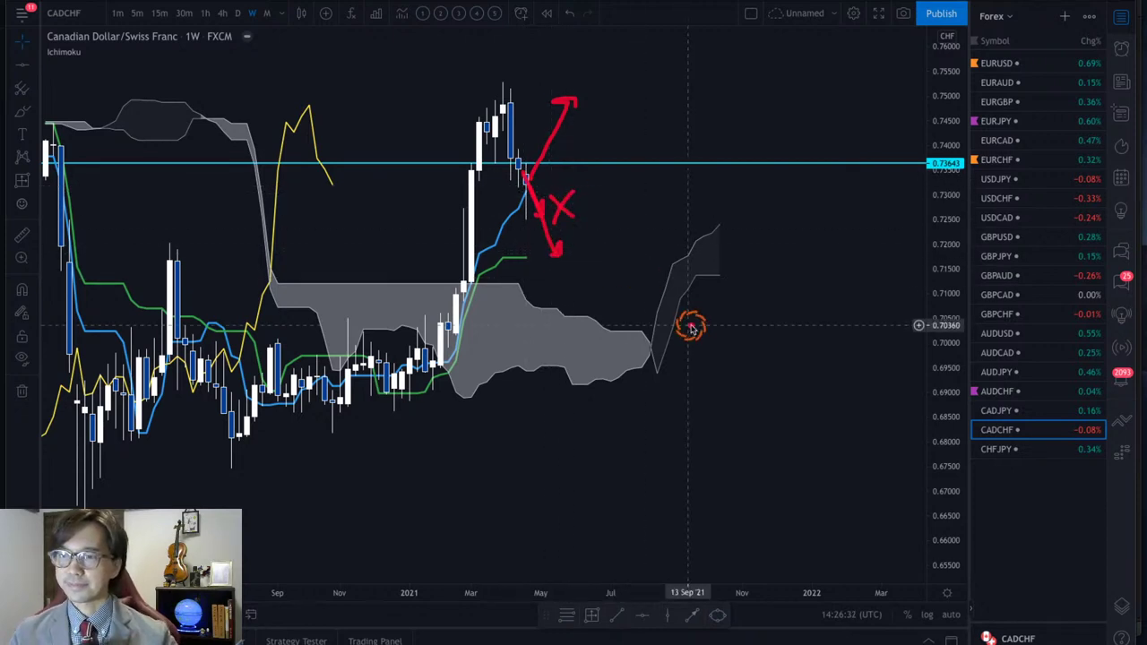
key(Escape)
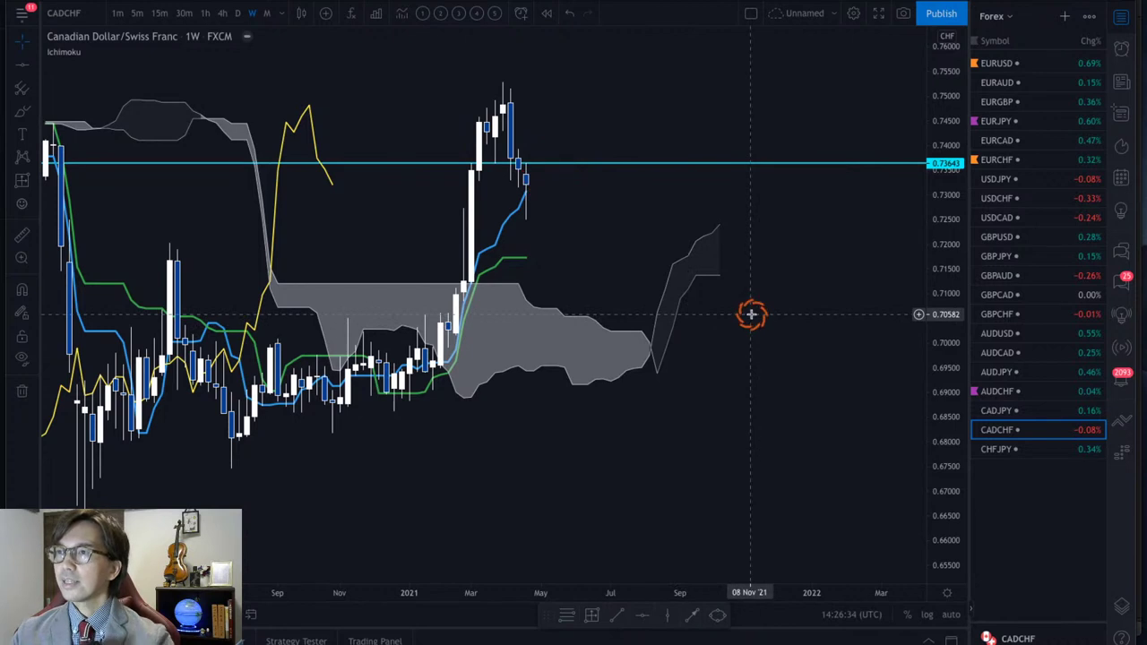
key(Down)
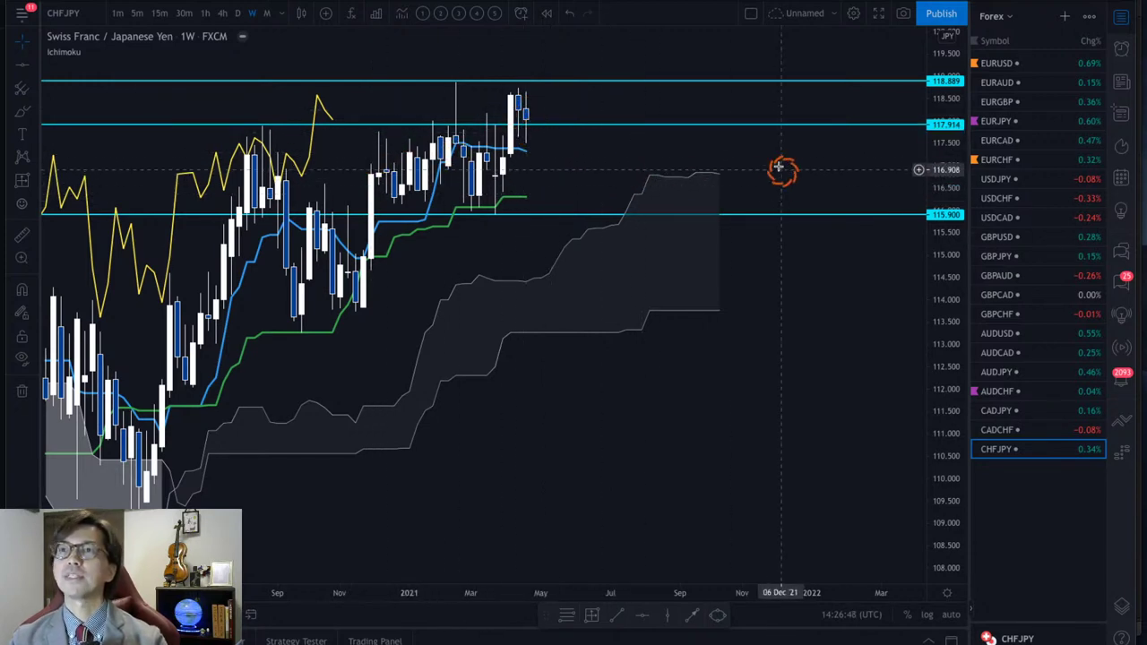
Drag the CHFJPY weekly price scale so the chart spans roughly 109.5 to 120.
drag(938, 269, 807, 258)
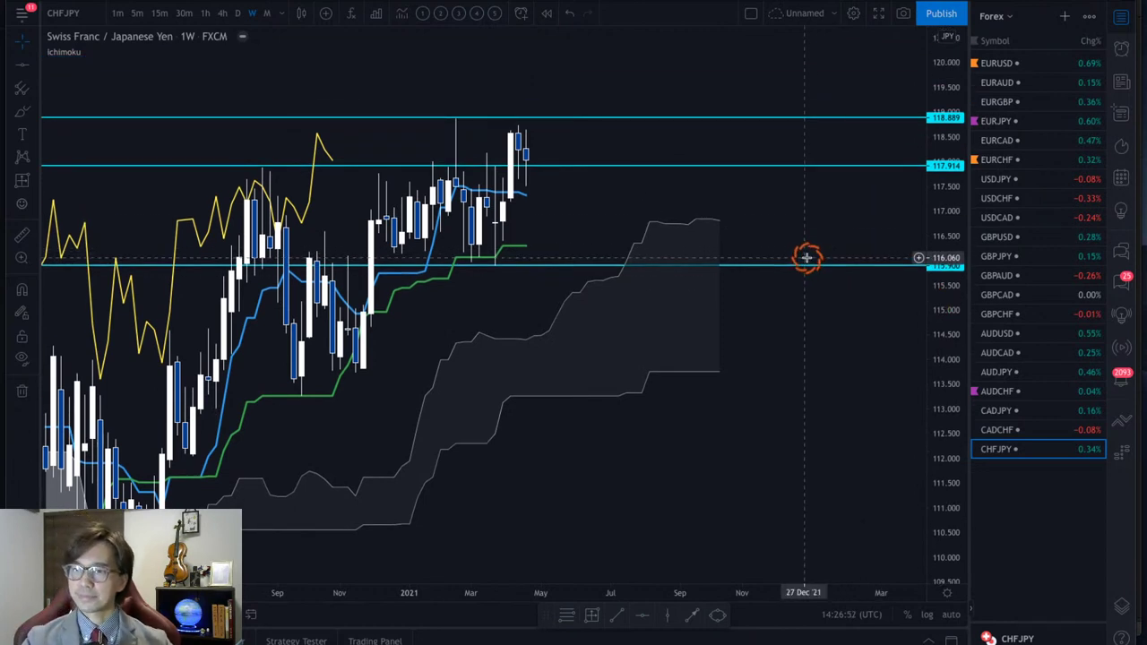
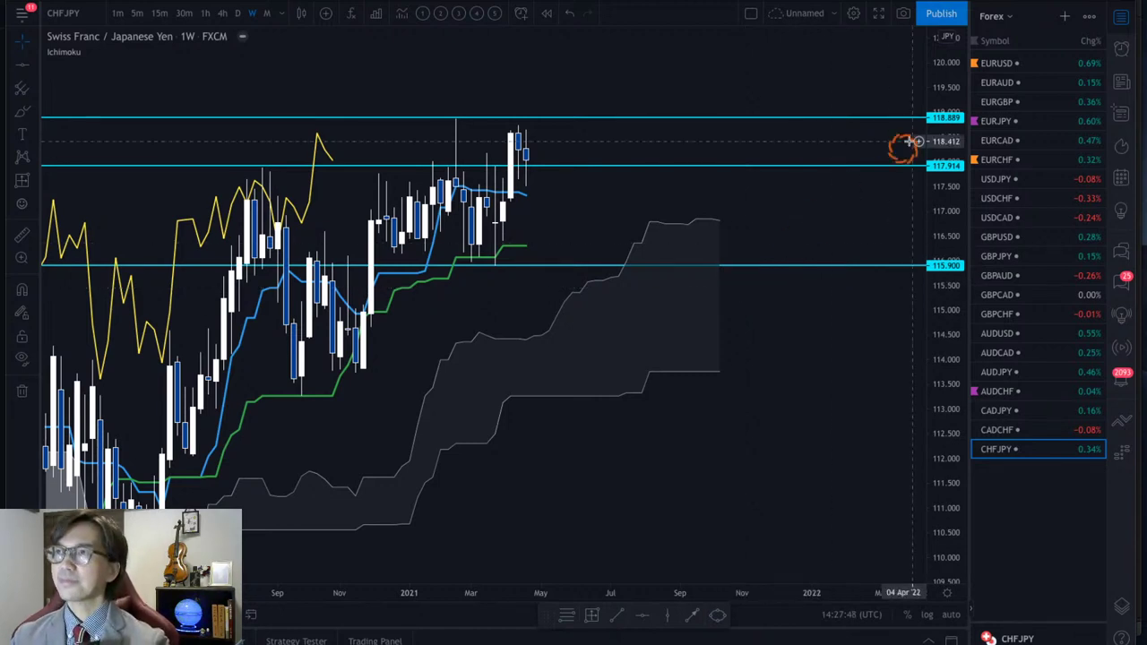
Switch to the Commodity watchlist, open the XAUUSD chart and hide all its drawings.
click(1002, 21)
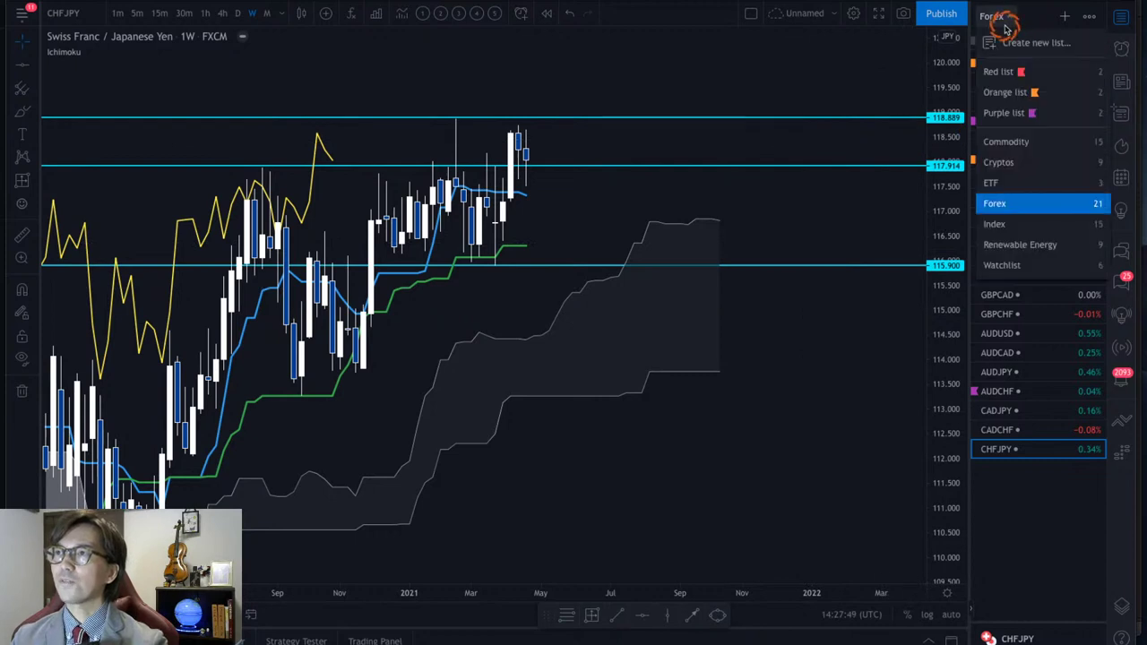
click(1011, 140)
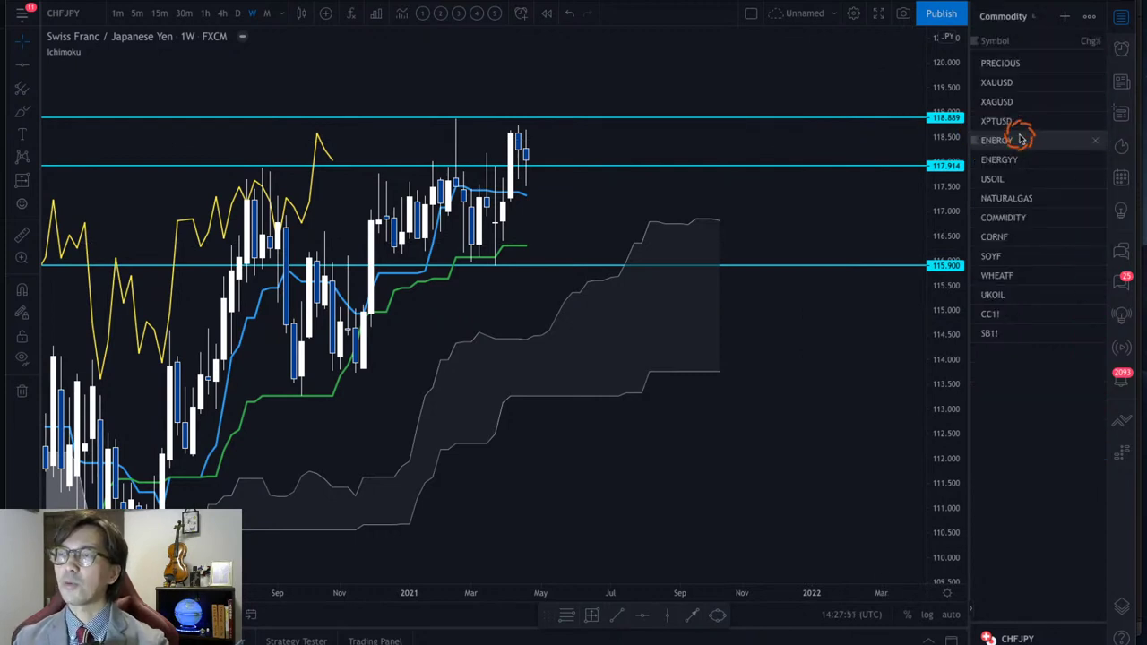
click(1004, 84)
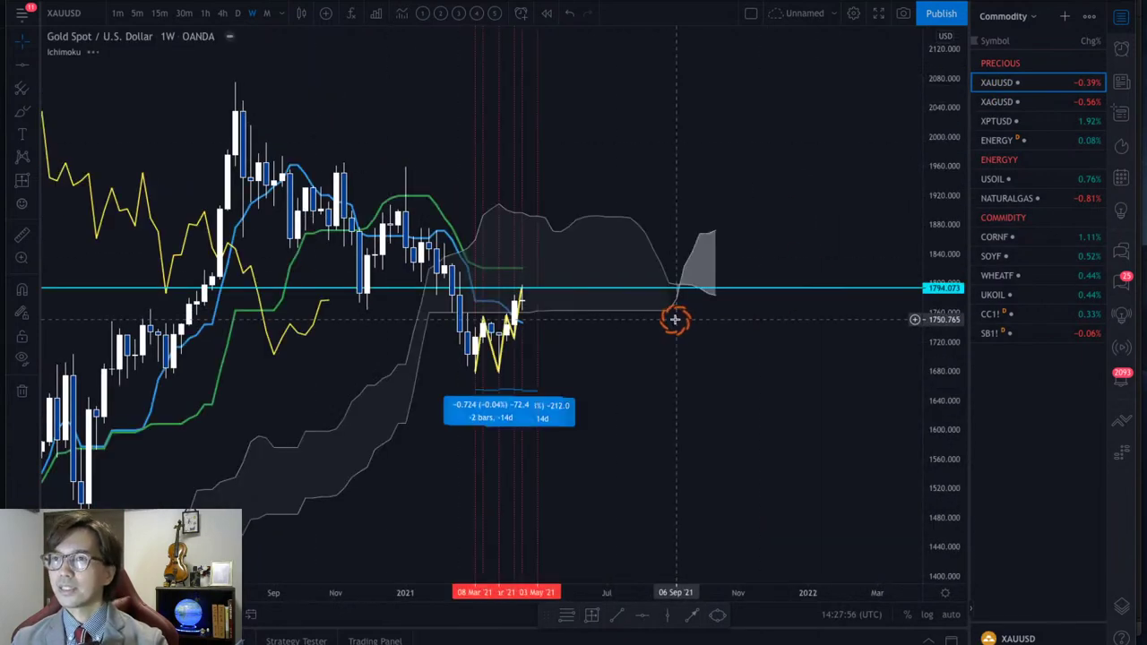
click(22, 359)
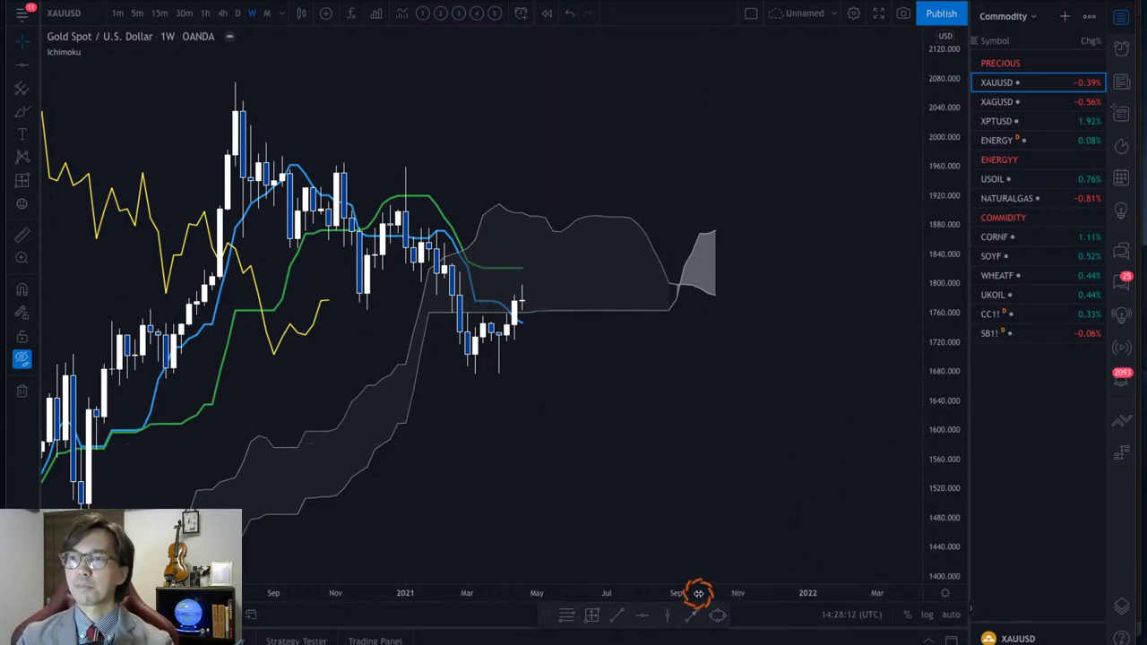
Zoom and stretch the weekly gold chart onto recent candles, then sketch and undo a red arrow.
scroll(520, 461, up, 3)
drag(759, 430, 848, 432)
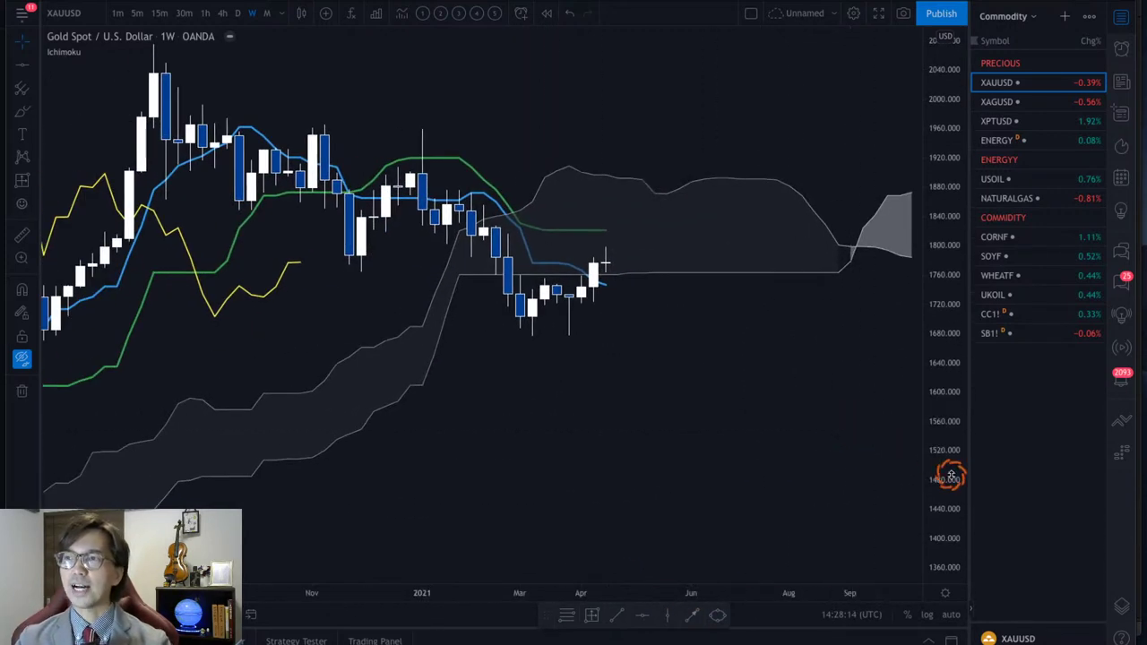
drag(948, 474, 709, 304)
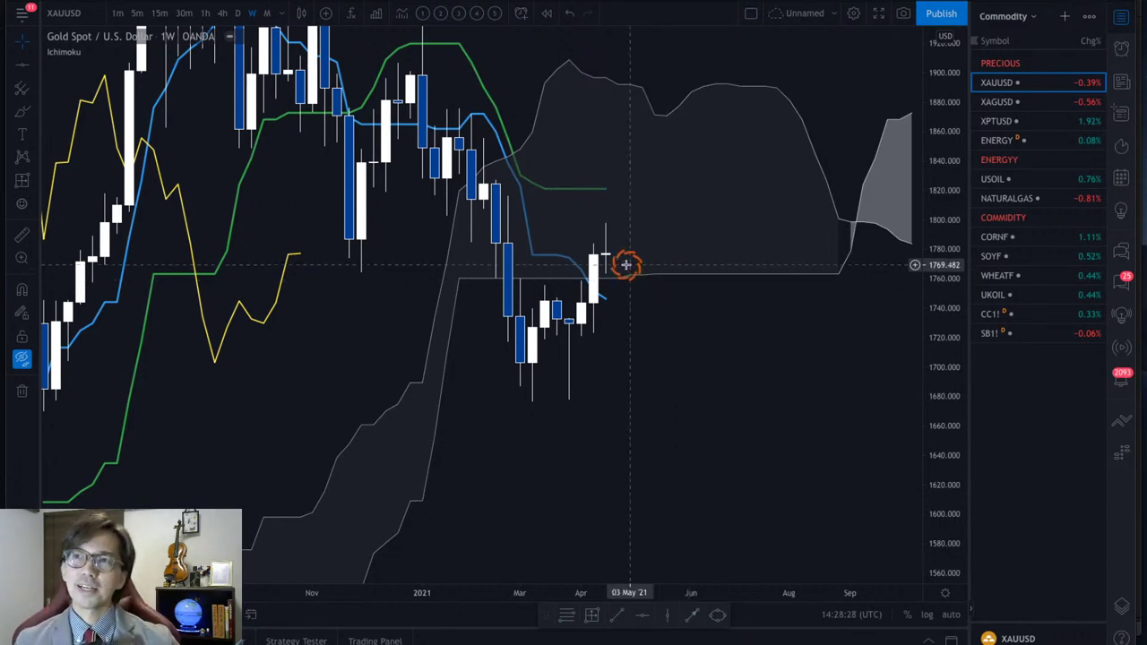
drag(691, 365, 617, 265)
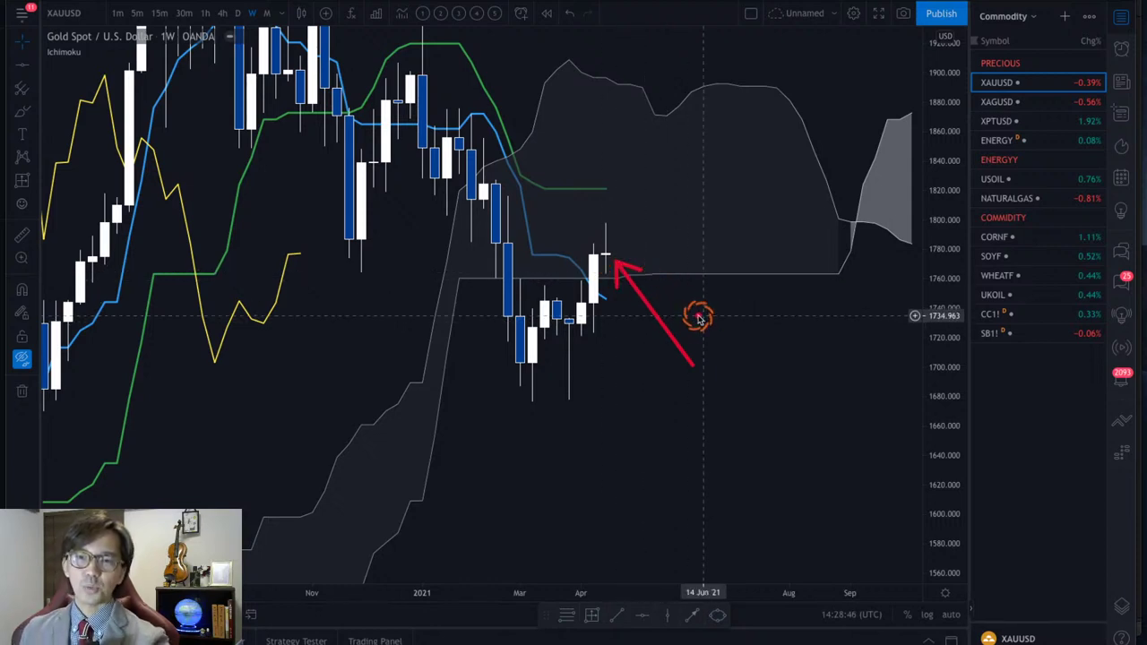
key(ctrl+z)
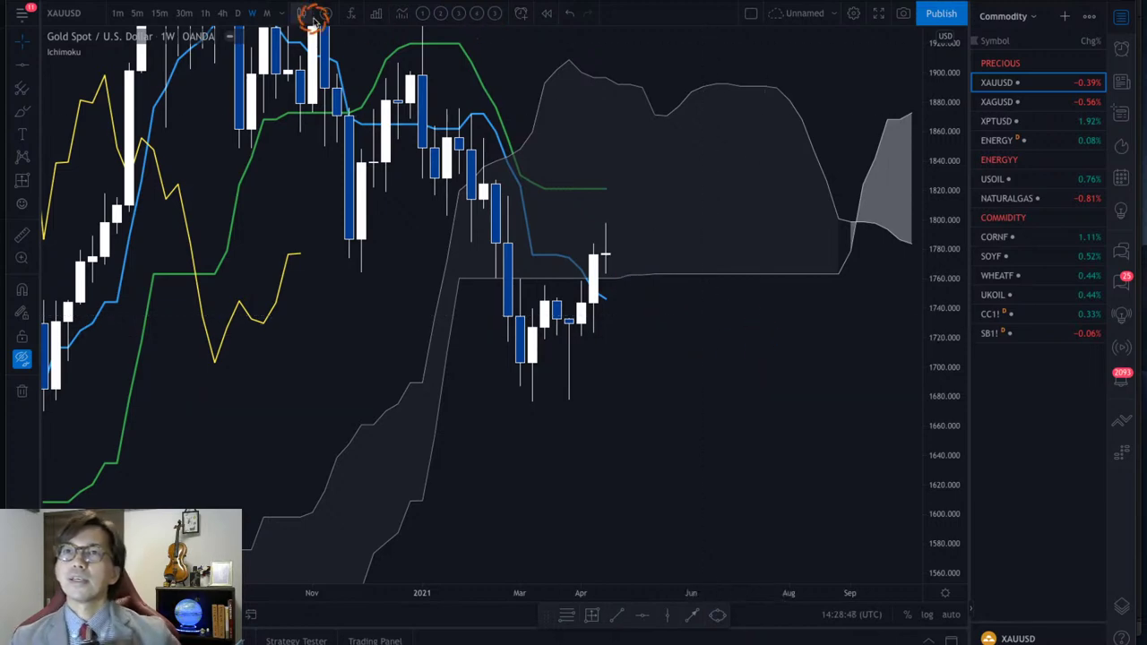
Switch the gold chart to the 1D interval and reposition it to show earlier candles.
click(238, 13)
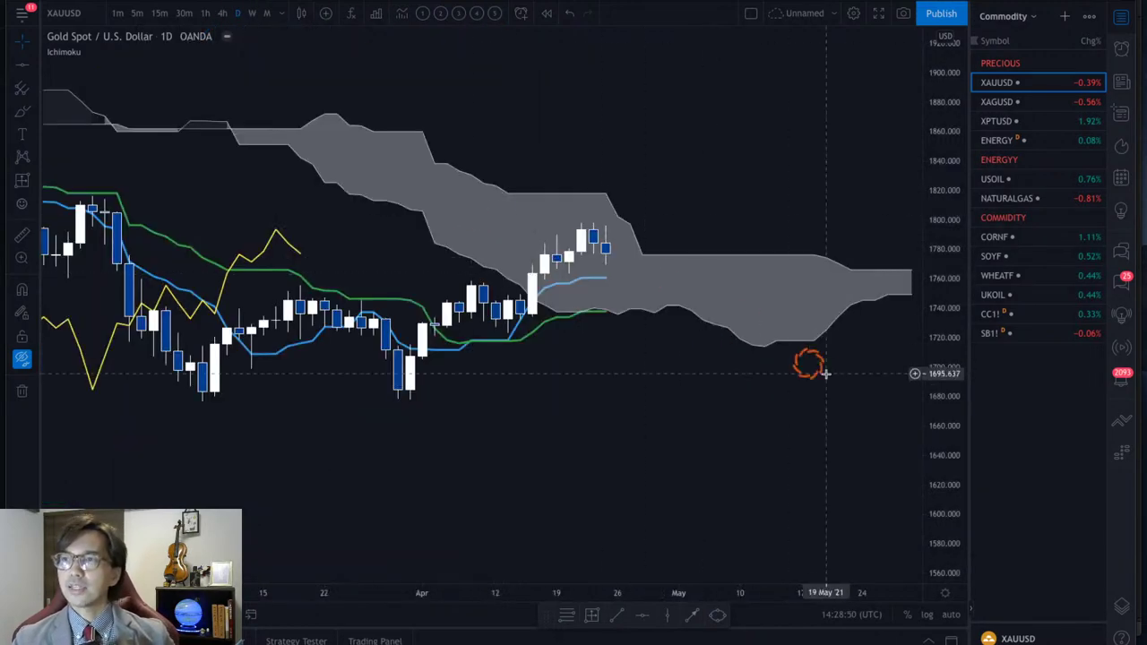
drag(515, 588, 645, 594)
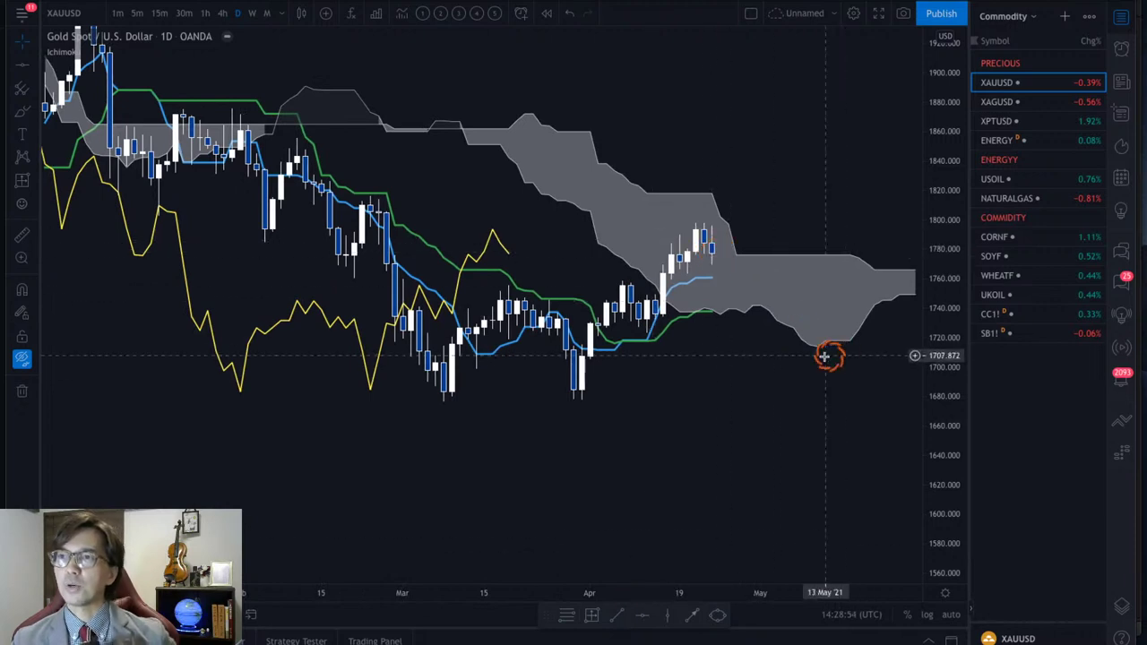
drag(827, 354, 697, 367)
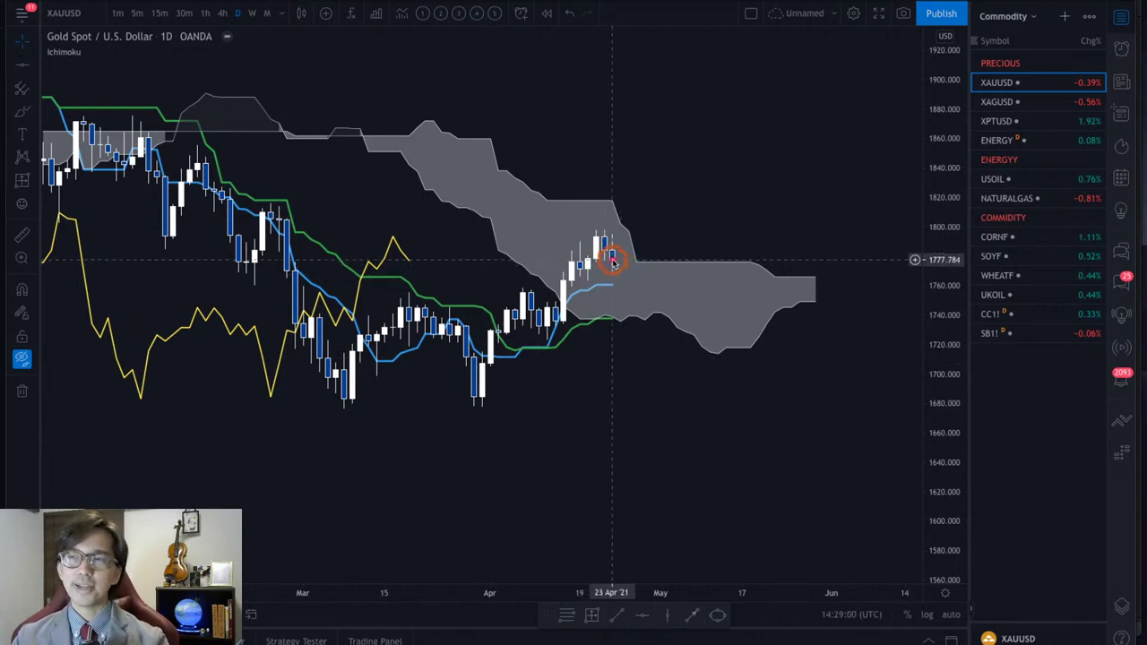
Sketch red brush marks: a rising arrow, a circle at the green-line bounce and a March arc.
mouse_move(613, 260)
mouse_down()
mouse_move(622, 198)
mouse_move(651, 205)
mouse_up()
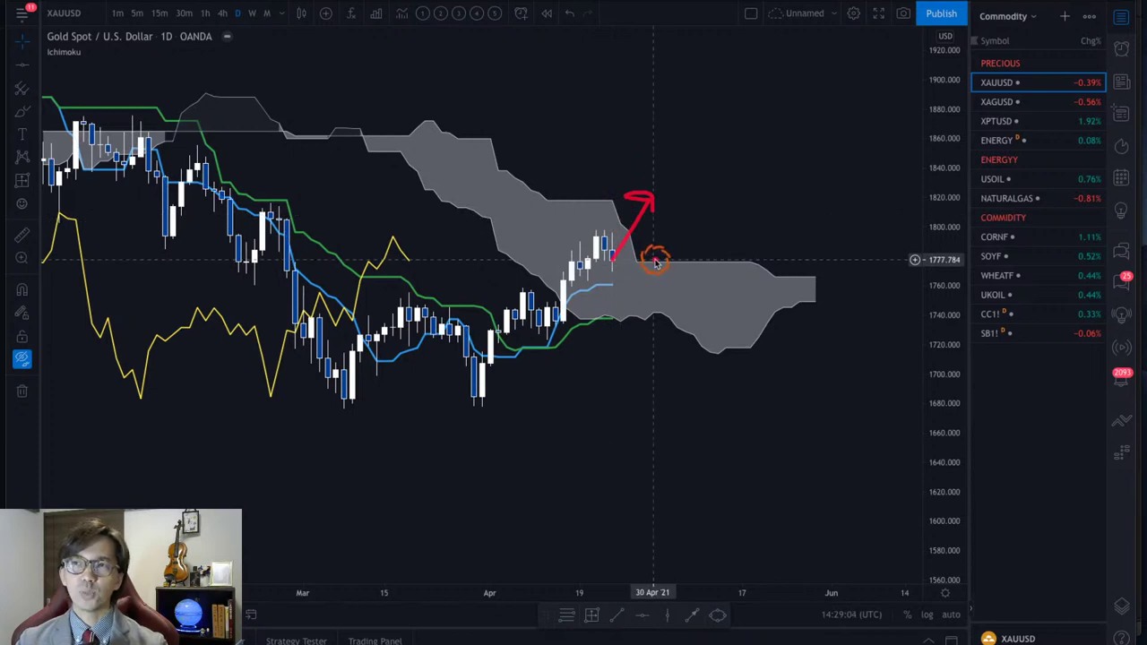
mouse_move(551, 321)
mouse_down()
mouse_move(544, 366)
mouse_move(555, 332)
mouse_move(562, 359)
mouse_up()
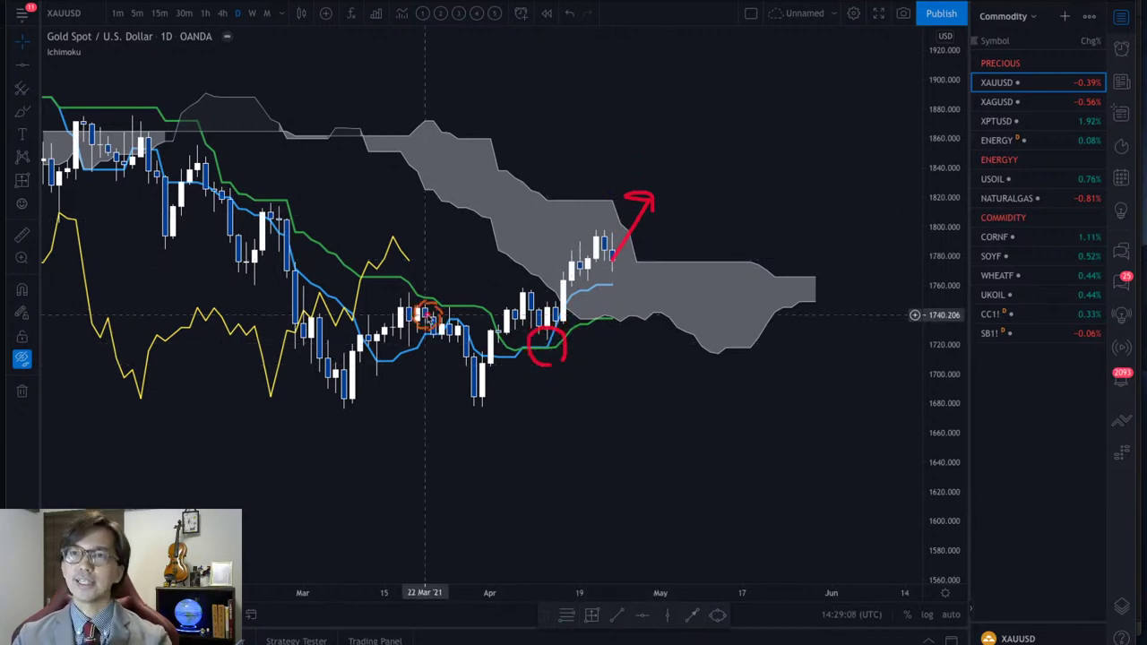
mouse_move(313, 320)
mouse_down()
mouse_move(320, 291)
mouse_move(346, 305)
mouse_move(337, 323)
mouse_up()
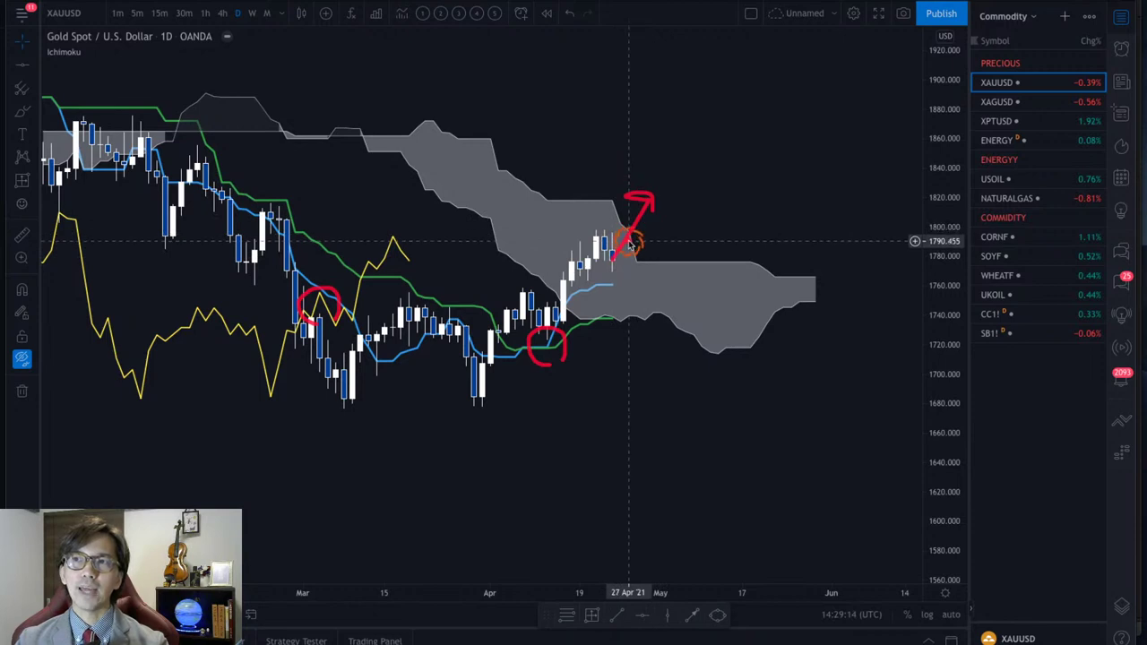
mouse_move(624, 229)
mouse_down()
mouse_move(670, 241)
mouse_move(662, 255)
mouse_up()
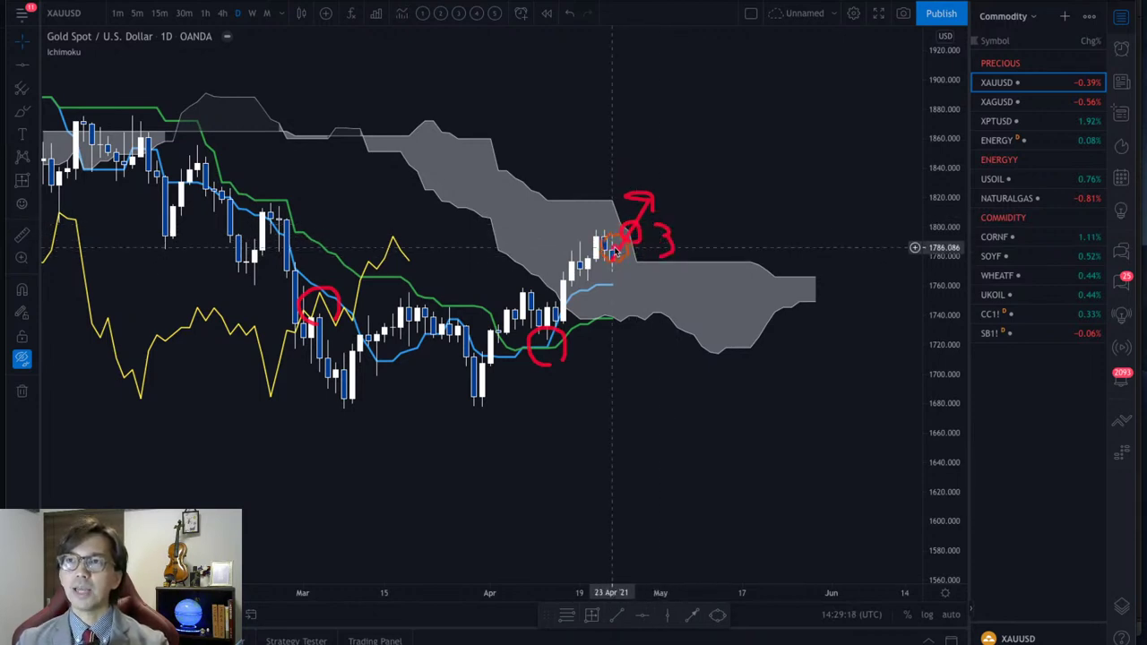
mouse_move(641, 212)
mouse_down()
mouse_move(669, 197)
mouse_move(691, 158)
mouse_move(707, 174)
mouse_up()
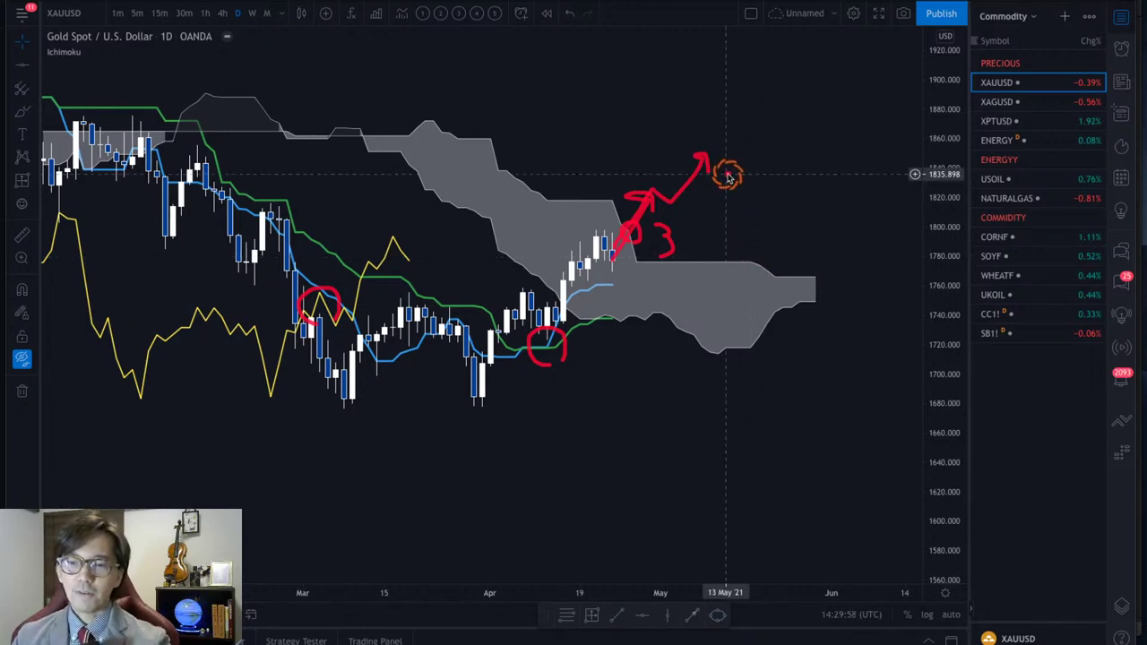
Clear the chart annotations, switch to the trading website and scroll to Free Education.
key(e)
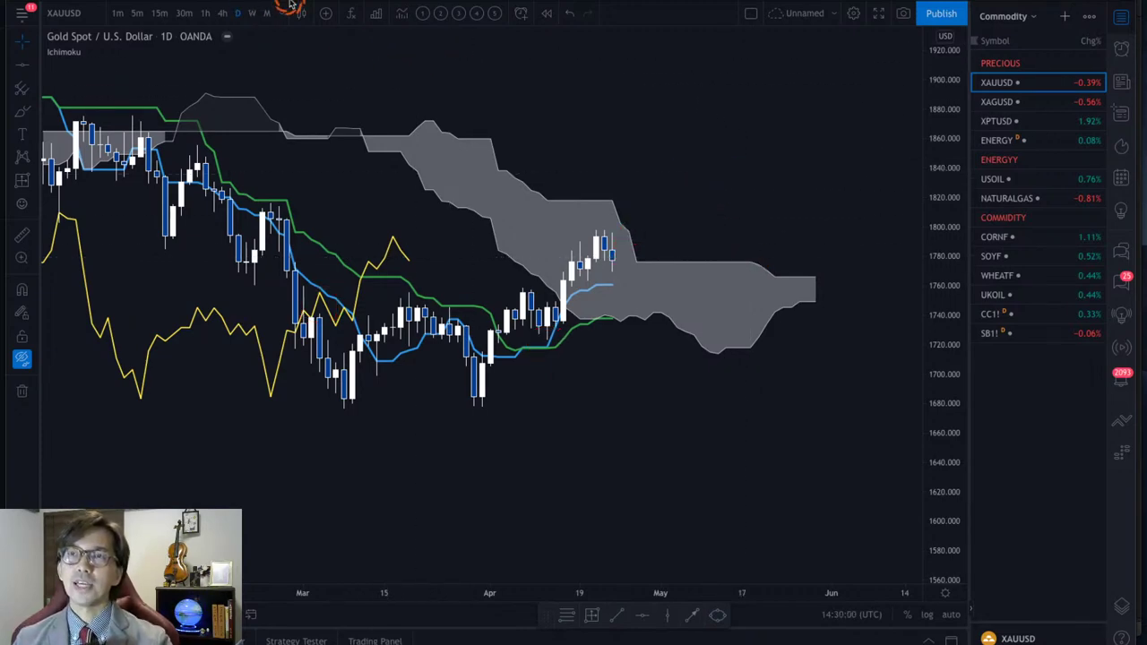
key(ctrl+super+Right)
scroll(218, 123, down, 10)
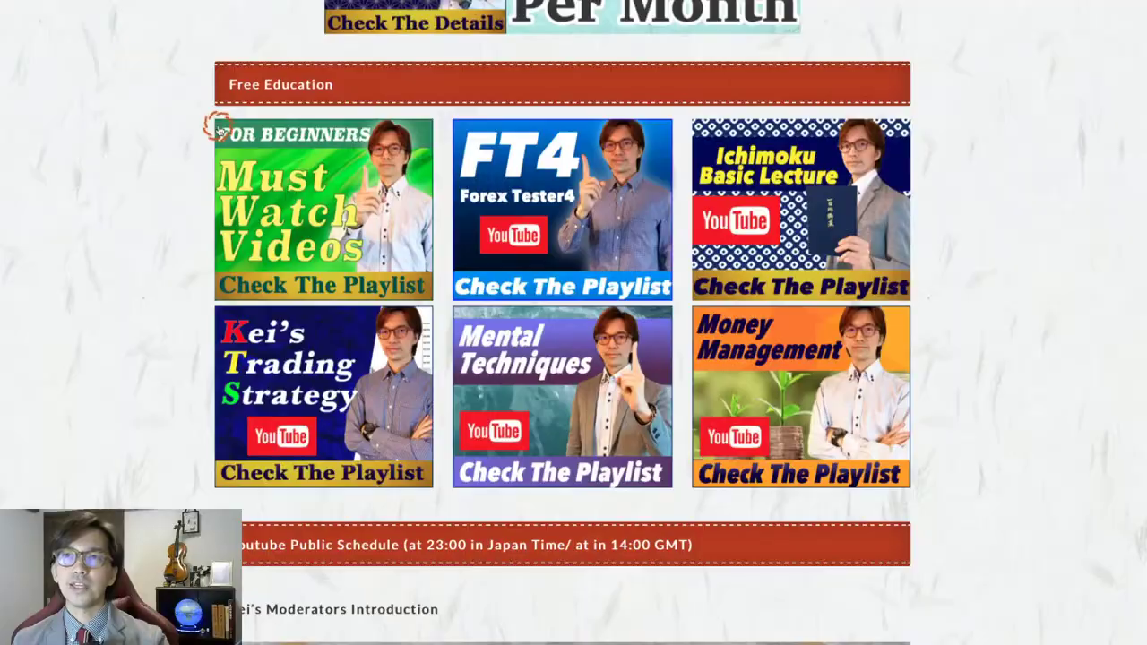
scroll(419, 192, up, 10)
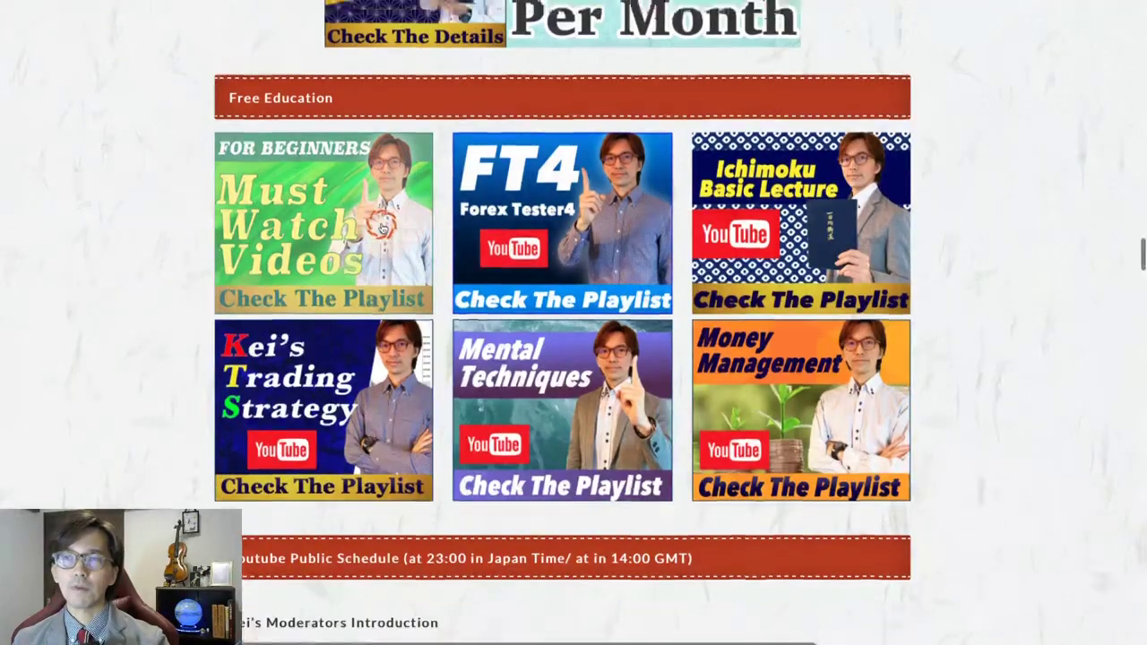
scroll(382, 228, up, 6)
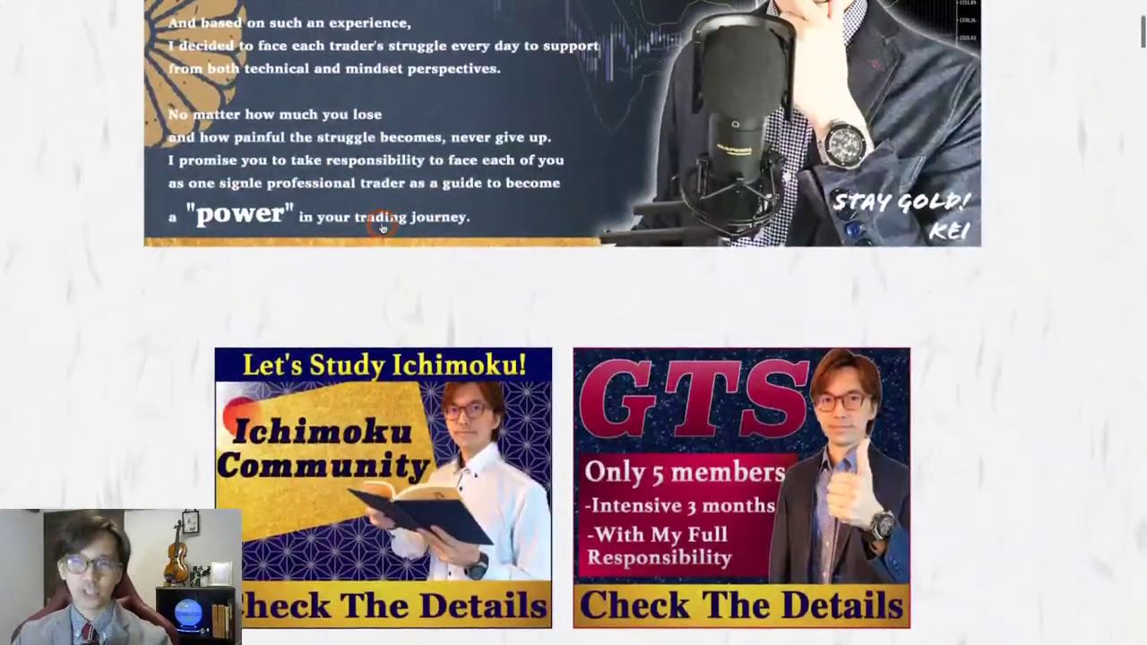
scroll(381, 227, down, 3)
scroll(381, 227, down, 10)
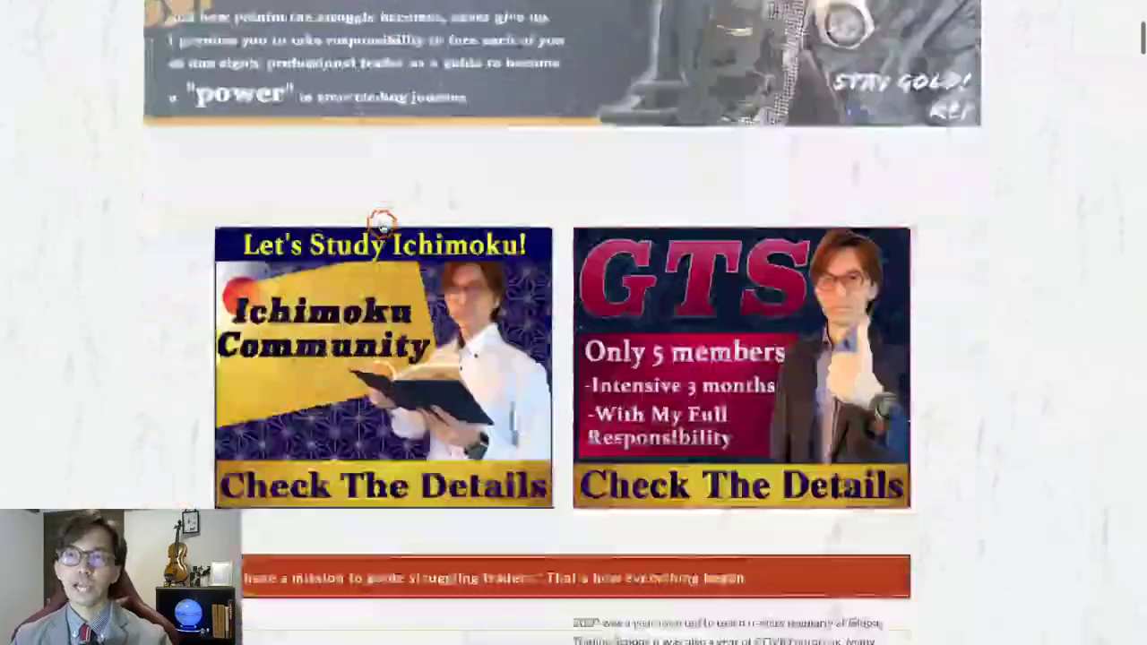
scroll(381, 226, down, 10)
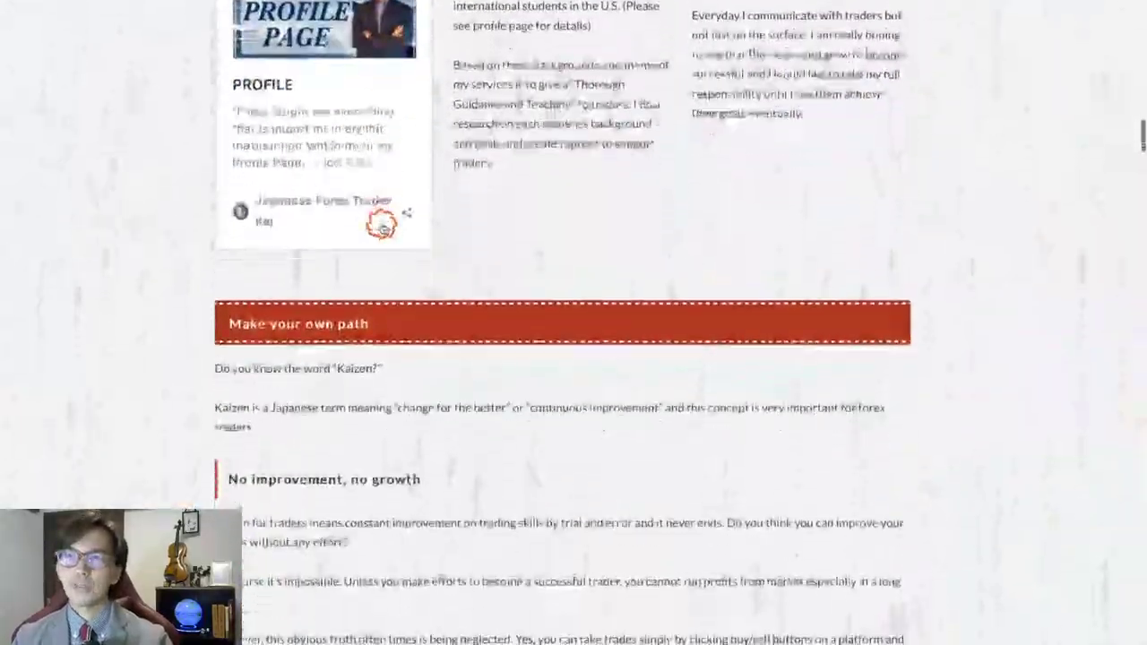
scroll(380, 226, down, 12)
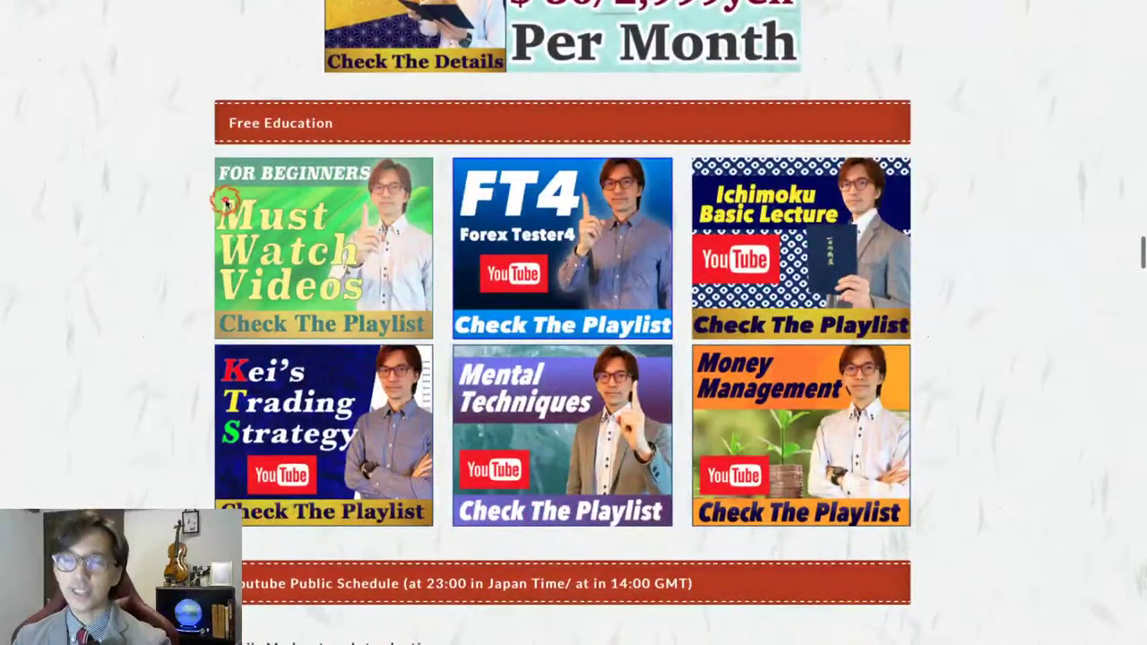
Point red arrows at the FT4 and Kei's Trading Strategy playlists, then clear them.
mouse_move(105, 51)
mouse_down()
mouse_move(371, 116)
mouse_move(464, 158)
mouse_up()
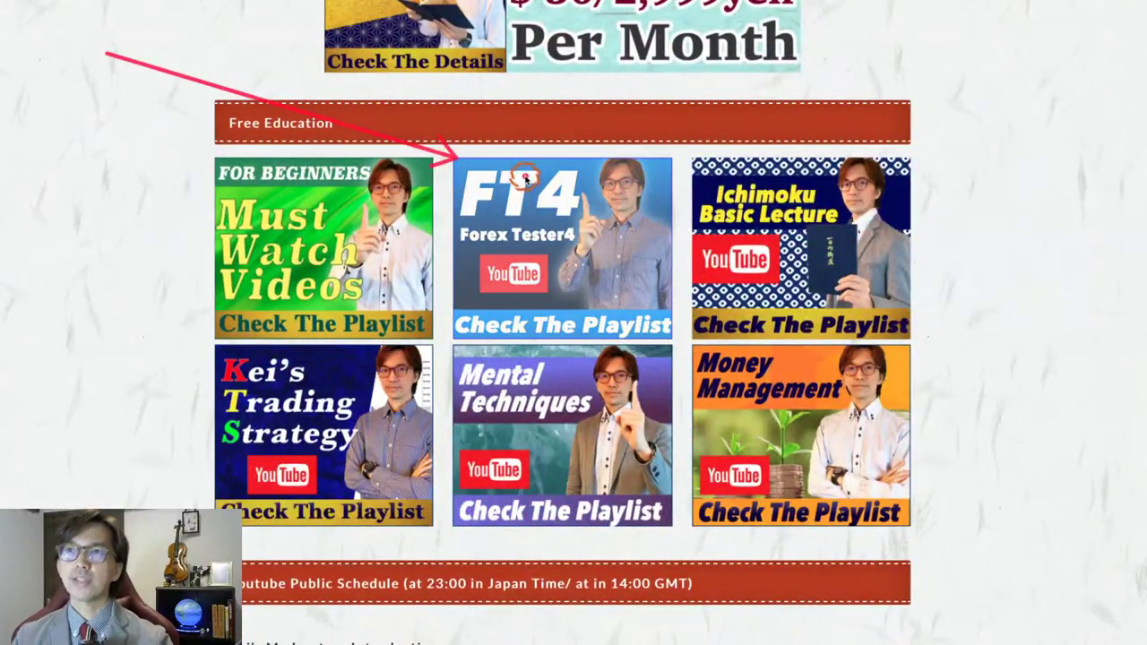
drag(5, 467, 199, 434)
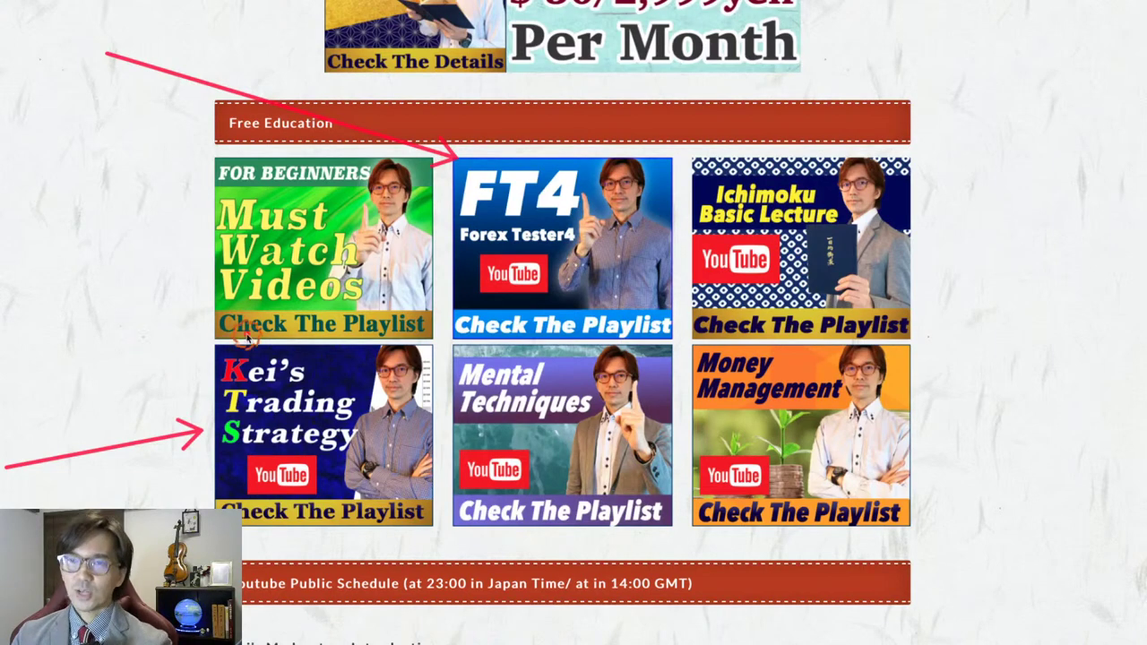
key(Escape)
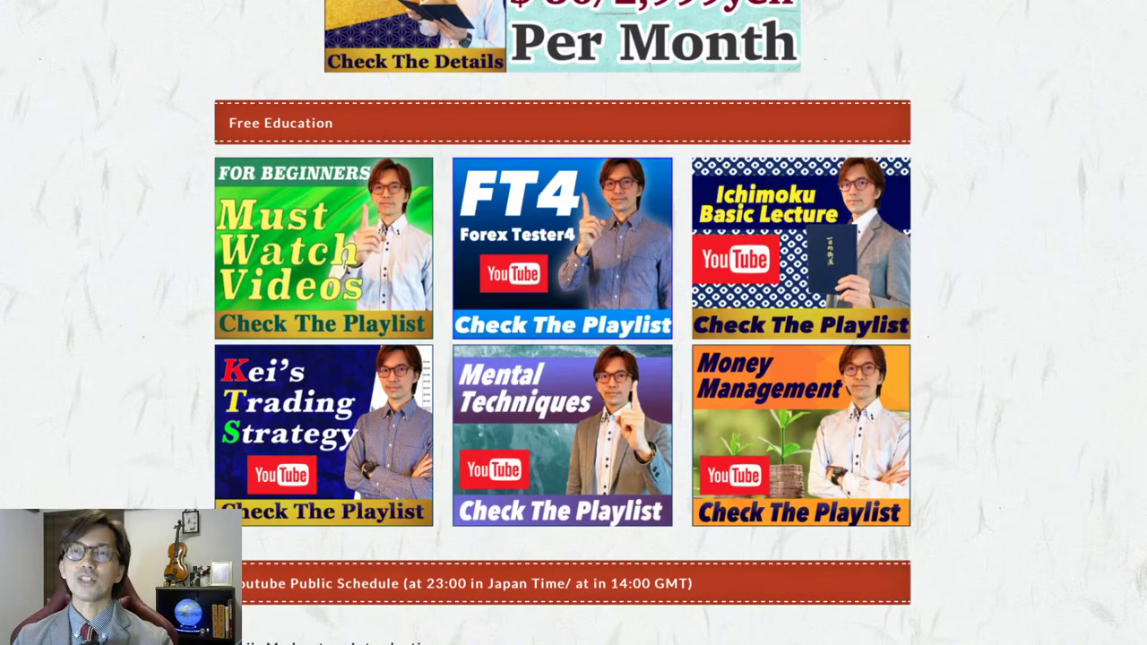
Return to the daily XAUUSD chart, sketch red arrows along the rise, then clear them.
key(ctrl+Left)
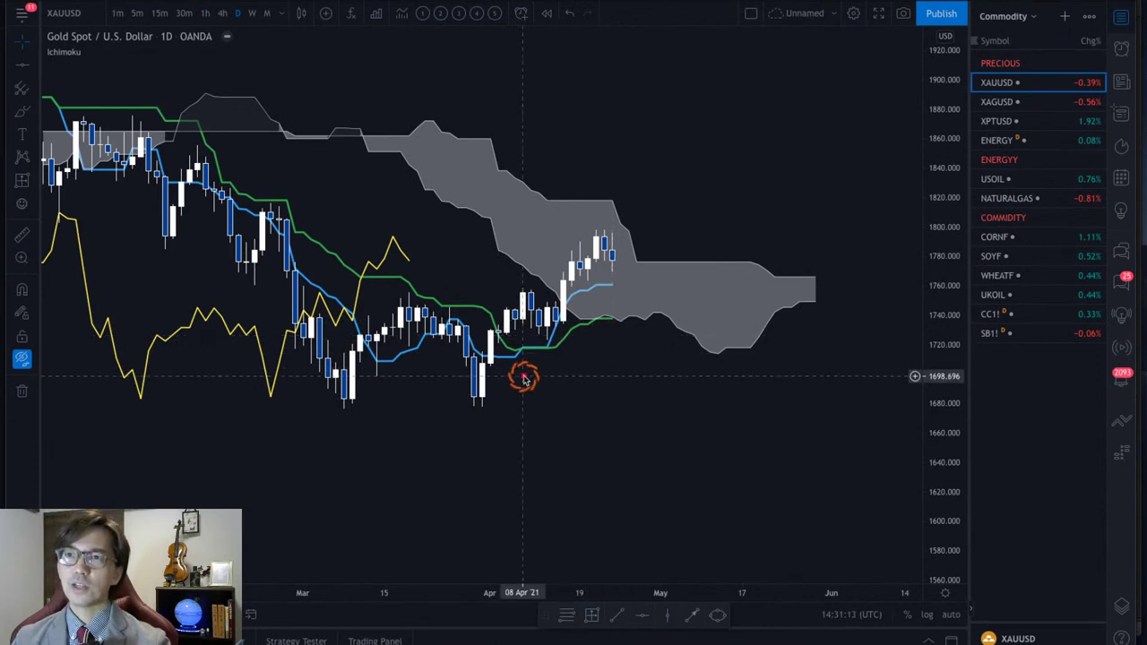
mouse_move(484, 401)
mouse_down()
mouse_move(481, 376)
mouse_move(518, 302)
mouse_move(545, 332)
mouse_move(570, 274)
mouse_move(599, 251)
mouse_move(617, 269)
mouse_move(661, 201)
mouse_move(665, 224)
mouse_up()
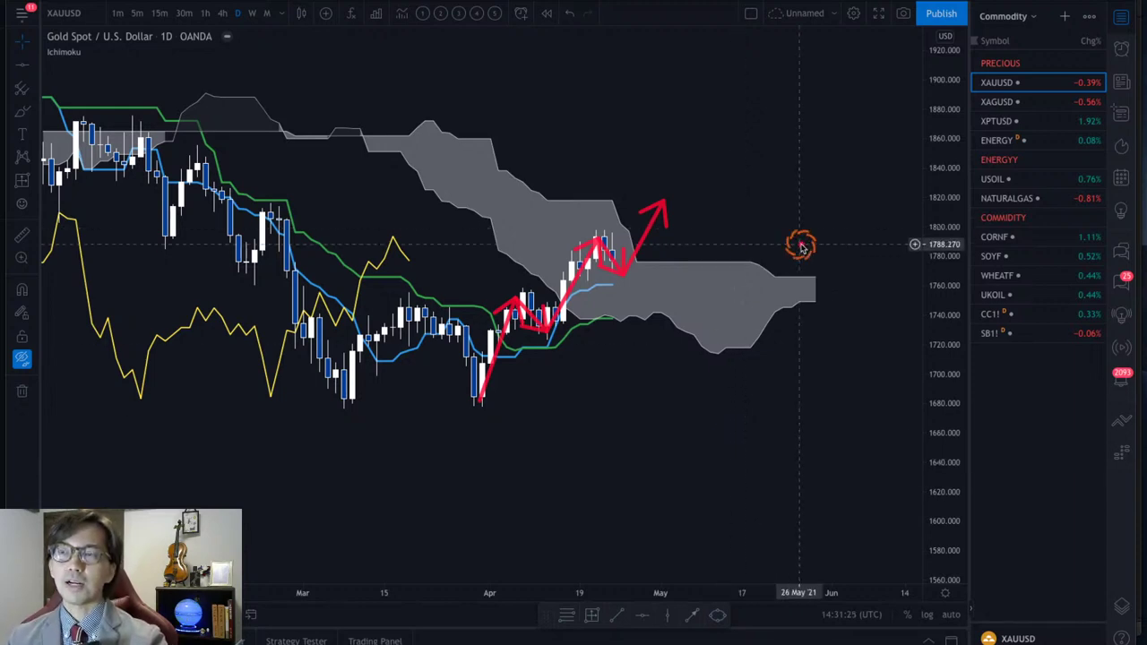
key(Escape)
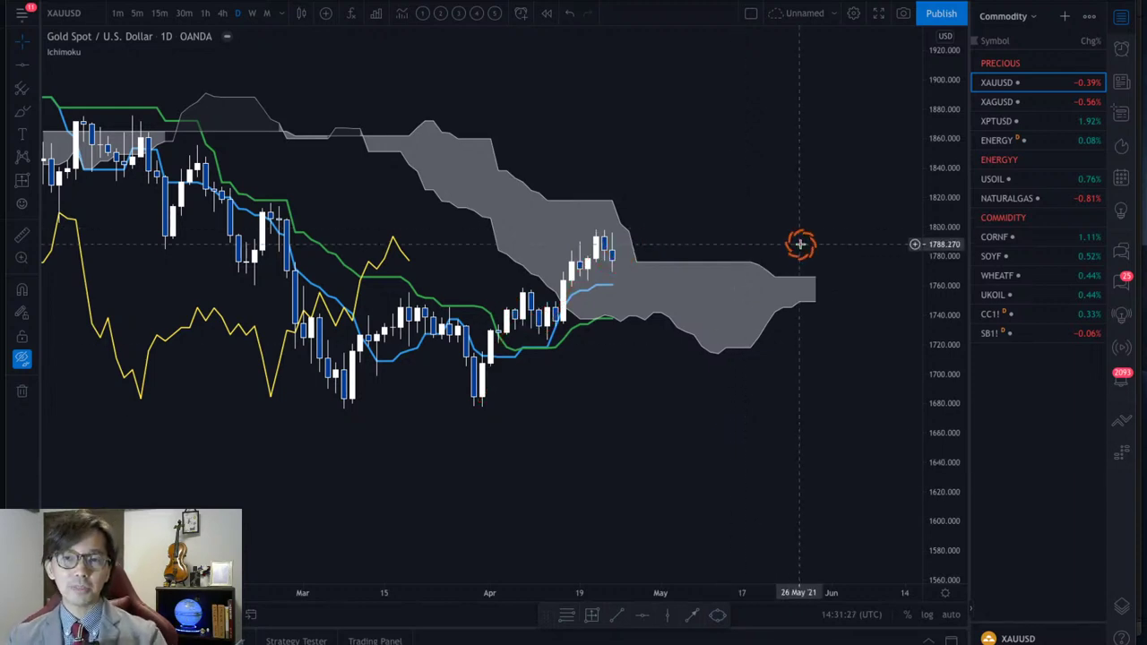
Unhide the chart drawings and rescale the time and price axes to enlarge the candles.
click(19, 356)
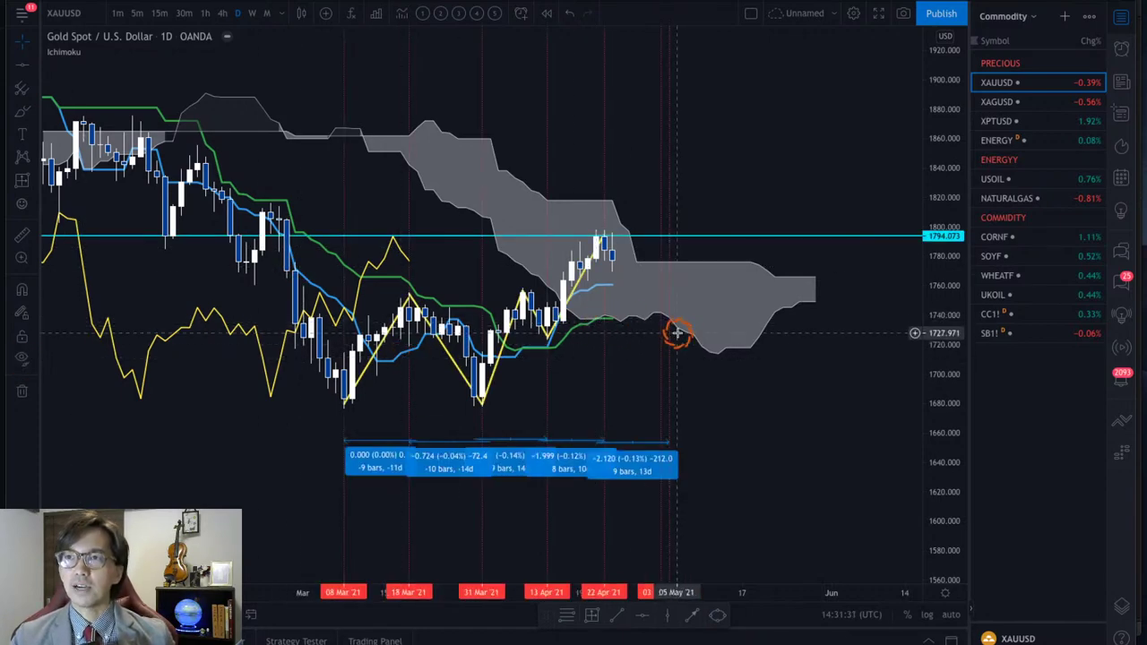
drag(547, 594, 353, 591)
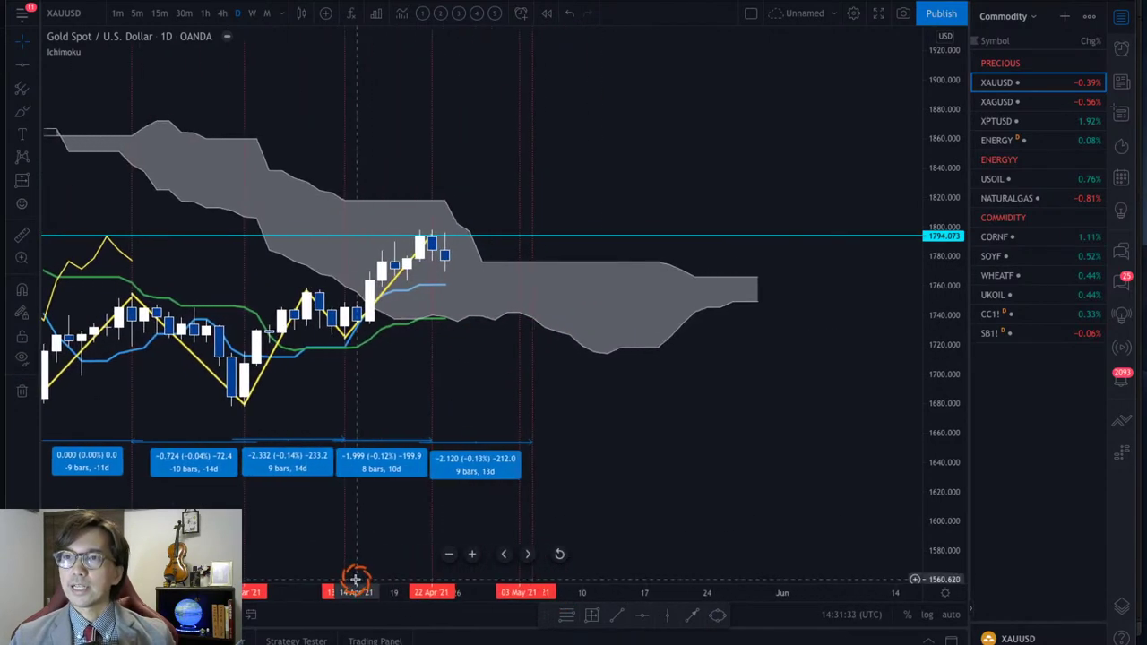
drag(589, 400, 797, 400)
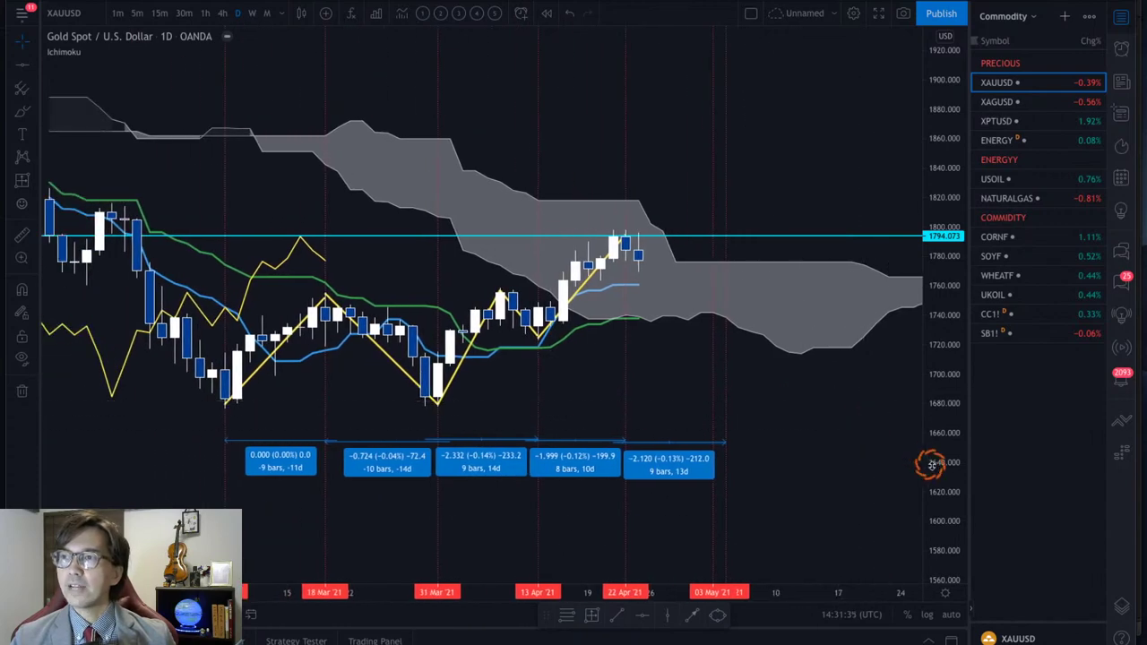
mouse_move(949, 420)
mouse_down()
mouse_move(950, 453)
mouse_move(950, 419)
mouse_up()
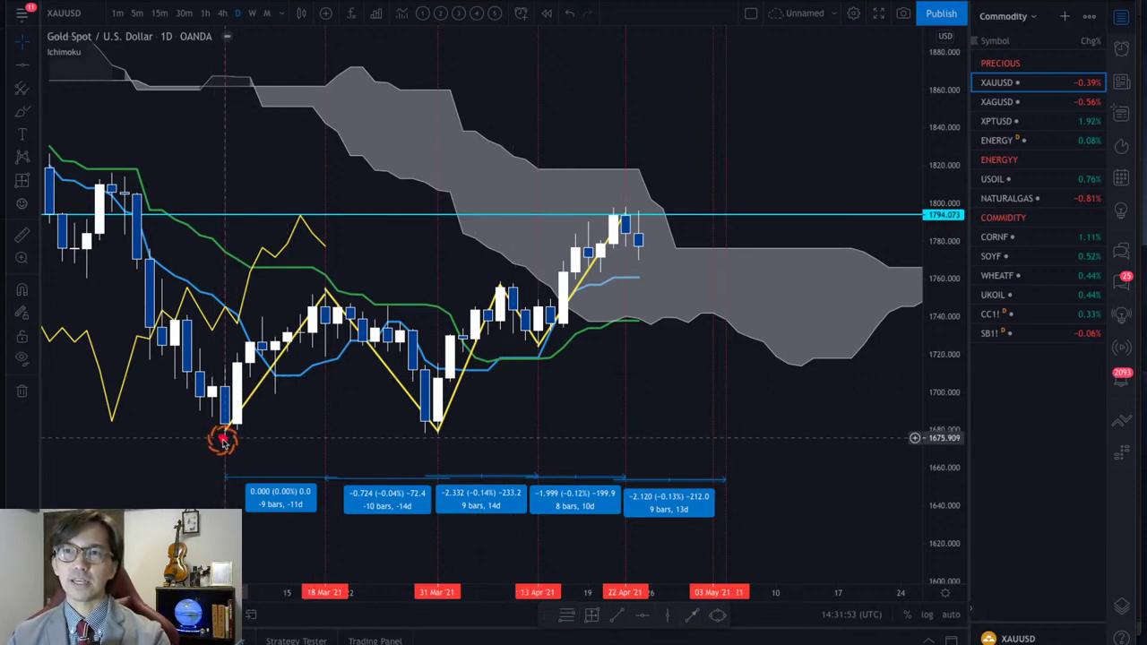
Trace the swing from the 18 Mar high down to the 31 Mar low.
click(327, 287)
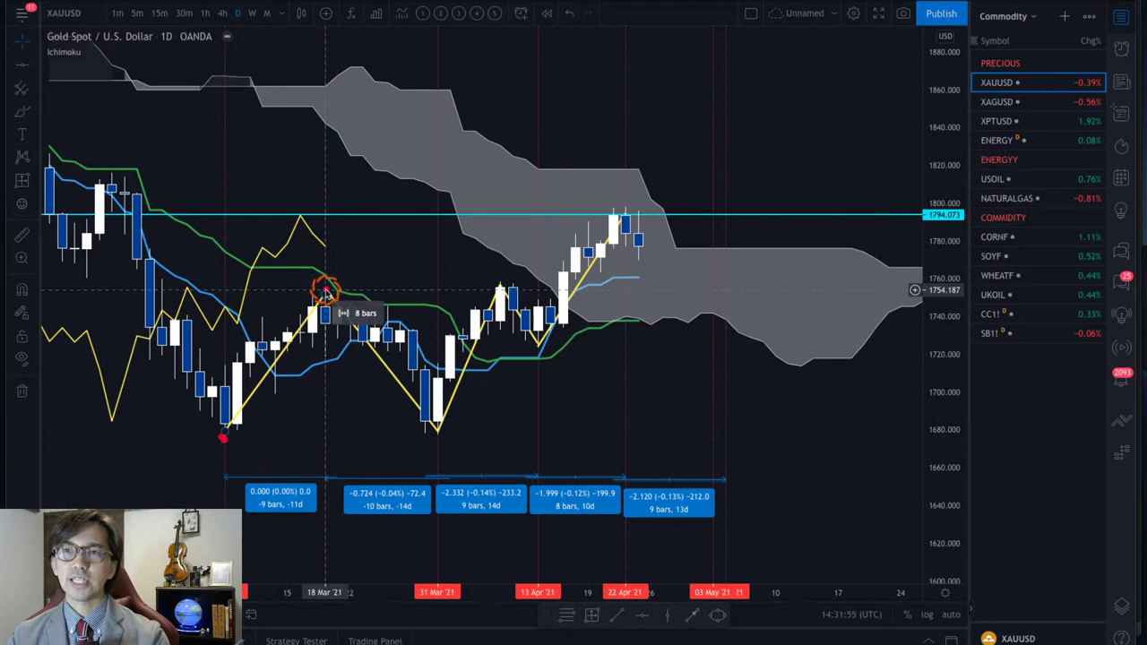
click(324, 293)
click(320, 297)
drag(320, 298, 436, 437)
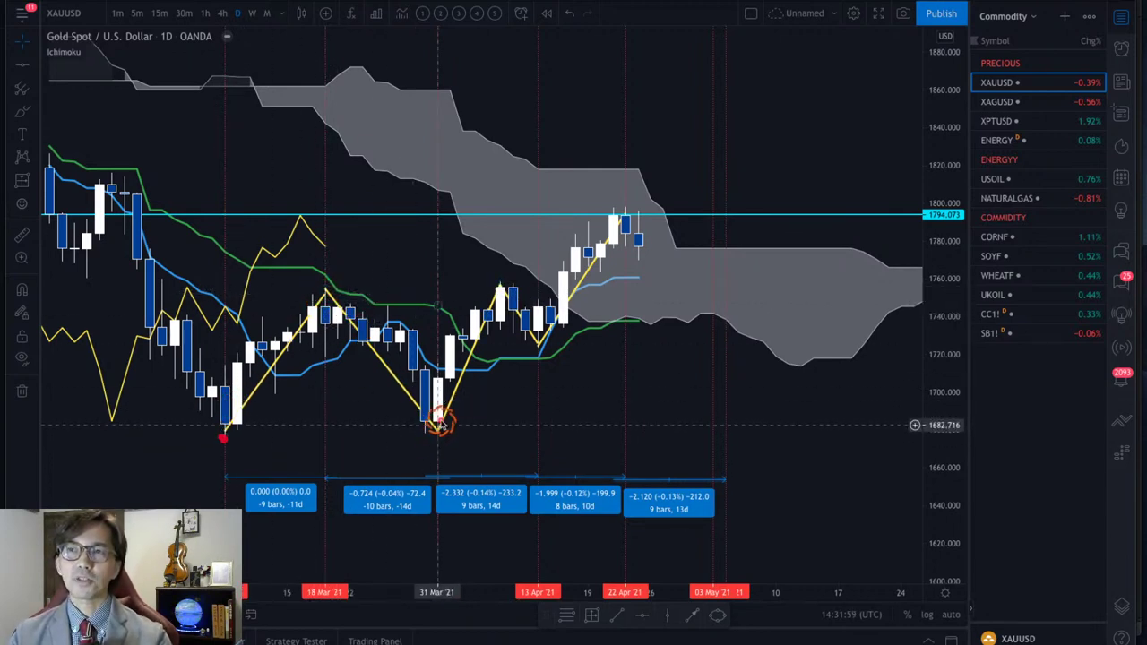
Mark the April swing points, then draw a red up-arrow from the last candle with a check mark.
click(500, 287)
click(533, 345)
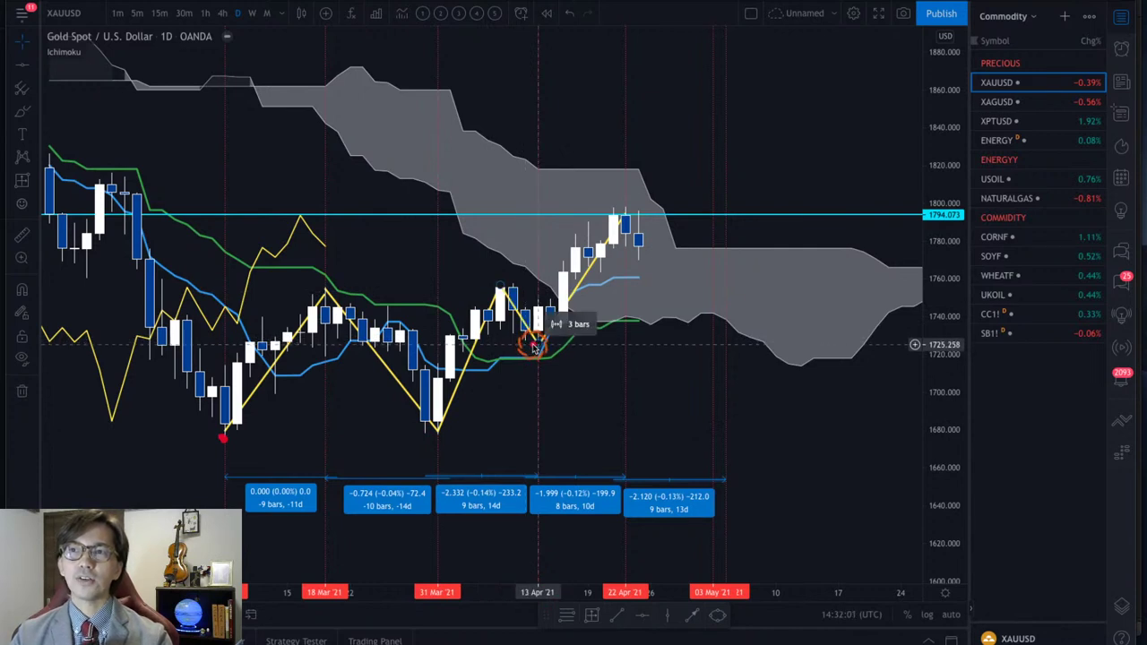
click(611, 229)
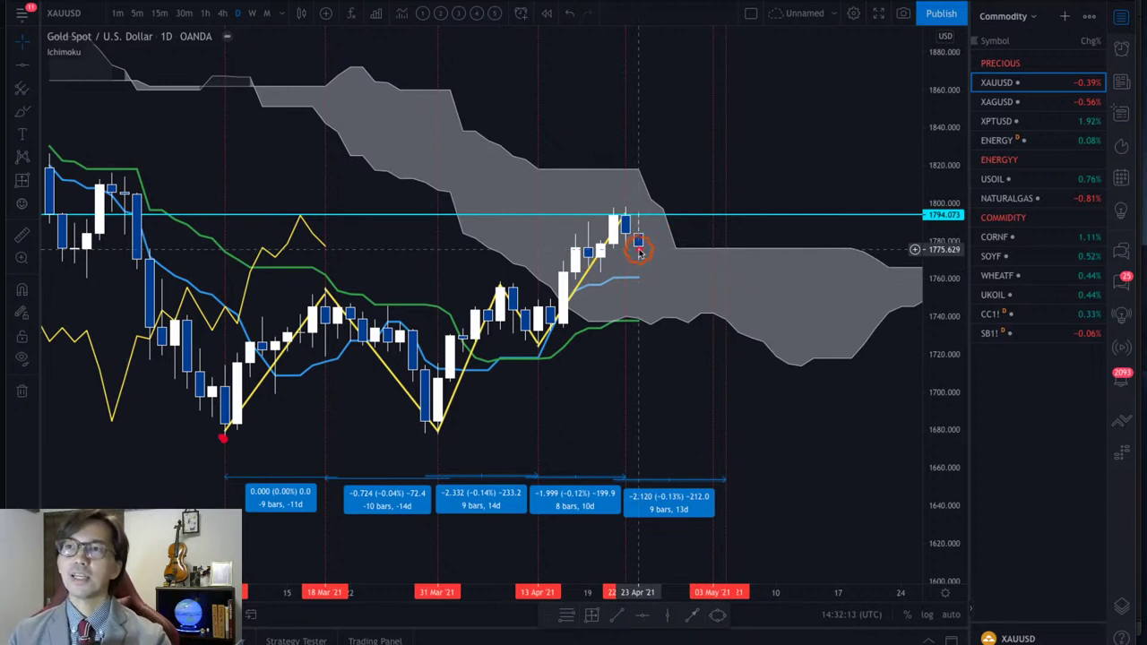
drag(639, 252, 707, 154)
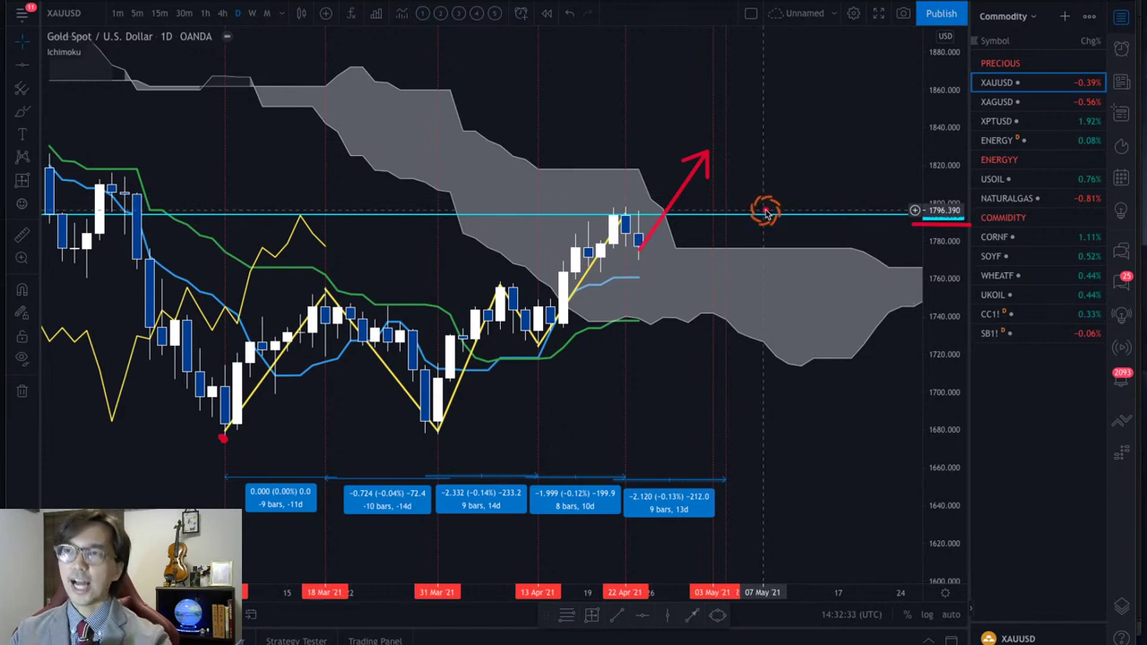
mouse_move(740, 191)
mouse_down()
mouse_move(749, 209)
mouse_move(763, 189)
mouse_up()
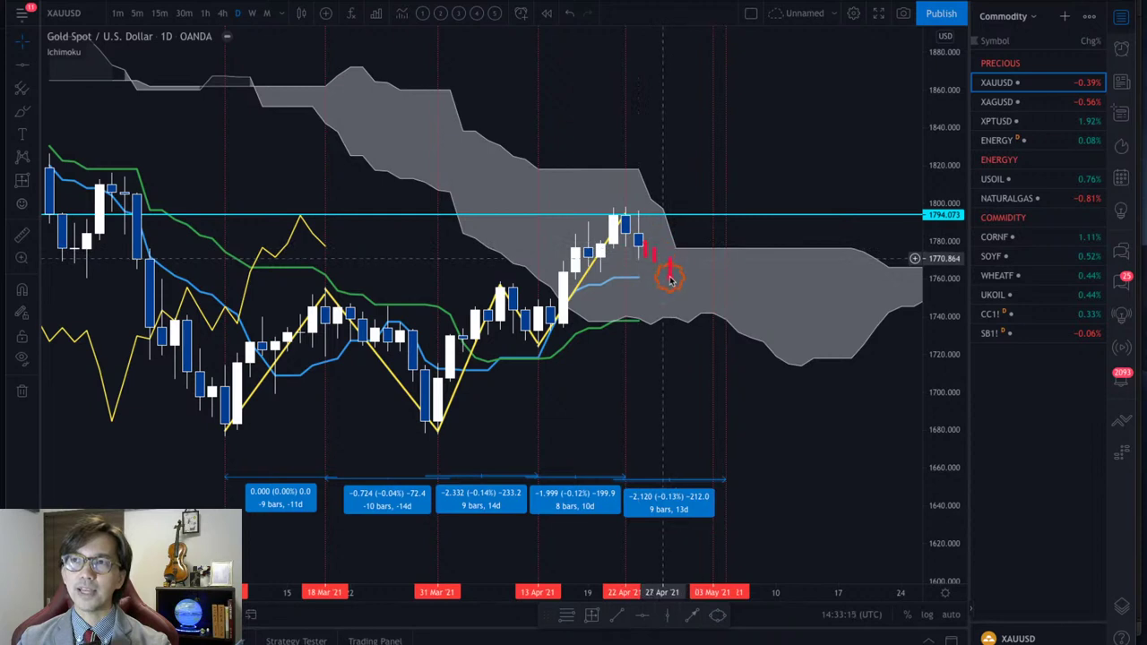
Sketch red future candles after the gold price, remove them, and open the USOIL chart.
mouse_move(686, 252)
mouse_down()
mouse_move(687, 263)
mouse_move(708, 242)
mouse_up()
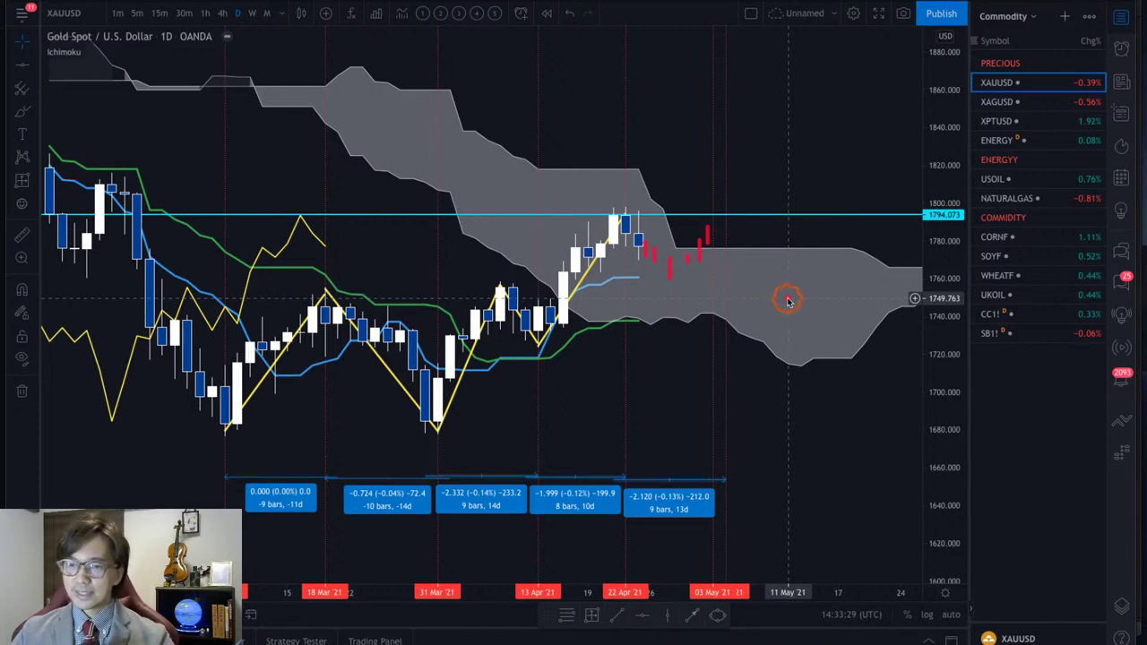
key(Escape)
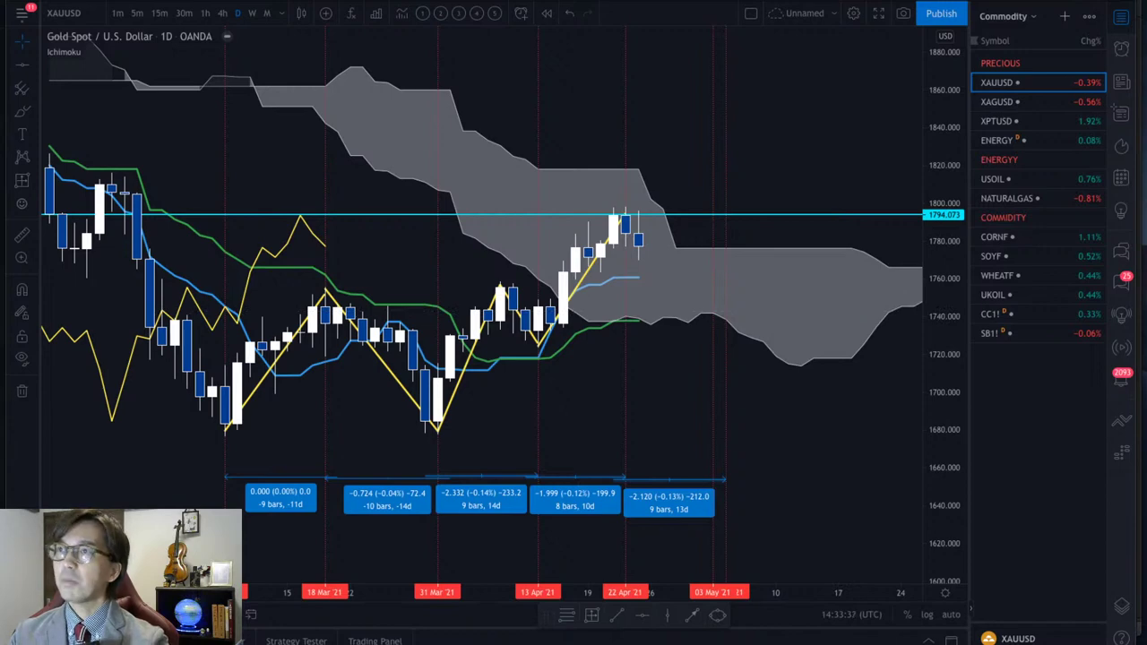
click(1029, 184)
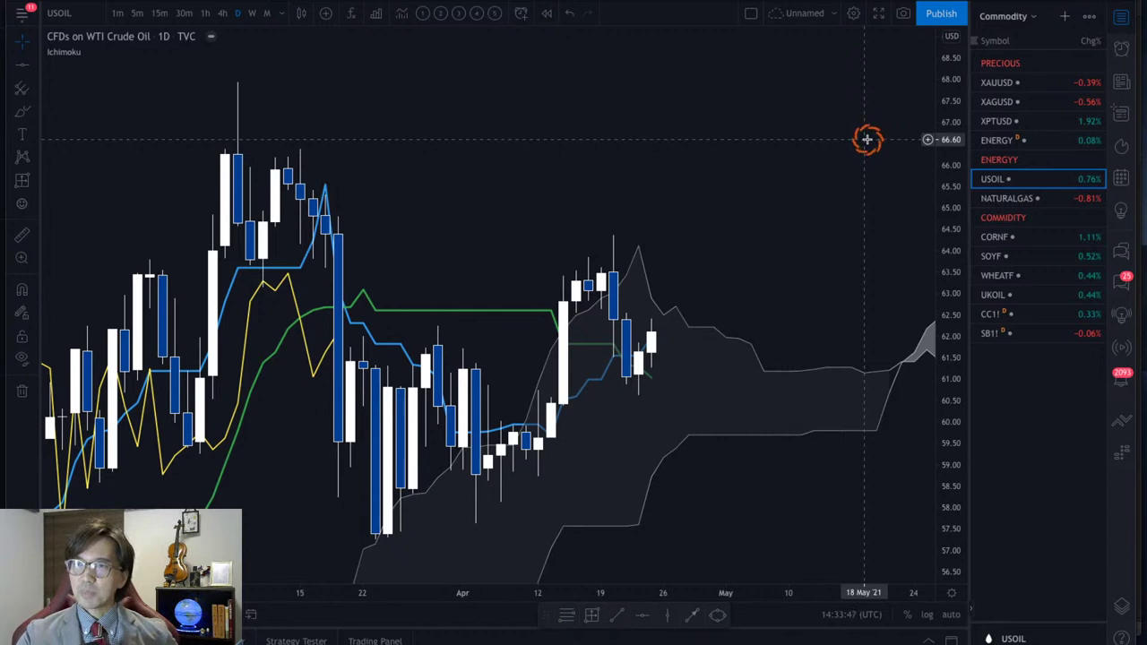
Switch USOIL to the 1W interval and fit the candles and Ichimoku cloud in view.
click(262, 16)
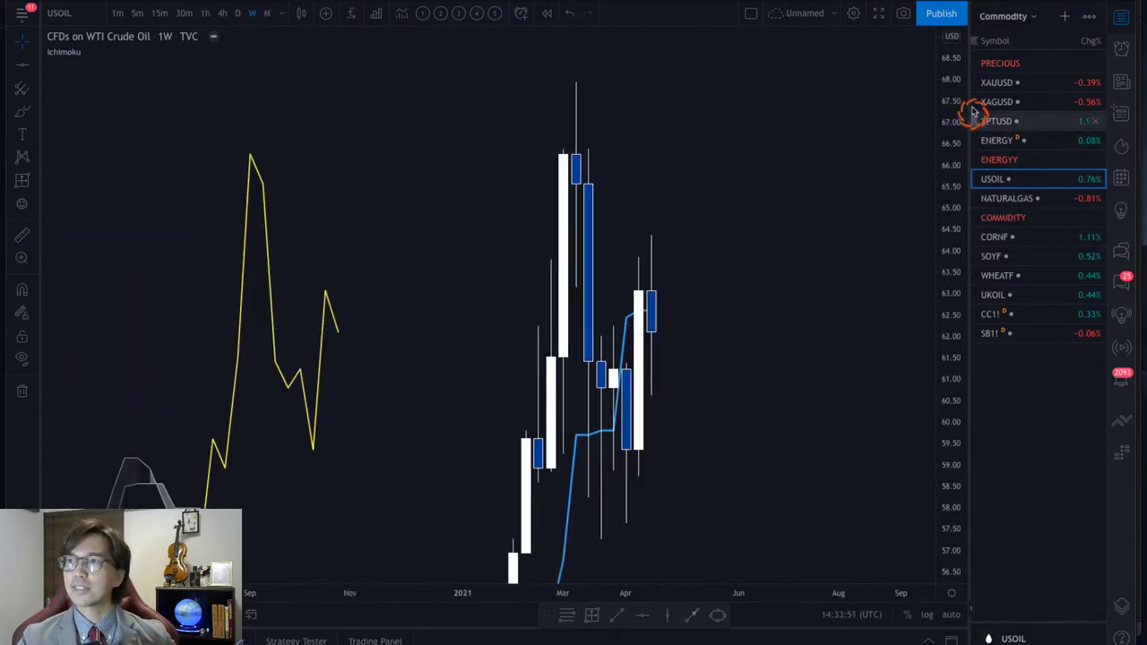
drag(957, 278, 953, 553)
drag(824, 395, 735, 385)
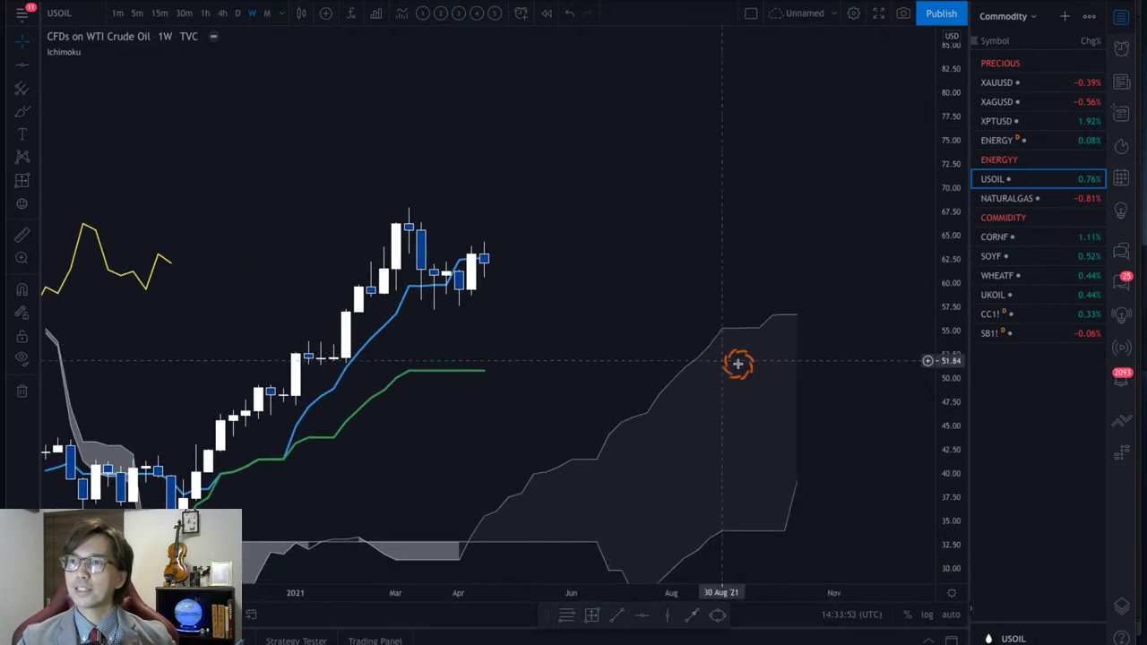
drag(821, 369, 795, 311)
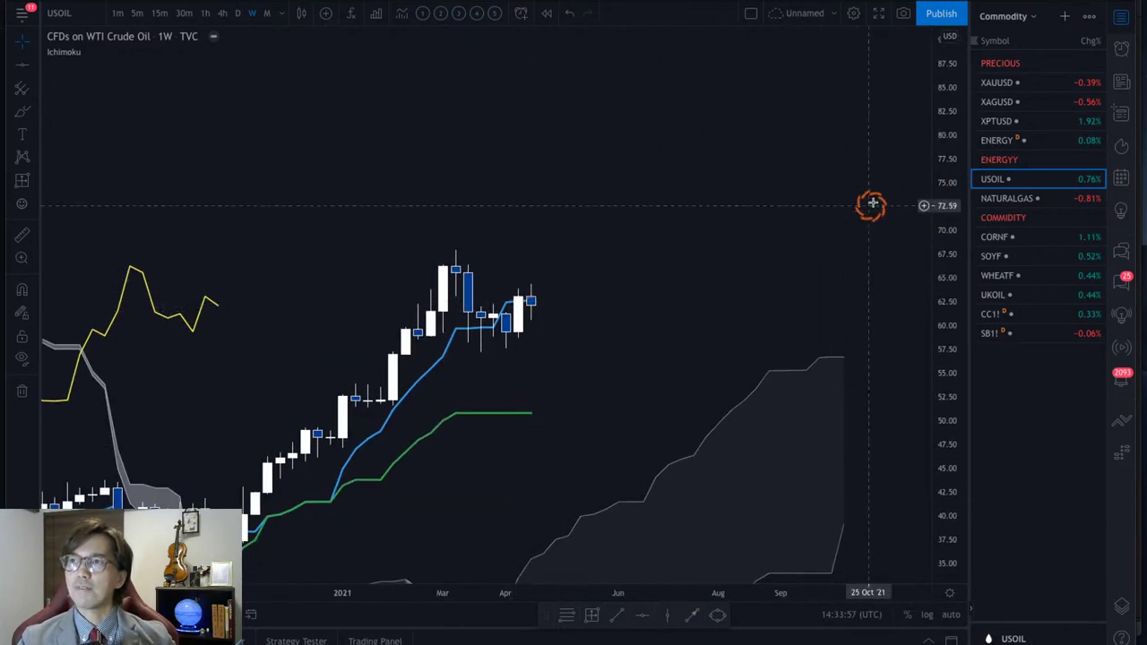
drag(935, 139, 935, 279)
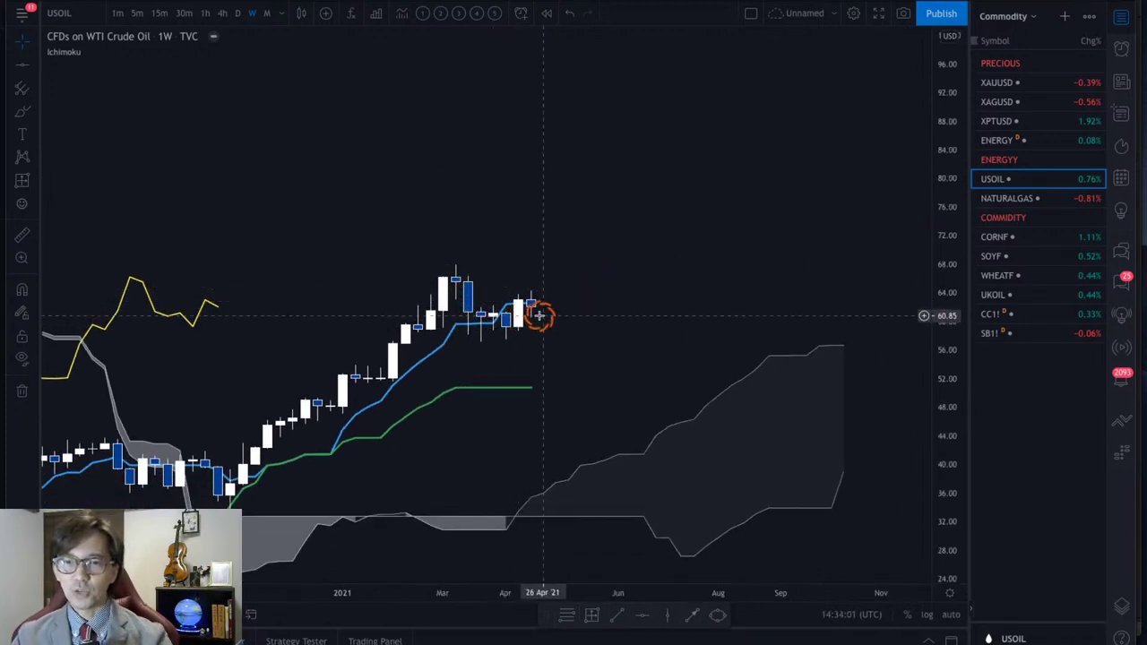
Sketch a red downward arrow from the latest candle, then undo it.
drag(532, 303, 565, 385)
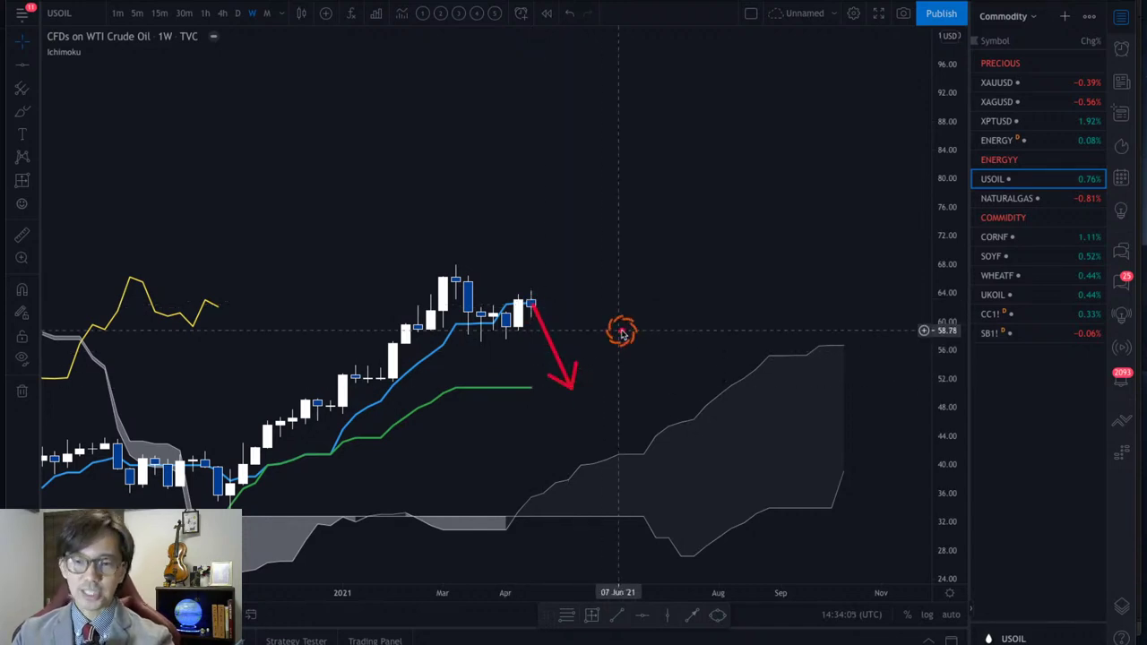
key(ctrl+z)
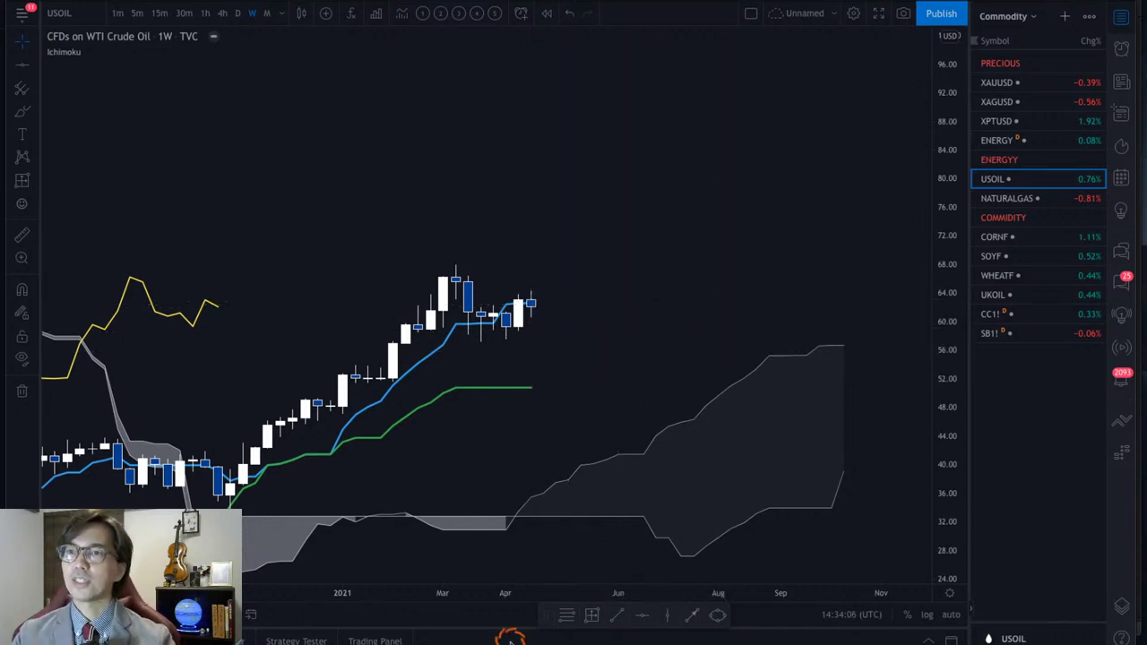
scroll(510, 637, down, 3)
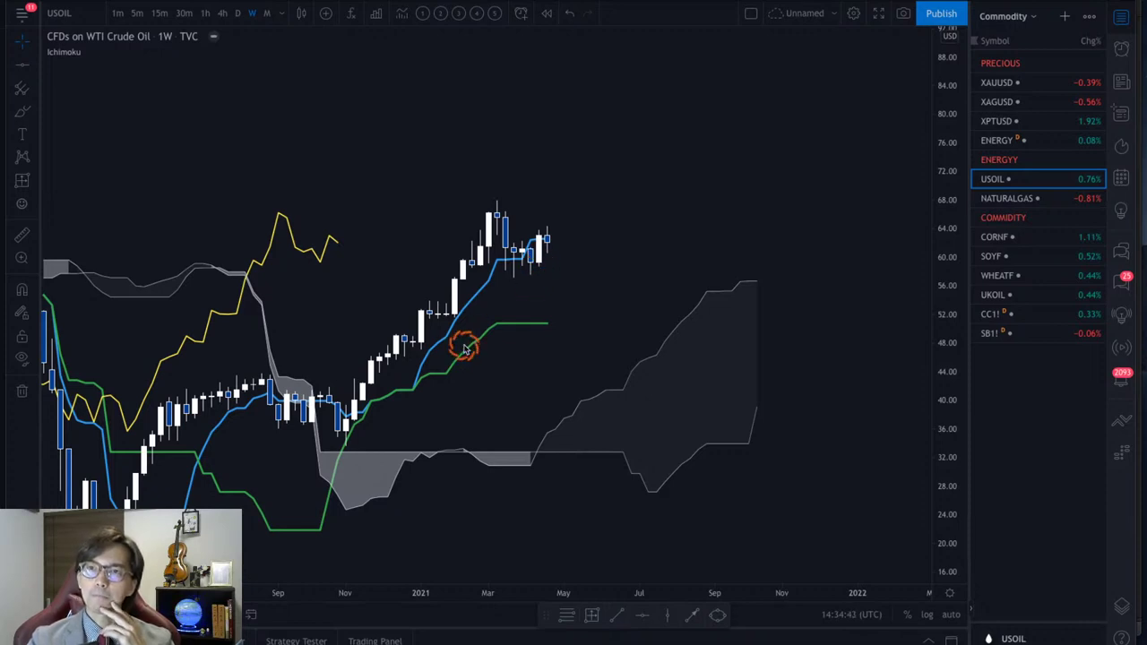
drag(323, 297, 551, 298)
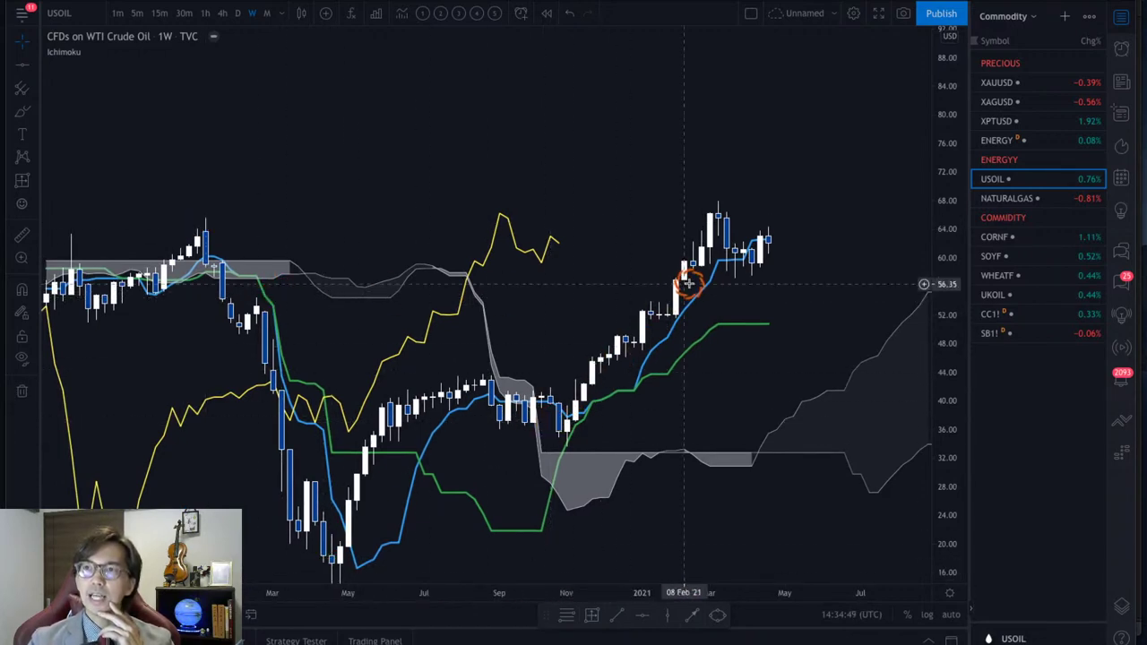
drag(689, 283, 462, 287)
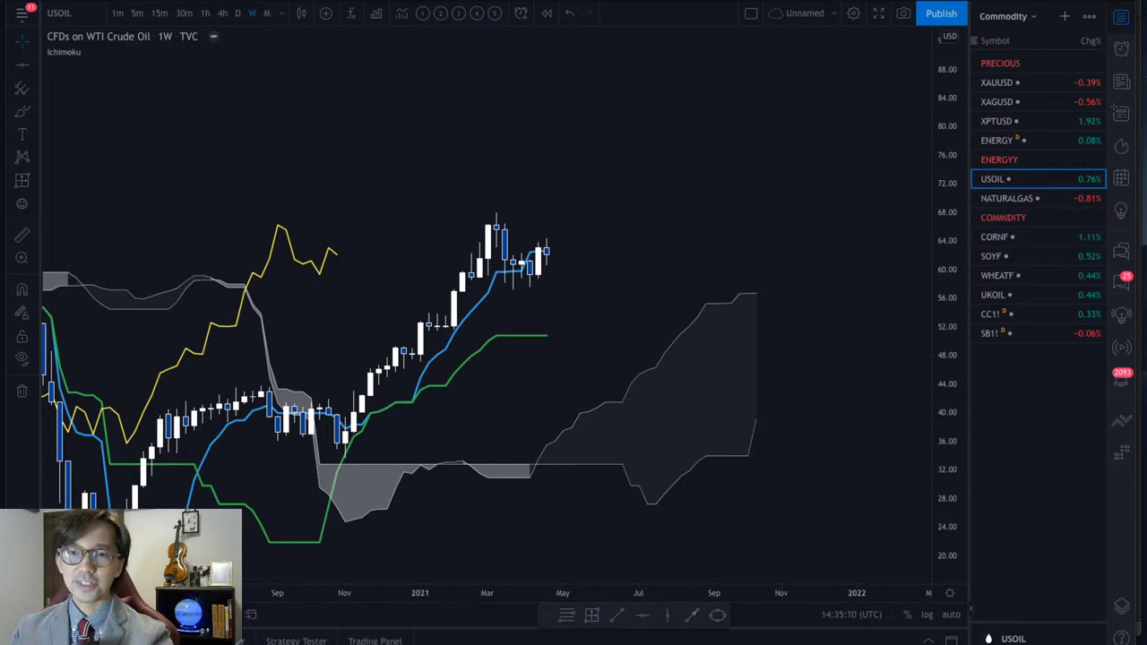
Search for the symbol 'NMX' in the Add symbol dialog, then clear the search.
click(1036, 16)
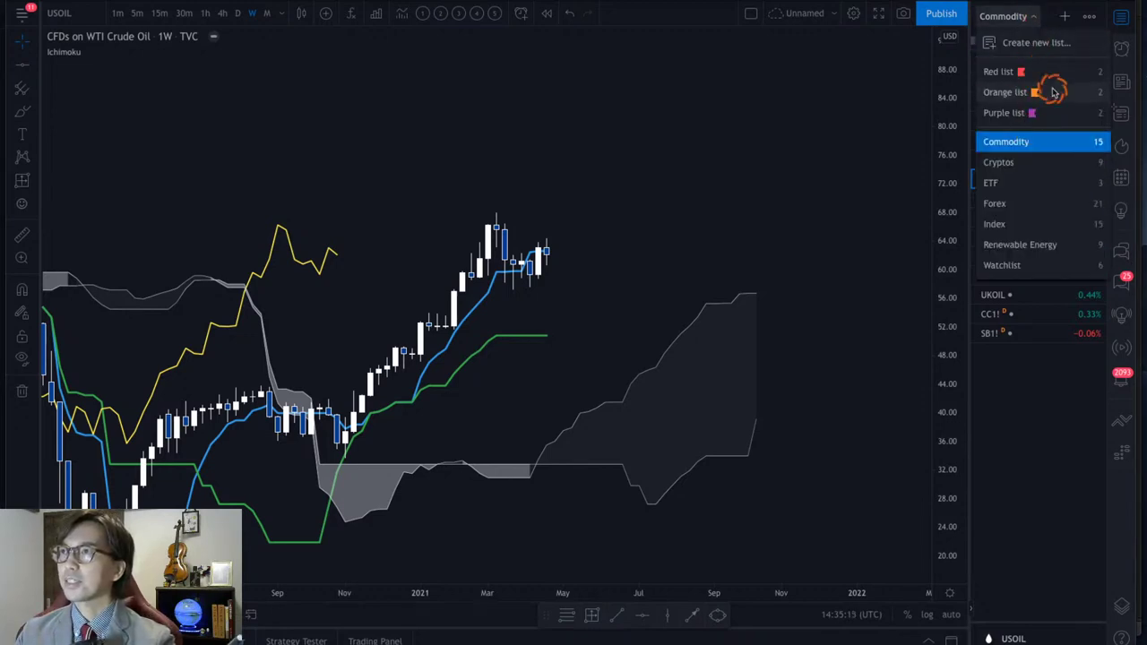
click(1065, 17)
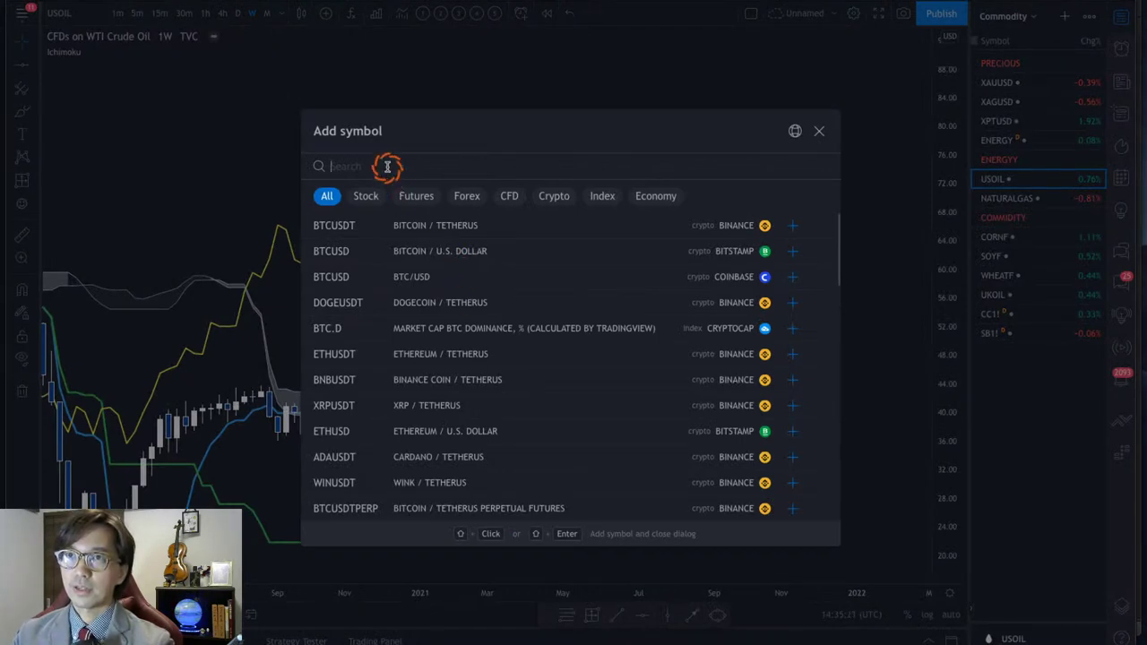
text(N)
text(MX)
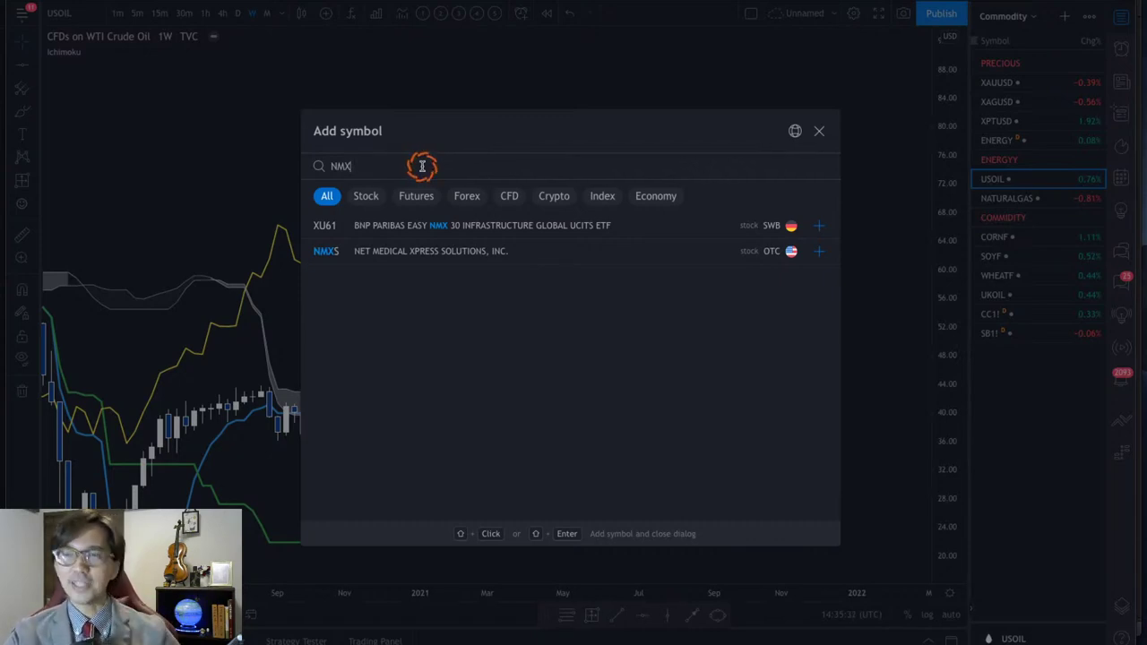
key(BackSpace)
key(BackSpace)
key(BackSpace)
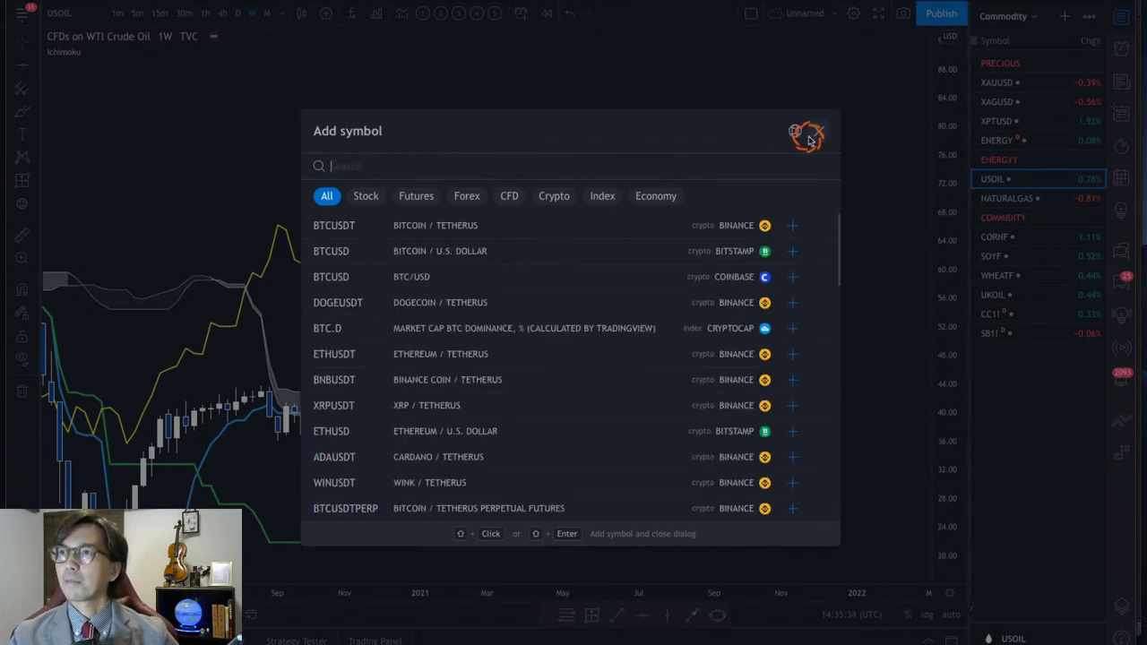
Close the dialog and switch the watchlist to the Index list.
click(816, 133)
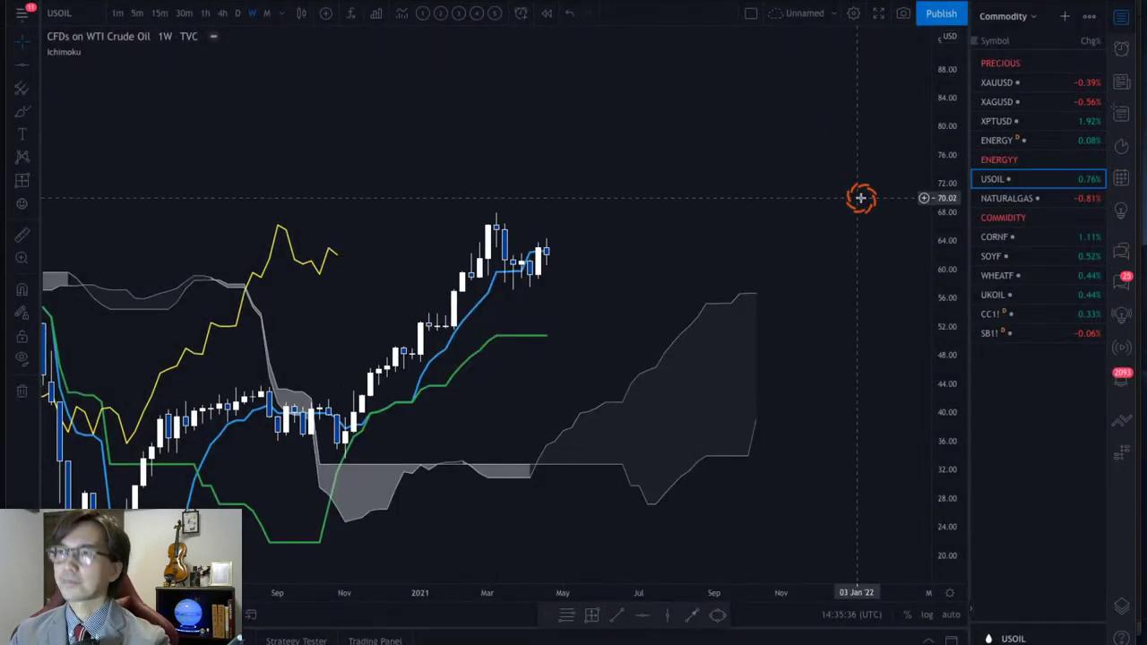
click(1038, 17)
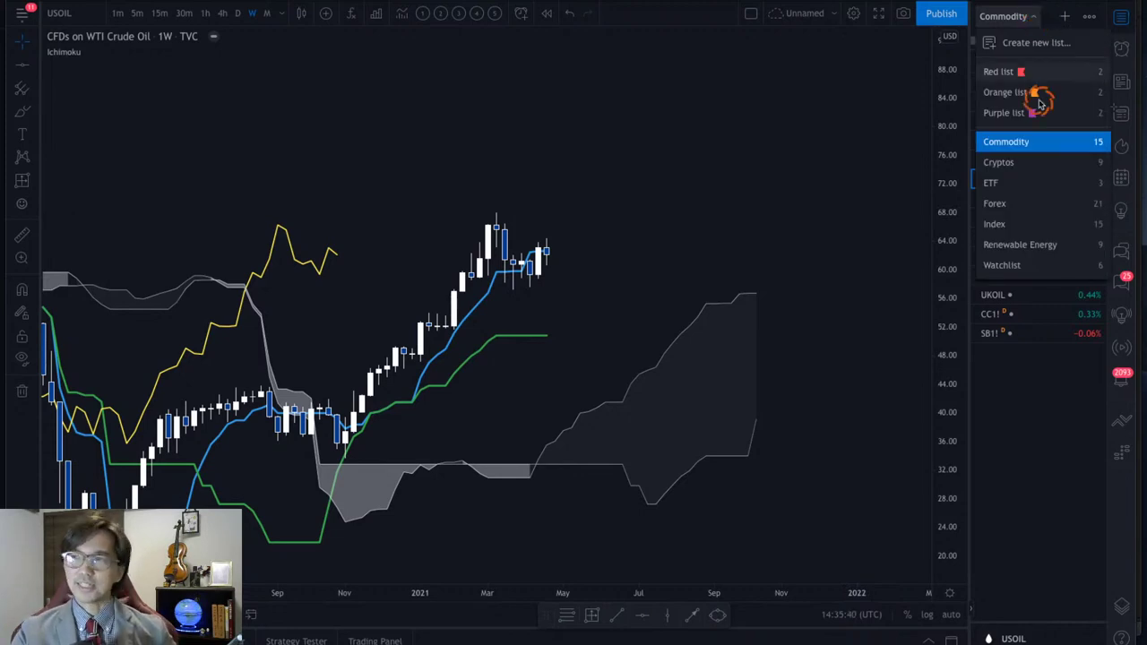
click(1031, 224)
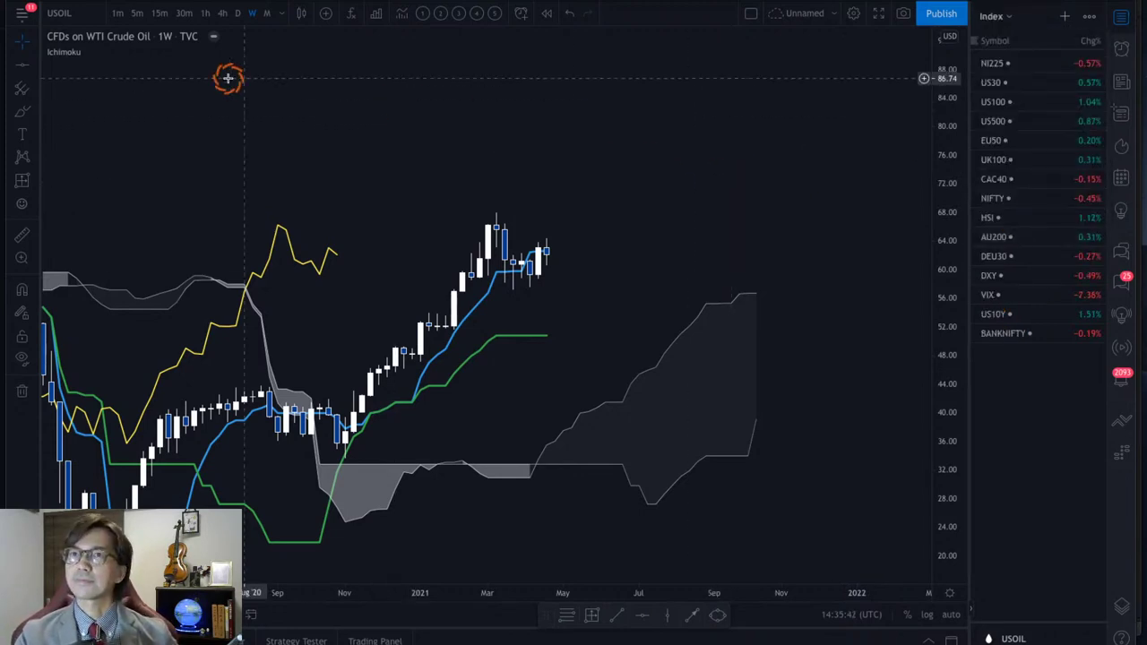
Open the NI225 chart, delete the horizontal line near 27,650, and sketch a red cloud-edge line.
click(1009, 62)
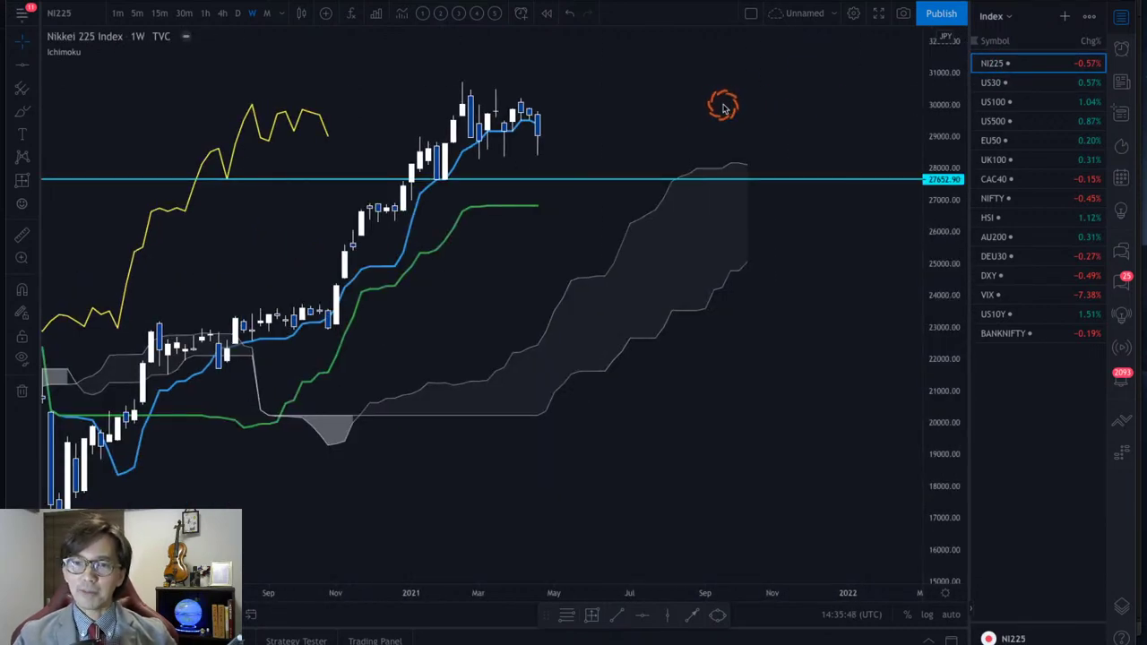
click(655, 180)
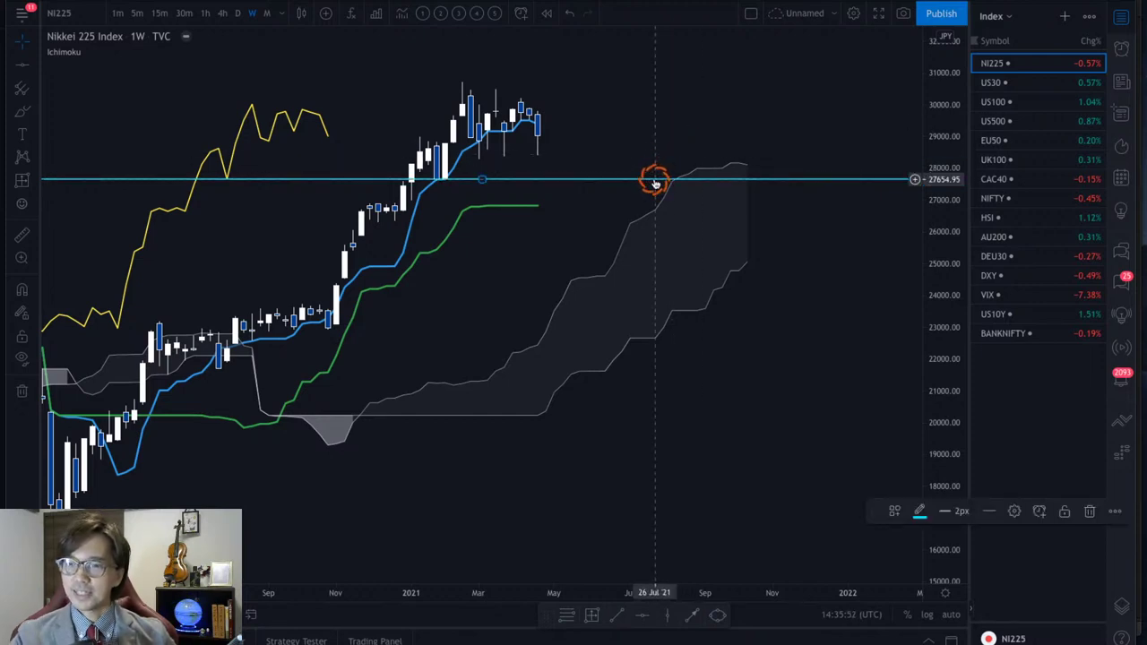
key(Delete)
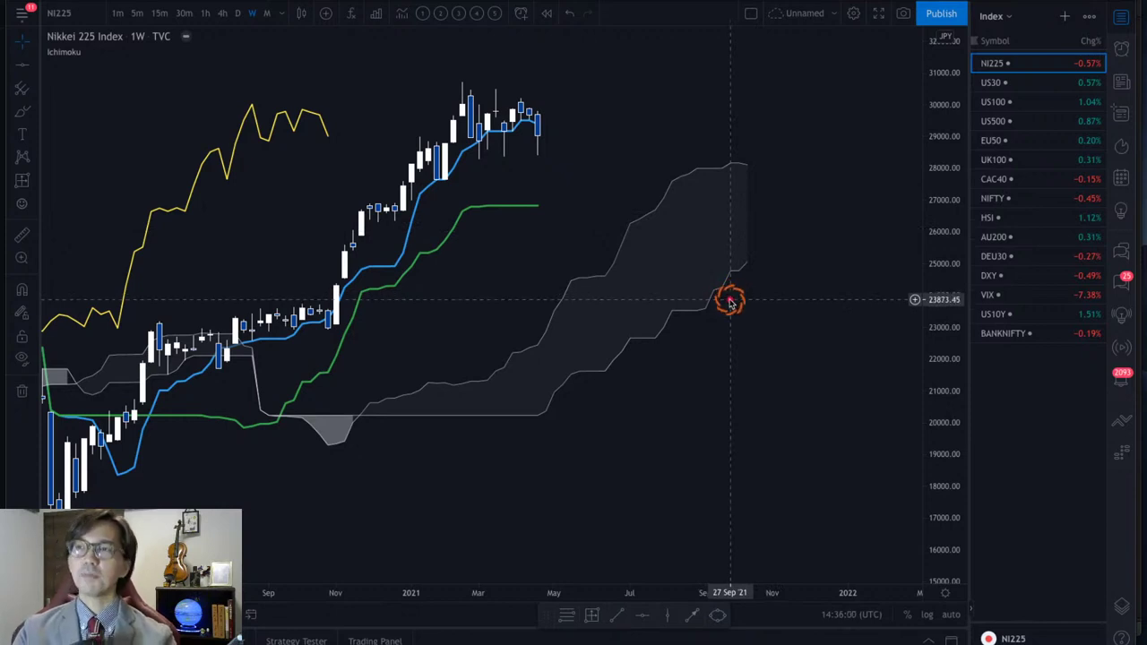
drag(720, 306, 772, 284)
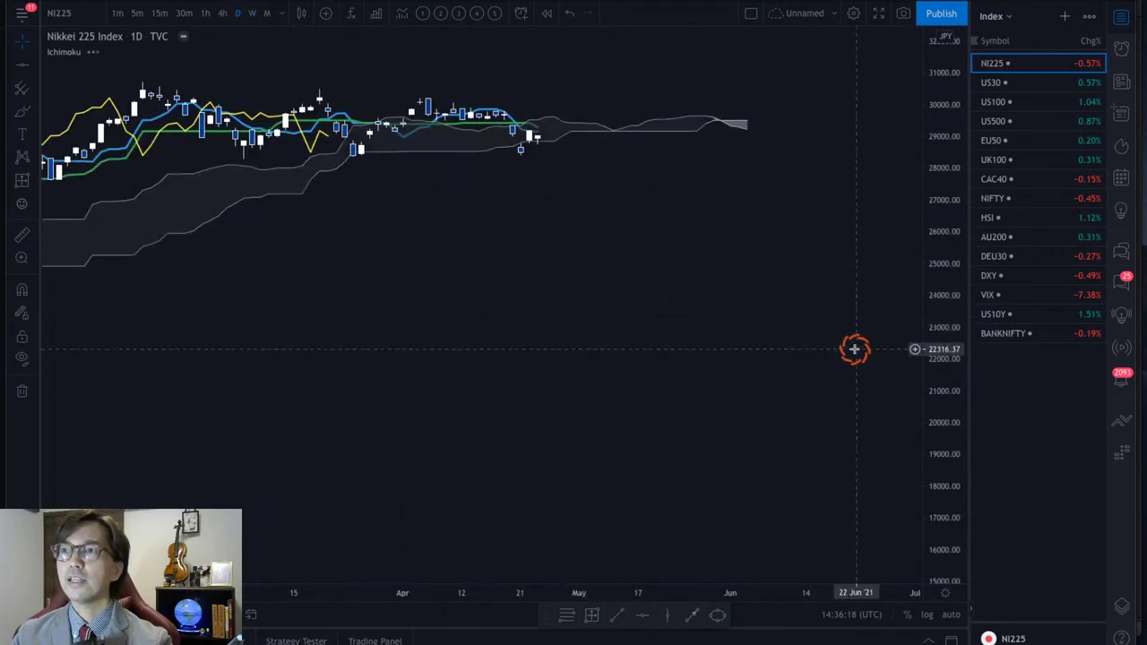
Rescale and pan the Nikkei daily chart, then show Dow Jones (US30) on weekly candles.
drag(929, 454, 859, 152)
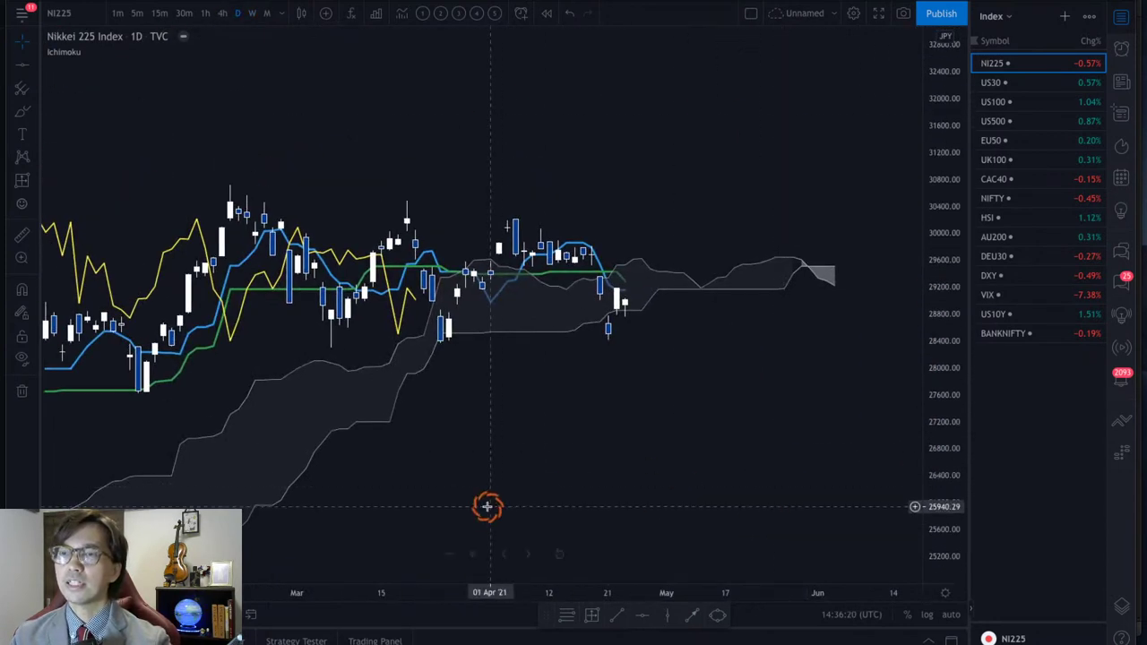
drag(597, 471, 538, 436)
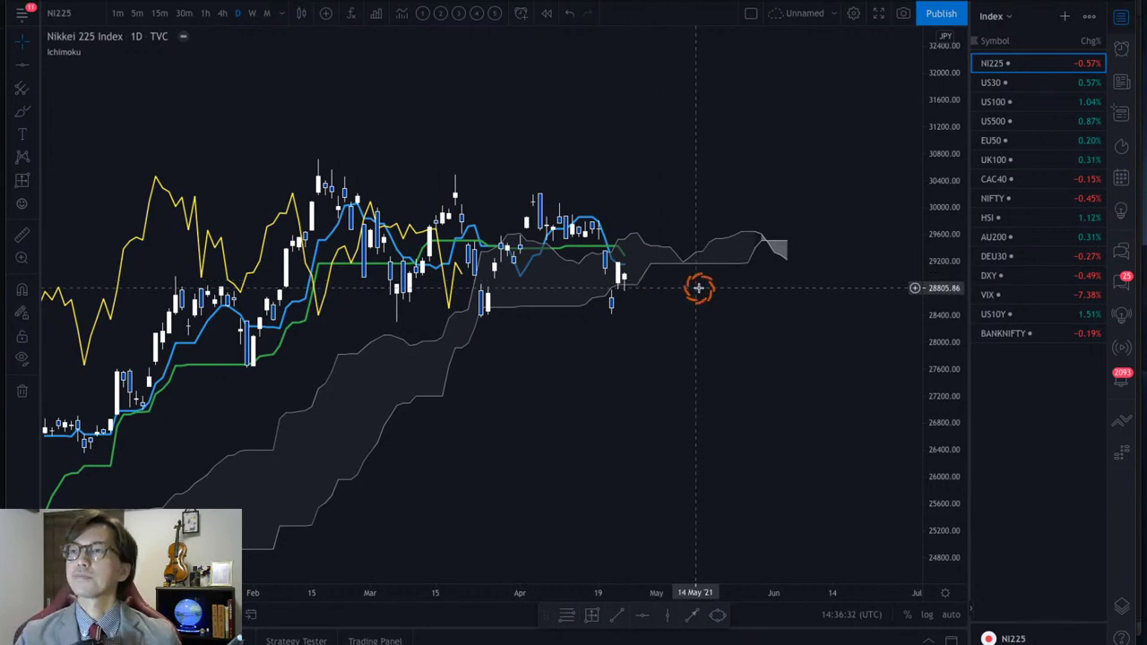
click(258, 18)
click(996, 82)
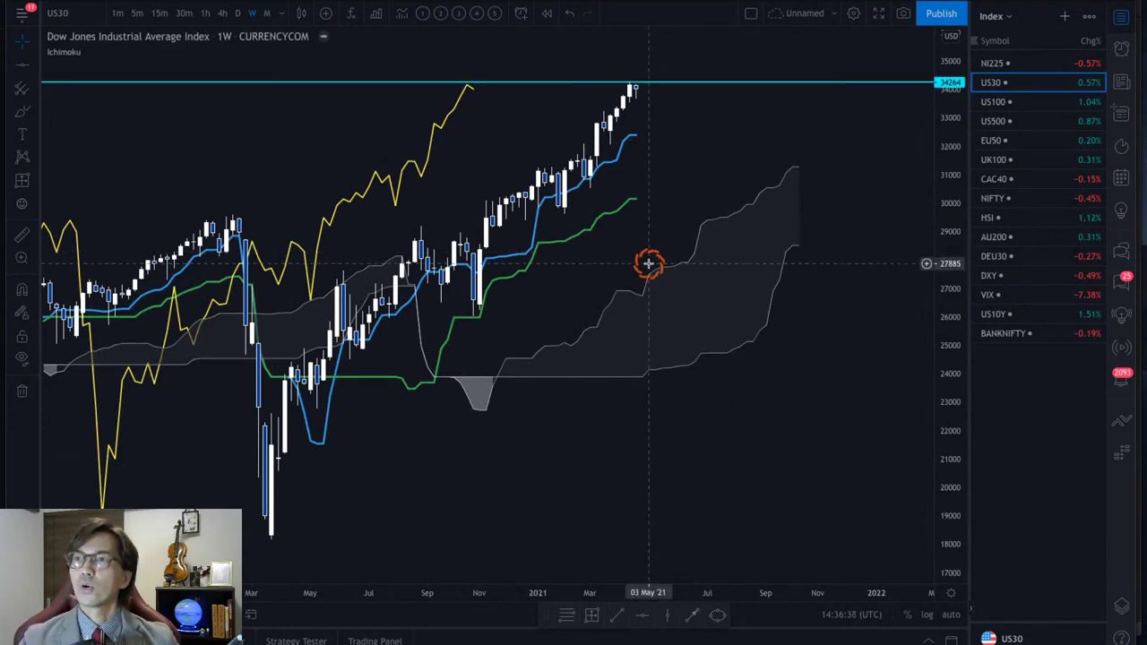
Frame the latest US30 weekly candles at 27,600–35,600 and draw a short red line below the top candle.
drag(953, 451, 953, 328)
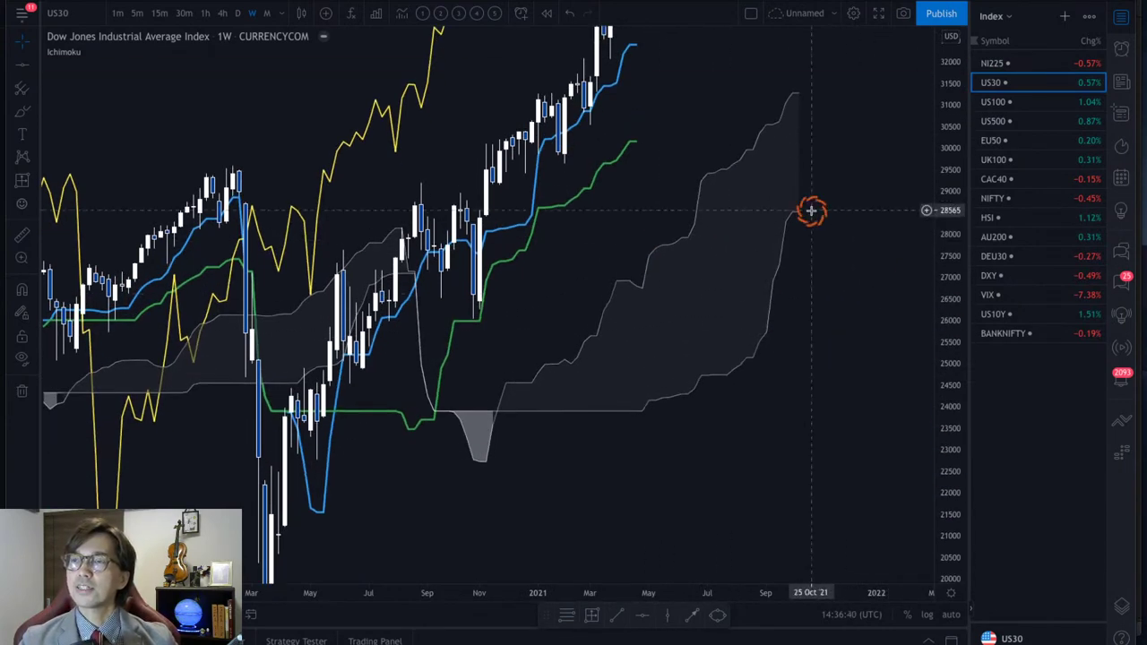
drag(809, 212, 806, 367)
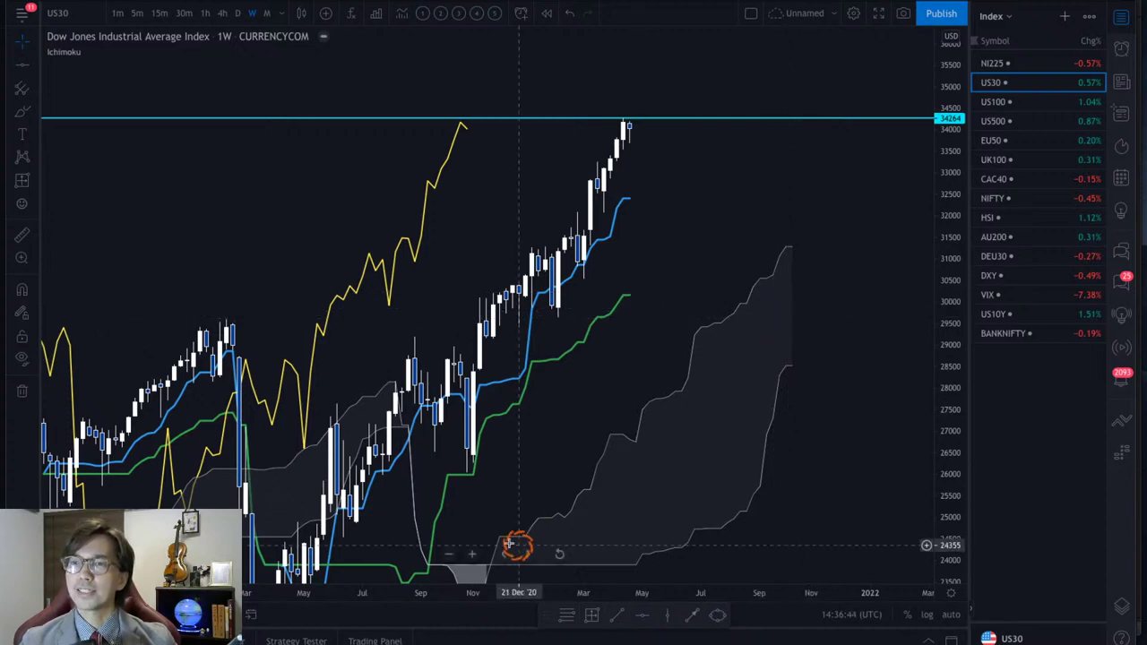
drag(281, 599, 603, 611)
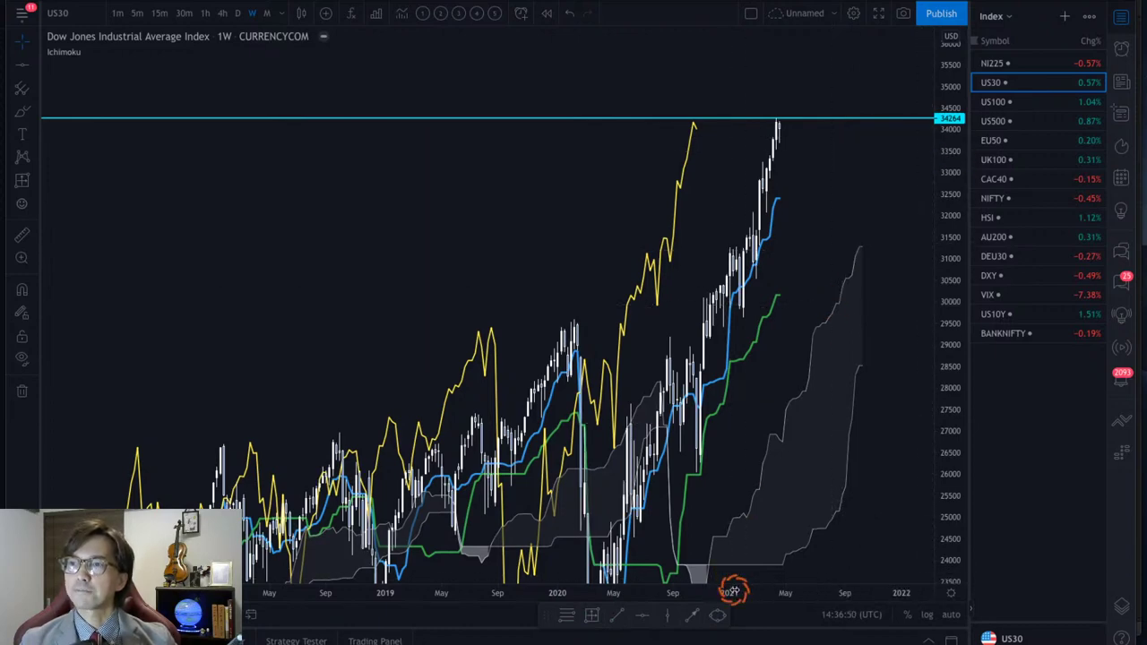
drag(735, 592, 367, 543)
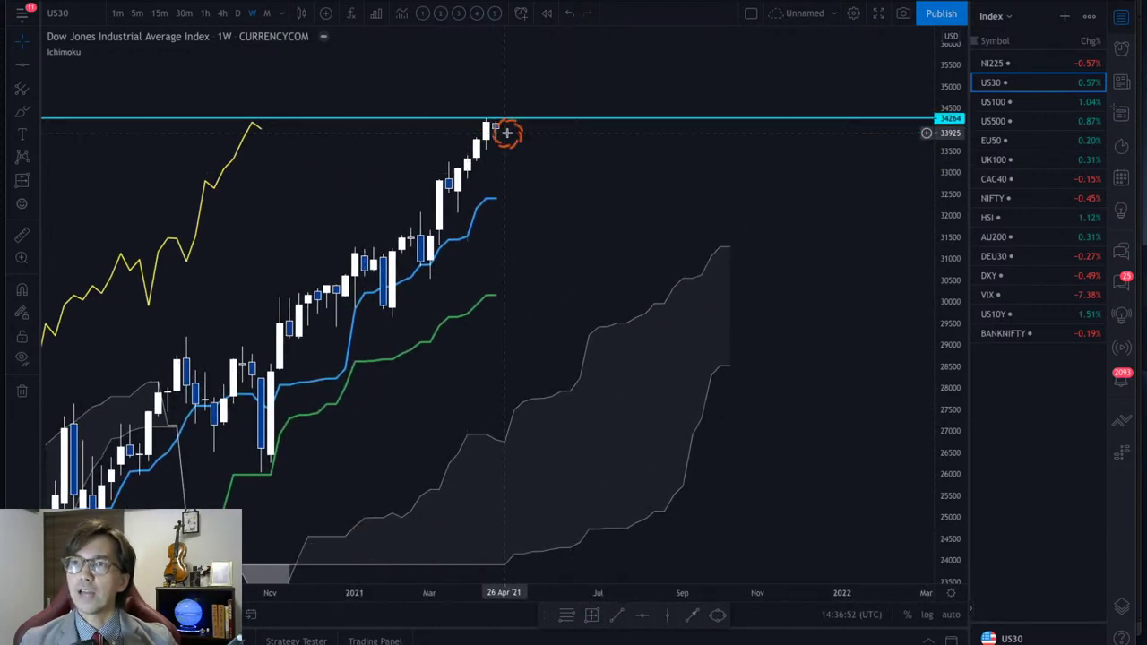
drag(942, 415, 930, 278)
drag(658, 195, 712, 317)
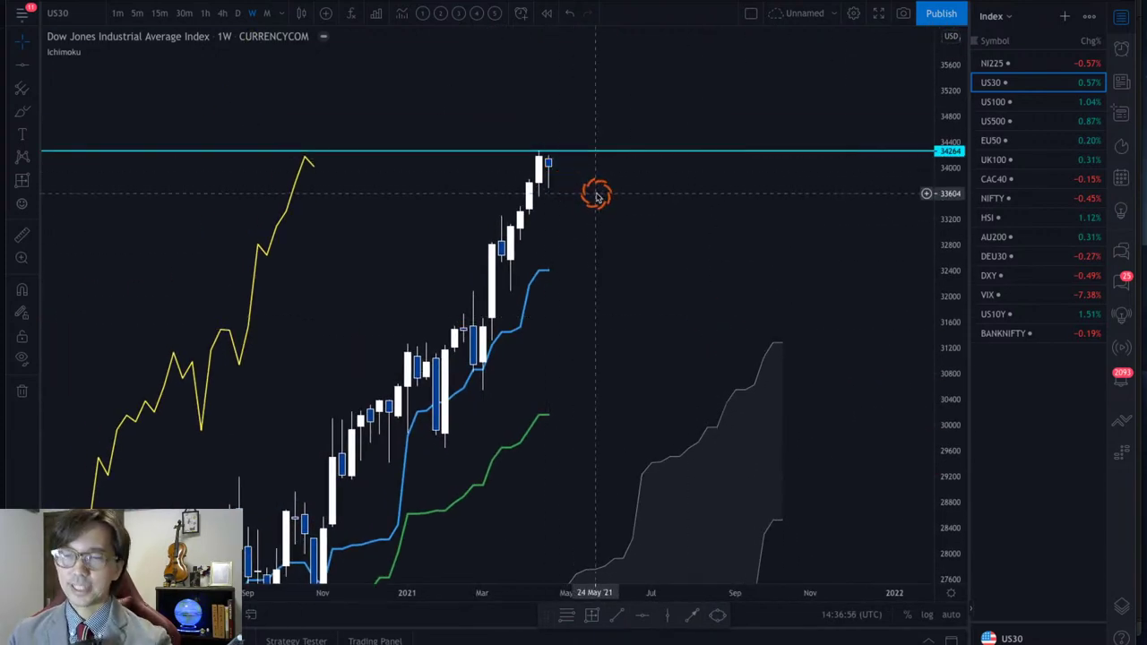
mouse_move(529, 195)
mouse_down()
mouse_move(583, 195)
mouse_move(583, 121)
mouse_move(579, 133)
mouse_move(594, 148)
mouse_move(594, 120)
mouse_move(602, 143)
mouse_up()
click(556, 183)
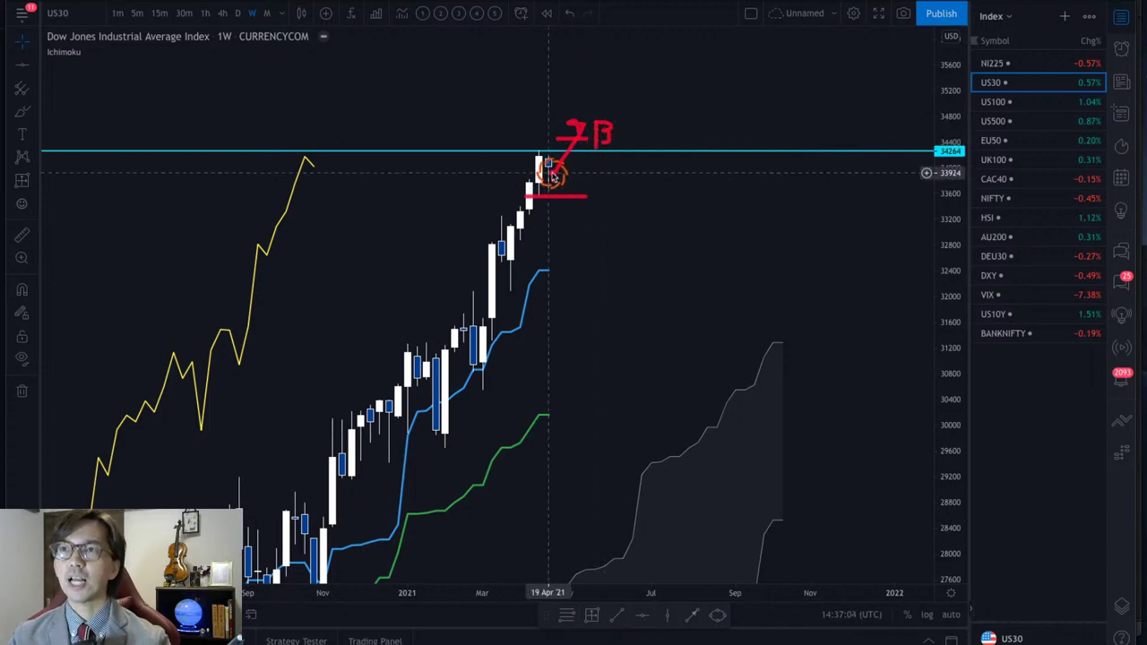
Draw red arrows at the top candle and green line, circle the February 2021 candle, then clear them.
drag(548, 171, 569, 259)
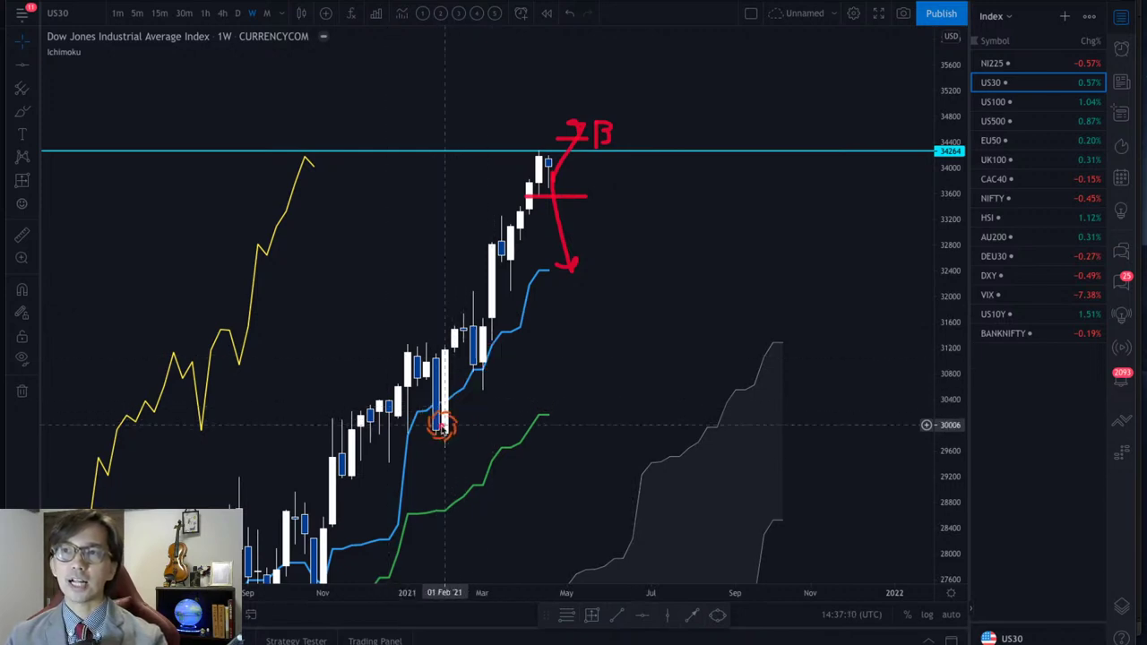
mouse_move(510, 393)
mouse_down()
mouse_move(538, 413)
mouse_move(493, 374)
mouse_move(500, 383)
mouse_up()
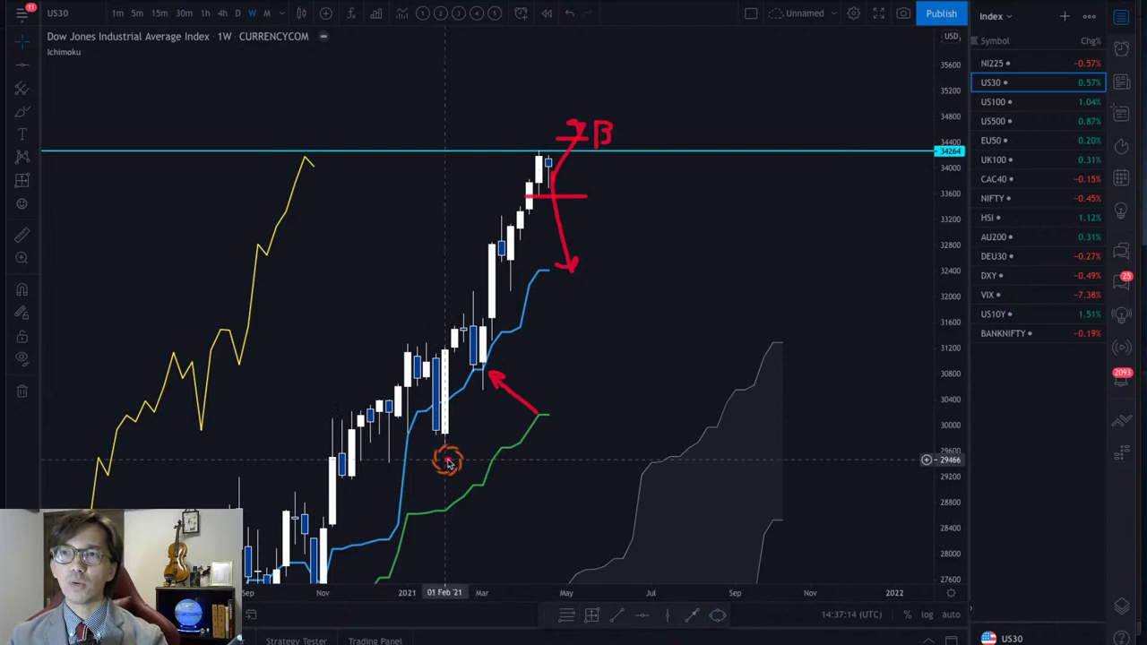
mouse_move(448, 462)
mouse_down()
mouse_move(418, 400)
mouse_move(476, 420)
mouse_move(455, 453)
mouse_move(441, 434)
mouse_up()
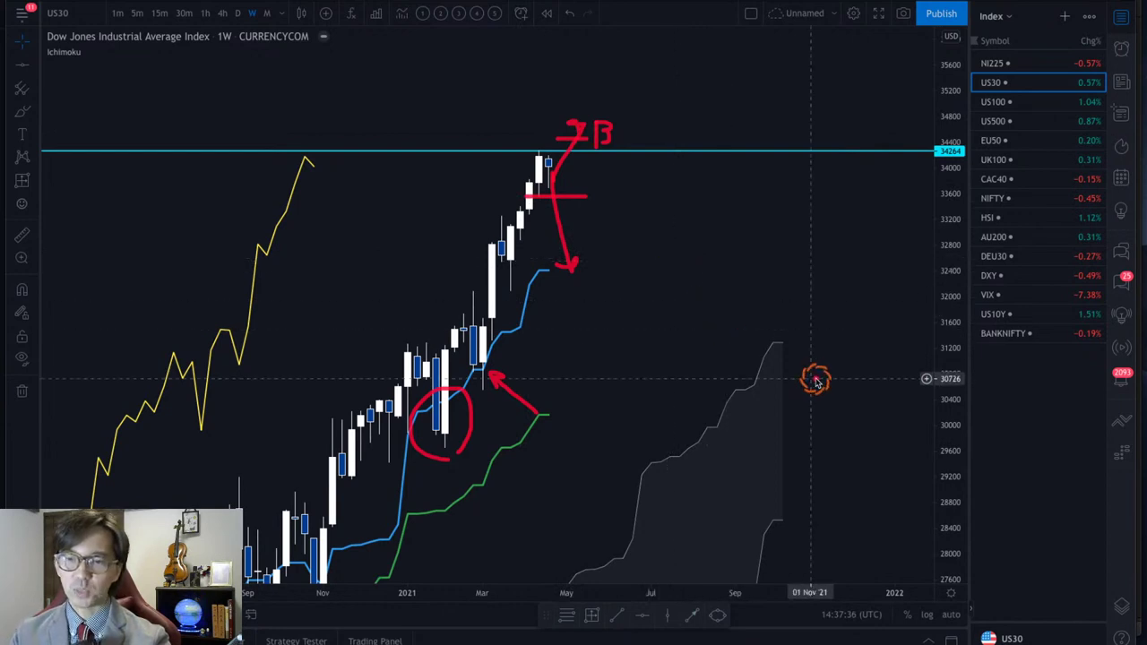
key(Escape)
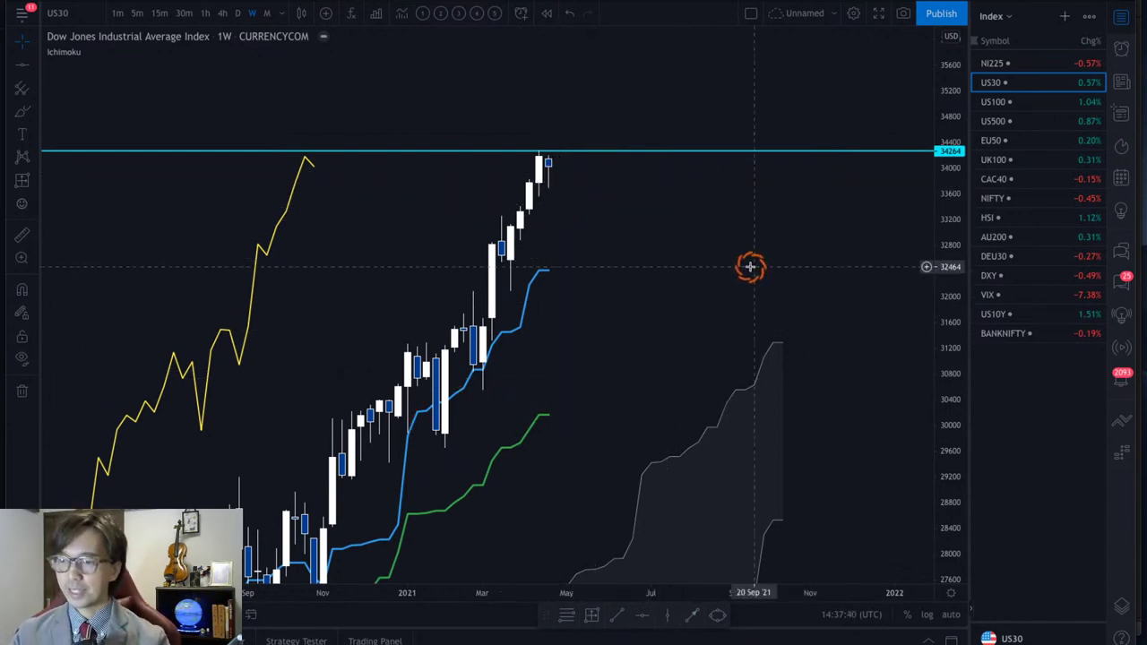
Load US100, mark the green line's end and latest candle with red strokes, then load US500.
key(Down)
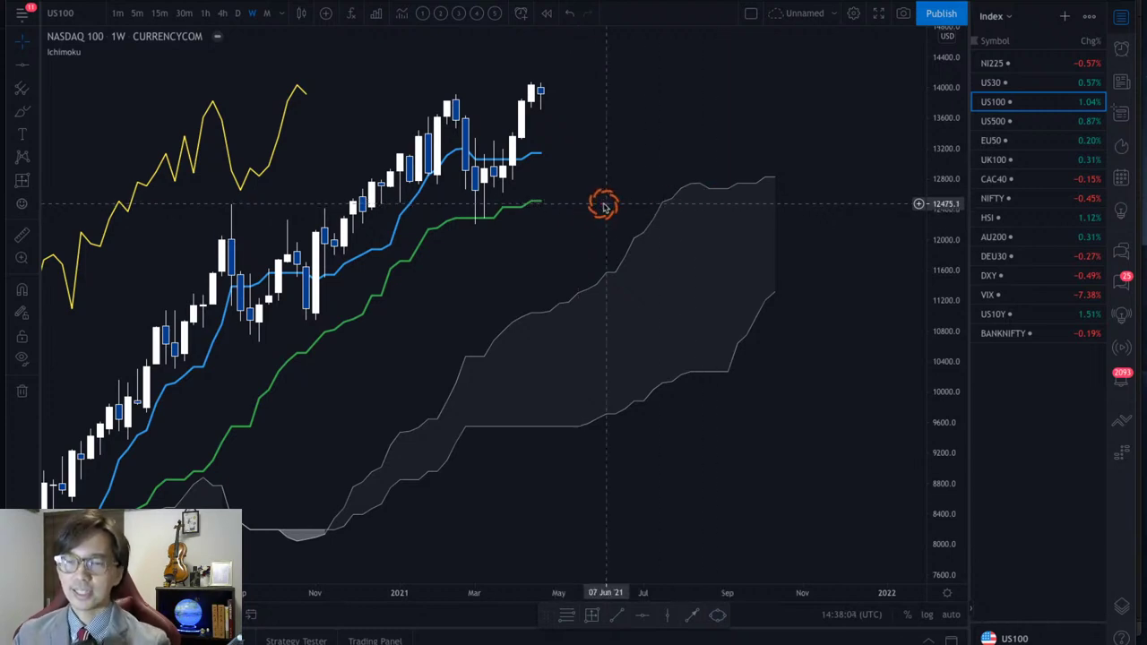
drag(538, 200, 574, 189)
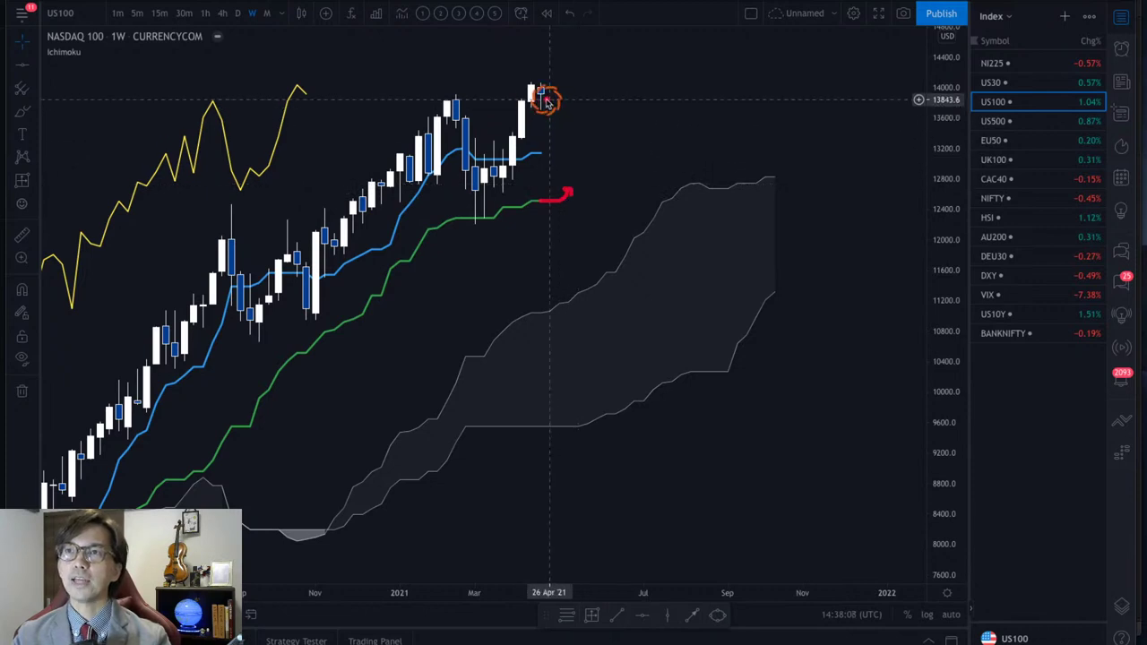
drag(545, 100, 585, 66)
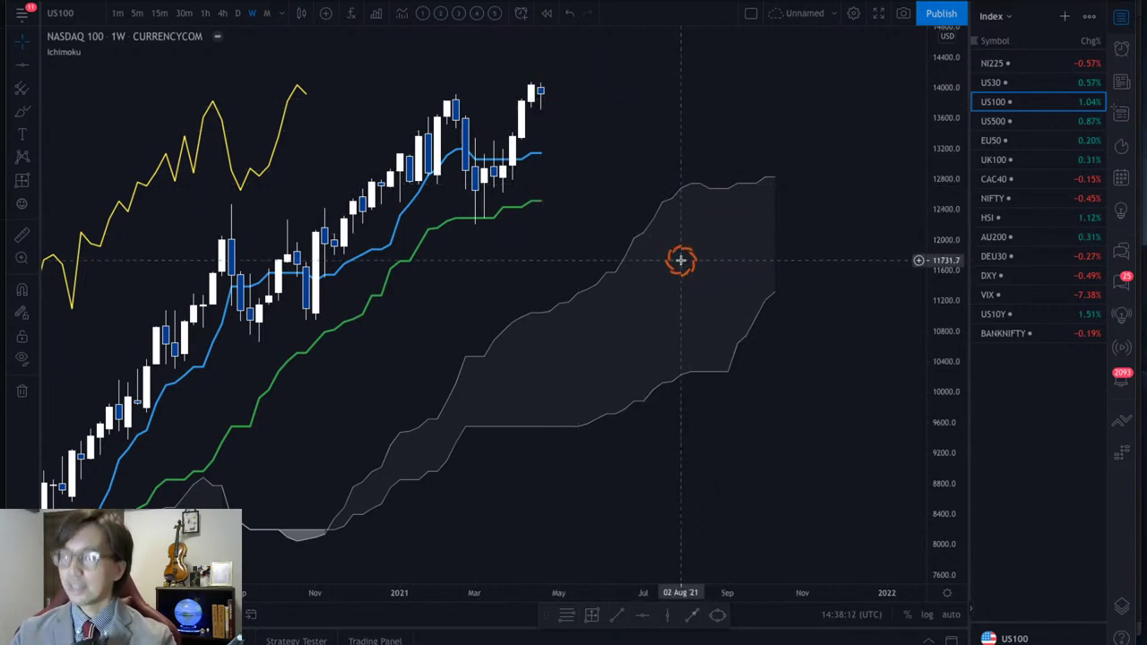
key(Down)
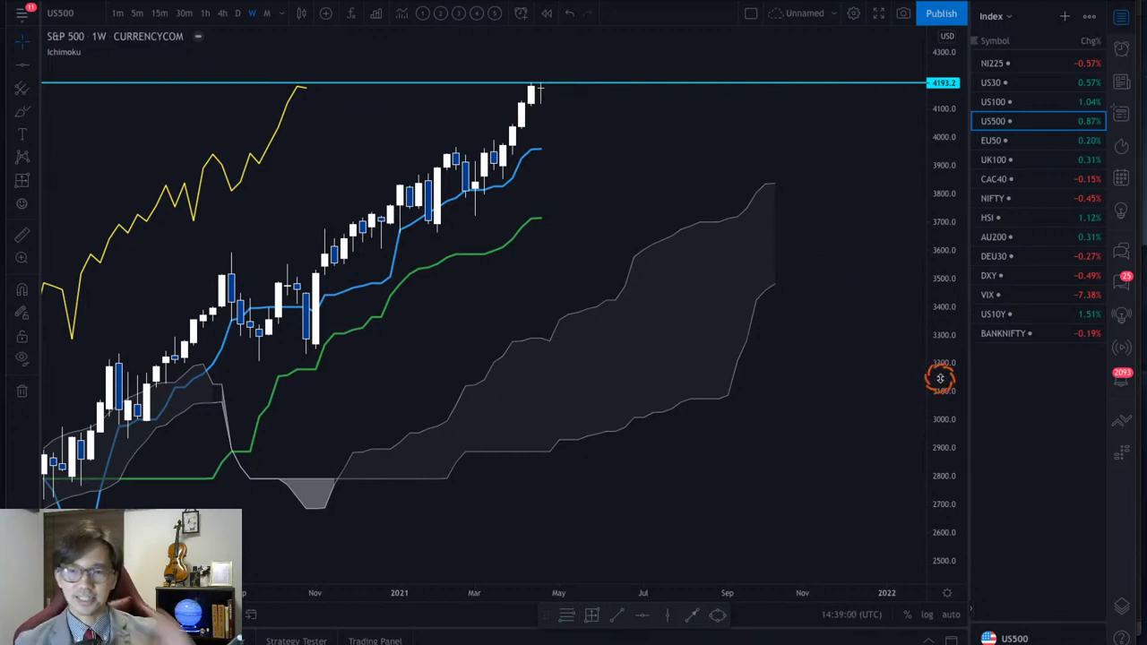
Rescale the S&P 500 to 3000–4500, draw red up and down arrows, then load EU50.
drag(941, 379, 801, 328)
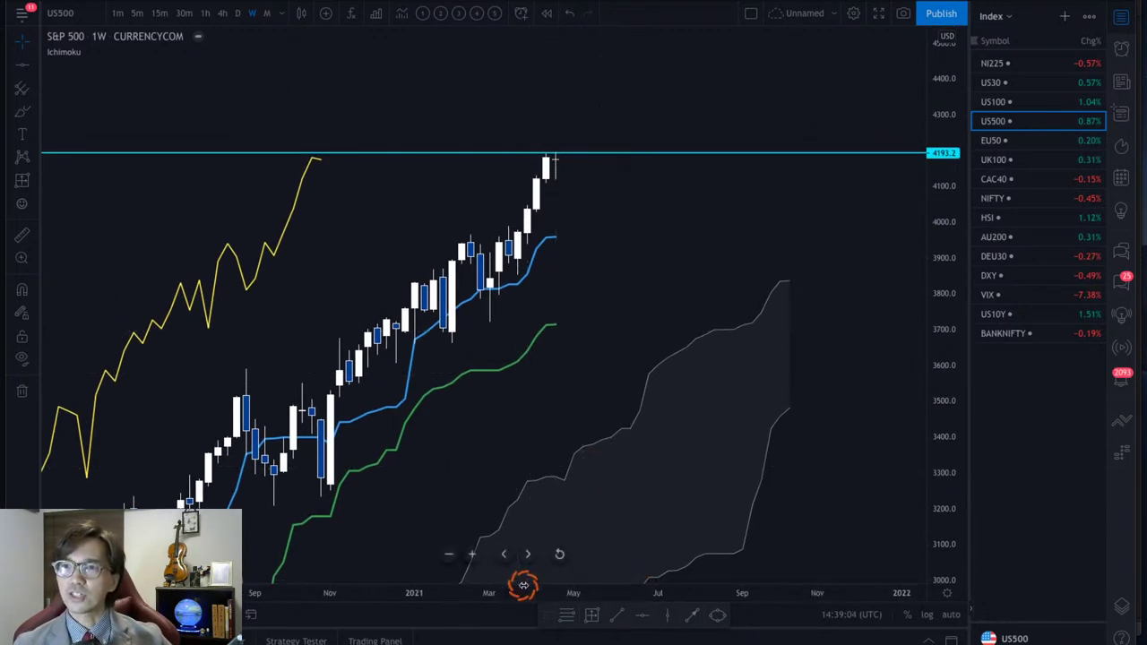
drag(526, 582, 465, 583)
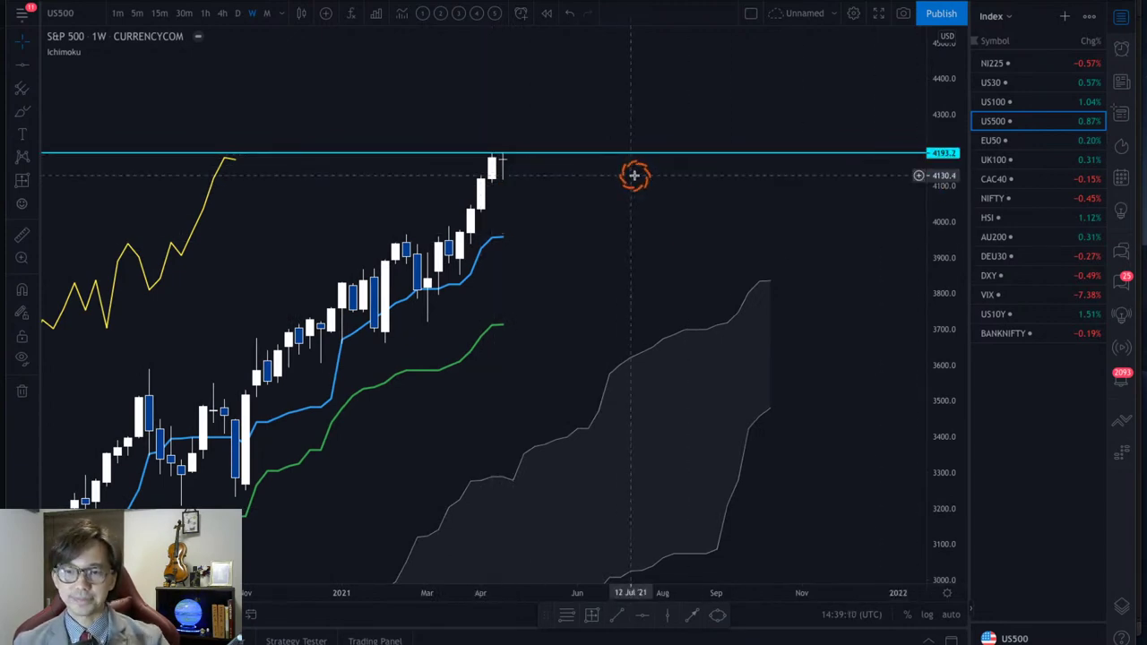
mouse_move(509, 164)
mouse_down()
mouse_move(532, 117)
mouse_move(541, 135)
mouse_move(581, 131)
mouse_move(578, 143)
mouse_up()
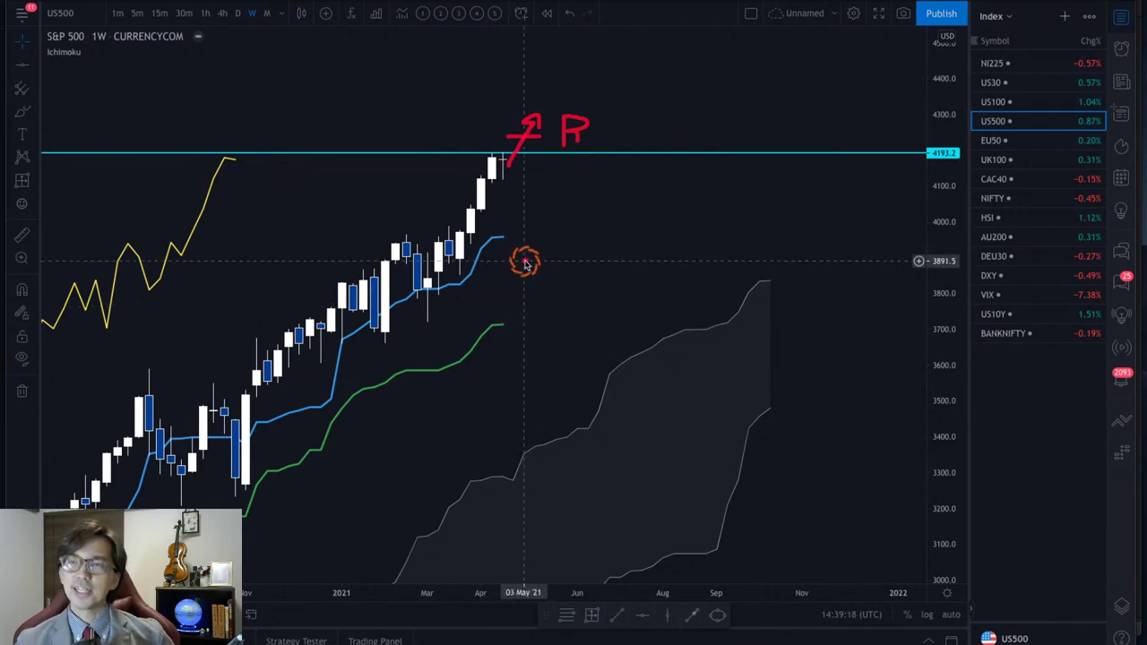
drag(507, 159, 518, 236)
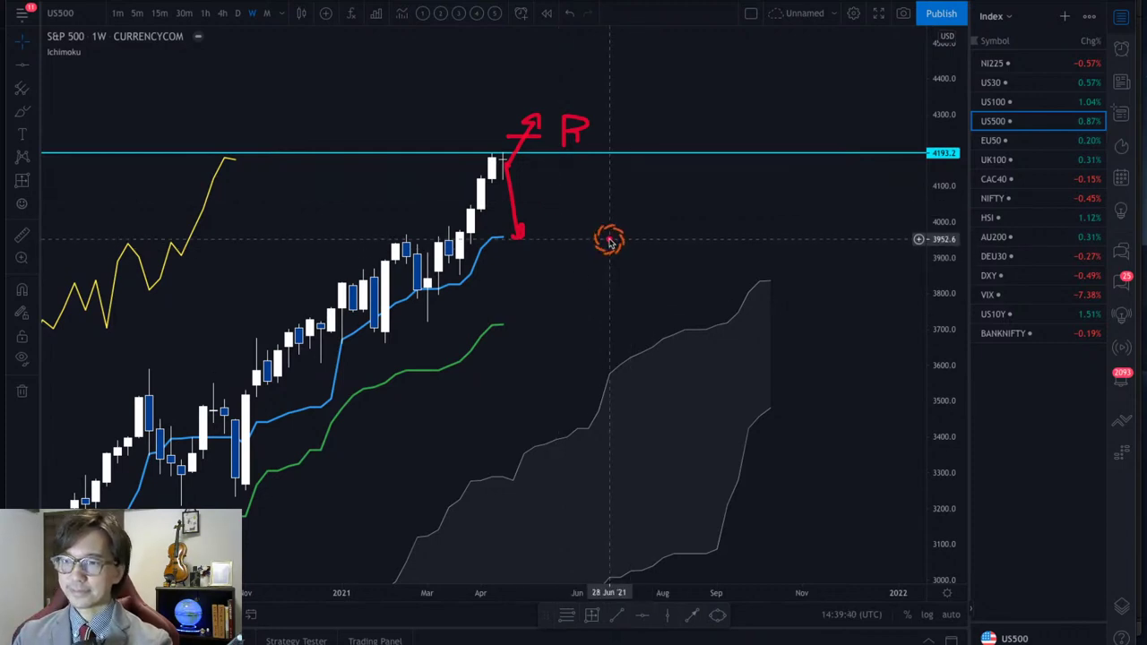
key(Down)
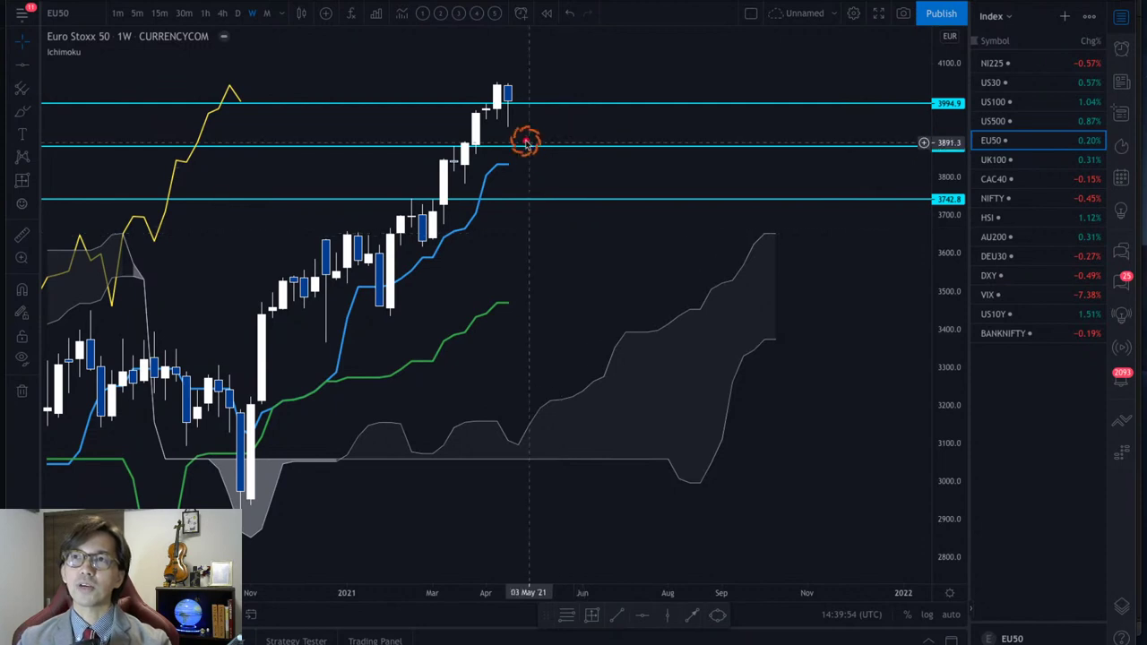
Draw a red arrow, raise a cyan level, delete the 3994.9 and 3881.8 levels, then load UK100.
drag(509, 87, 534, 157)
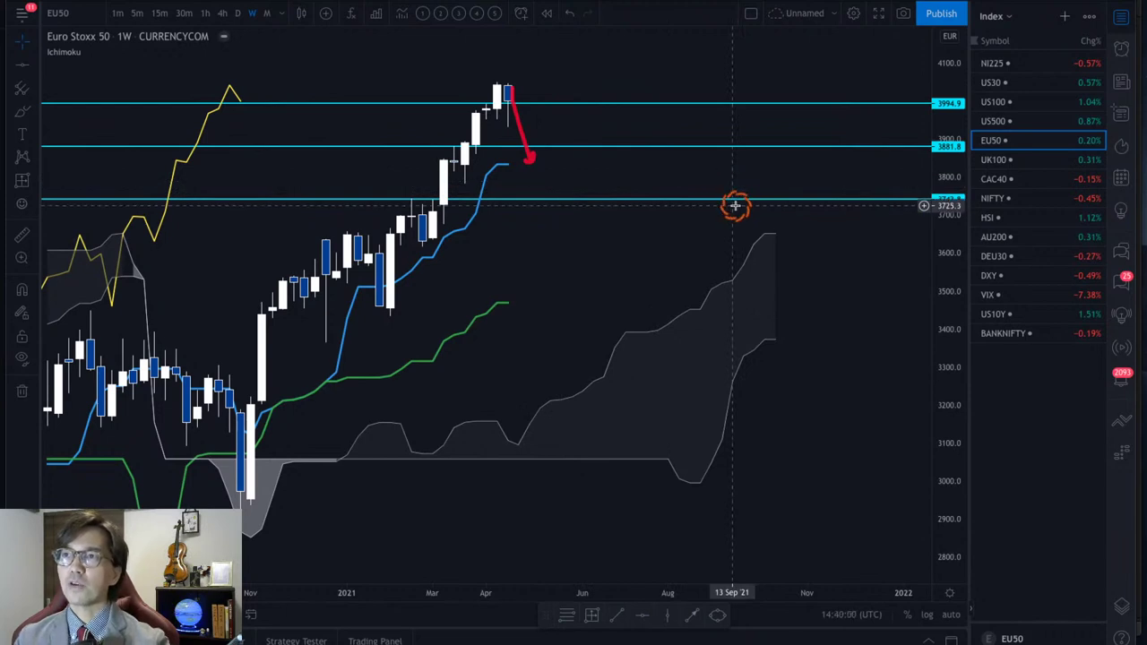
drag(730, 197, 694, 82)
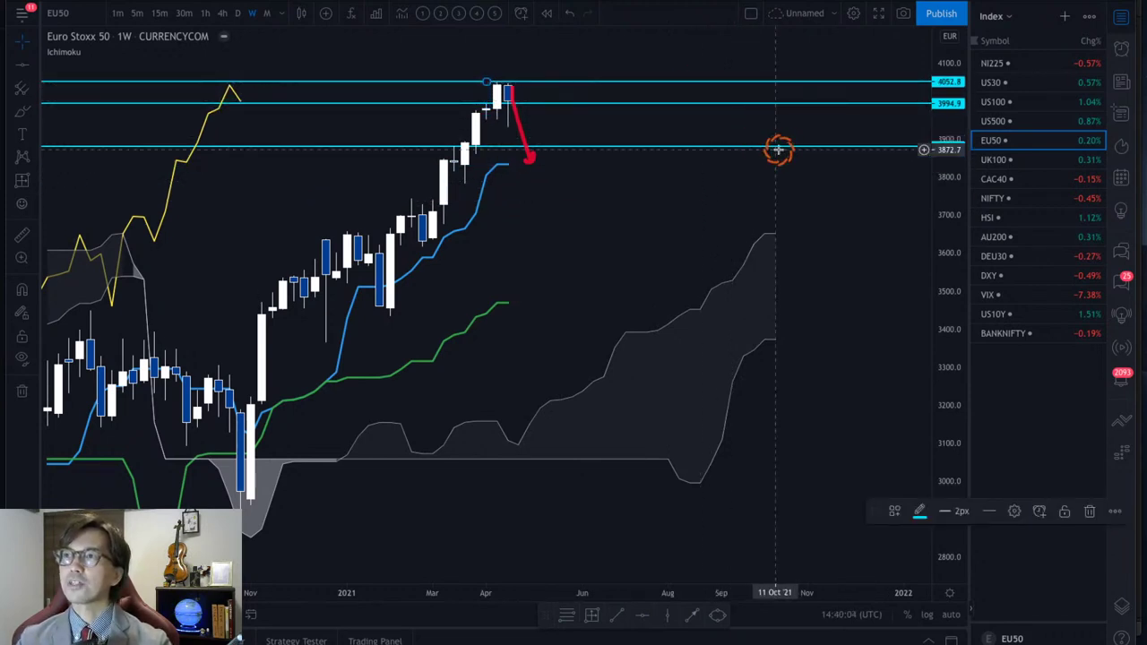
click(633, 102)
key(Delete)
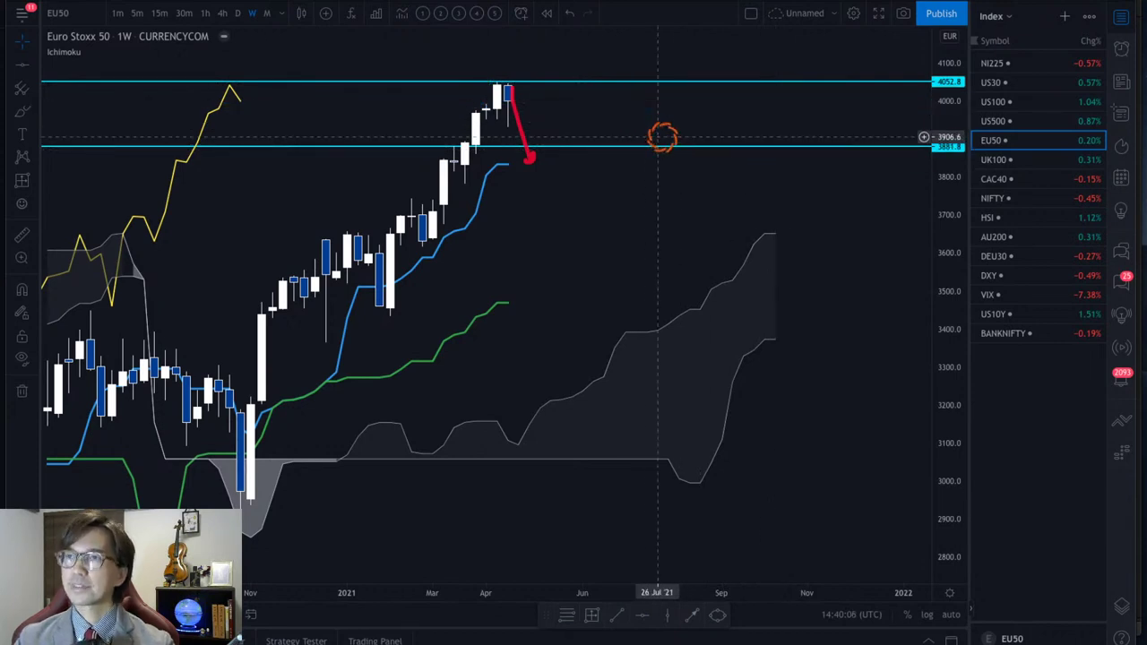
click(664, 145)
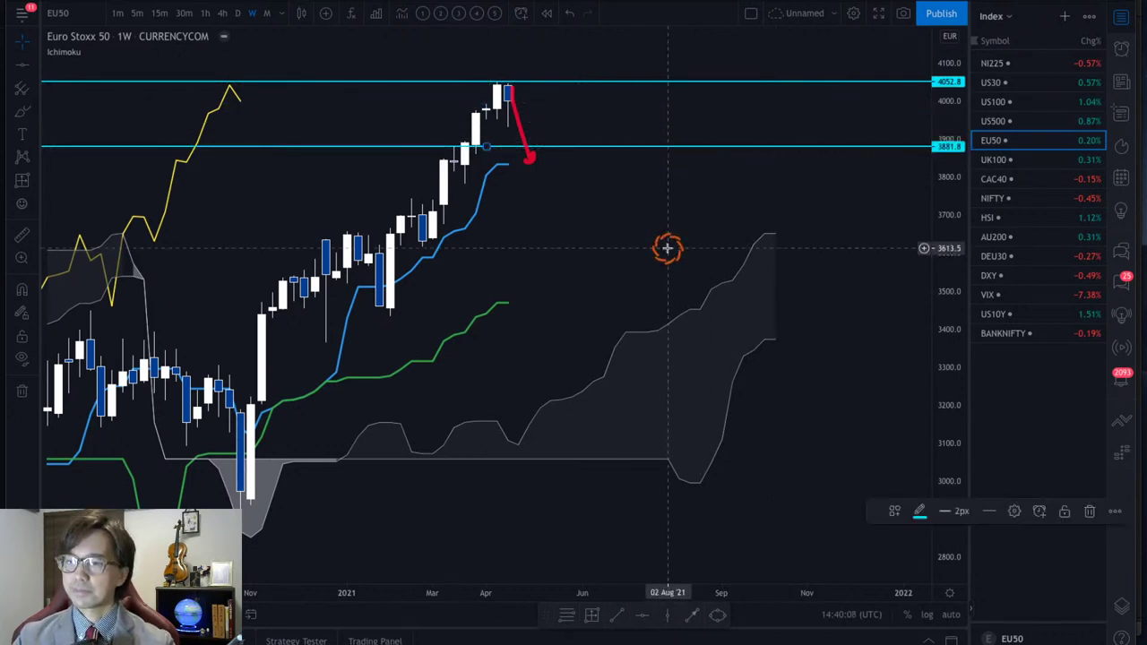
key(Delete)
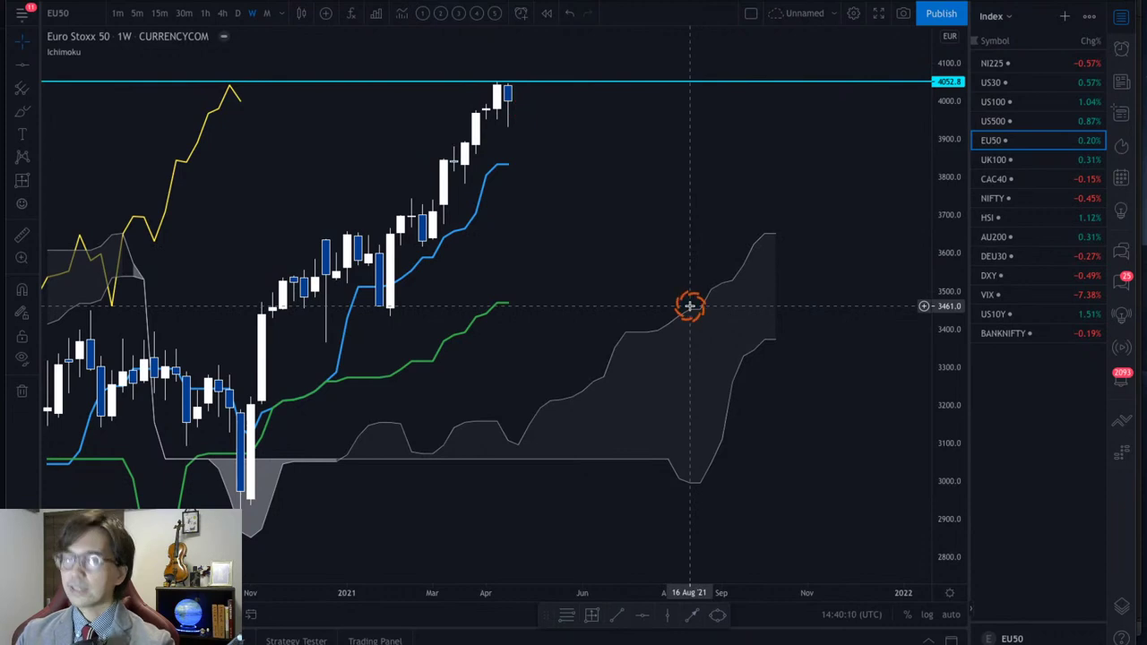
key(Down)
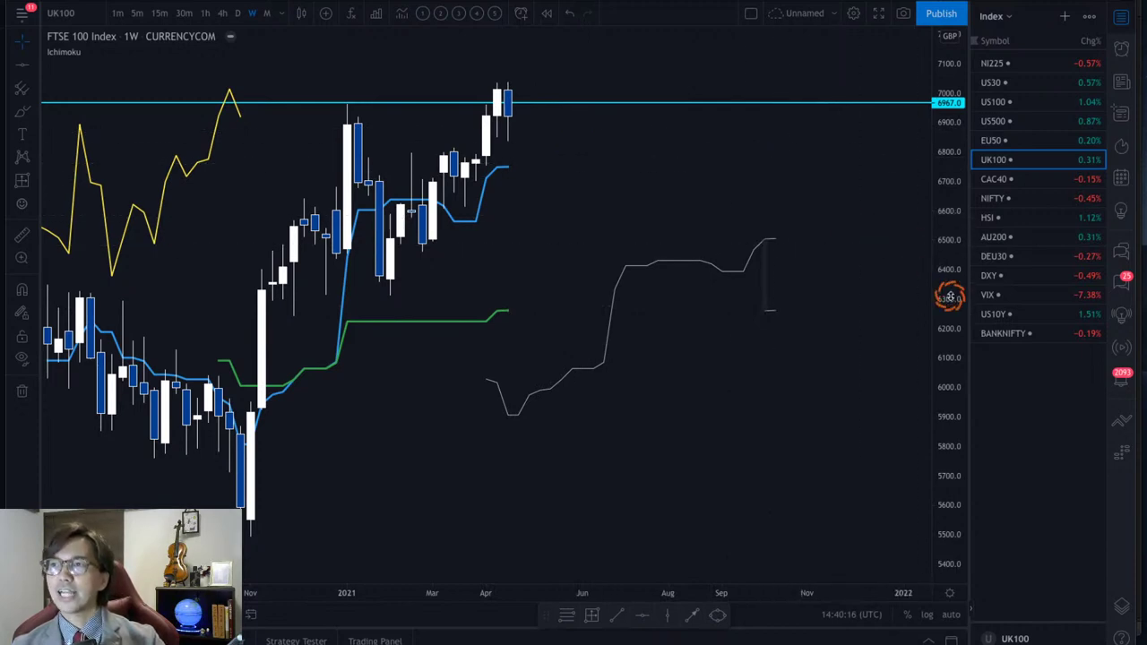
Move the FTSE 100 cyan level up to about 7035.3, deselect it, and load CAC40.
mouse_move(950, 296)
mouse_down()
mouse_move(951, 274)
mouse_move(952, 289)
mouse_up()
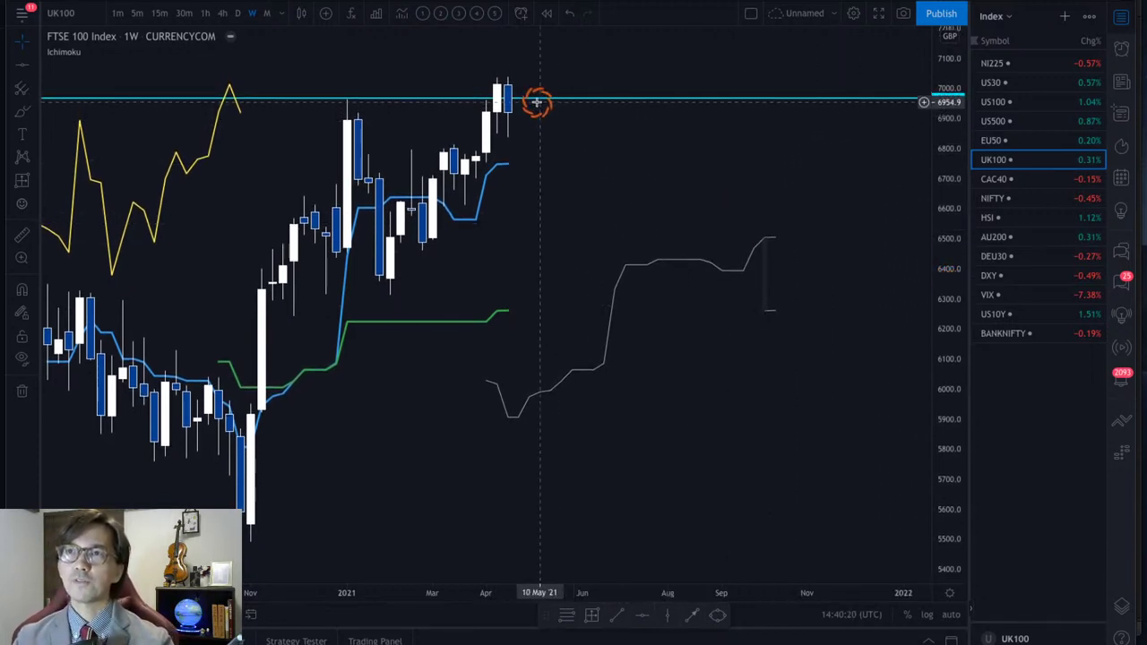
drag(535, 101, 520, 79)
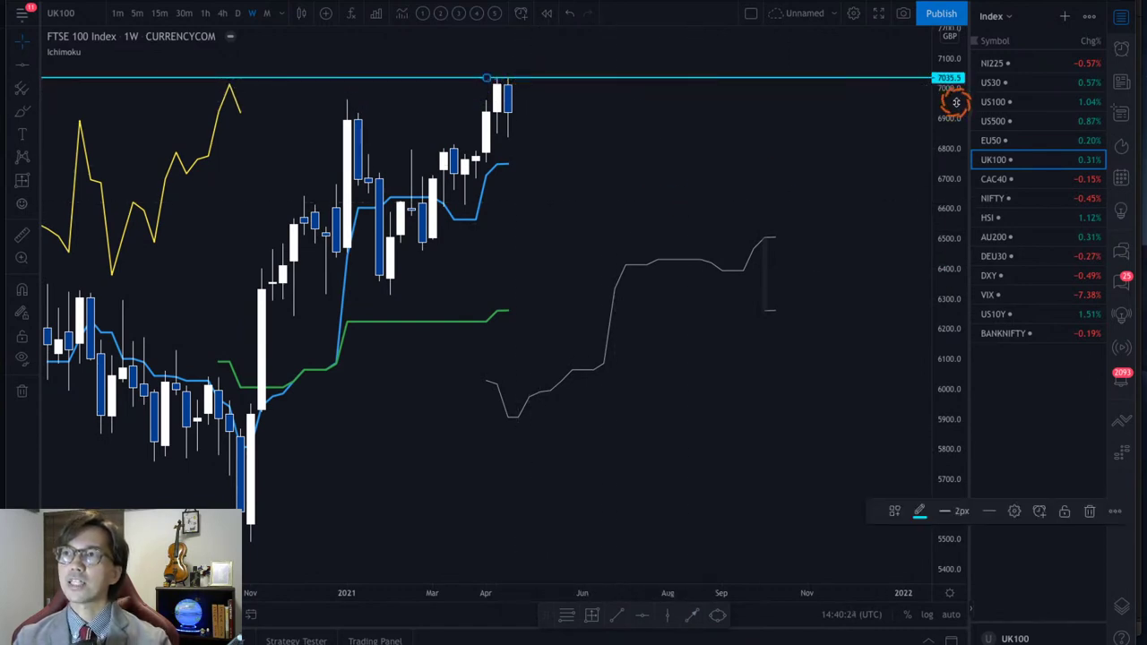
click(578, 211)
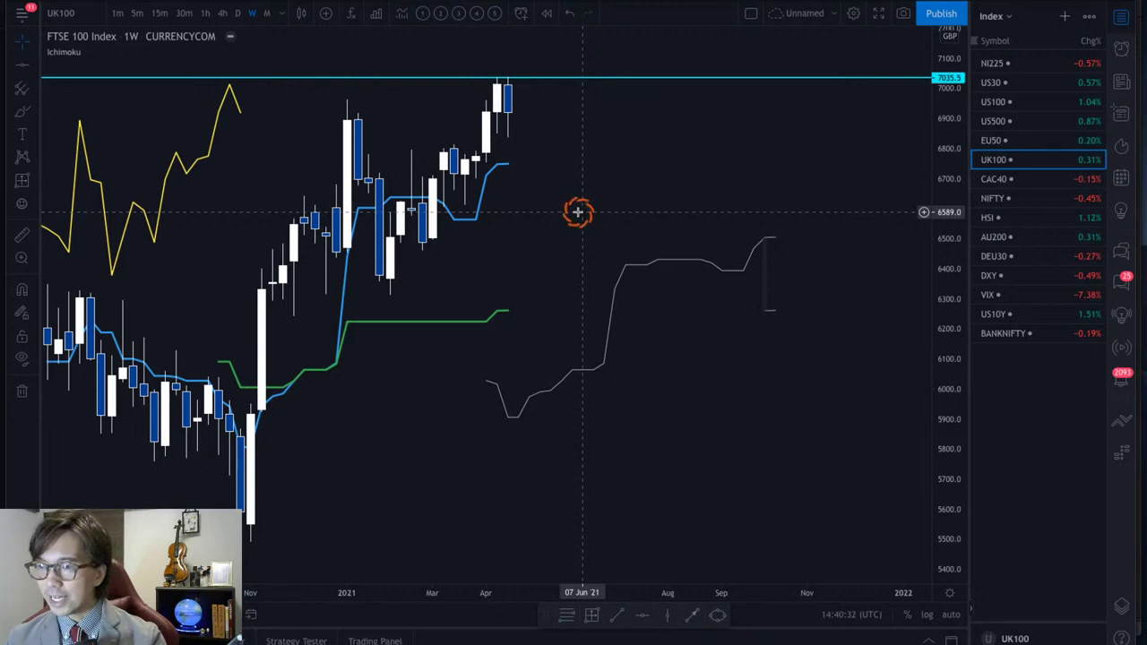
key(Down)
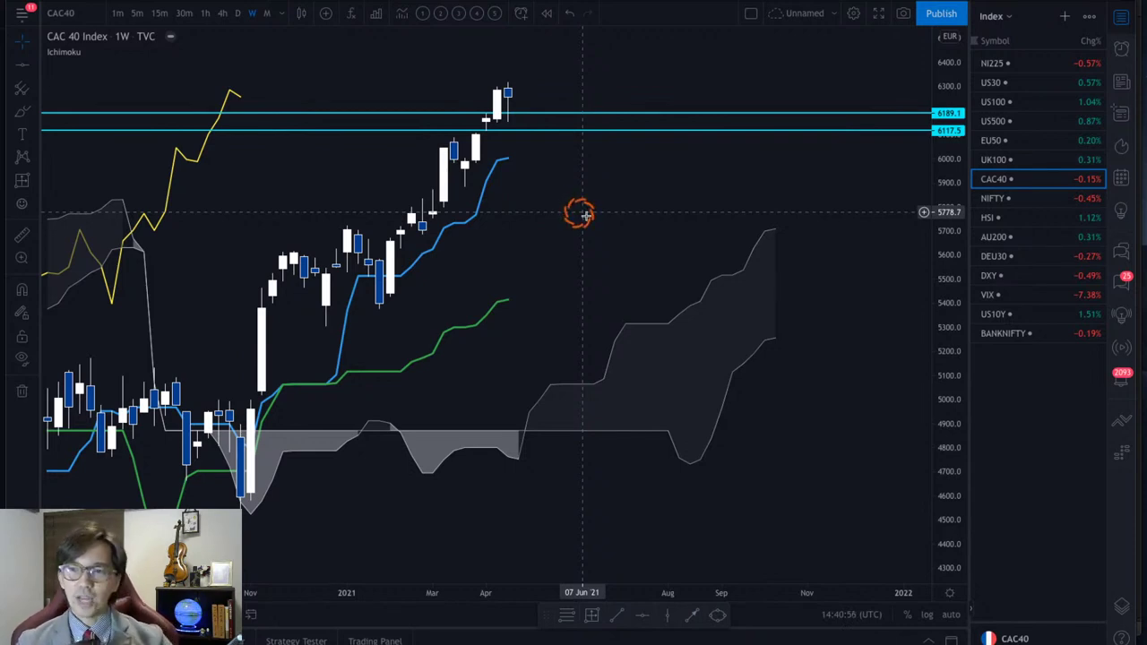
mouse_move(688, 338)
mouse_down()
mouse_move(796, 269)
mouse_move(819, 277)
mouse_up()
mouse_move(543, 338)
mouse_down()
mouse_move(533, 336)
mouse_move(553, 351)
mouse_up()
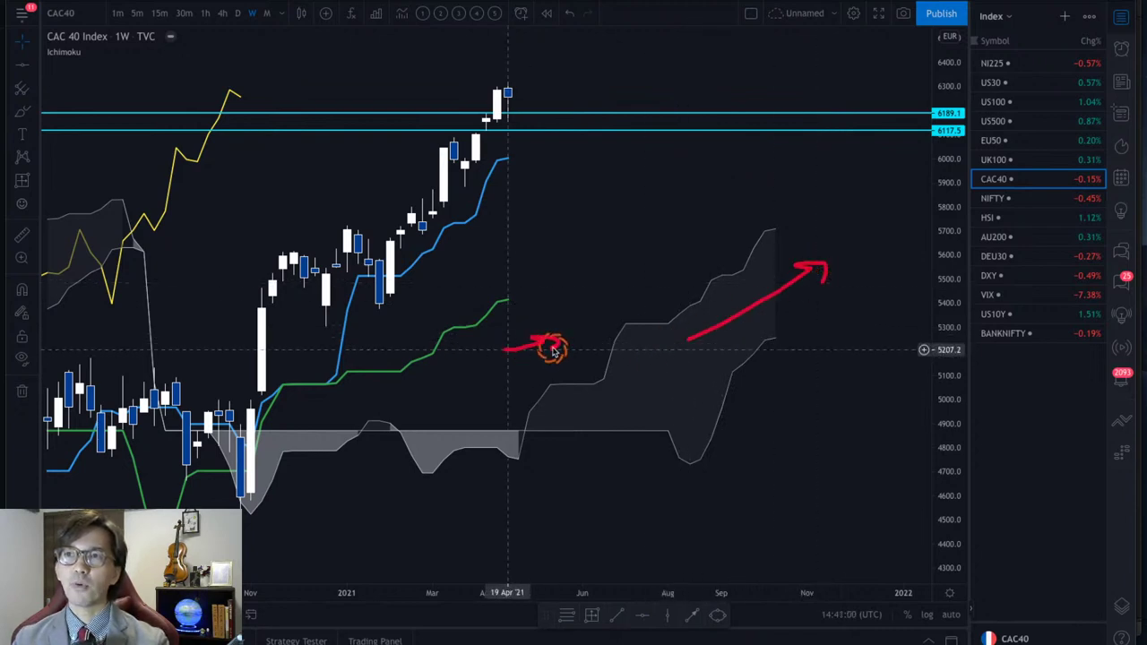
mouse_move(481, 214)
mouse_down()
mouse_move(512, 192)
mouse_move(529, 205)
mouse_up()
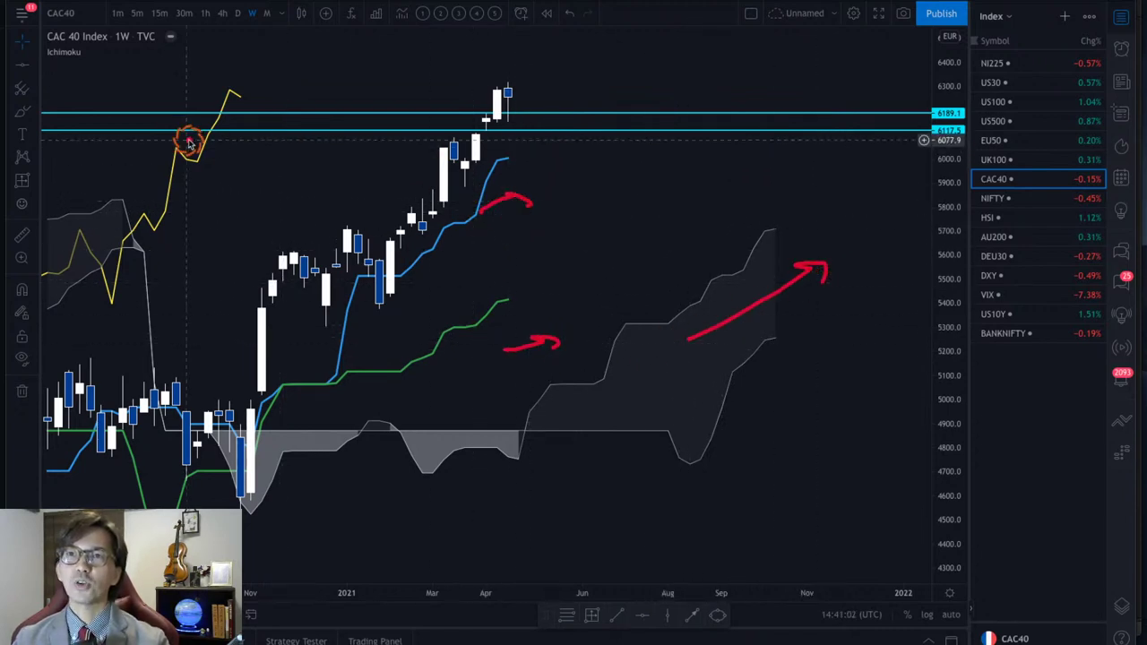
mouse_move(205, 118)
mouse_down()
mouse_move(243, 113)
mouse_move(223, 126)
mouse_up()
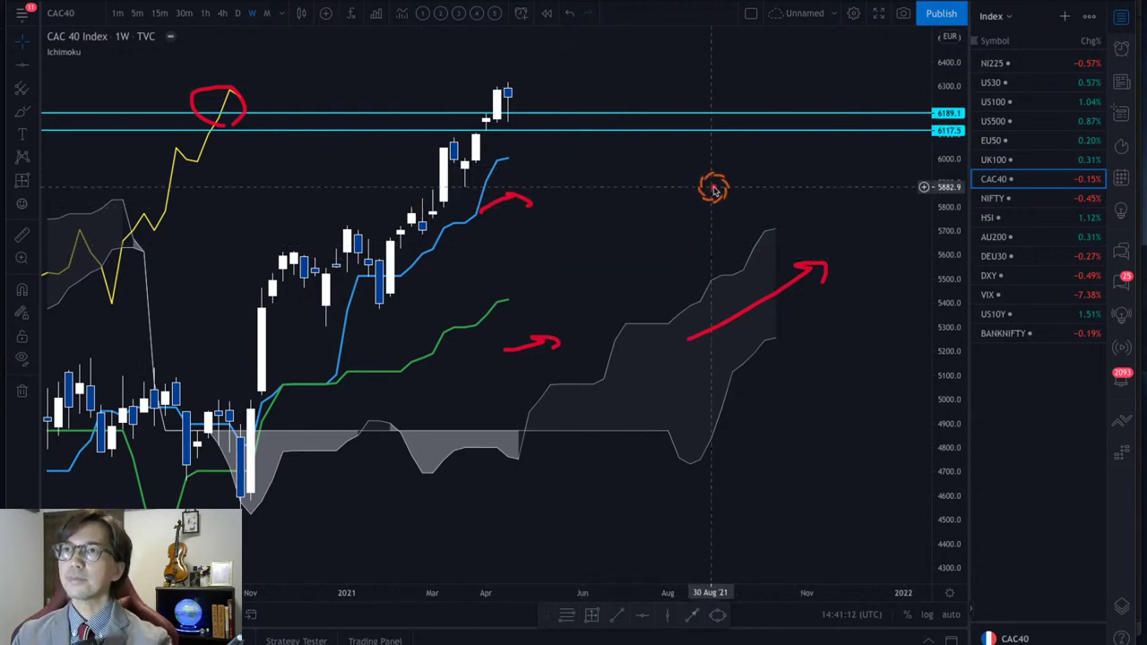
key(Escape)
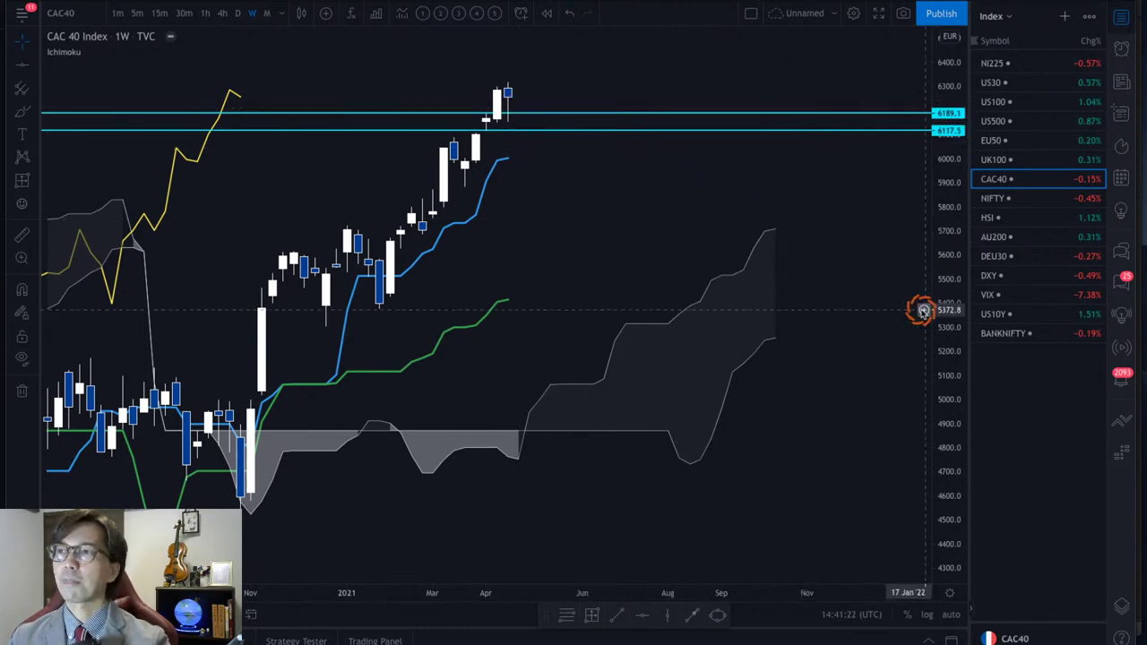
Zoom in on the latest CAC 40 weekly candles by rescaling both axes.
drag(937, 310, 732, 456)
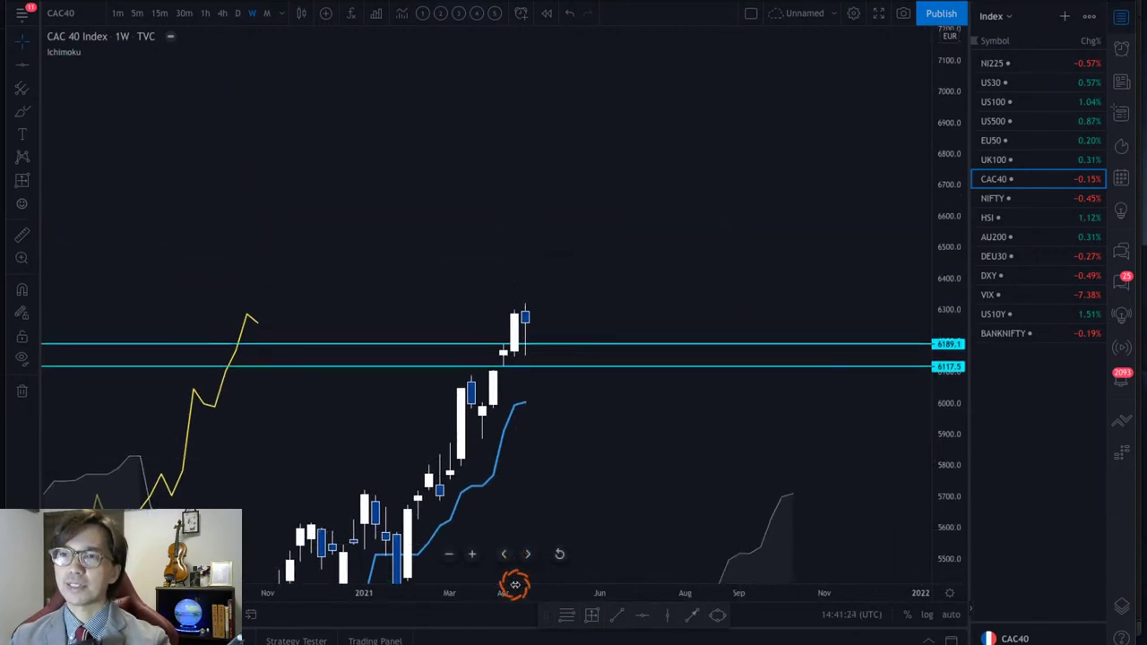
drag(512, 584, 389, 587)
drag(418, 446, 627, 415)
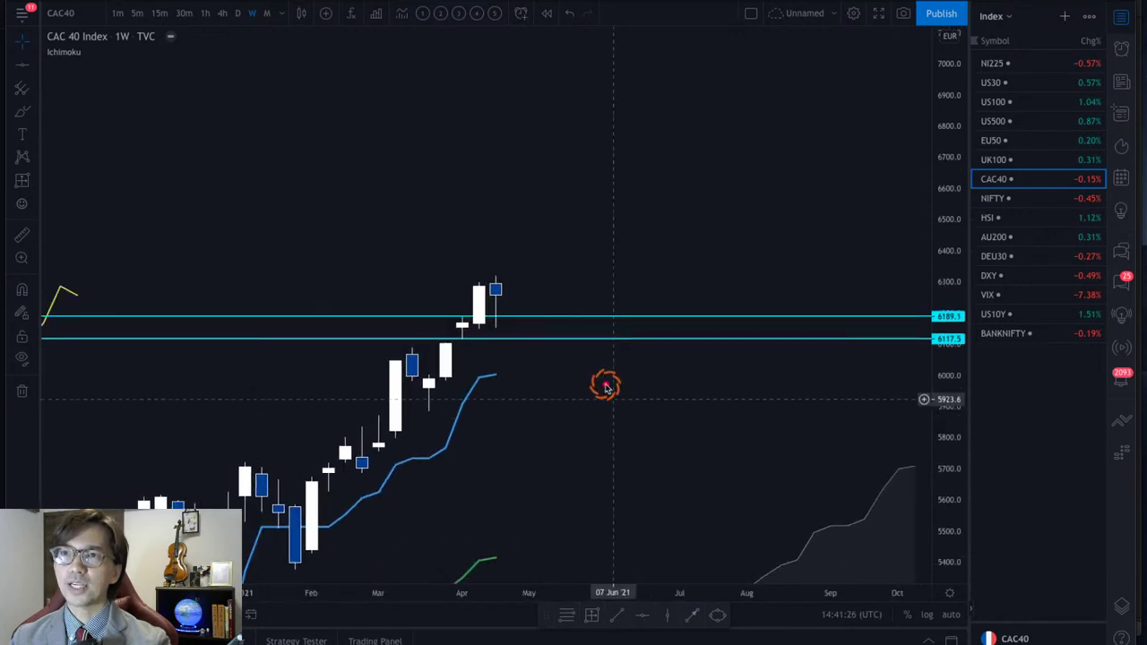
Draw red arrows at the upper cyan level and top candles, then load NIFTY.
drag(618, 322, 505, 316)
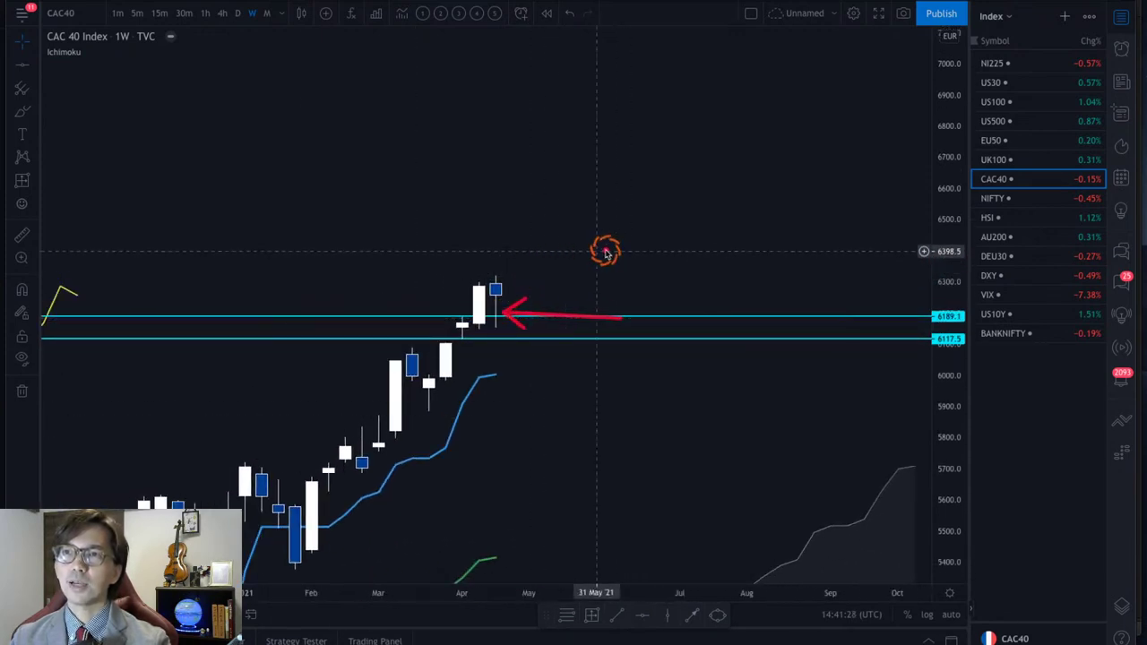
drag(615, 249, 506, 274)
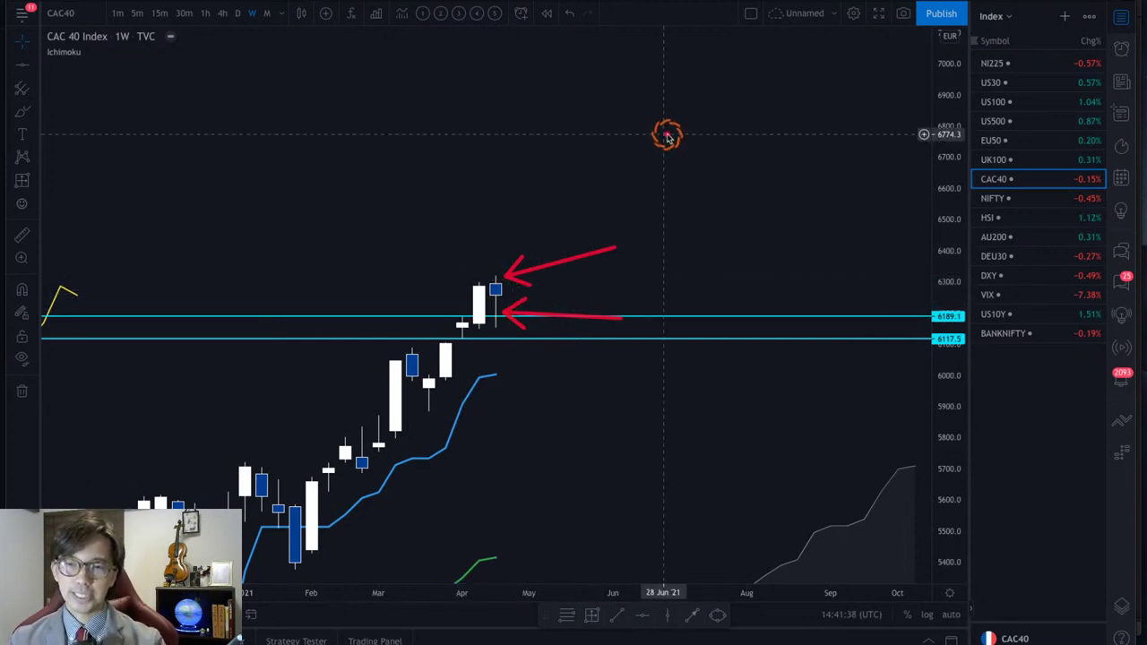
drag(516, 291, 578, 226)
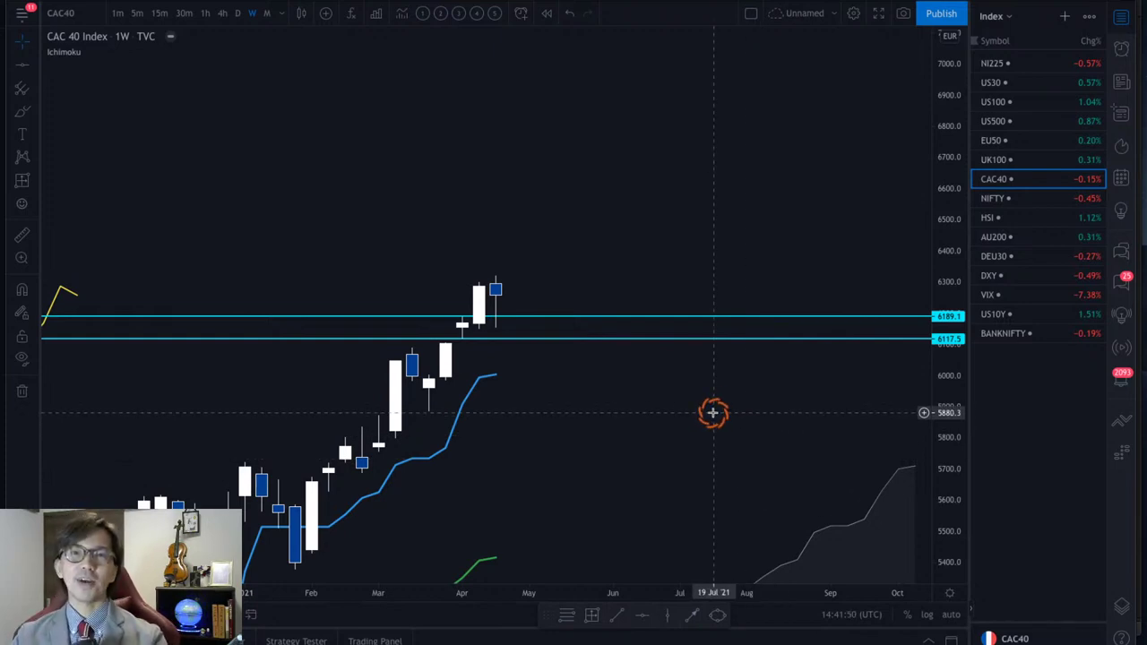
key(Down)
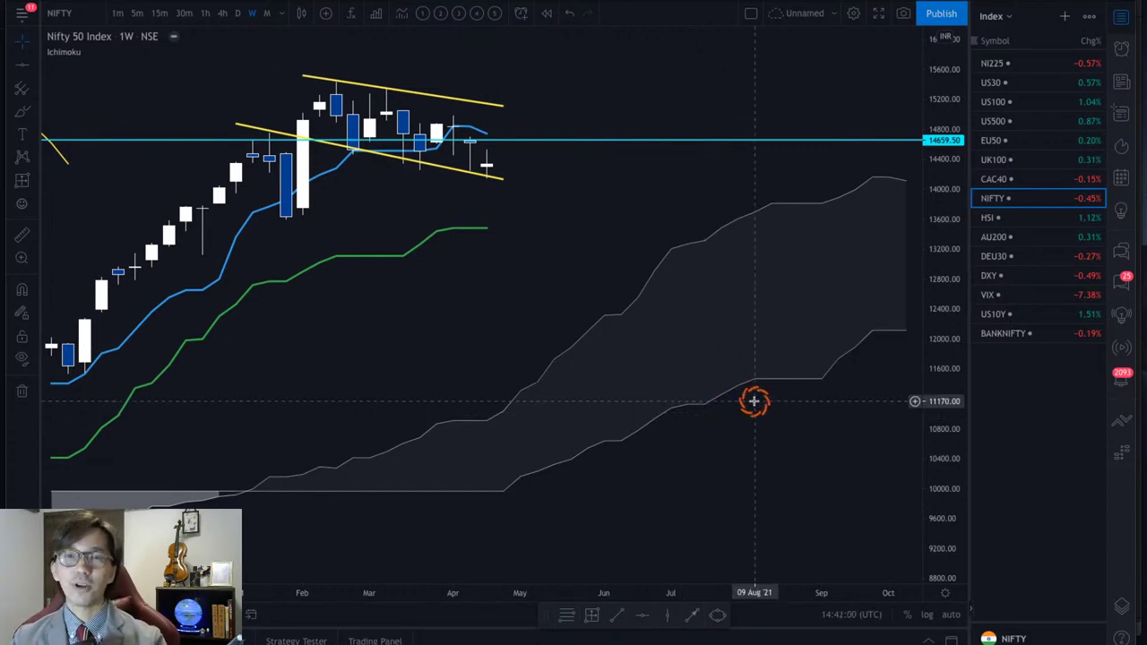
Show more Nifty 50 history, adjust the lower yellow trendline's right end, and switch to 1D candles.
drag(324, 587, 532, 582)
drag(845, 290, 711, 337)
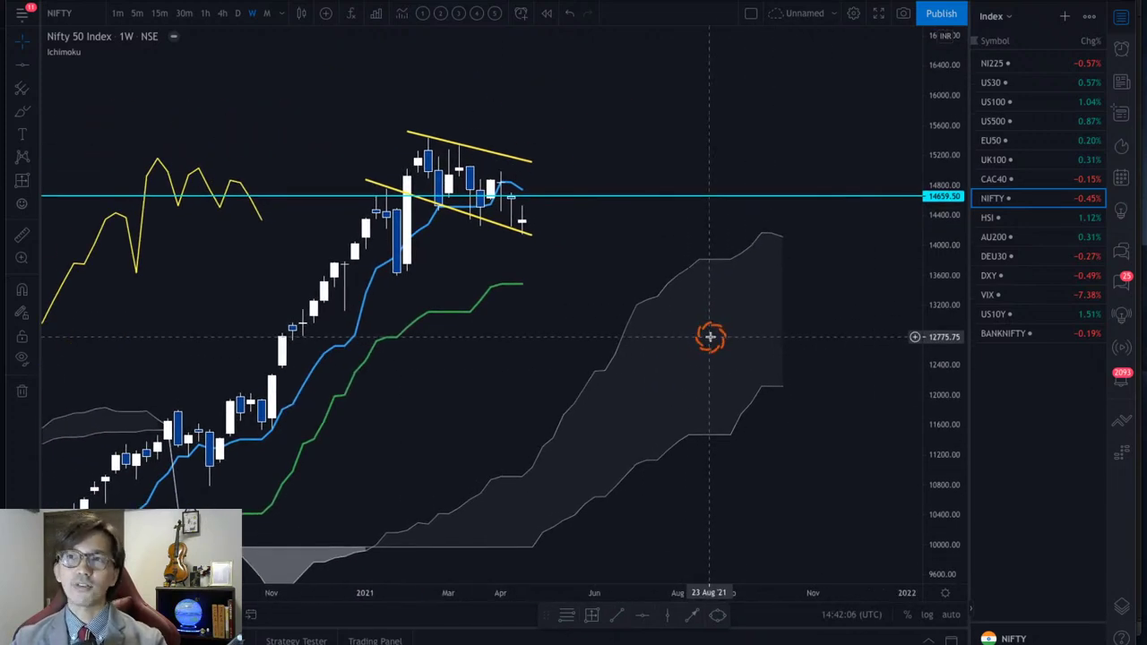
click(666, 289)
click(574, 199)
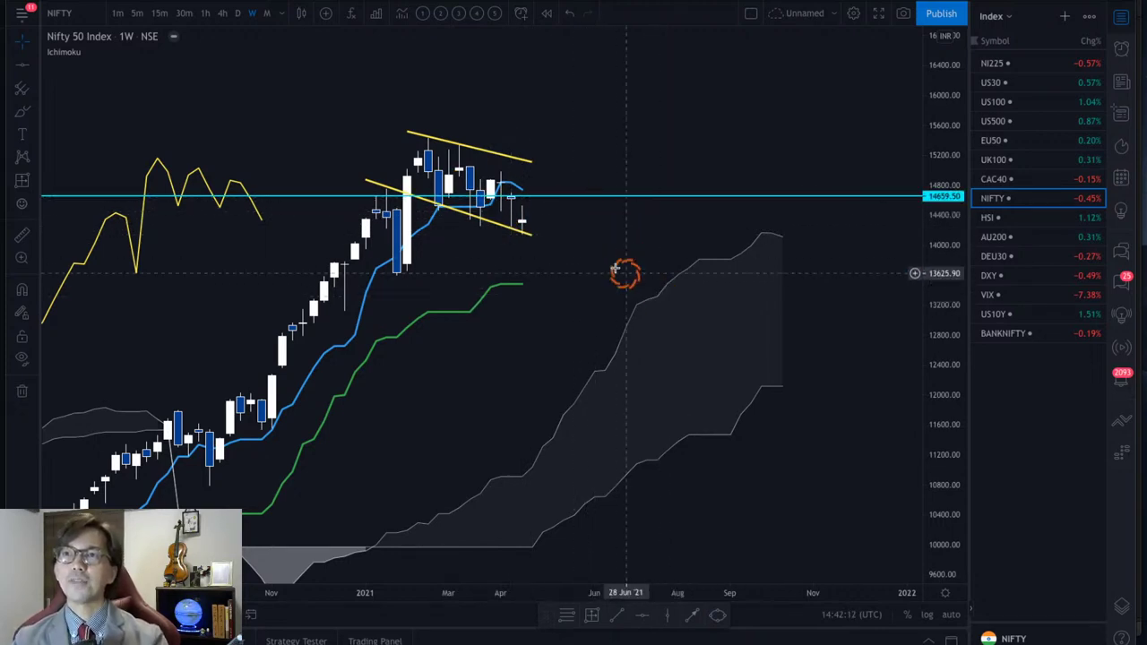
click(522, 222)
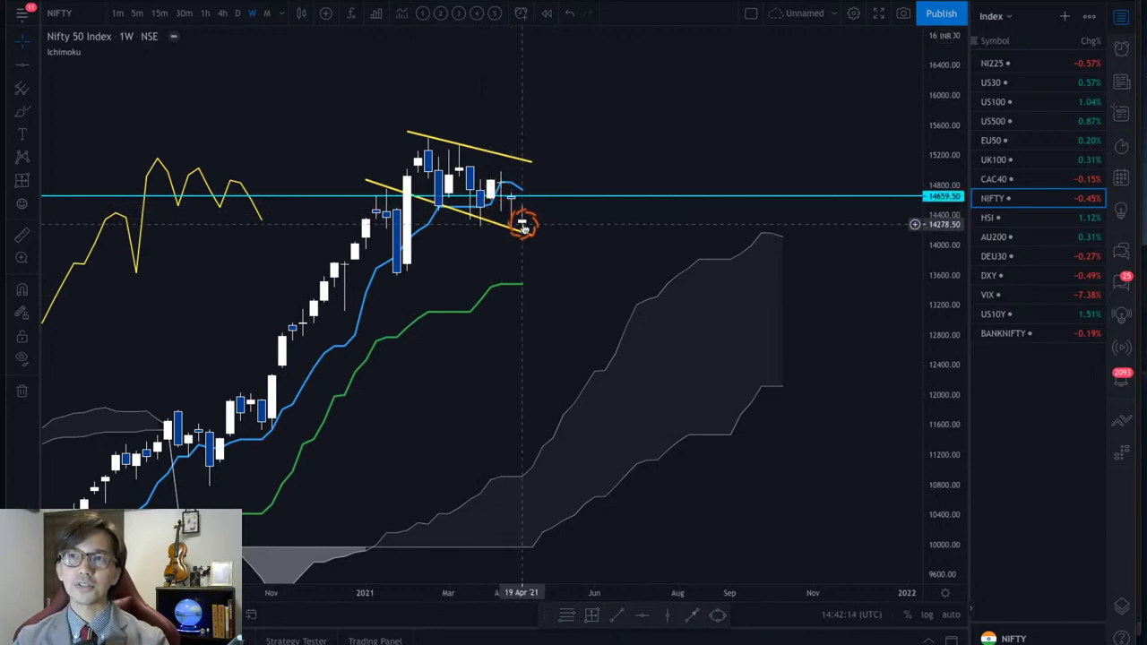
click(521, 219)
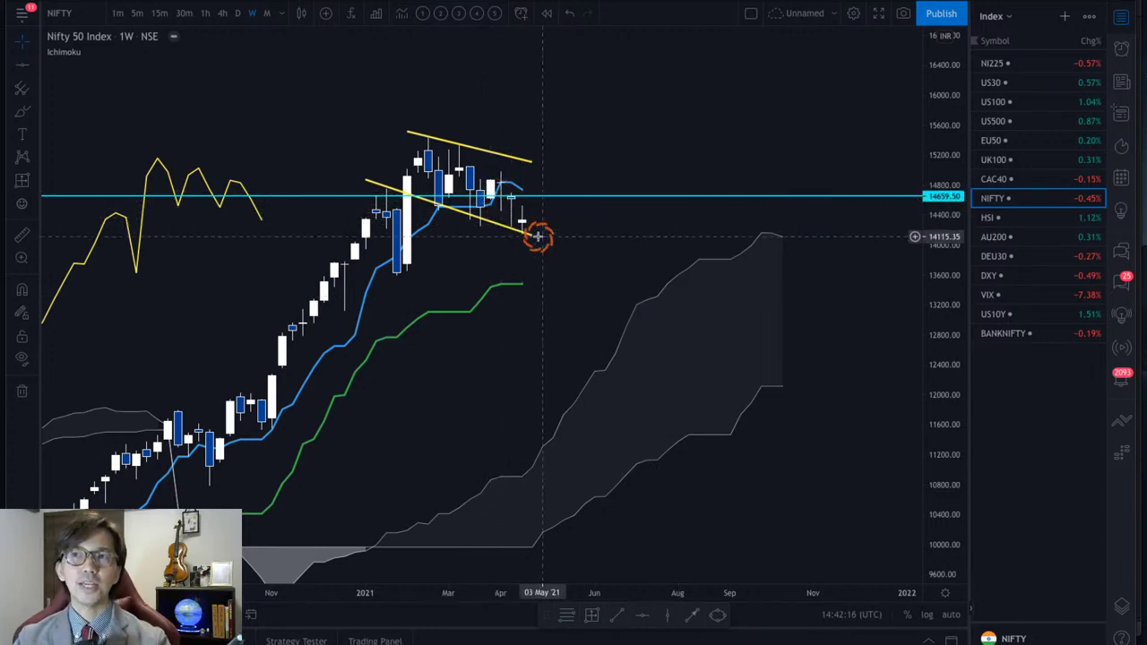
click(804, 320)
click(546, 280)
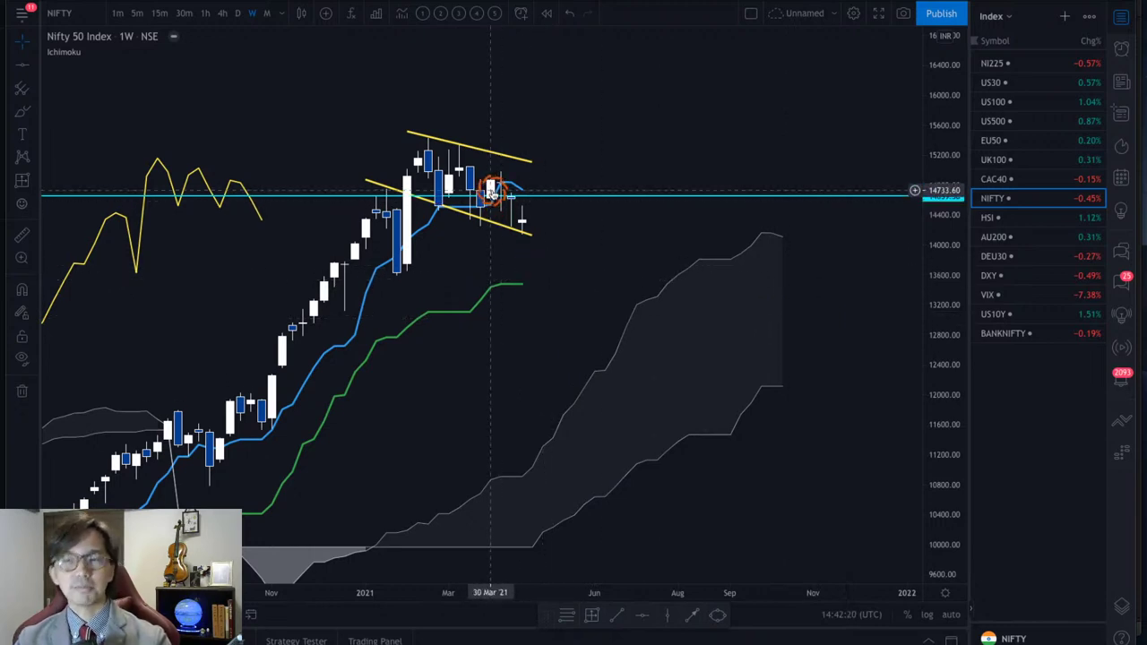
drag(532, 235, 530, 235)
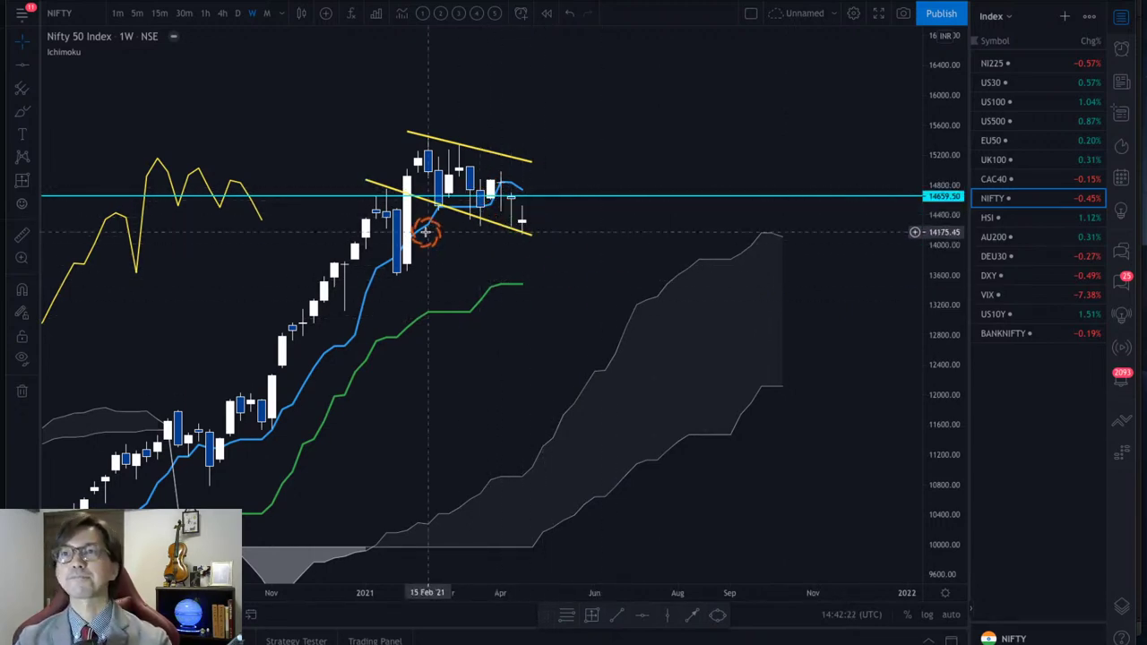
click(238, 12)
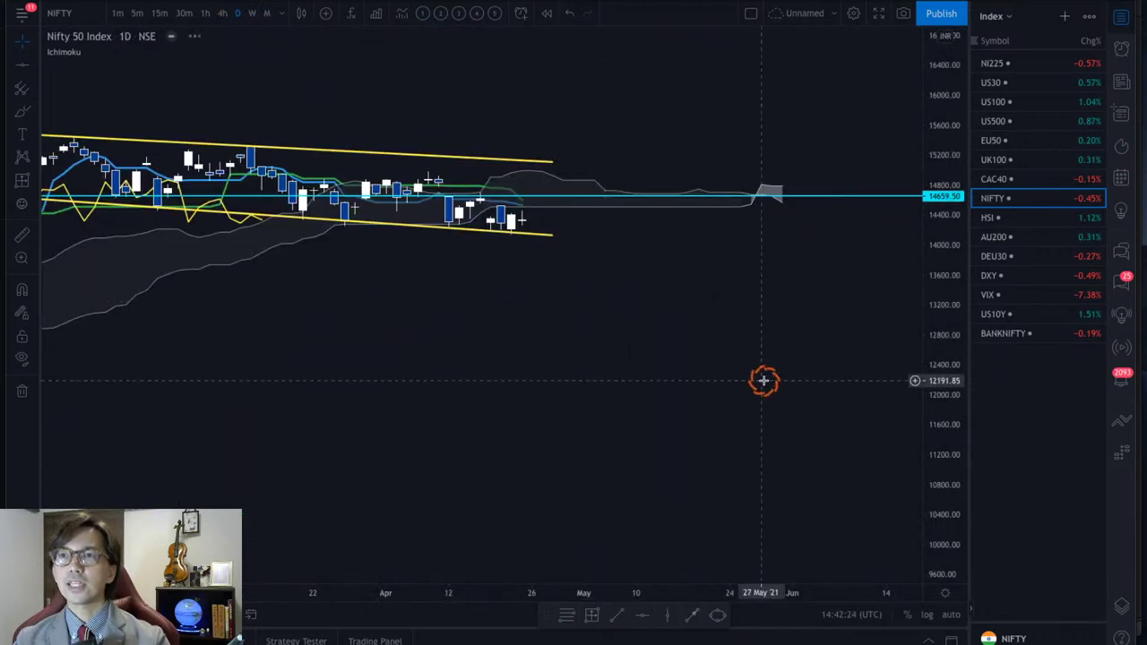
Rescale the NIFTY chart to the April–July 2021 candles and raise the cyan level to about 14689.
drag(942, 435, 943, 229)
drag(609, 253, 760, 415)
drag(296, 595, 469, 525)
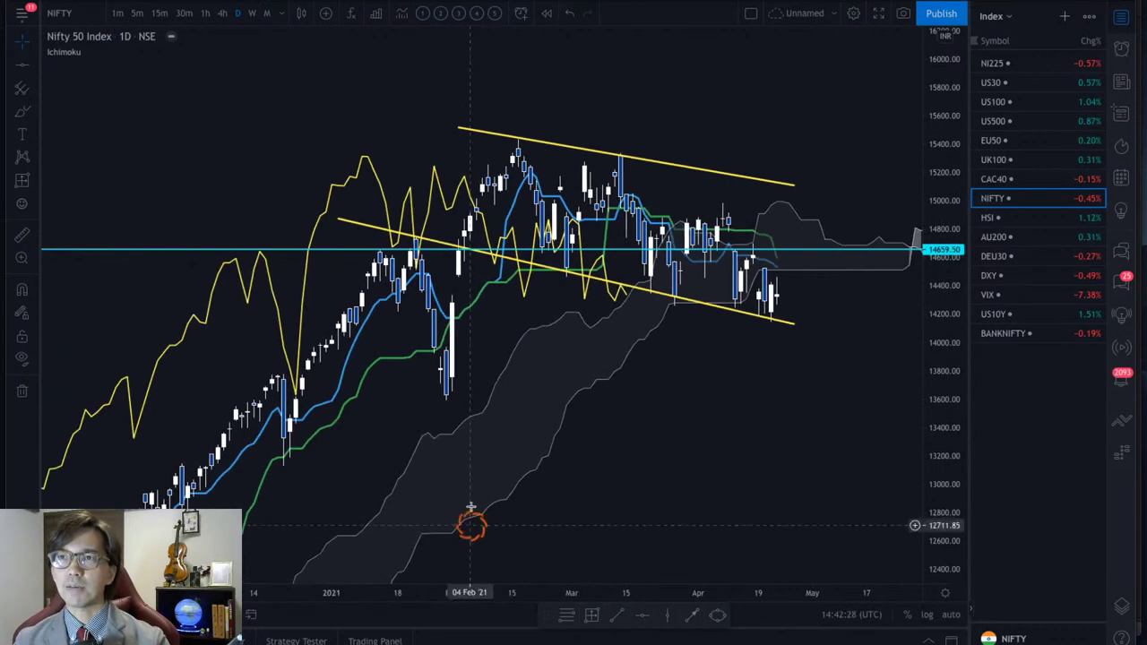
click(645, 304)
click(768, 290)
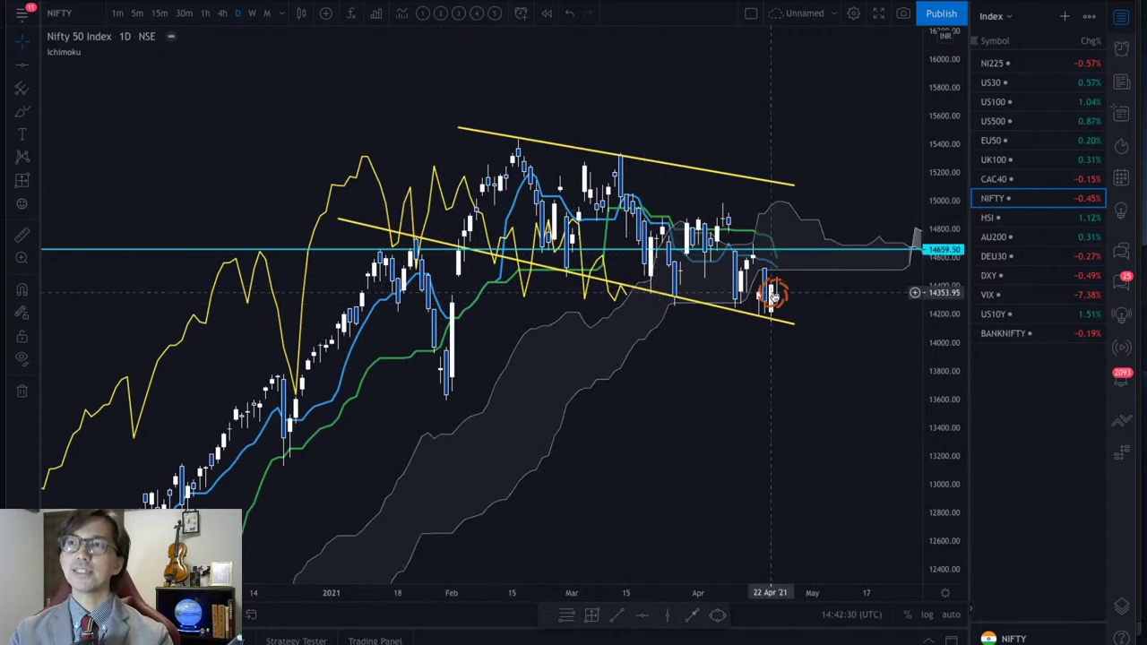
drag(786, 367, 579, 368)
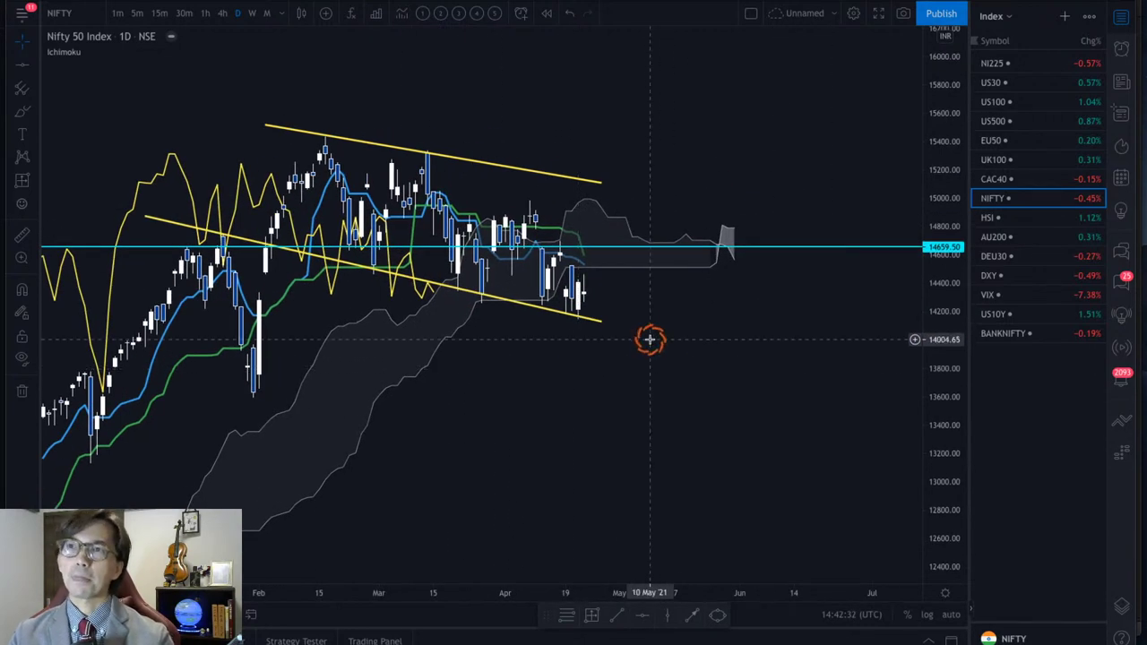
click(610, 273)
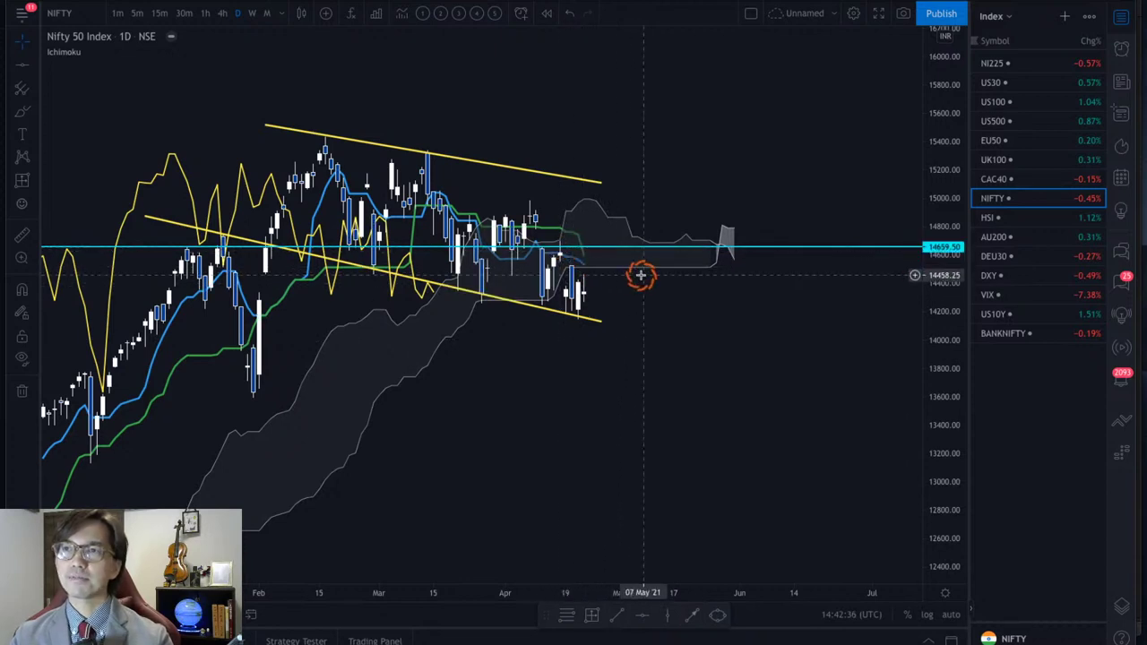
drag(902, 430, 703, 251)
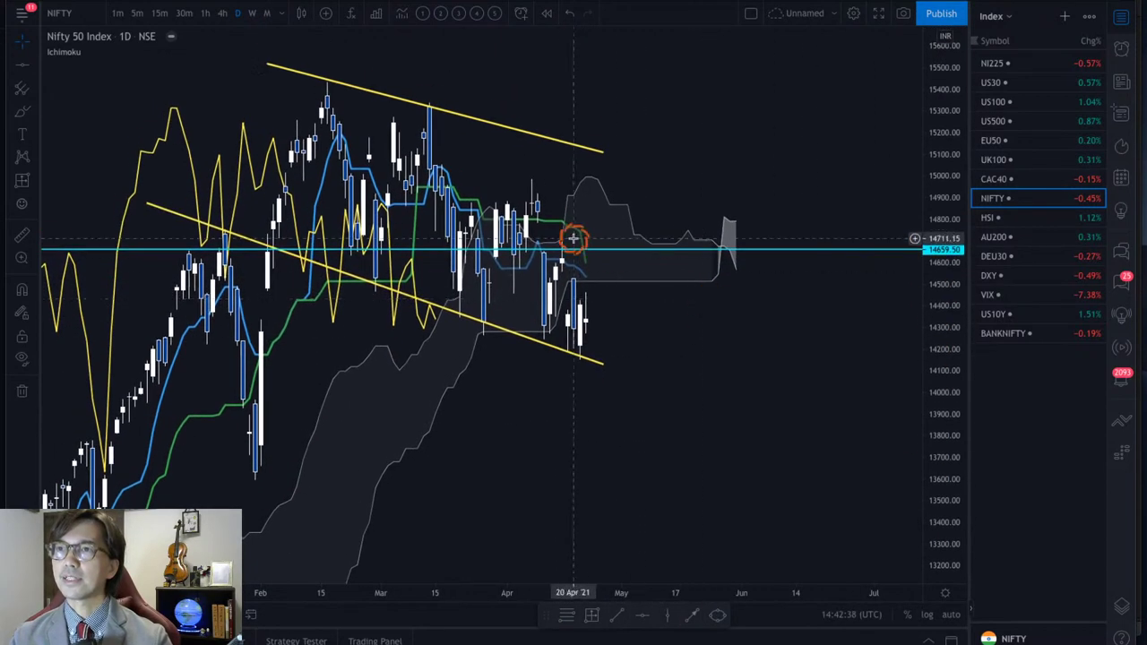
drag(586, 249, 582, 244)
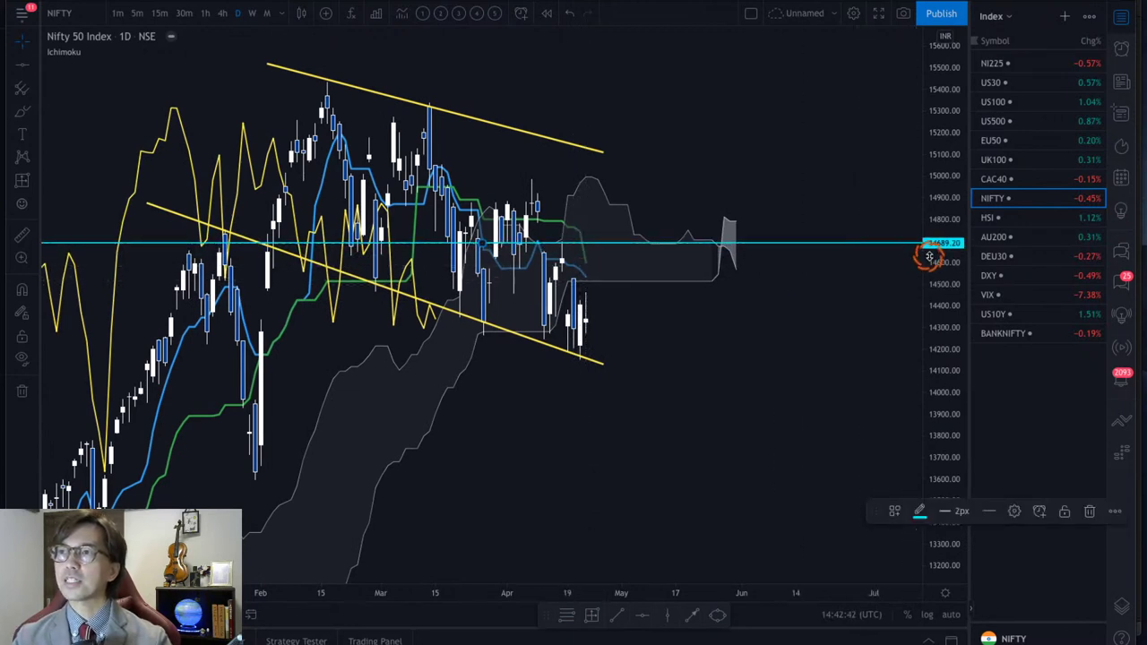
Sketch red zigzag arrows up toward the cloud, erase them, and switch to the Hang Seng Index.
drag(574, 339, 609, 231)
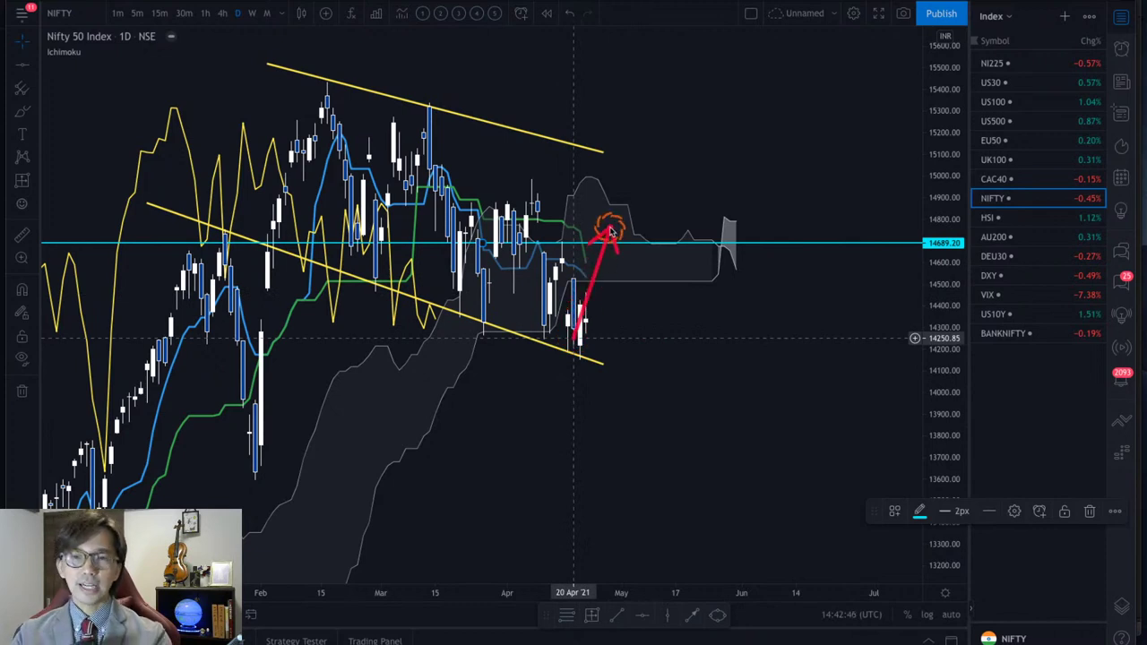
drag(609, 232, 631, 170)
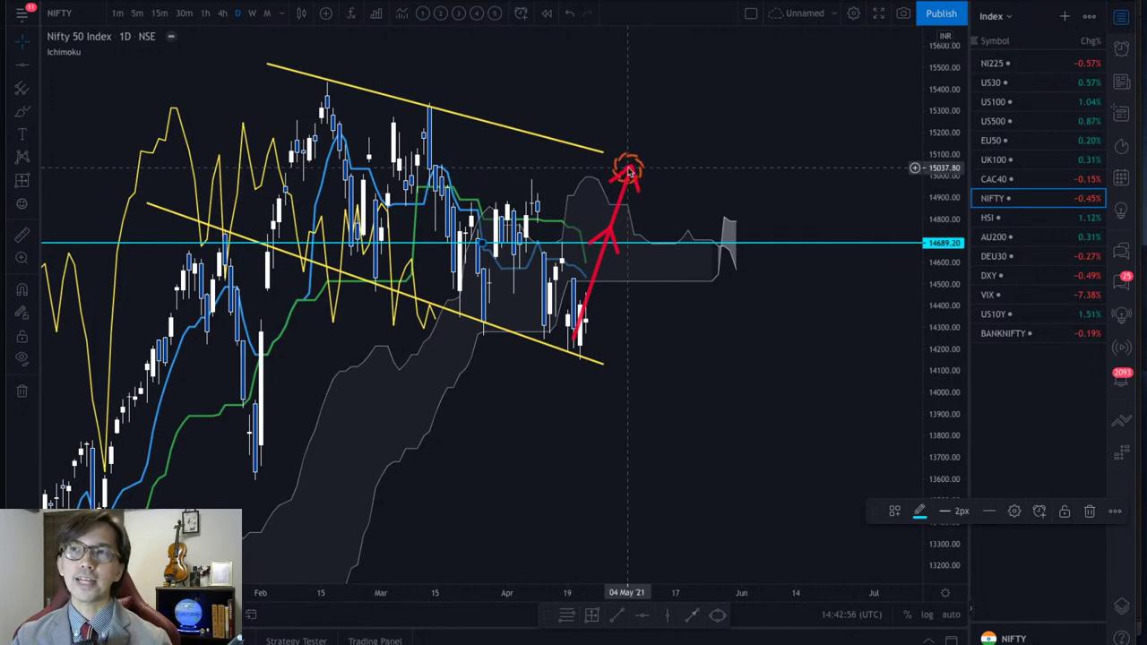
mouse_move(630, 170)
mouse_down()
mouse_move(666, 205)
mouse_move(719, 133)
mouse_up()
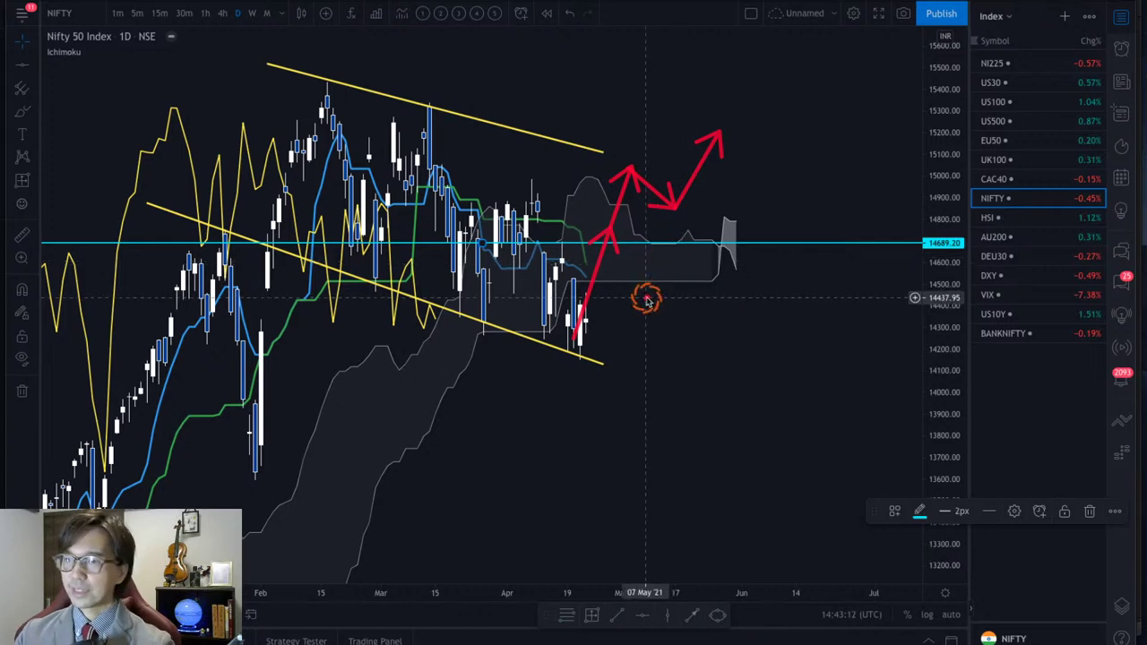
key(Escape)
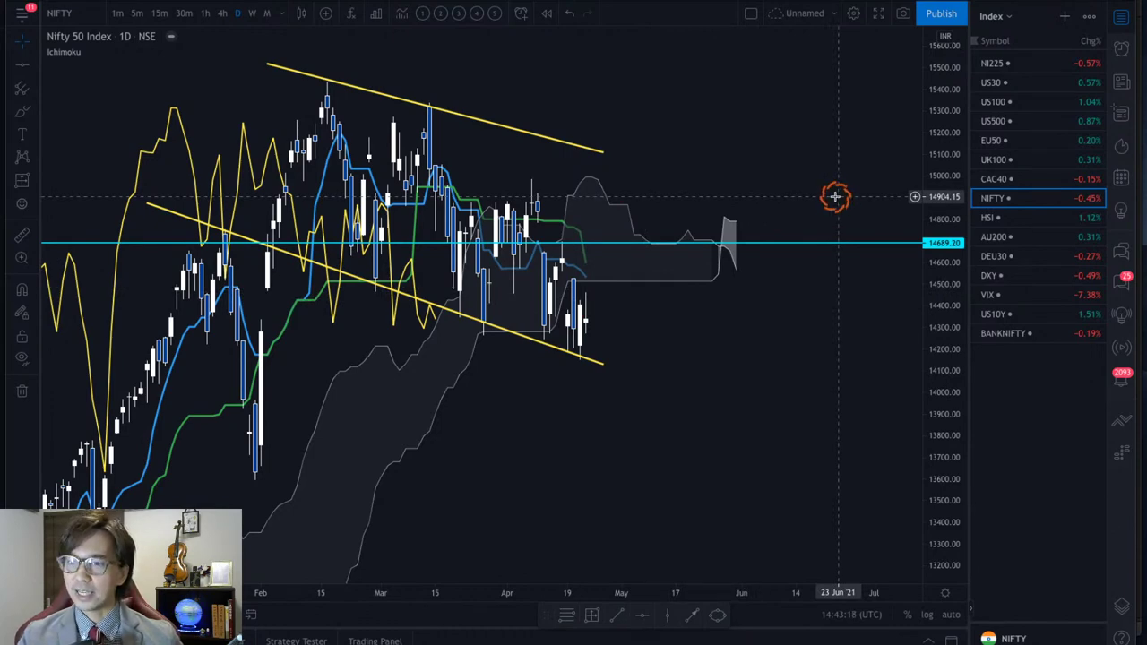
key(Down)
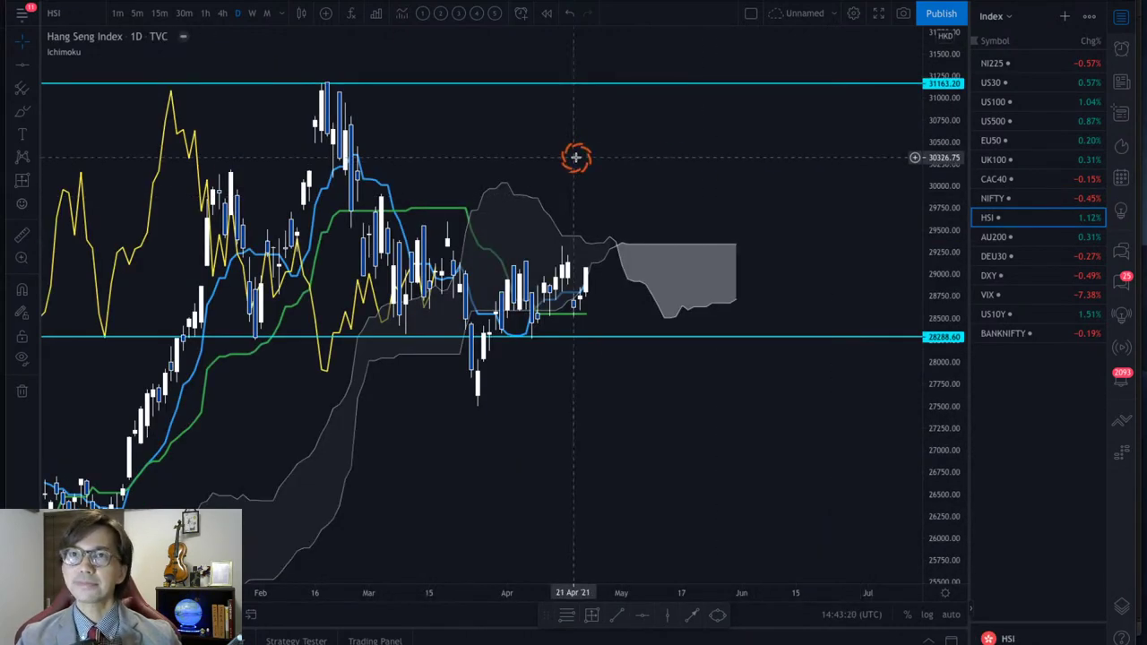
View the Hang Seng Index on weekly candles with a compressed price scale, then switch to AU200.
click(251, 14)
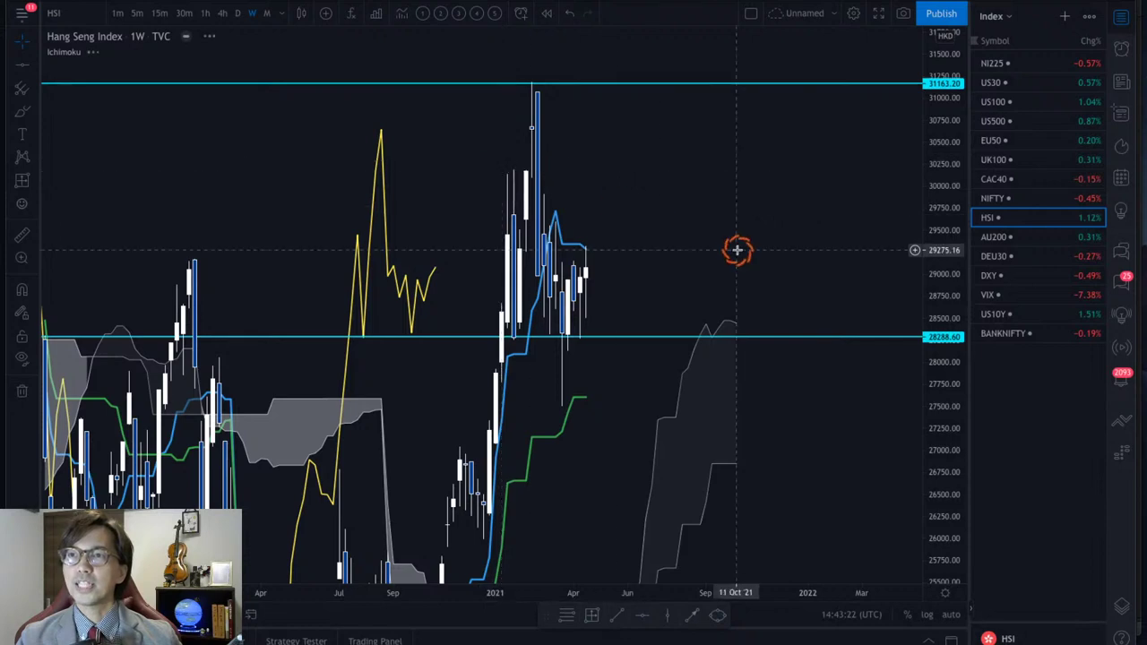
drag(946, 166, 932, 295)
drag(783, 239, 799, 215)
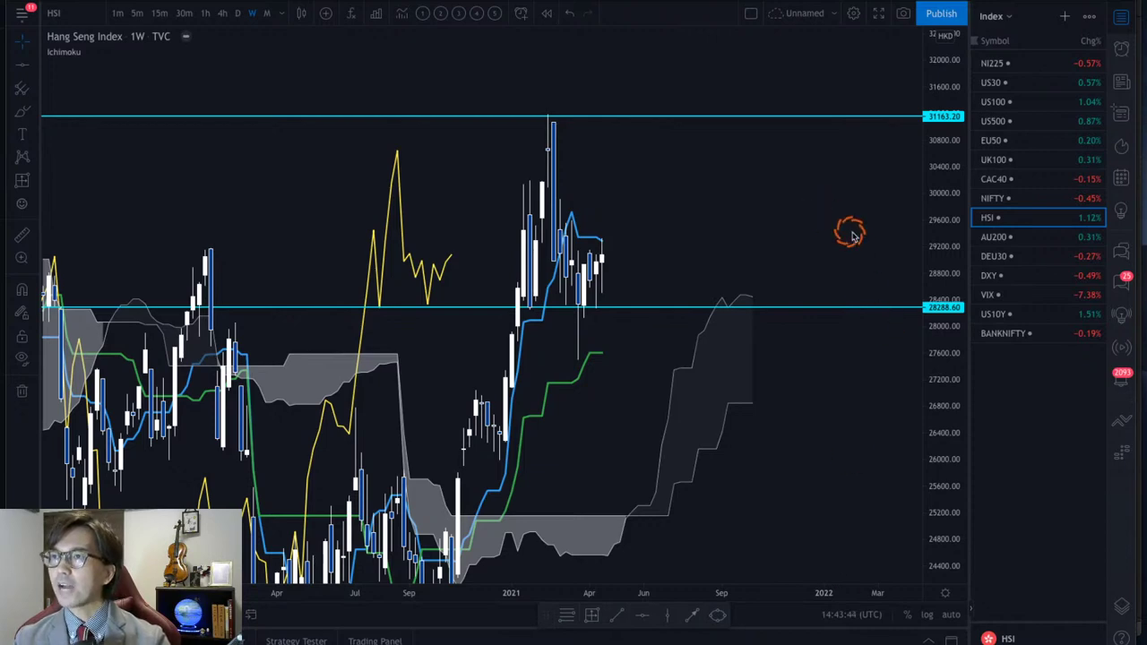
key(Down)
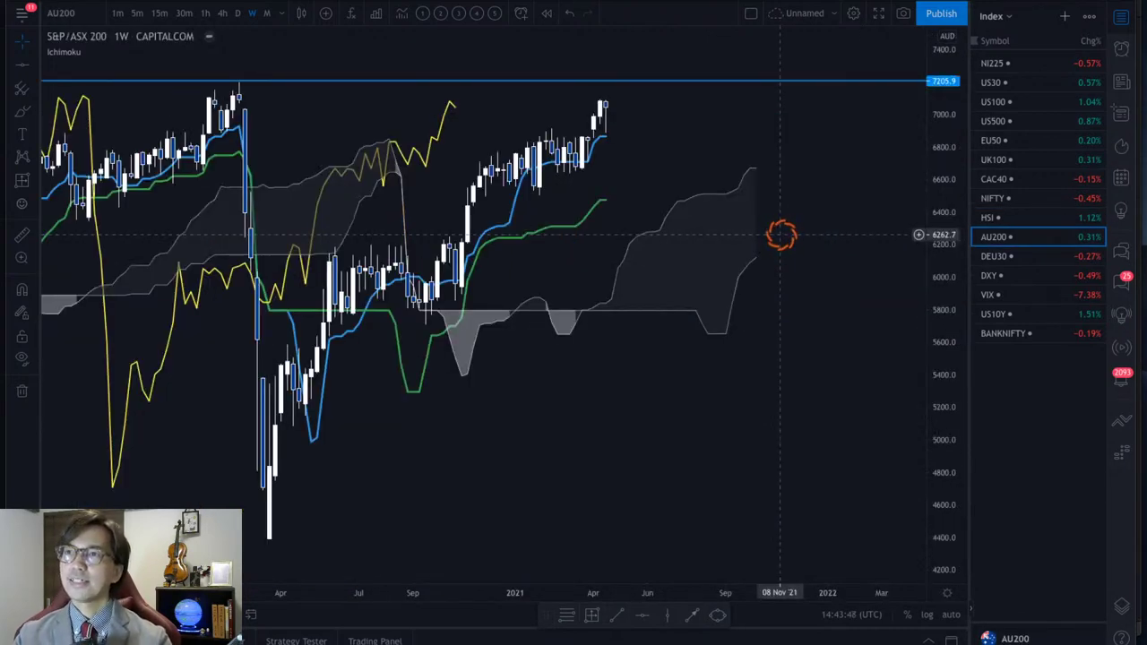
Rescale and pan the AU200 weekly chart, drawing a first red arrow on it.
drag(937, 346, 947, 231)
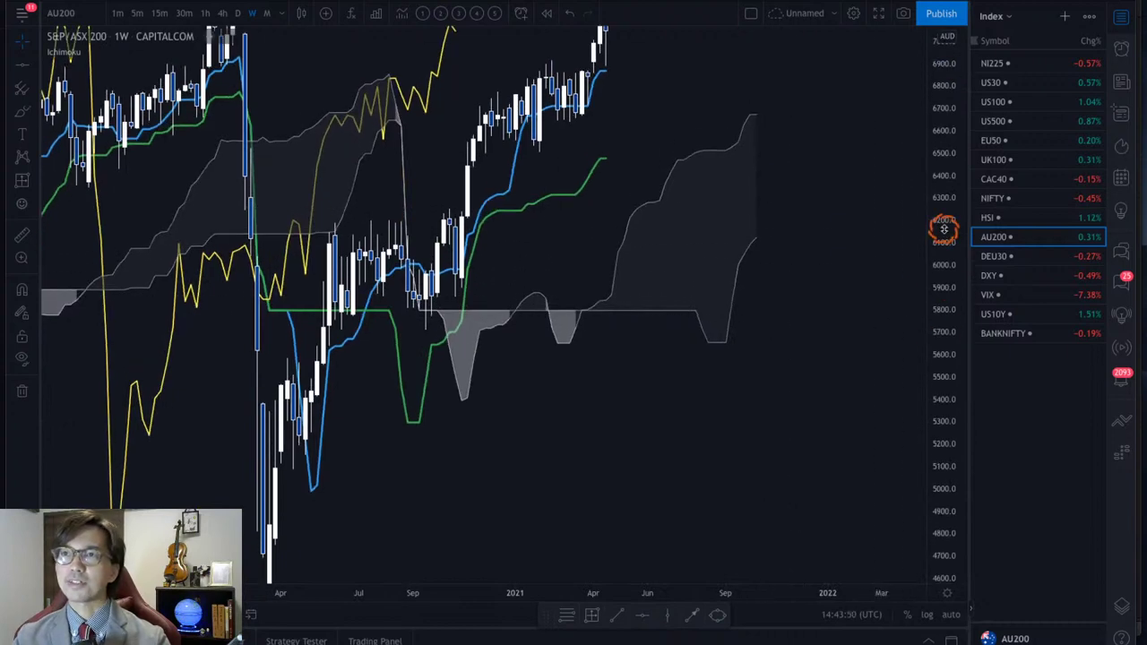
drag(768, 174, 843, 282)
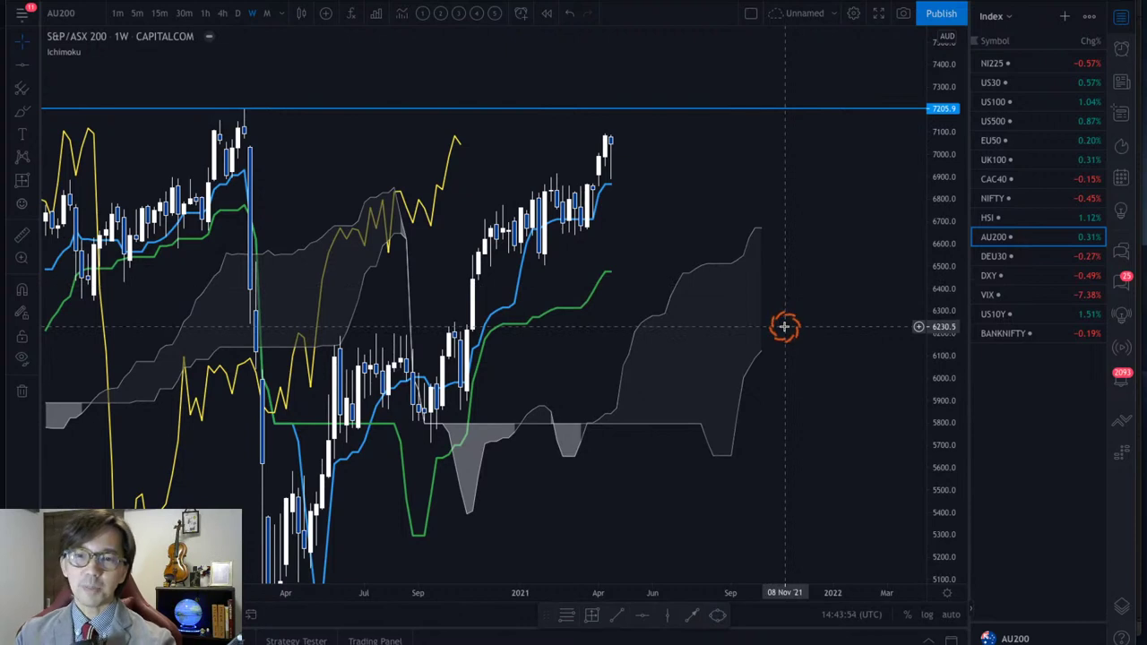
drag(742, 448, 804, 349)
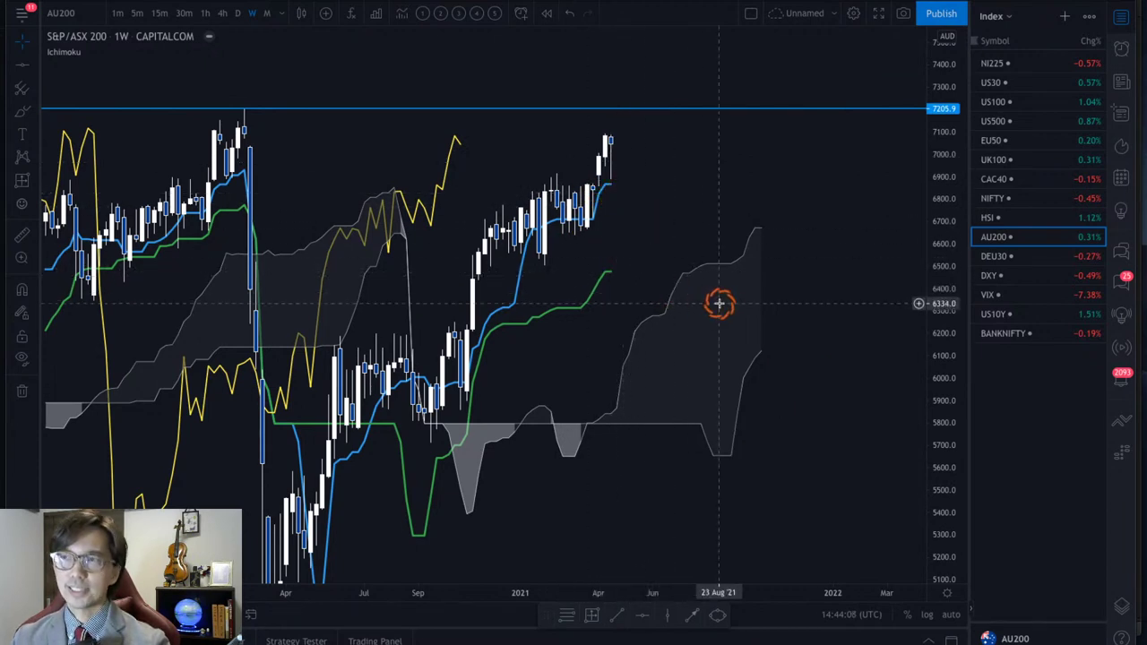
scroll(627, 582, up, 5)
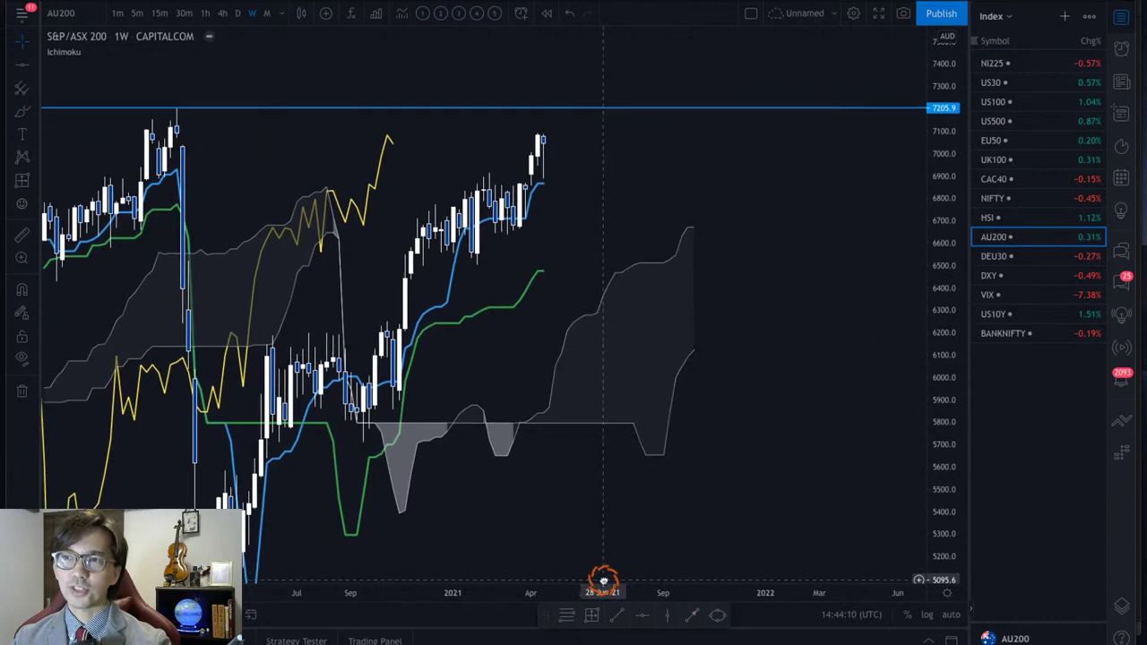
drag(438, 301, 596, 345)
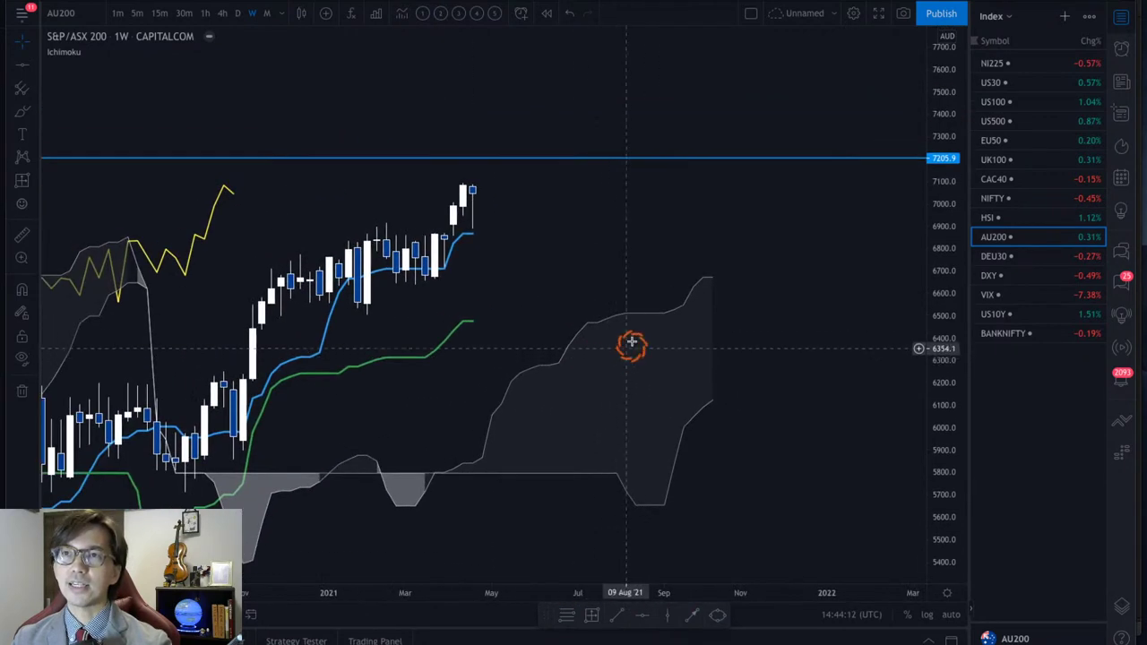
Draw and undo red downward arrows beside the latest candles, then switch to DEU30.
drag(474, 185, 484, 237)
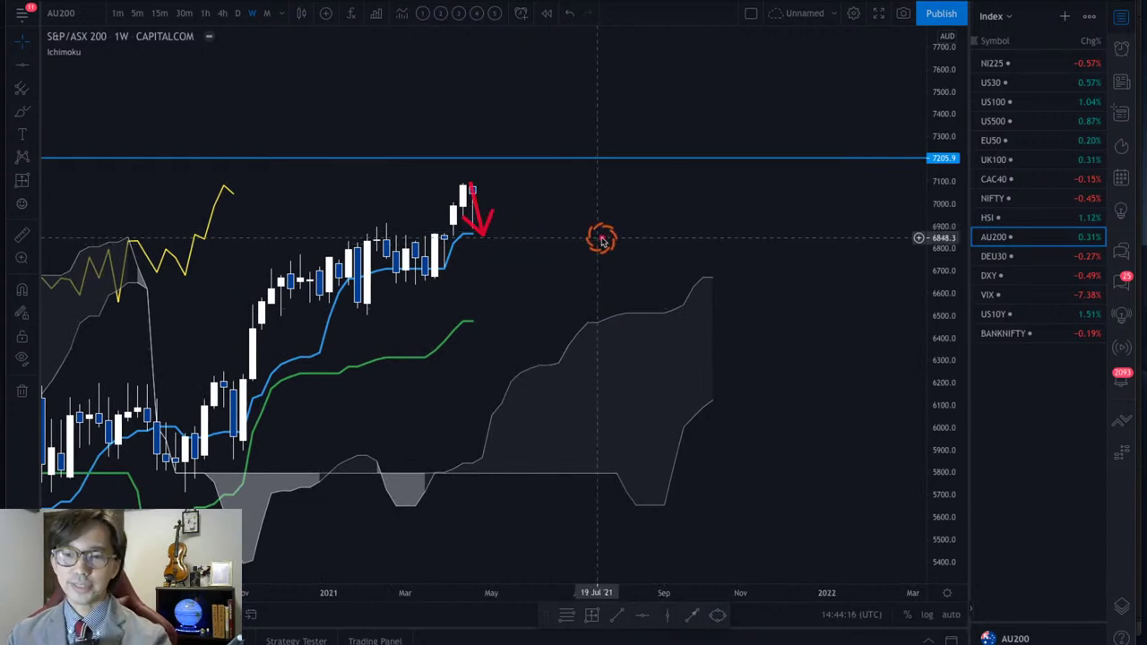
key(ctrl+z)
drag(484, 186, 494, 233)
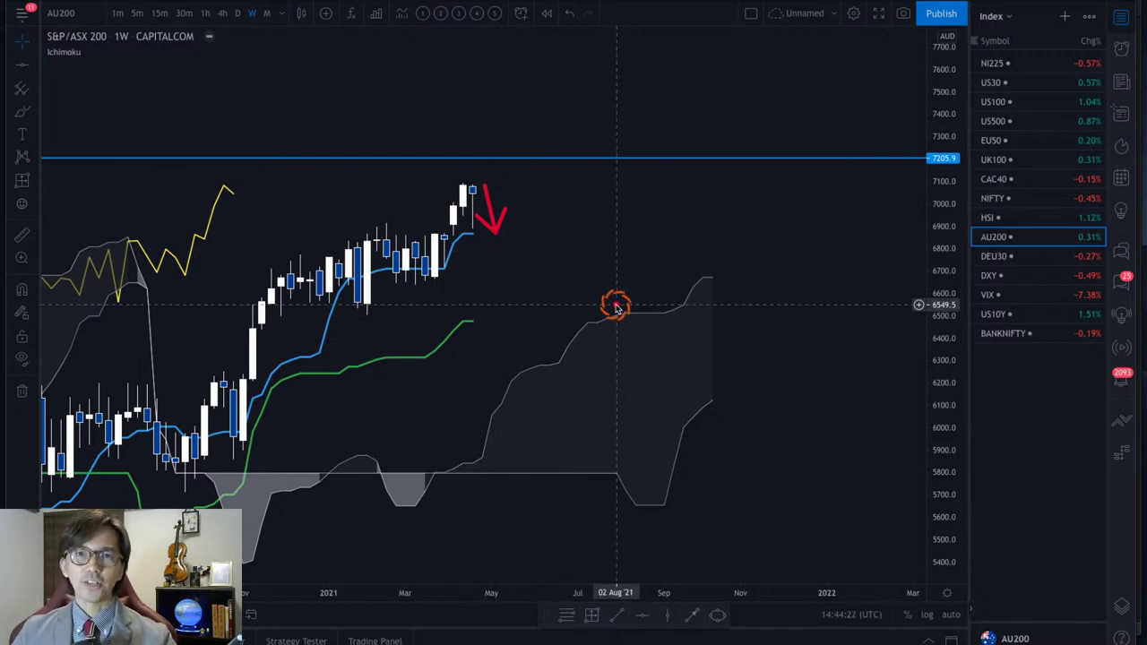
key(ctrl+z)
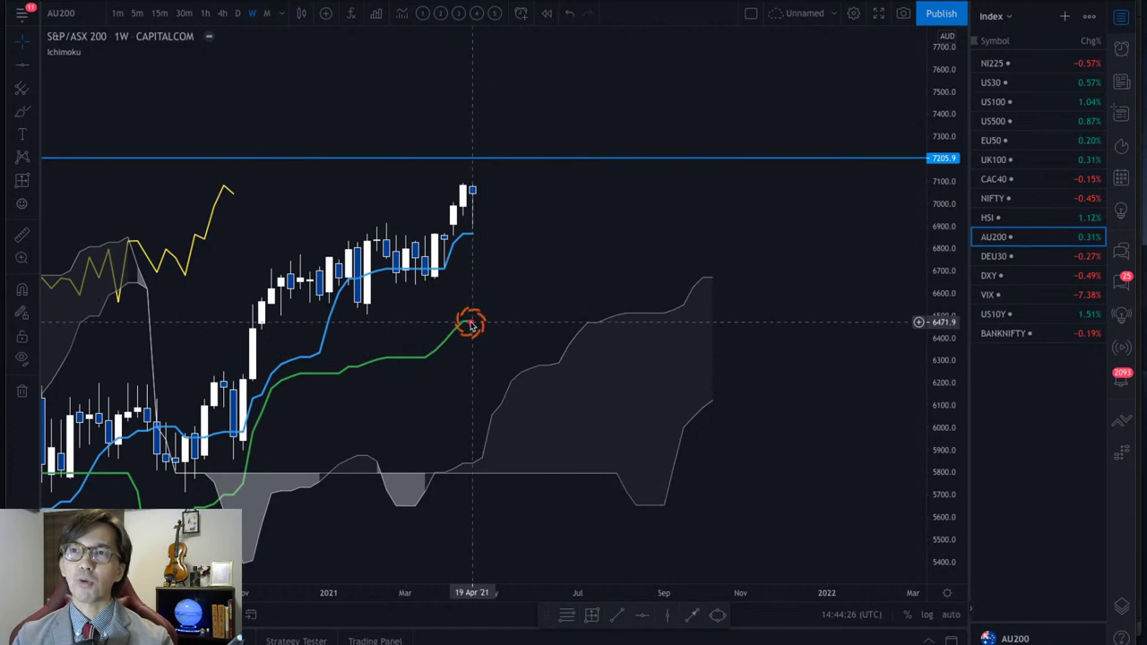
drag(496, 308, 511, 312)
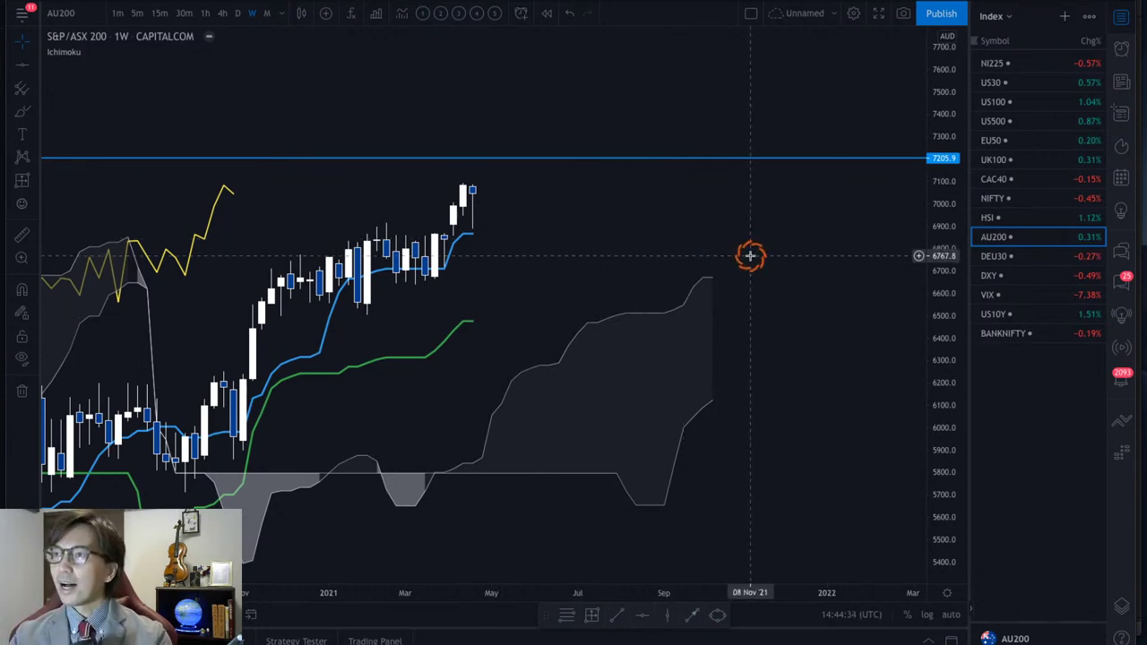
key(Down)
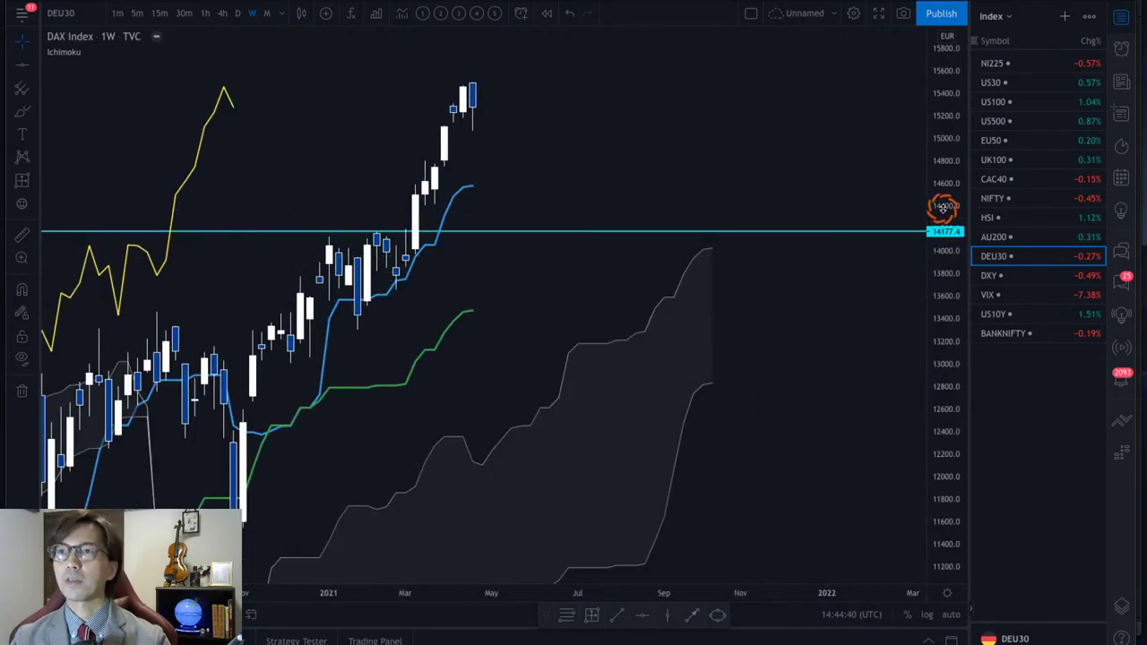
Sketch red arrows toward the DAX cyan level, then clear them and rescale the chart.
drag(870, 161, 915, 206)
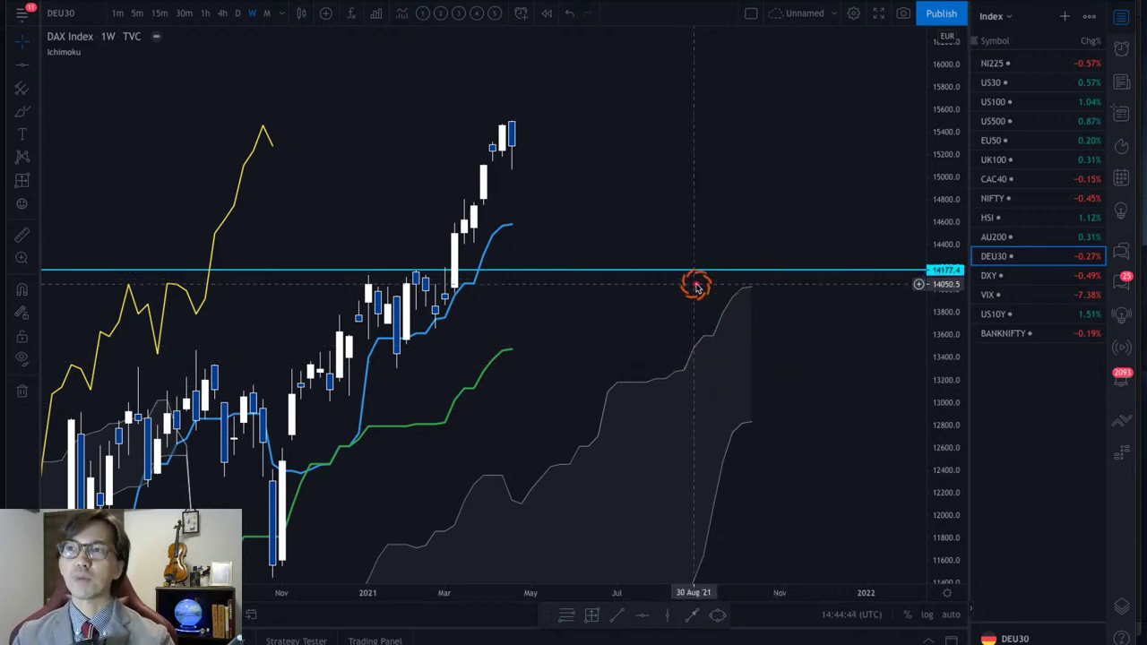
drag(694, 284, 750, 265)
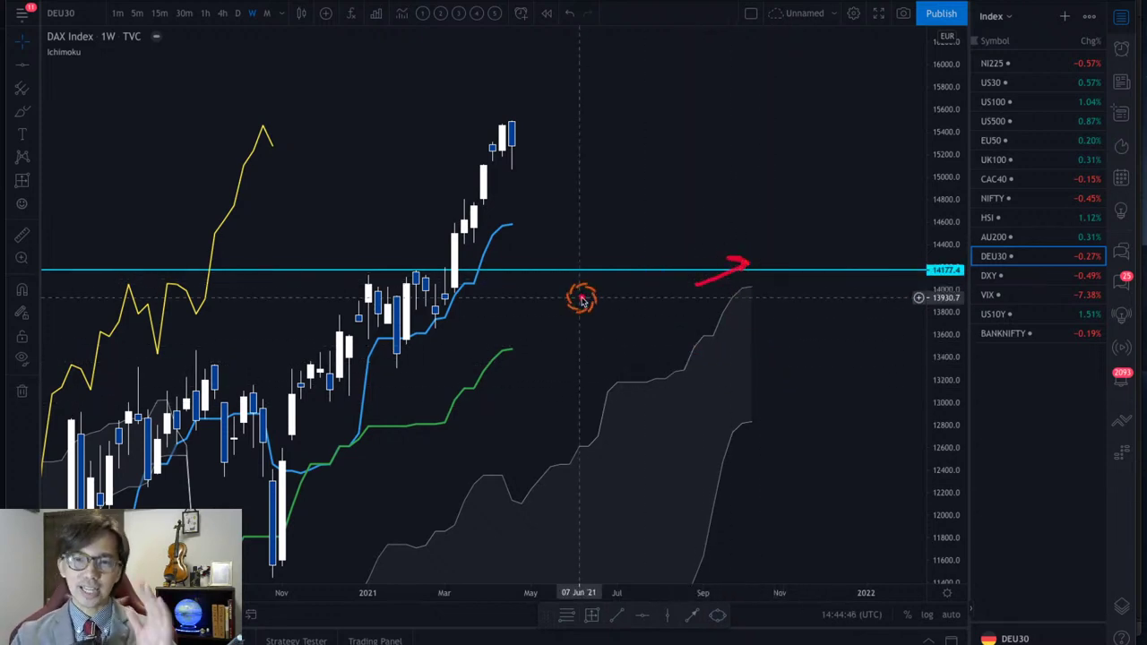
drag(464, 315, 517, 294)
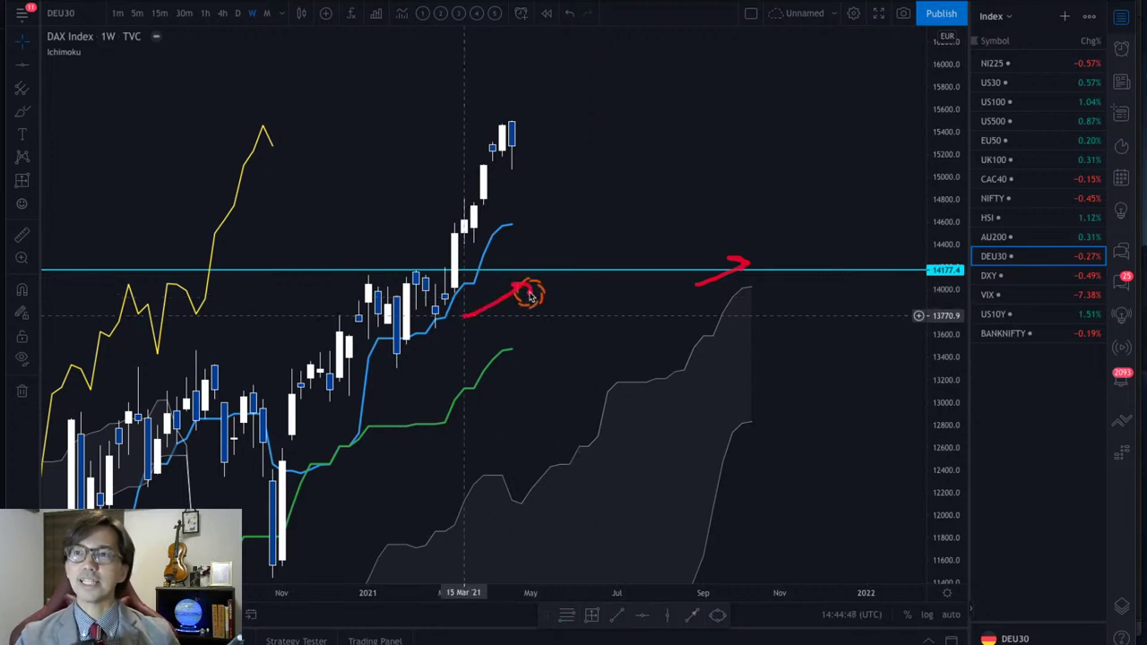
mouse_move(249, 172)
mouse_down()
mouse_move(260, 108)
mouse_move(273, 143)
mouse_up()
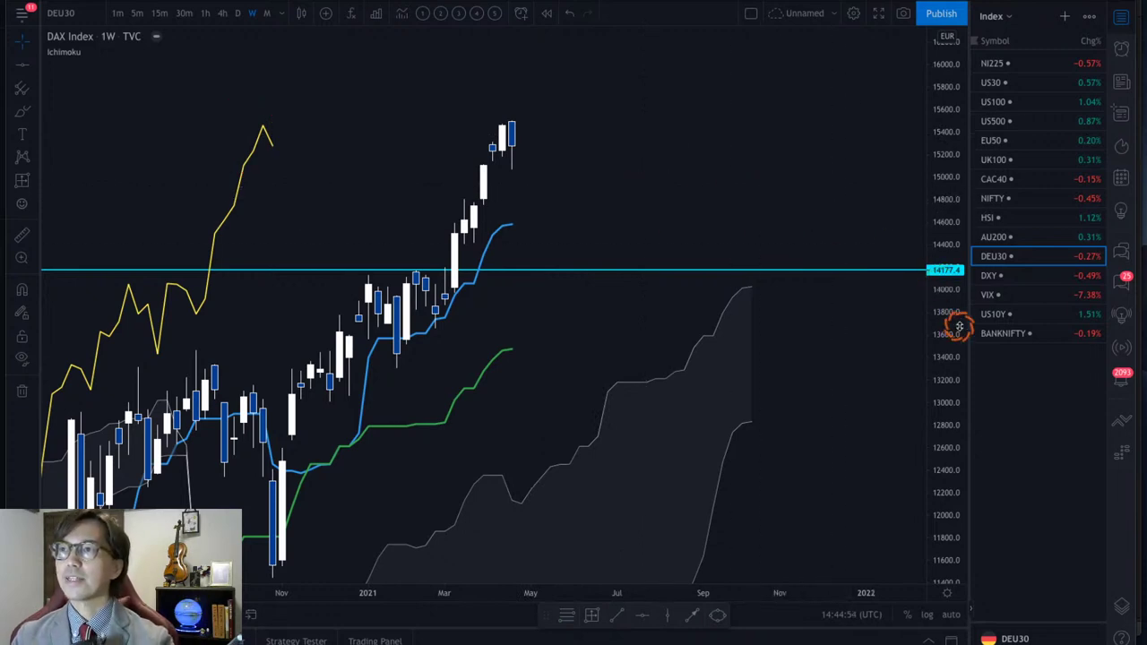
drag(955, 325, 943, 208)
drag(702, 128, 725, 235)
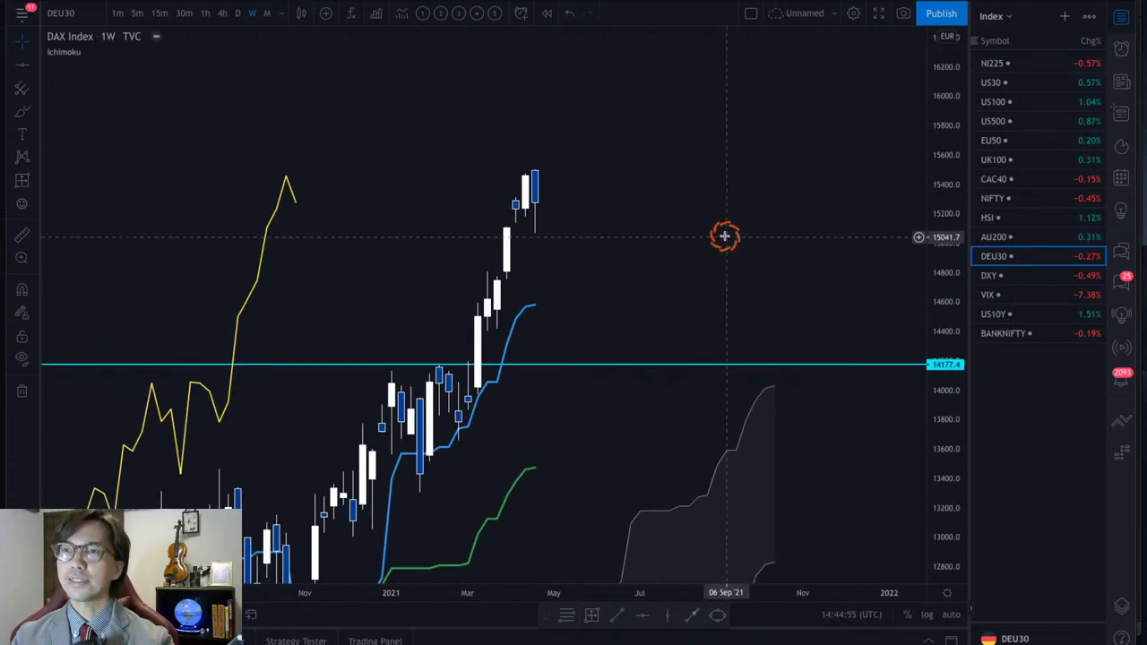
Add a horizontal level at 15501.0, sketch and remove an arrow, then switch to DXY.
click(483, 171)
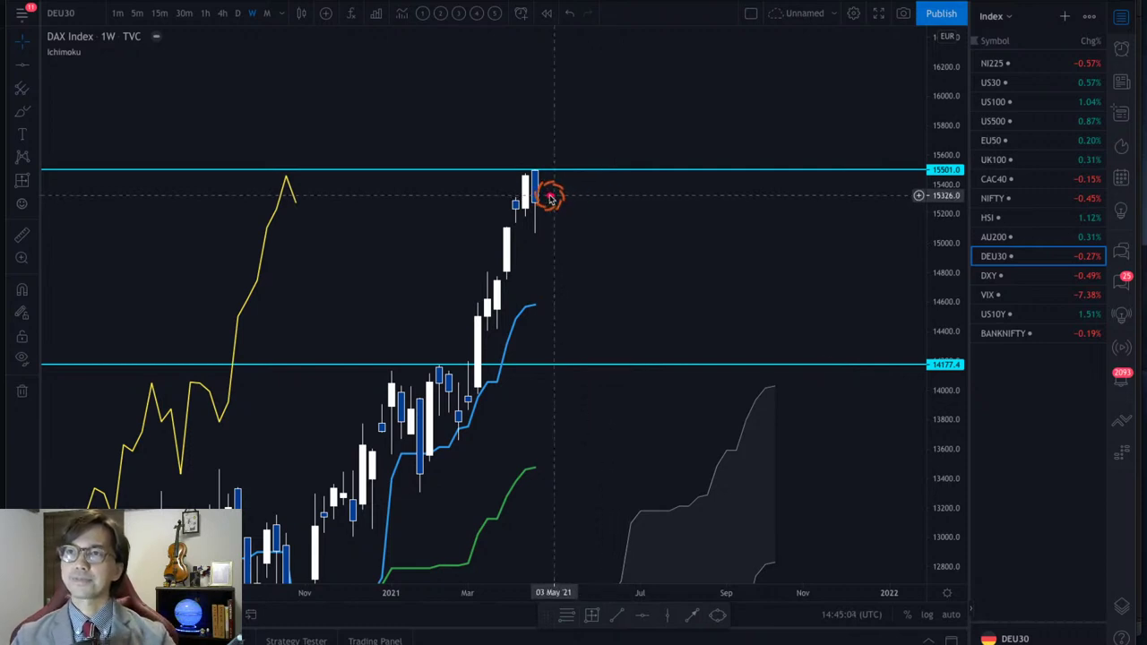
mouse_move(553, 196)
mouse_down()
mouse_move(582, 116)
mouse_move(597, 155)
mouse_move(605, 146)
mouse_up()
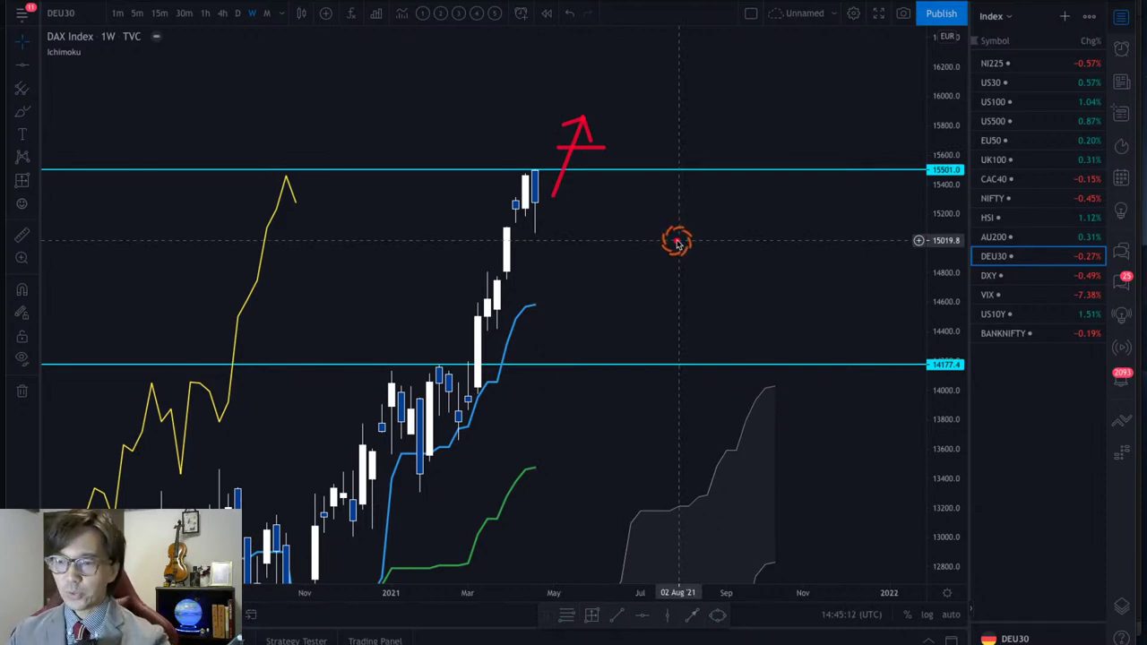
key(Escape)
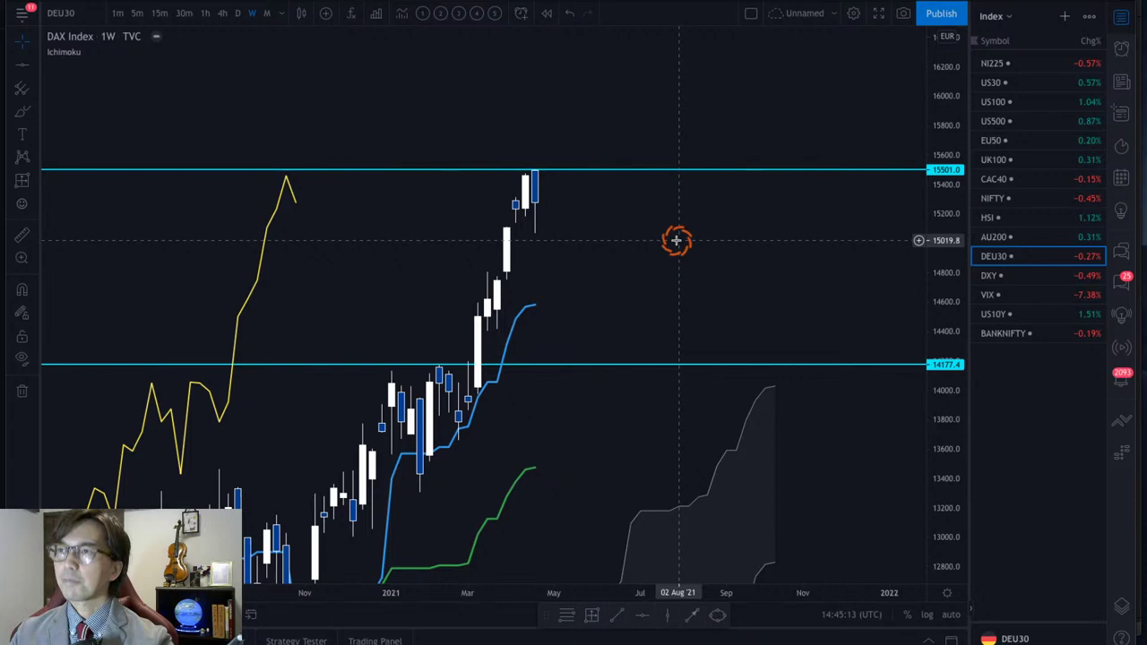
key(Down)
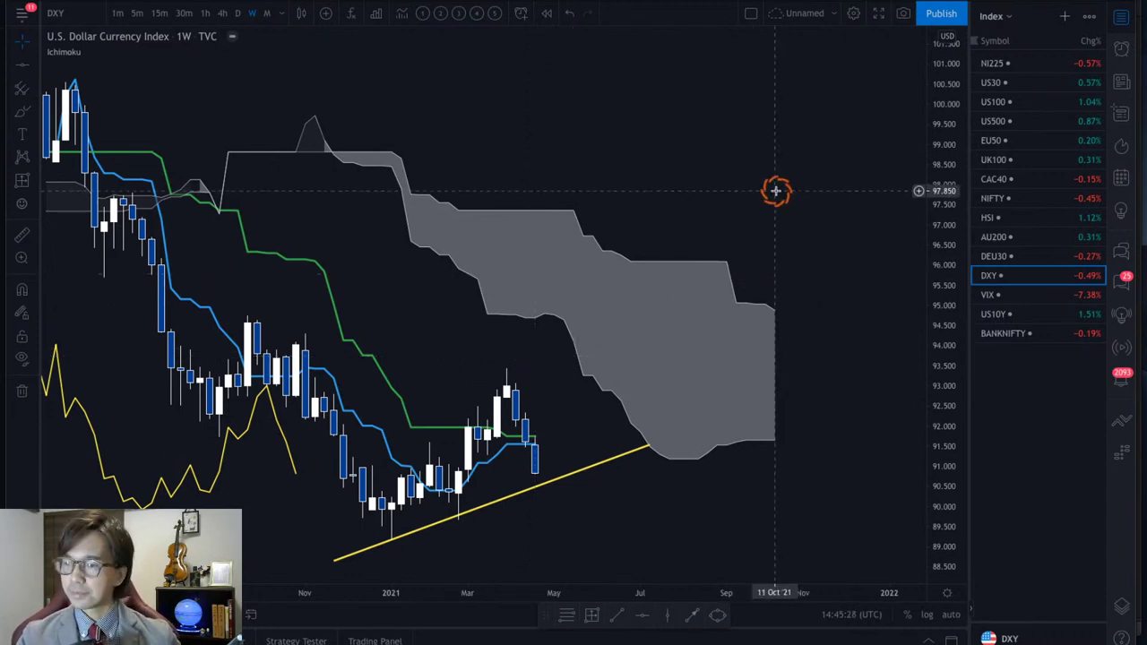
Move down the watchlist past VIX and US10Y to BANKNIFTY.
key(Down)
key(Down)
key(Down)
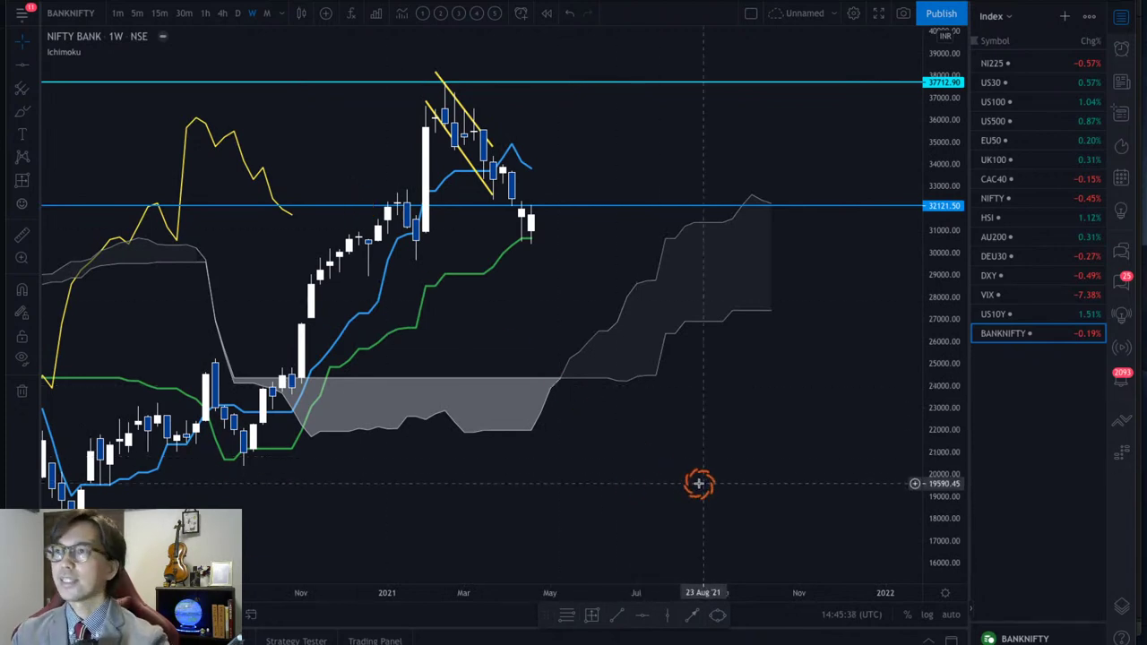
Widen the weekly BANKNIFTY candles and sketch red arrows around the cloud and yellow line.
mouse_move(675, 594)
mouse_down()
mouse_move(637, 592)
mouse_move(687, 594)
mouse_up()
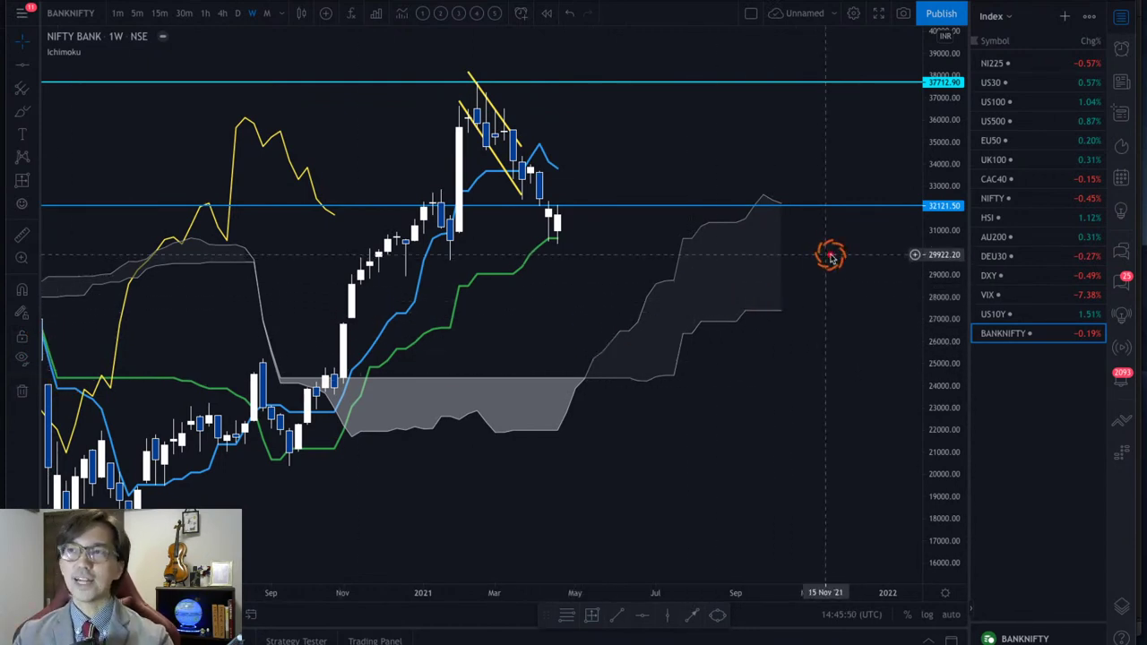
mouse_move(741, 249)
mouse_down()
mouse_move(804, 246)
mouse_move(785, 259)
mouse_up()
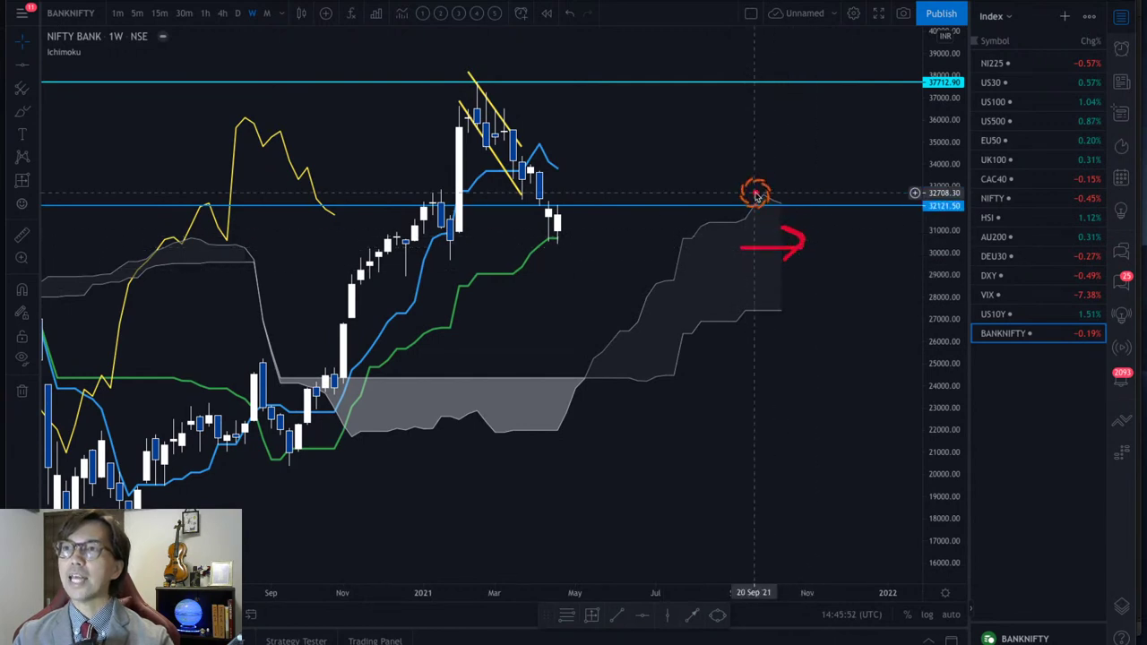
drag(728, 194, 789, 185)
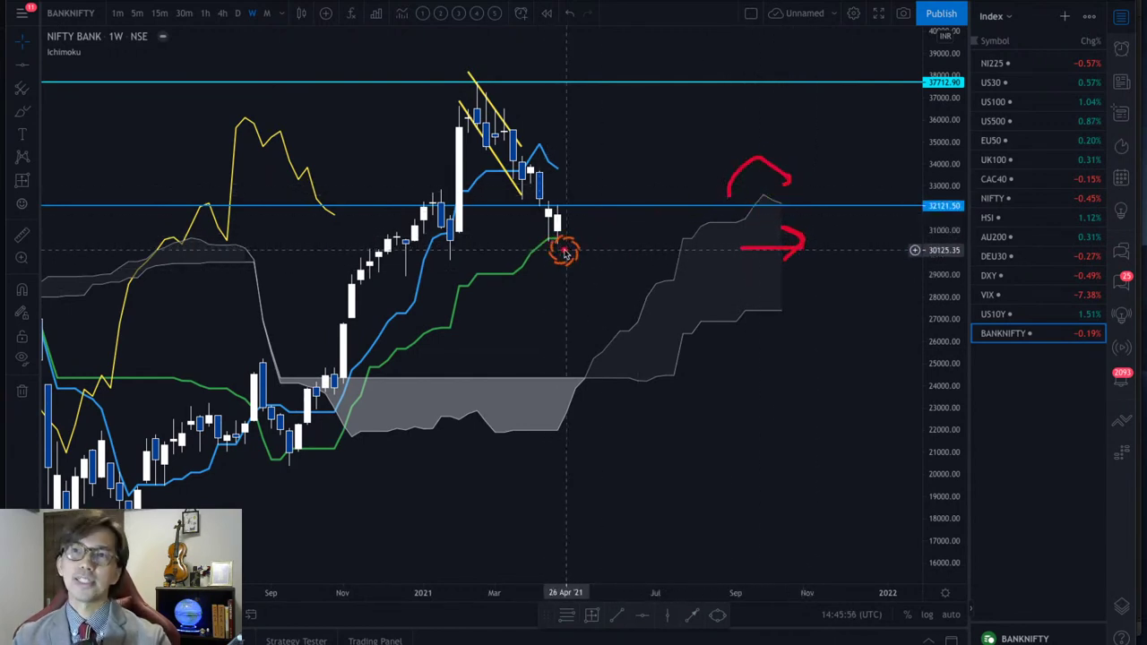
drag(307, 171, 347, 208)
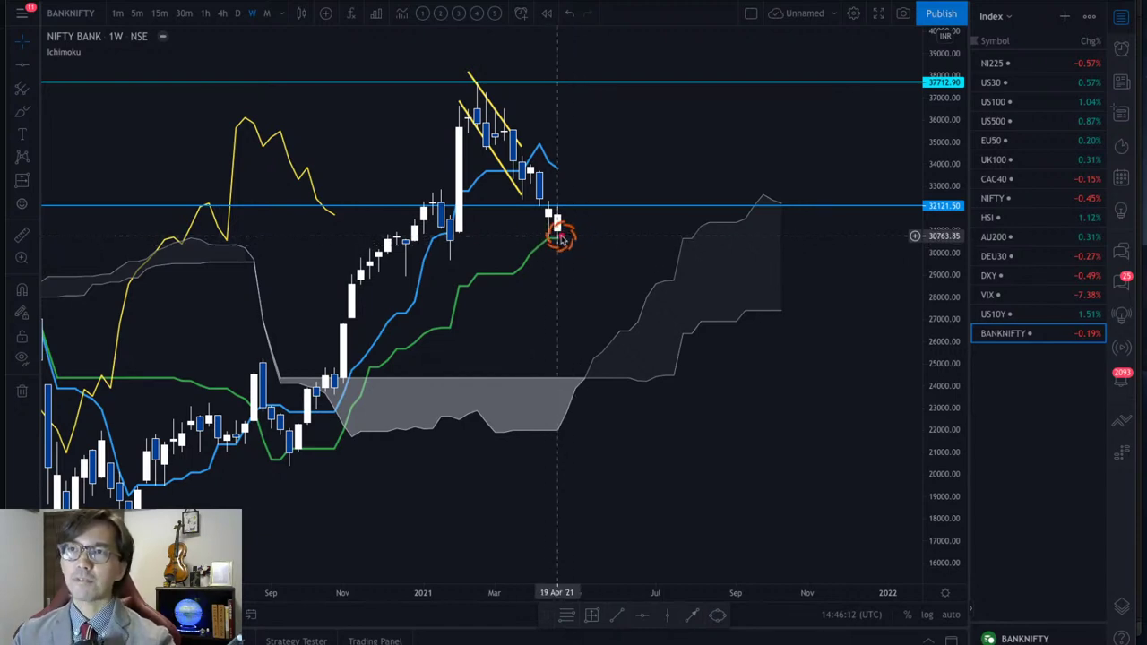
Draw red up and down arrows from the latest candle with a red X below.
drag(559, 236, 620, 143)
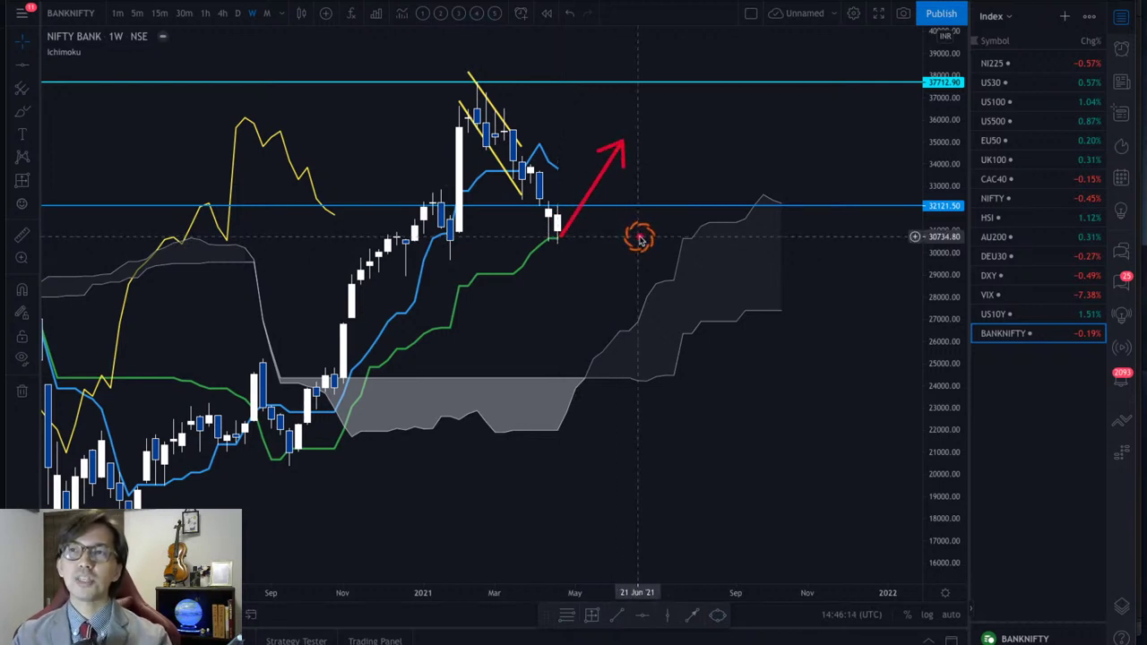
drag(563, 233, 589, 285)
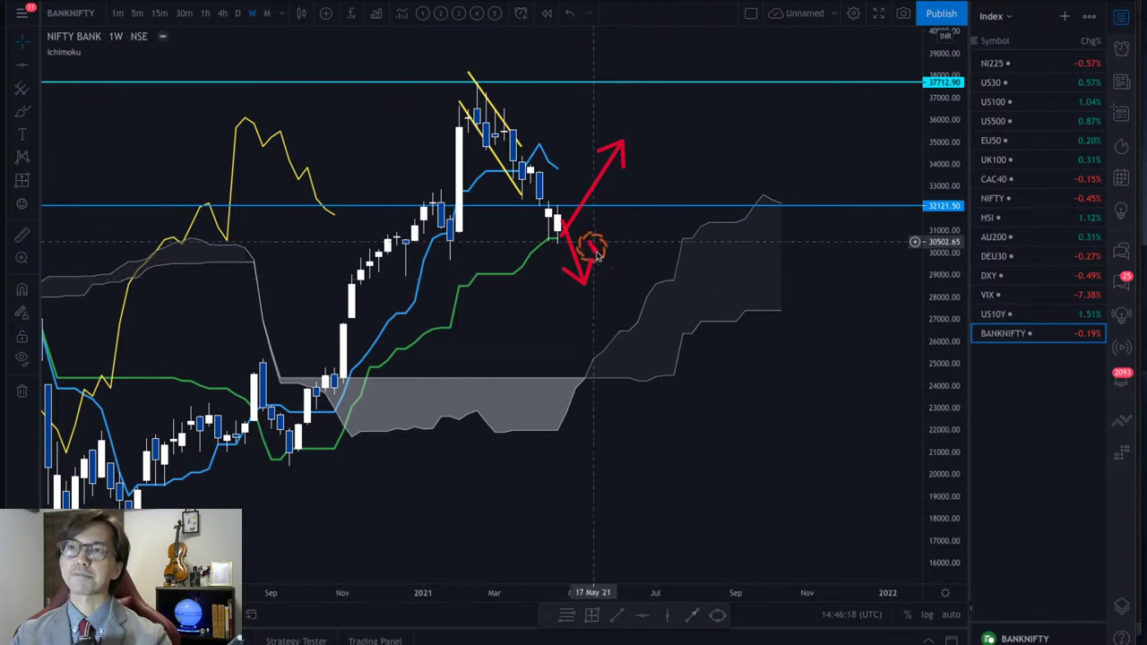
drag(590, 243, 610, 265)
mouse_move(611, 243)
mouse_down()
mouse_move(588, 267)
mouse_move(593, 235)
mouse_up()
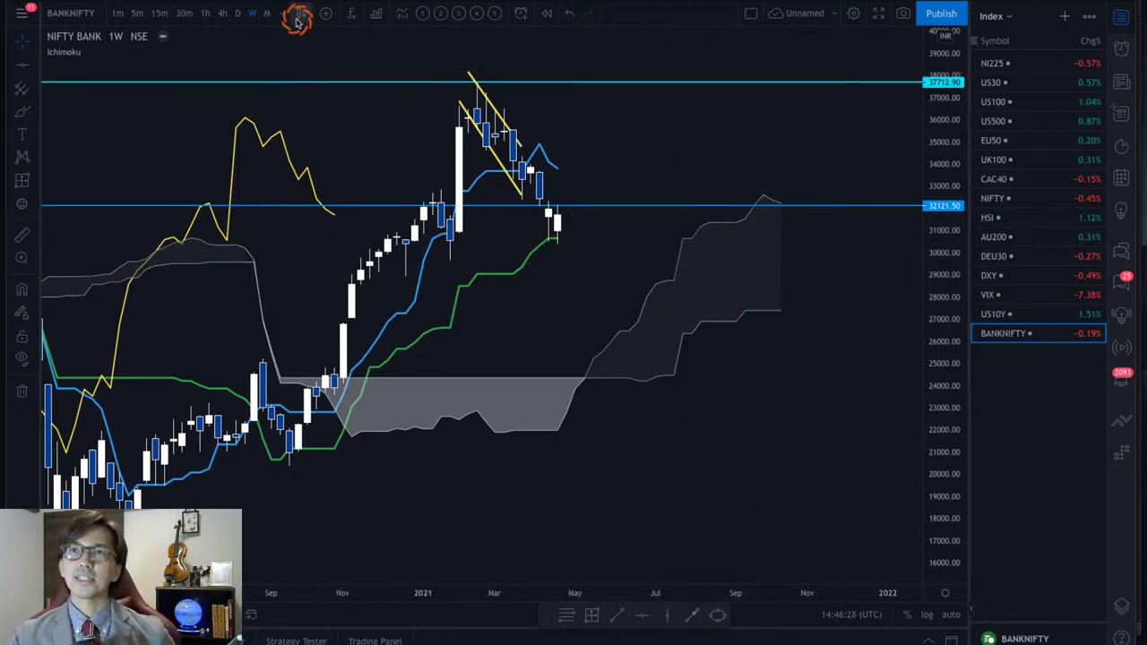
Show BANKNIFTY on daily candles and circle in red where the cloud narrows and meets the yellow line.
click(238, 13)
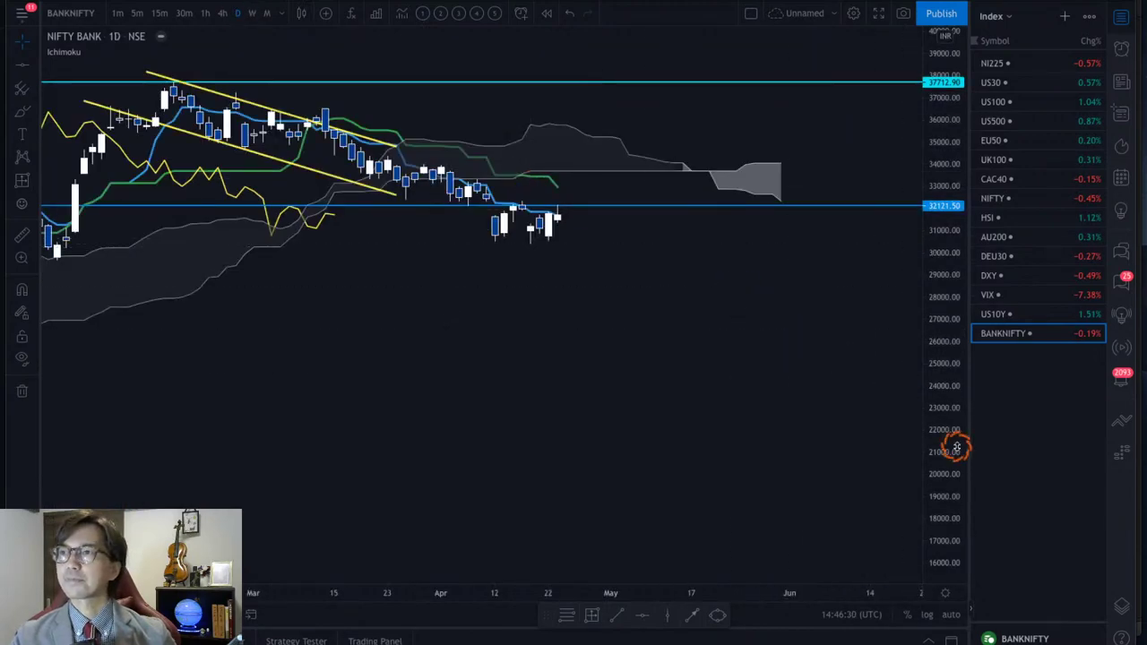
drag(955, 443, 956, 224)
drag(694, 177, 735, 349)
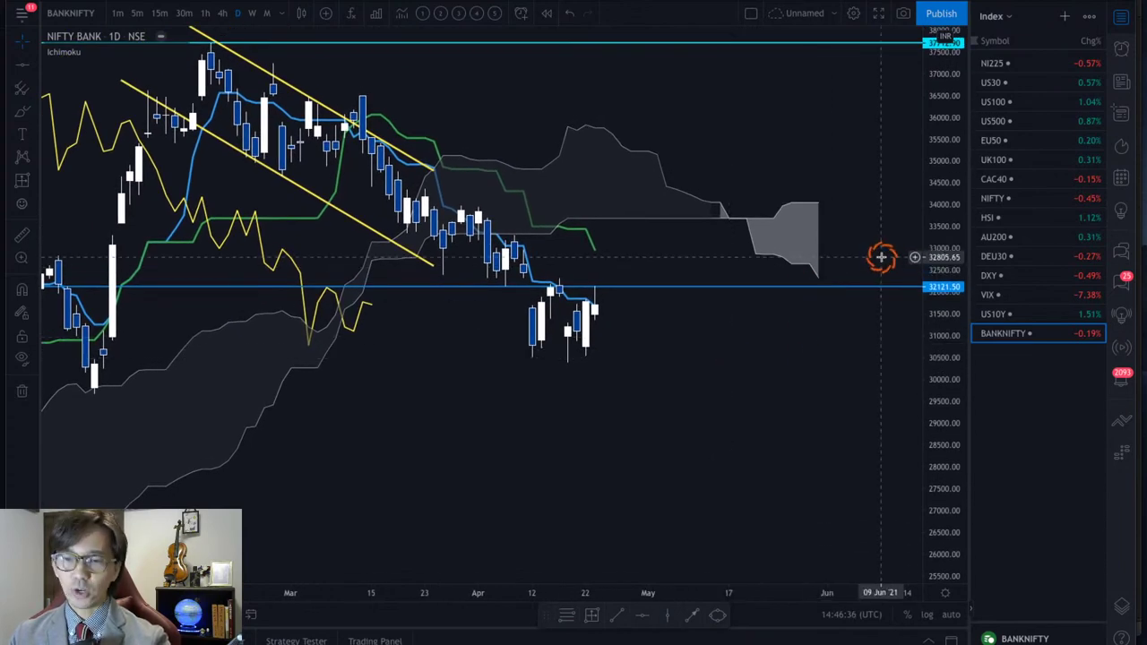
drag(771, 238, 795, 287)
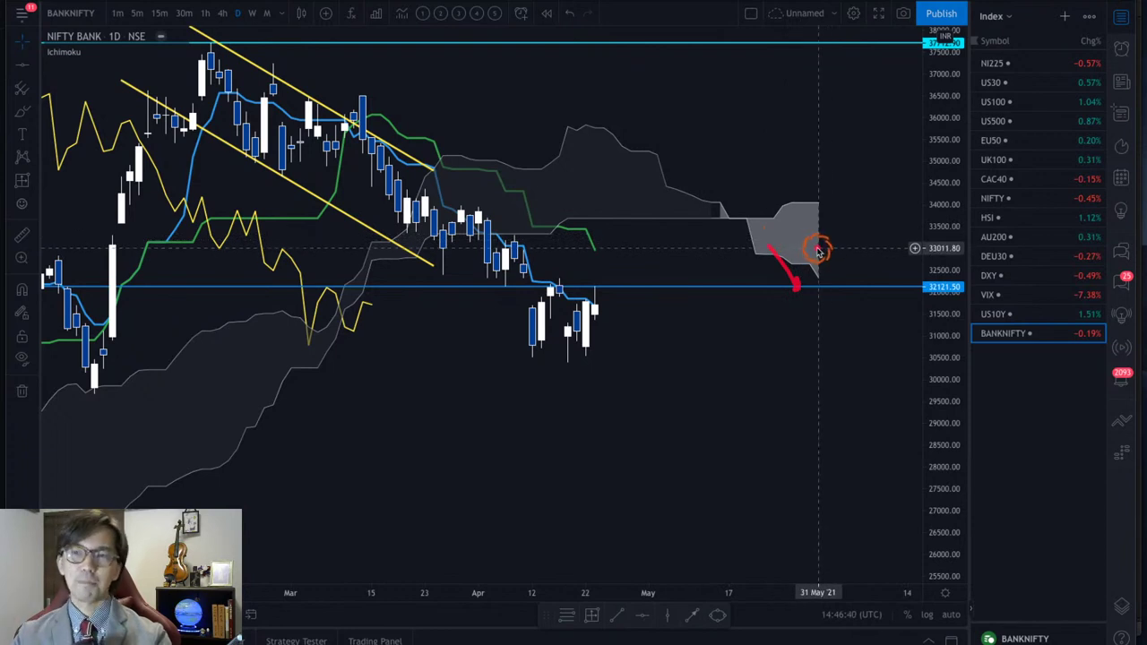
mouse_move(751, 230)
mouse_down()
mouse_move(735, 225)
mouse_move(756, 221)
mouse_up()
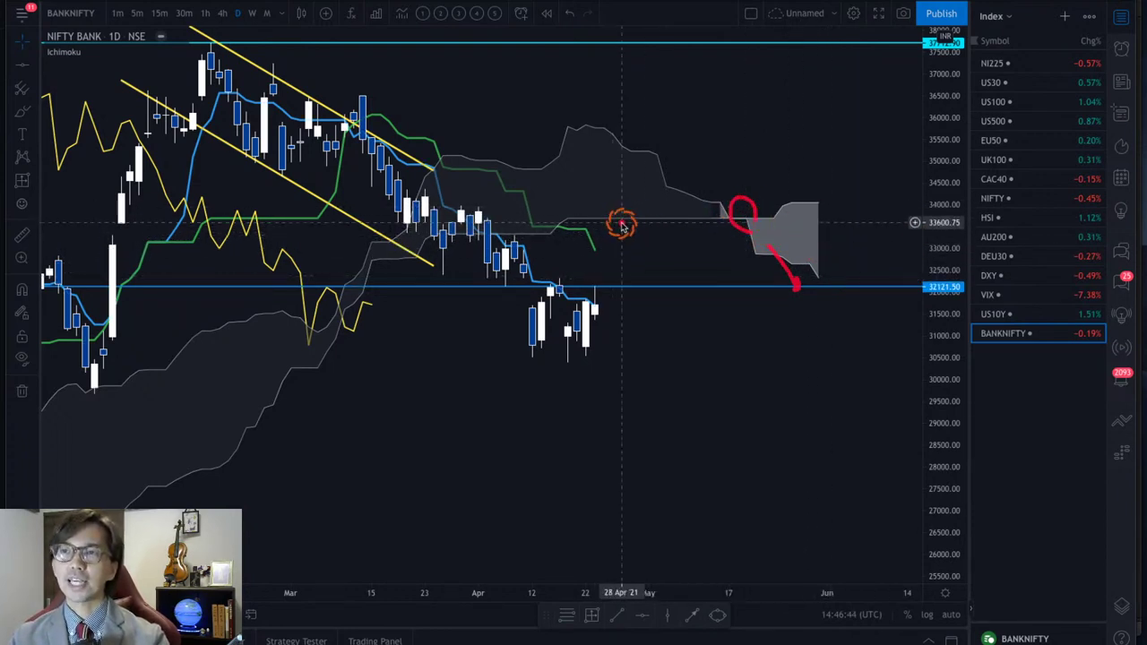
drag(606, 197, 621, 235)
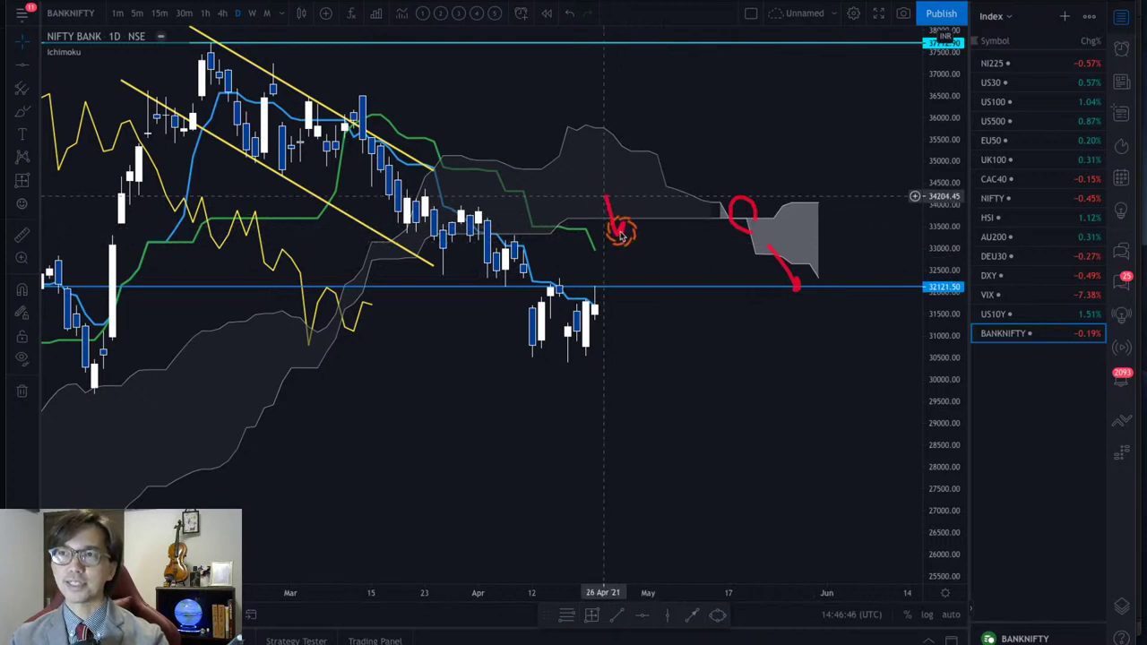
mouse_move(352, 337)
mouse_down()
mouse_move(336, 330)
mouse_move(378, 285)
mouse_move(365, 335)
mouse_up()
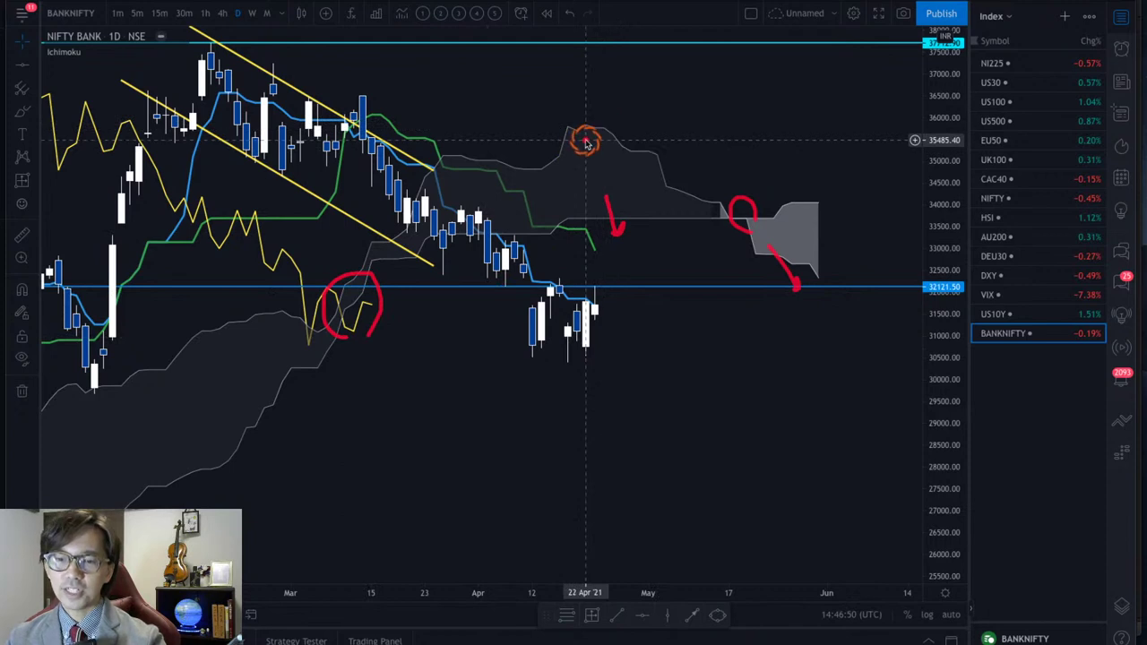
Draw red arrows at the April candles and a downside arrow from the latest candle.
mouse_move(644, 103)
mouse_down()
mouse_move(492, 197)
mouse_move(528, 199)
mouse_up()
drag(674, 145, 518, 239)
mouse_move(724, 204)
mouse_down()
mouse_move(566, 280)
mouse_move(594, 285)
mouse_up()
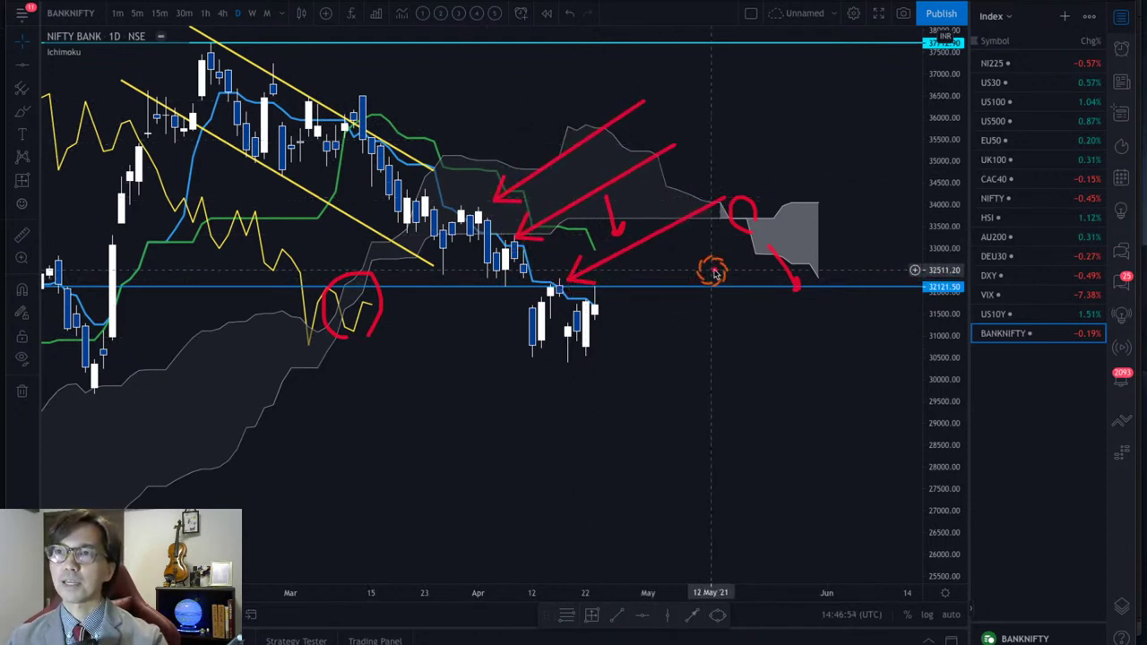
drag(716, 271, 607, 310)
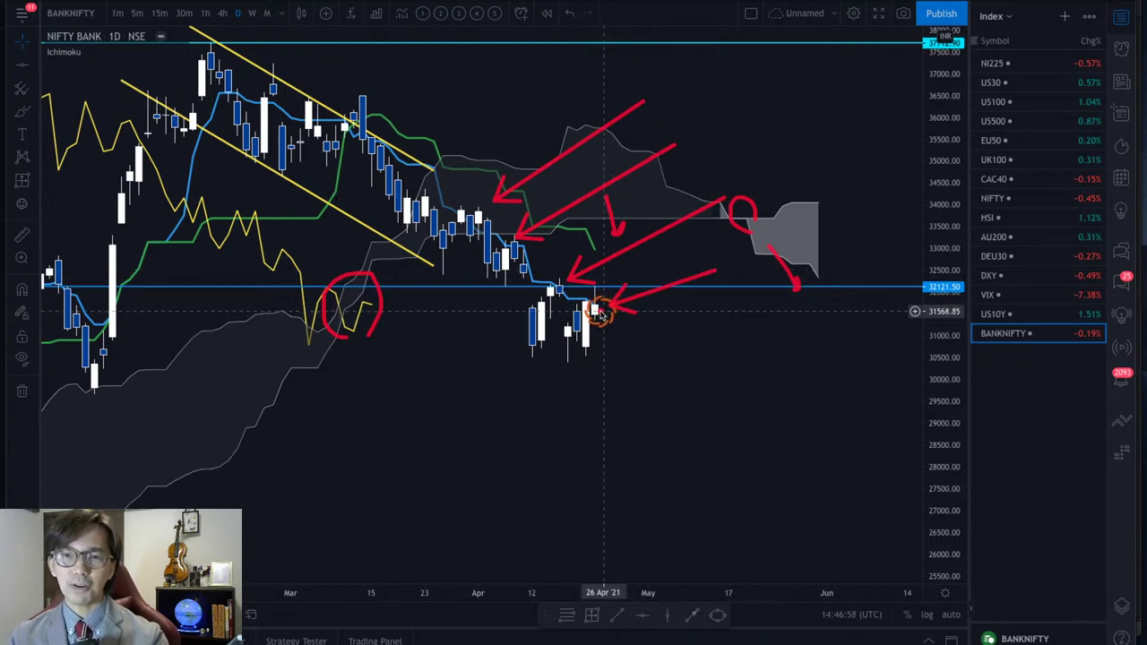
drag(599, 312, 681, 430)
drag(655, 419, 679, 405)
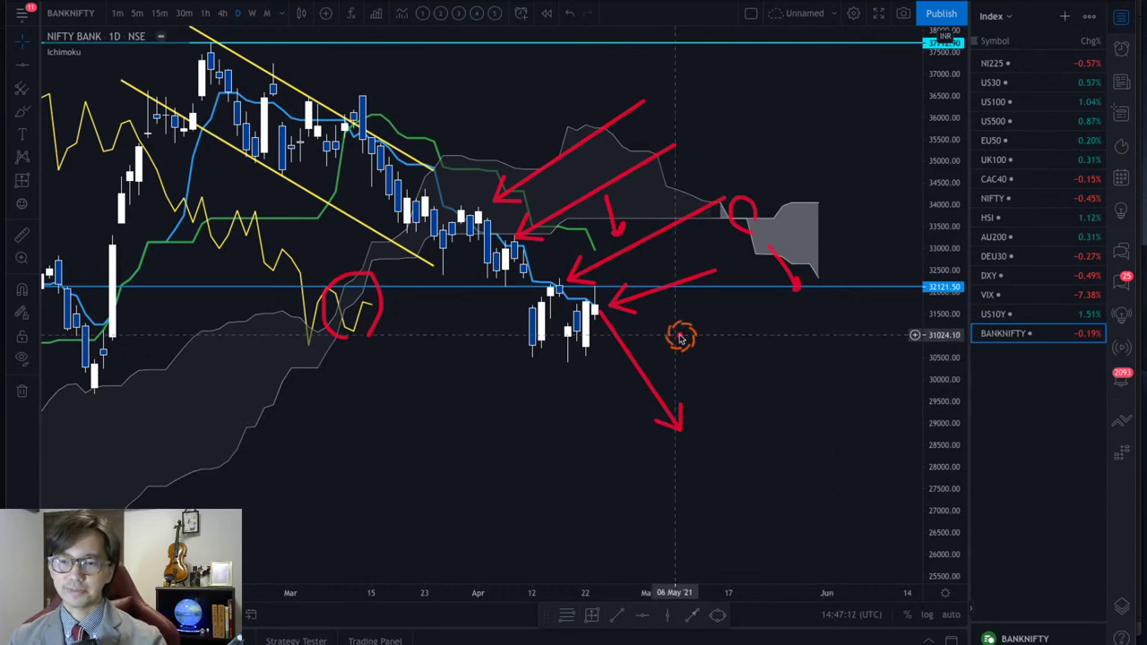
Draw a red support line and W shape under the daily lows, then clear all red sketches.
key(Escape)
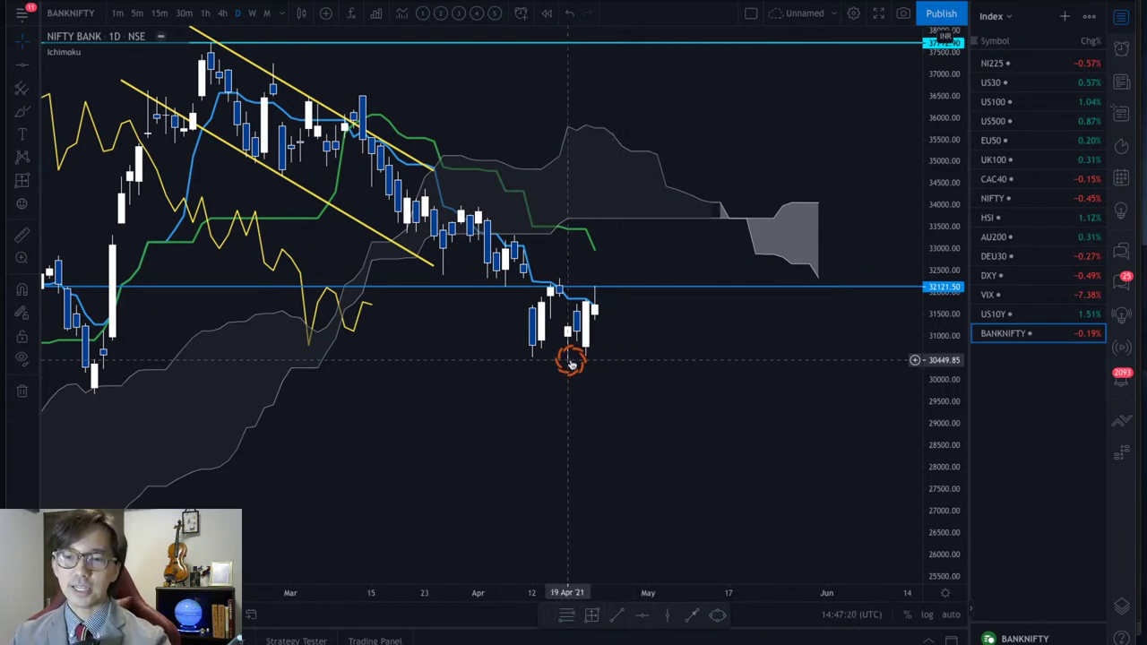
drag(435, 350, 731, 353)
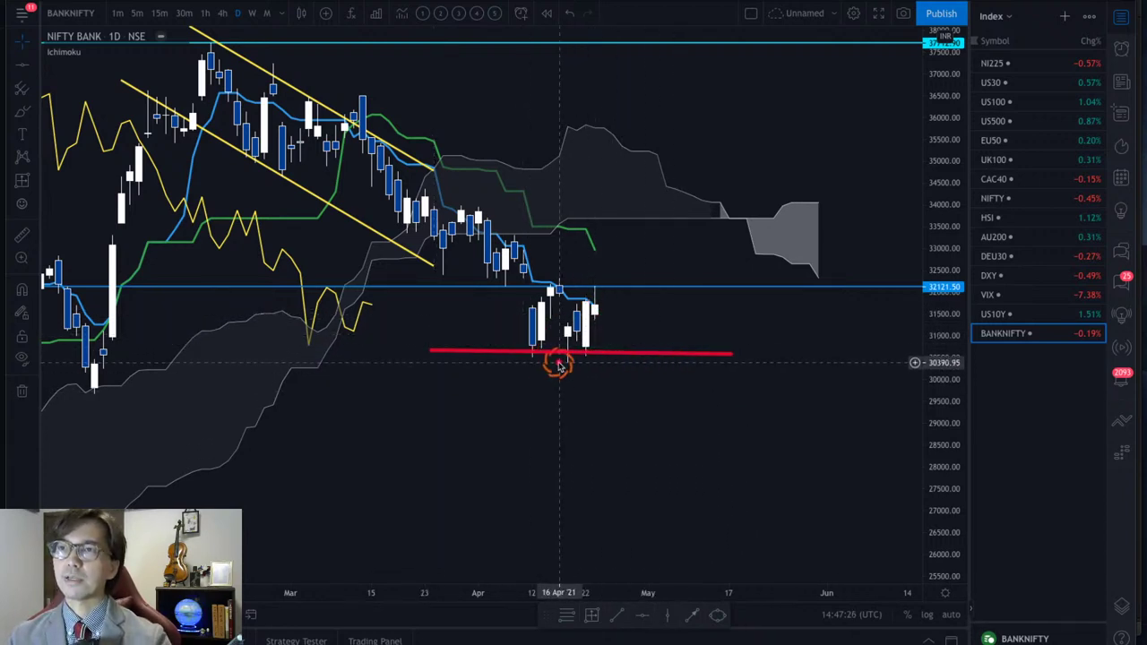
mouse_move(502, 340)
mouse_down()
mouse_move(526, 384)
mouse_move(552, 359)
mouse_move(602, 360)
mouse_move(624, 277)
mouse_move(648, 245)
mouse_up()
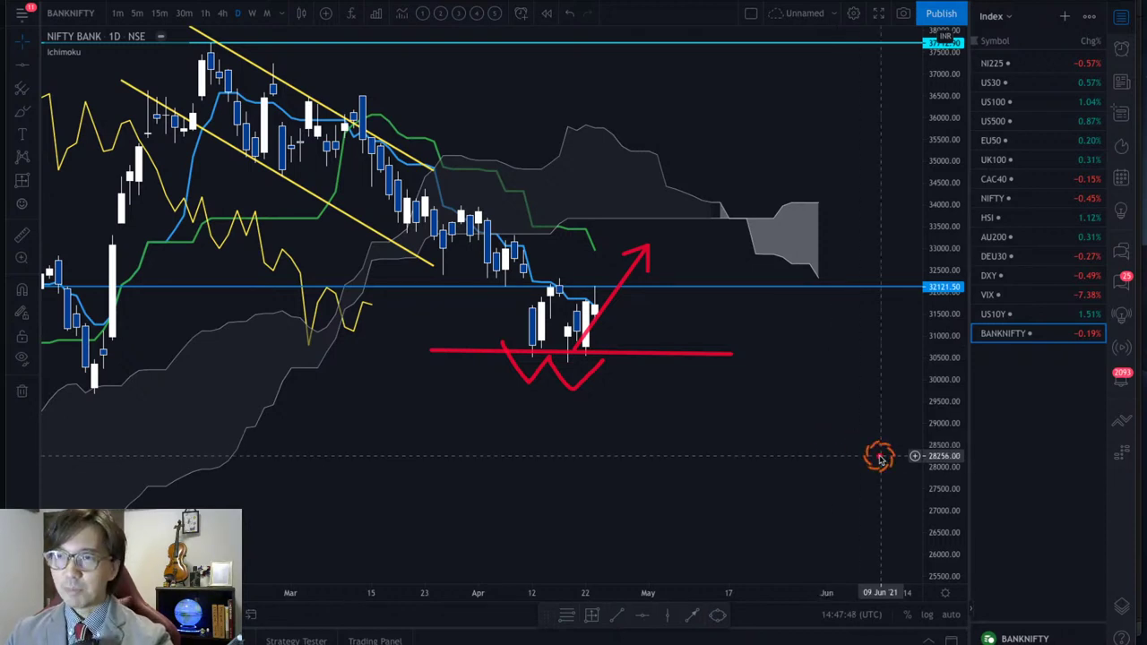
key(Escape)
Compress the price scale slightly and switch the watchlist to Commodity.
drag(960, 72, 961, 103)
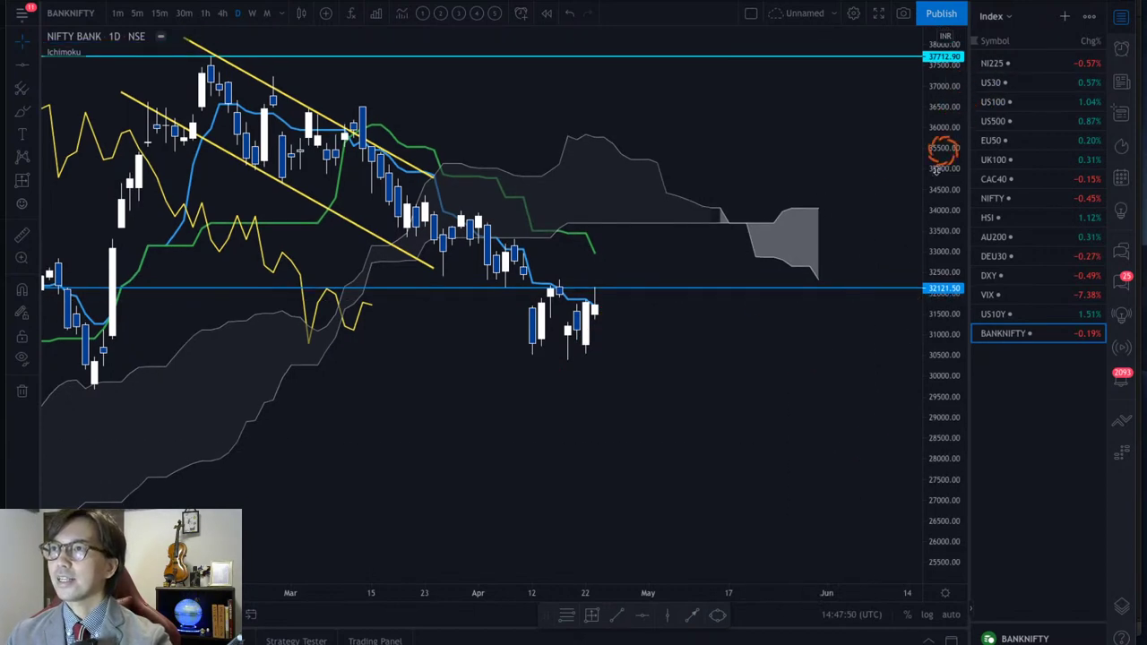
click(995, 17)
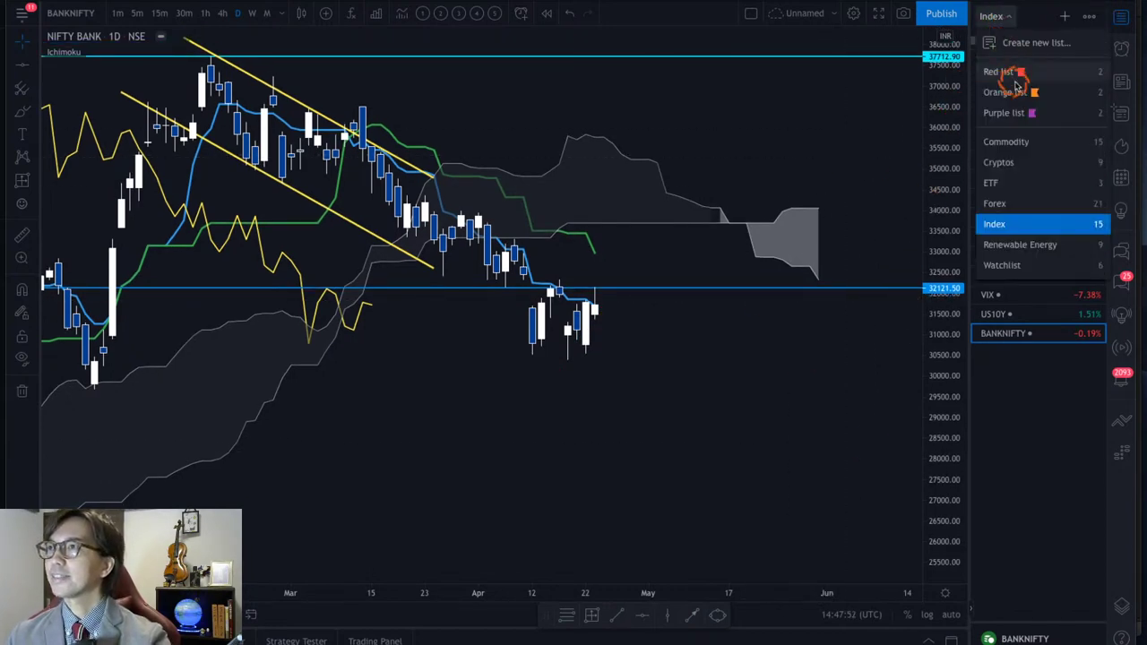
click(1029, 136)
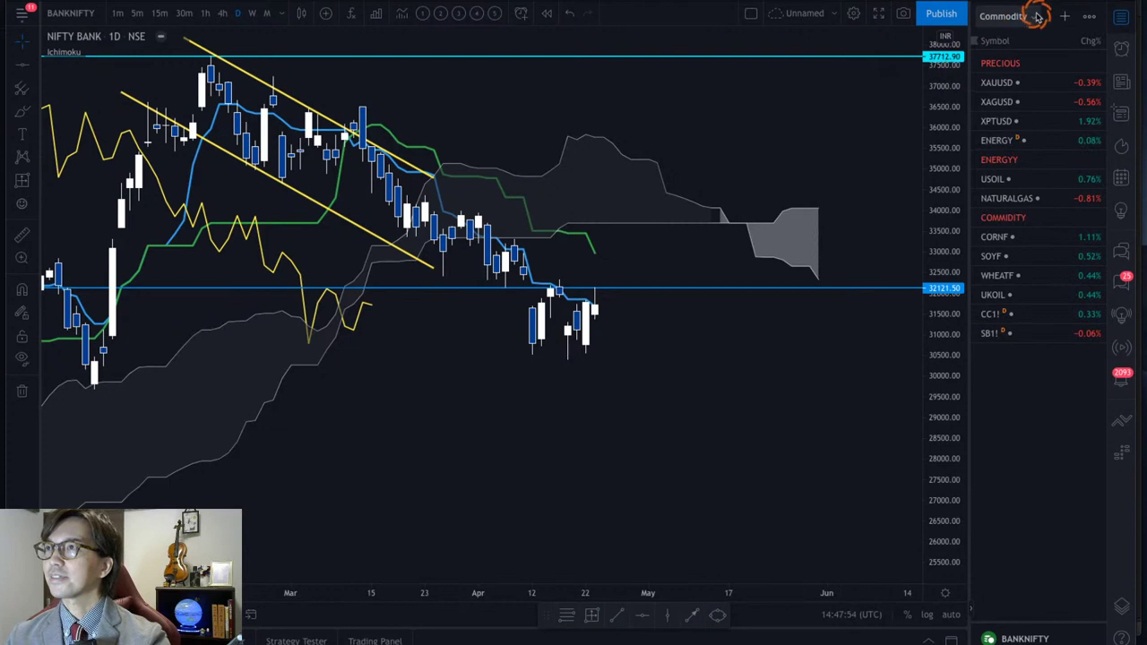
Search for cotton futures and add the continuous CT1! contract to the Commodity watchlist.
click(1065, 16)
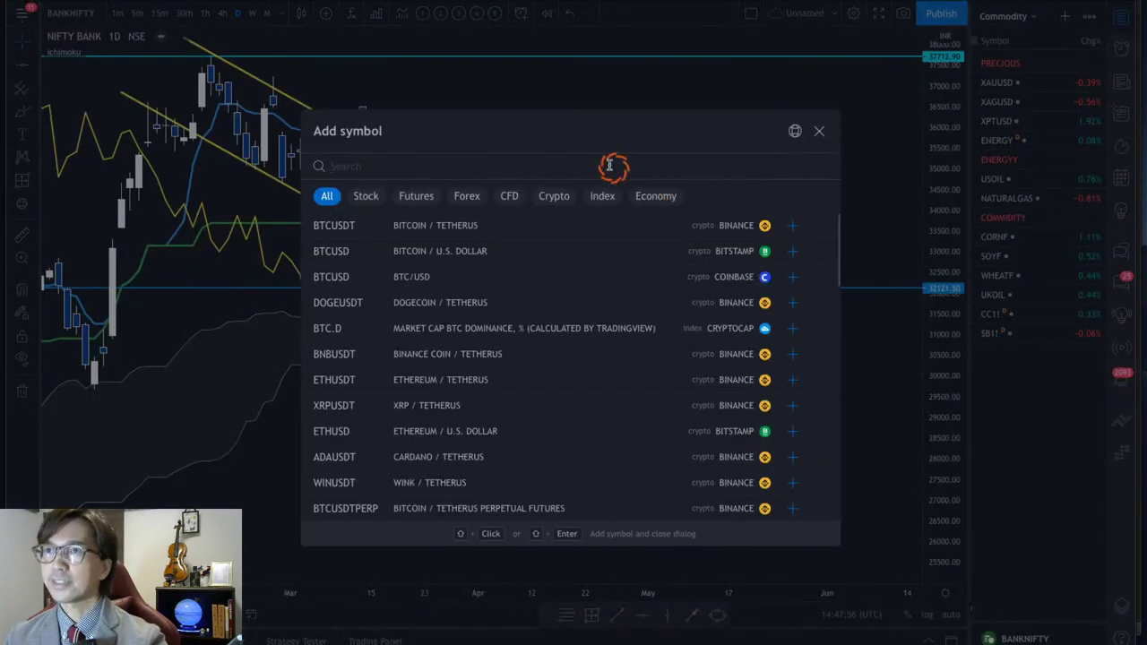
text(CT)
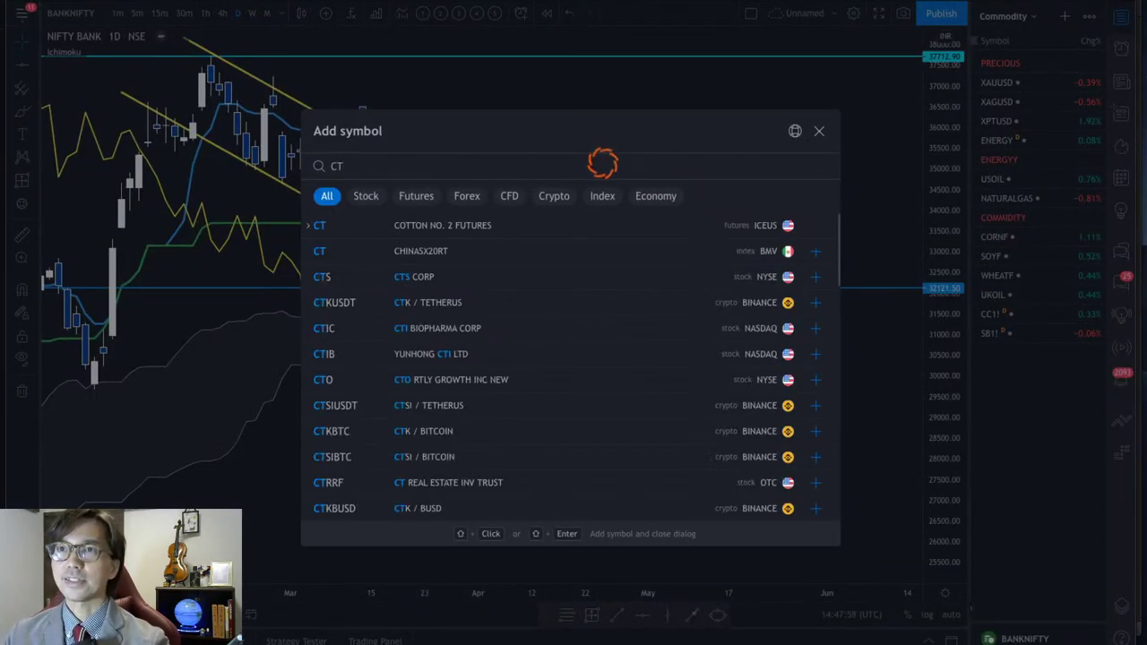
click(484, 236)
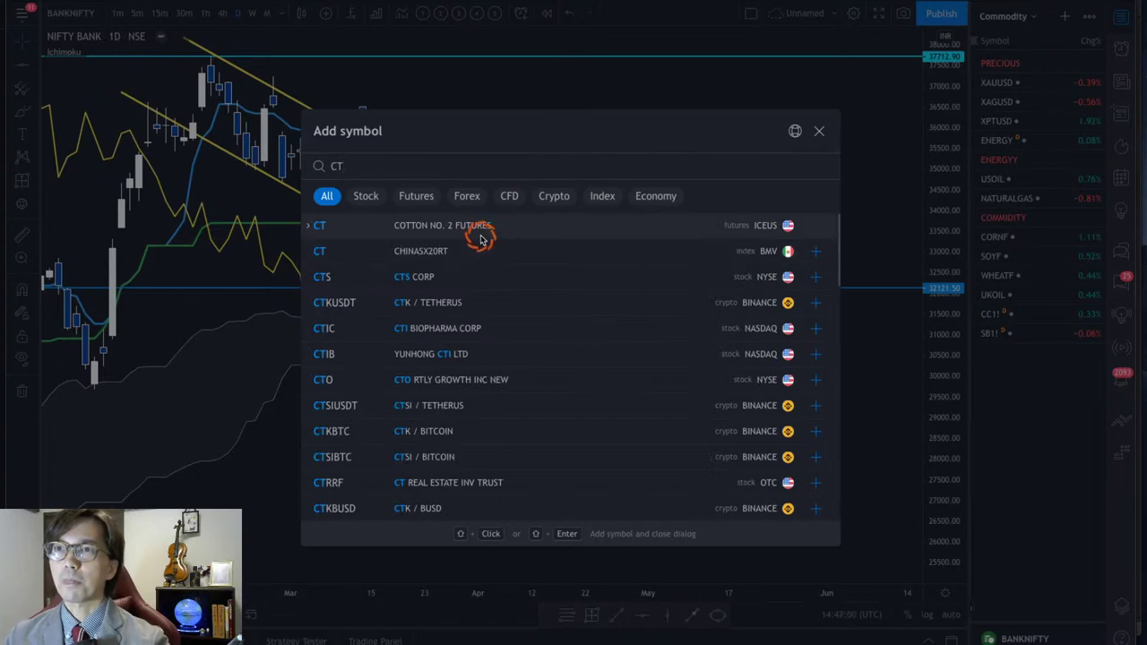
click(420, 227)
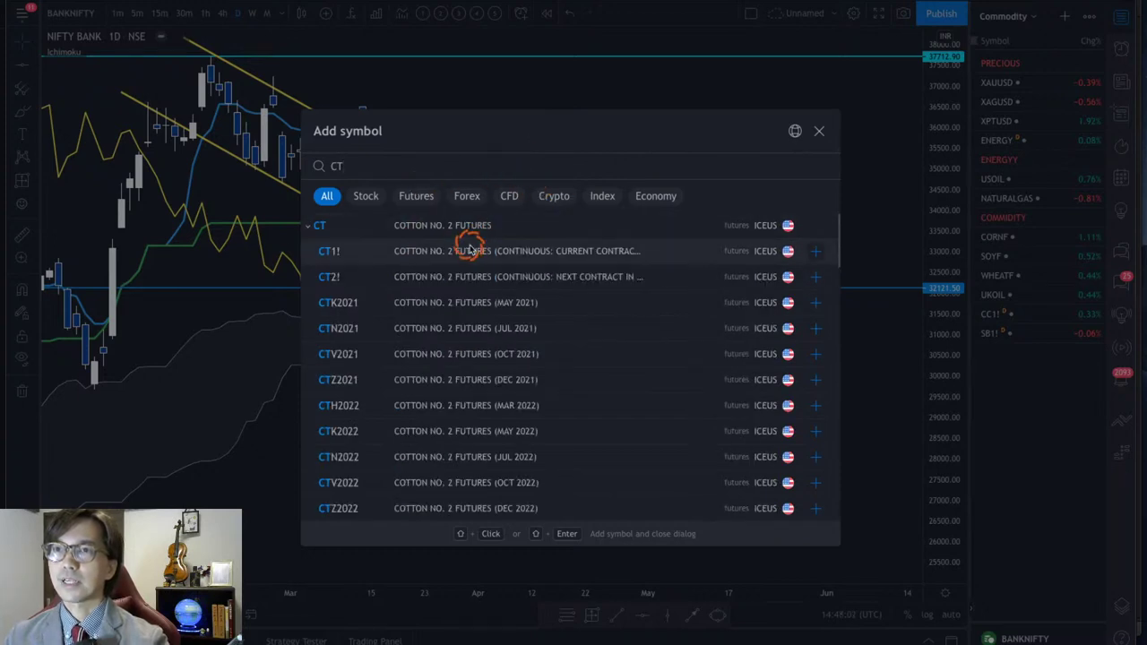
scroll(512, 332, down, 3)
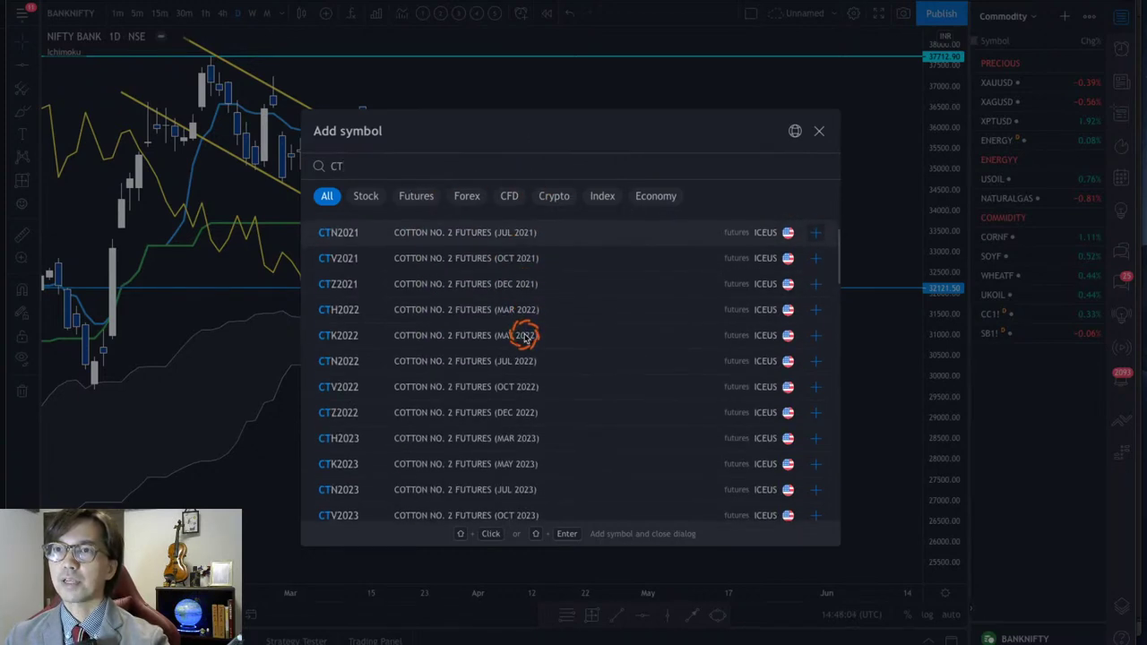
scroll(525, 337, down, 1)
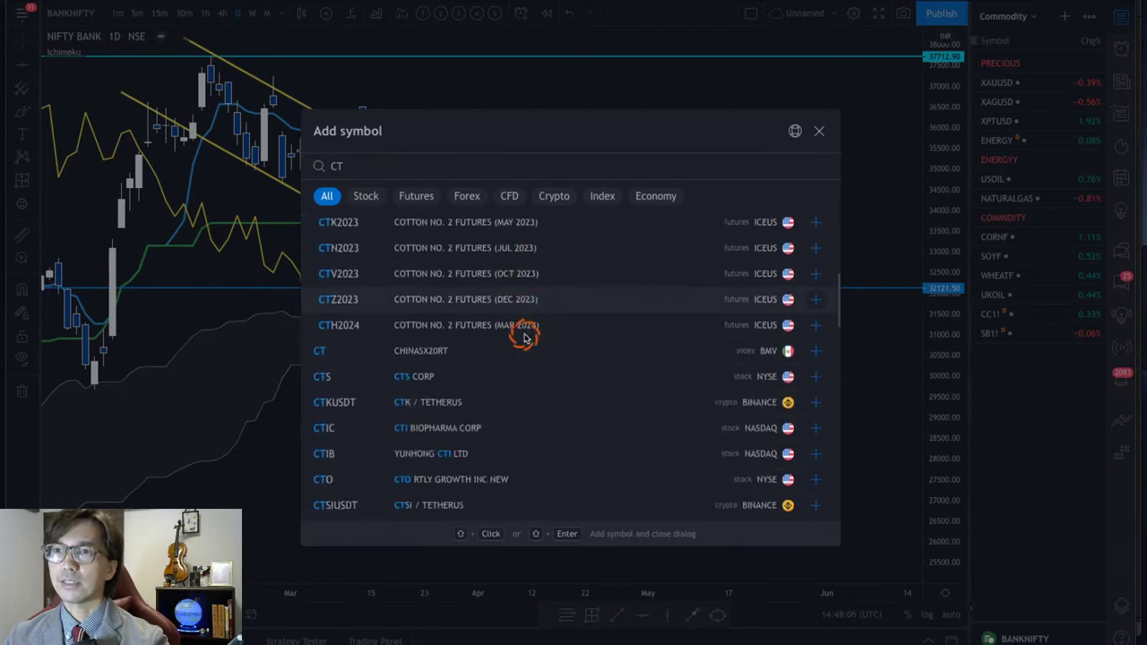
scroll(525, 338, up, 3)
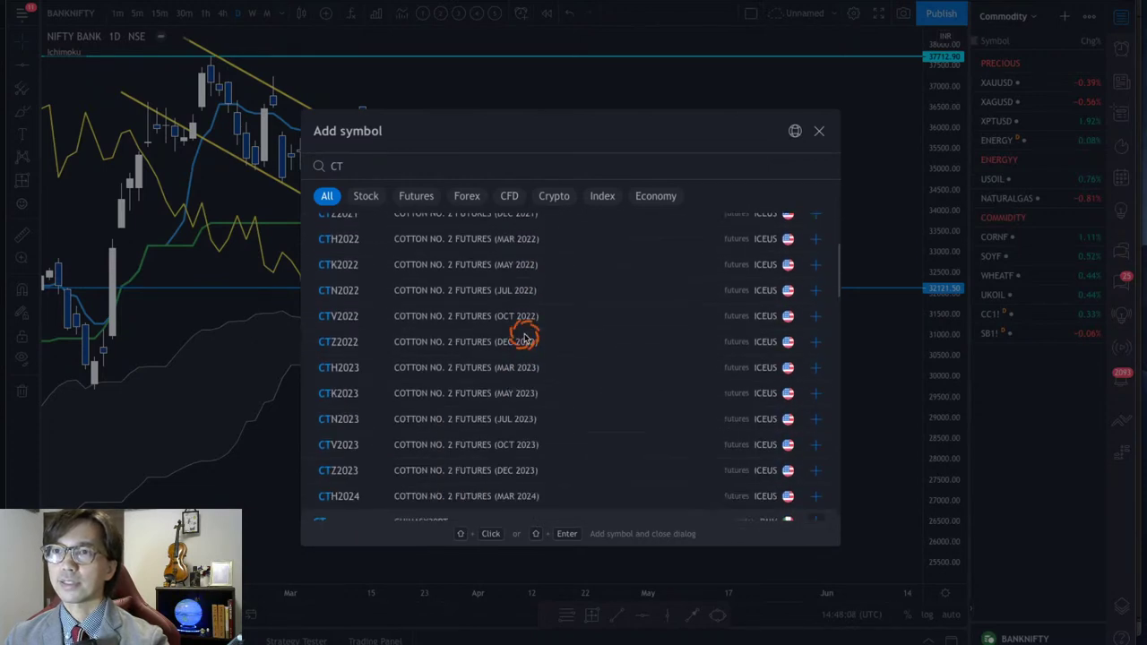
scroll(444, 242, up, 3)
click(448, 256)
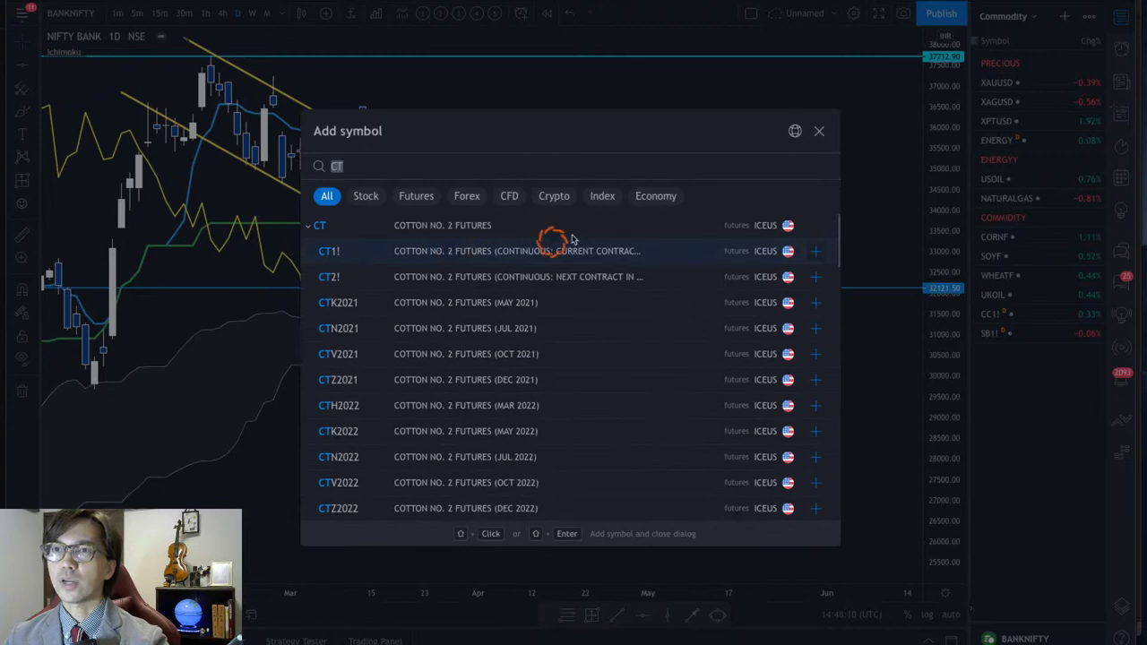
click(817, 132)
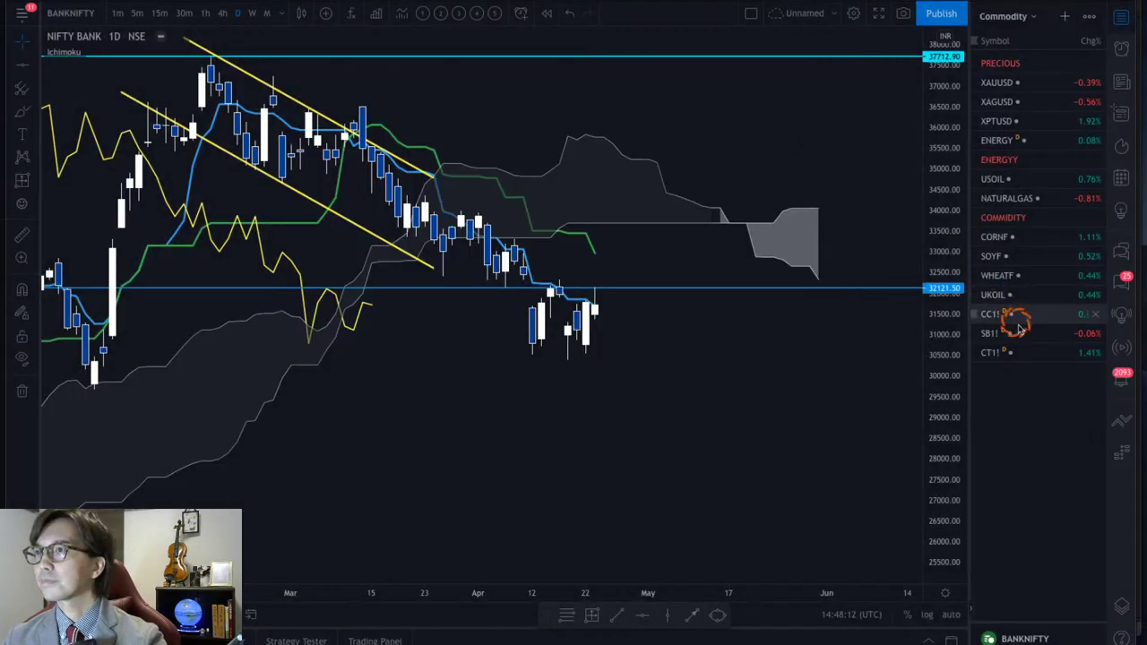
Open the CT1! cotton futures chart on weekly candles and rescale the view.
click(1037, 351)
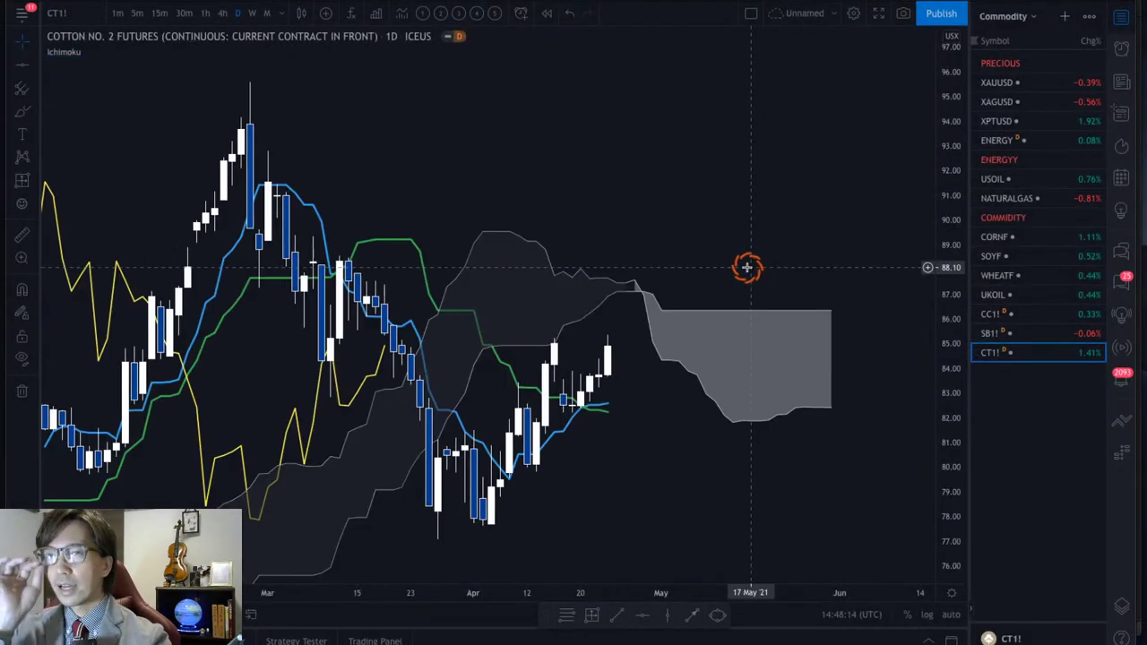
click(254, 14)
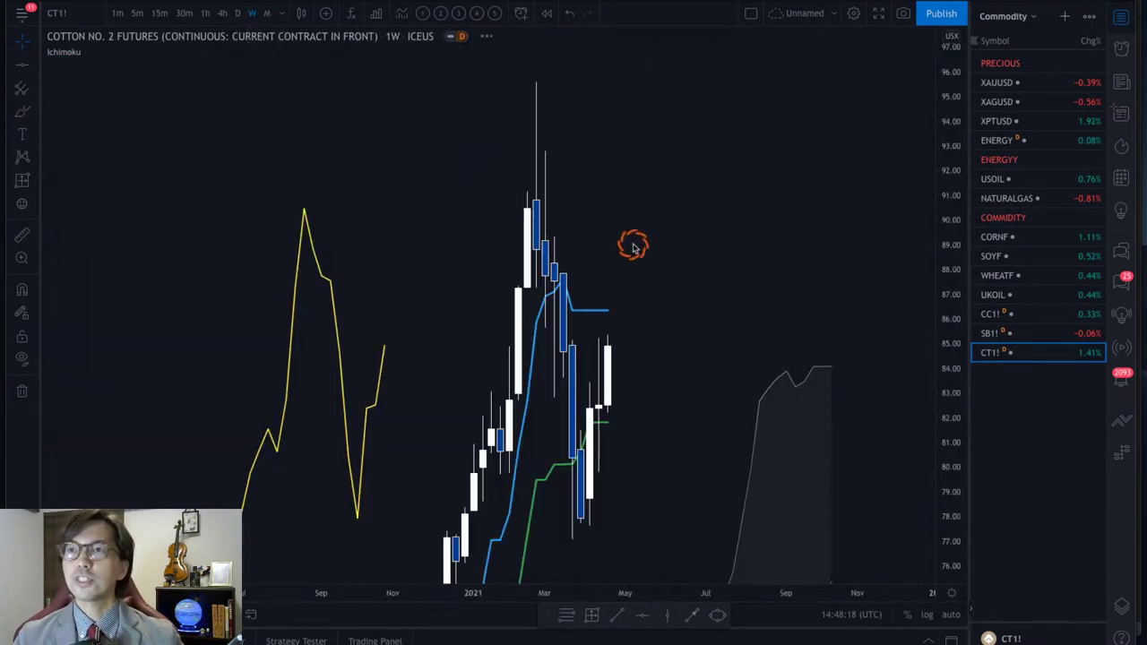
drag(949, 106, 726, 331)
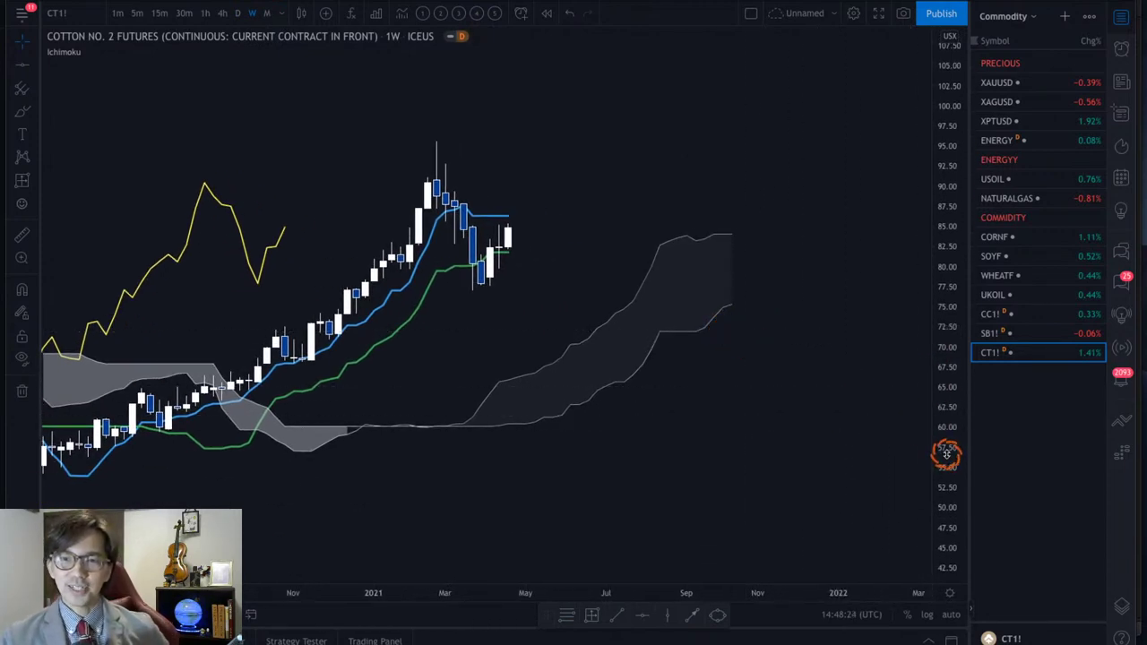
drag(946, 454, 962, 319)
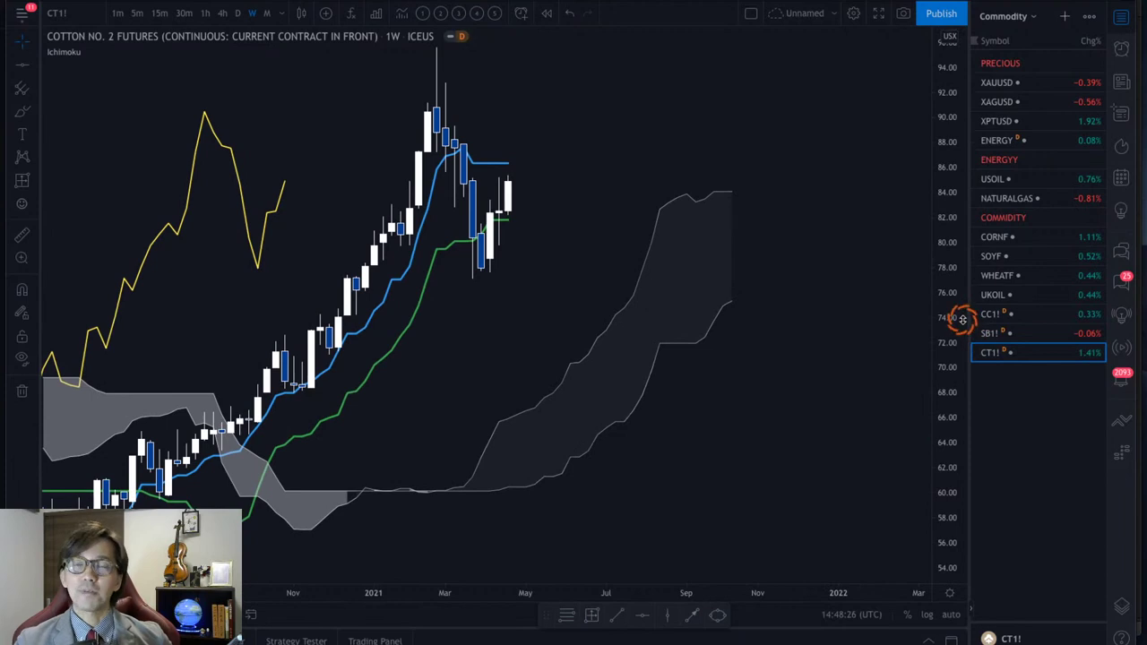
drag(724, 345, 752, 375)
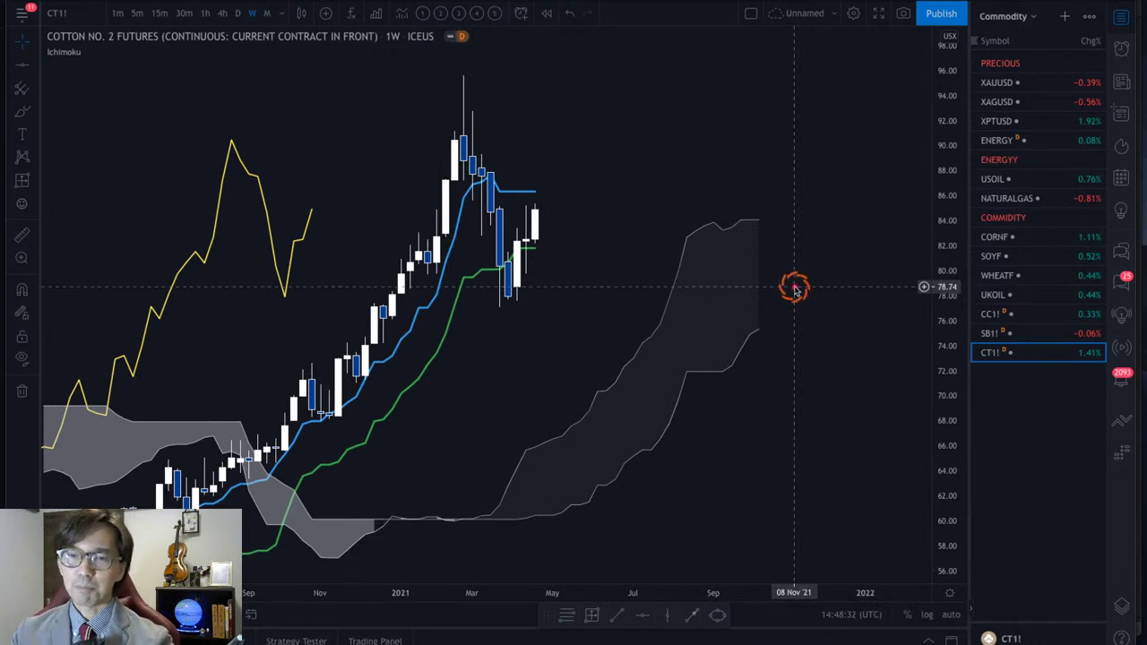
Sketch red upward and horizontal arrows near the cloud and recent high, then widen the bars.
drag(697, 441, 798, 346)
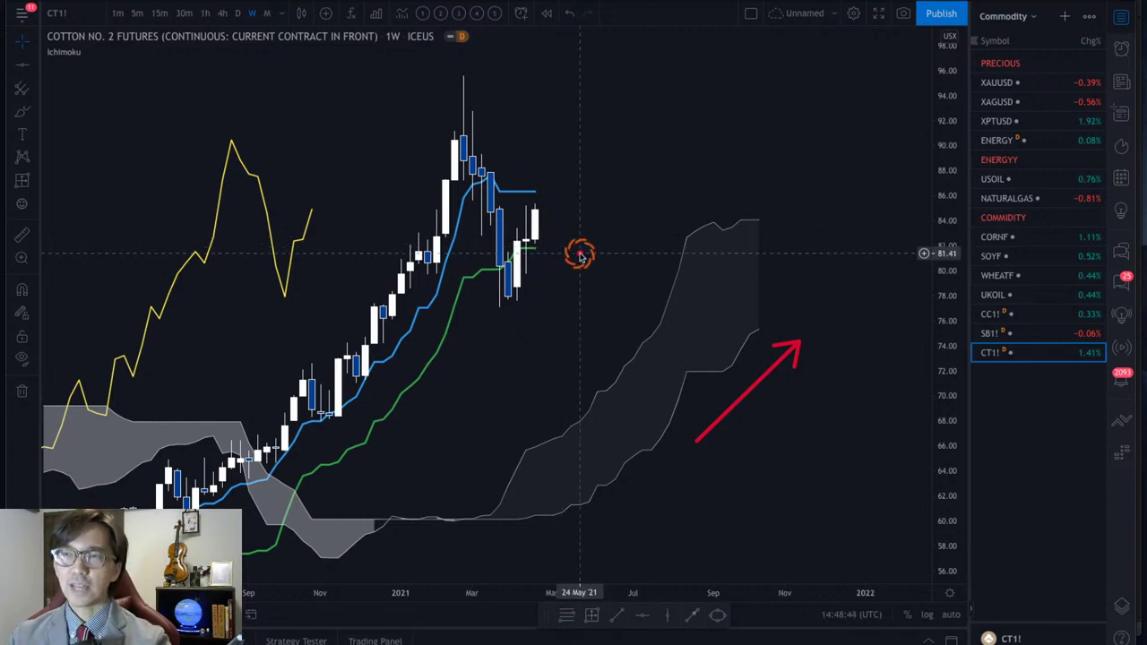
drag(527, 269, 579, 269)
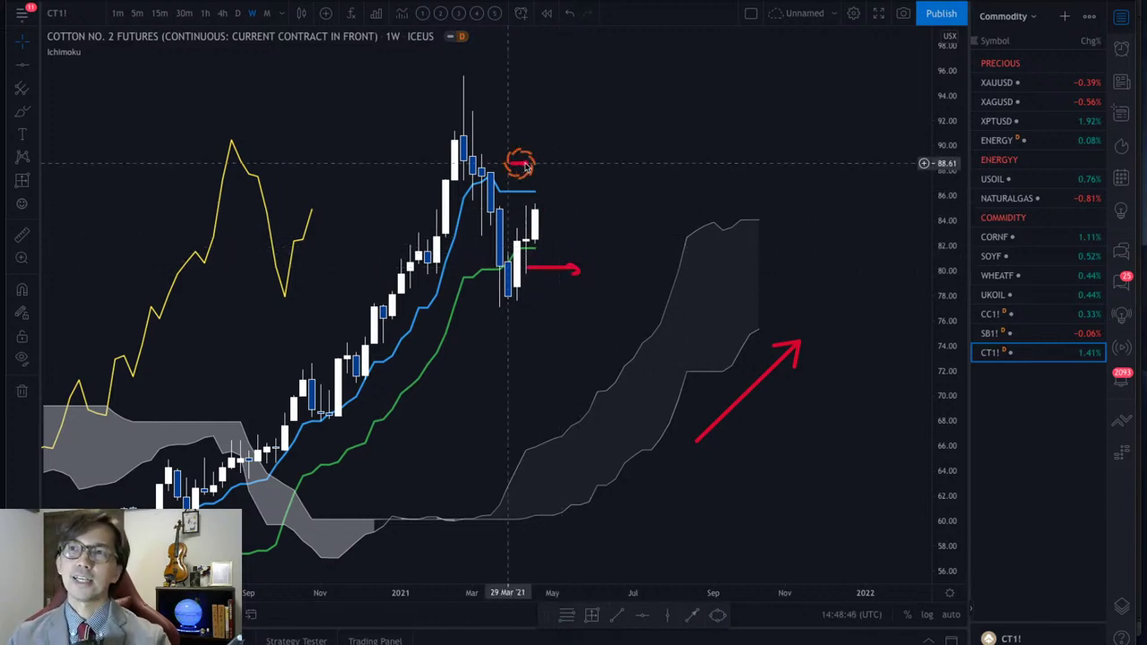
drag(524, 166, 557, 168)
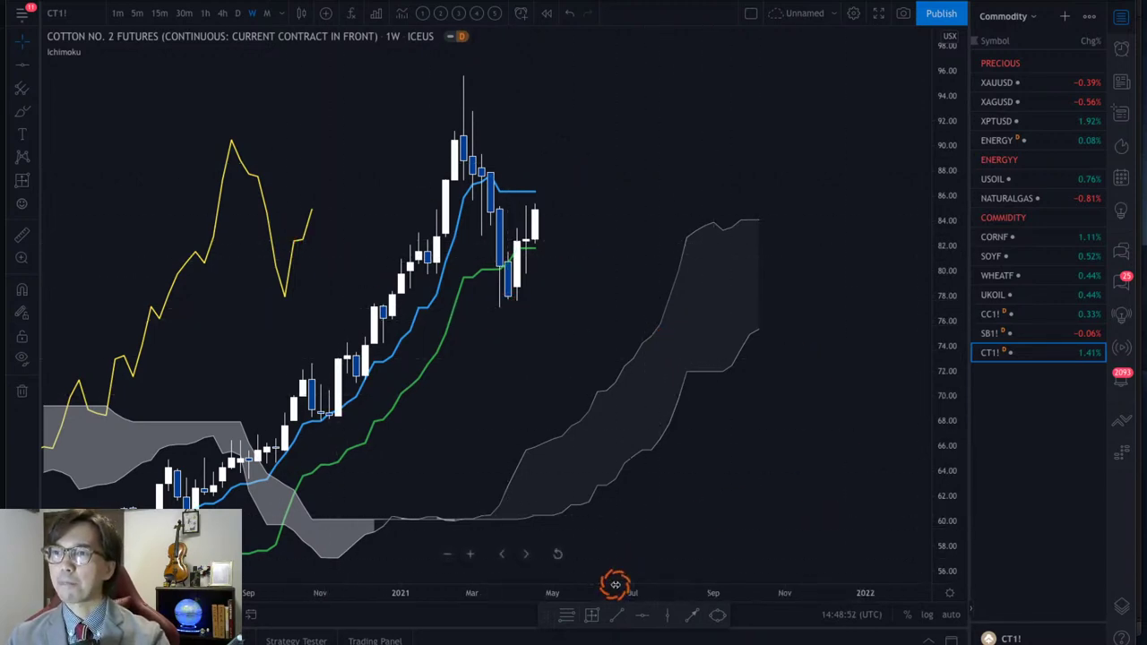
drag(610, 587, 773, 475)
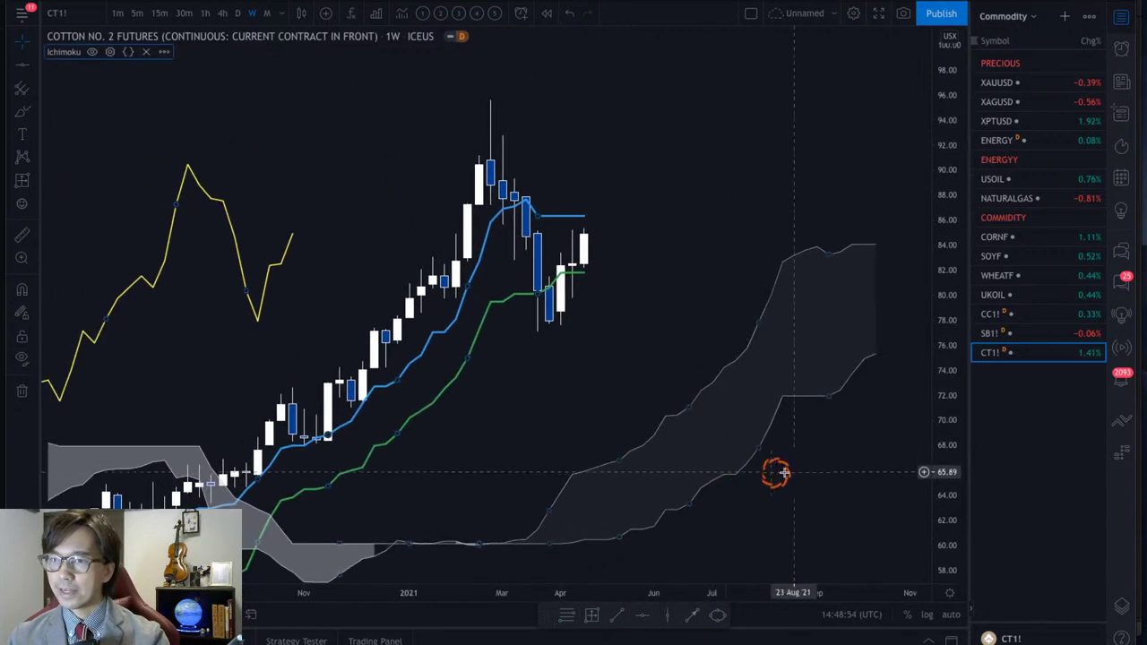
Stretch the weekly cotton price scale, sketch red arrows and a line at the latest candles, then clear them.
drag(924, 464, 947, 308)
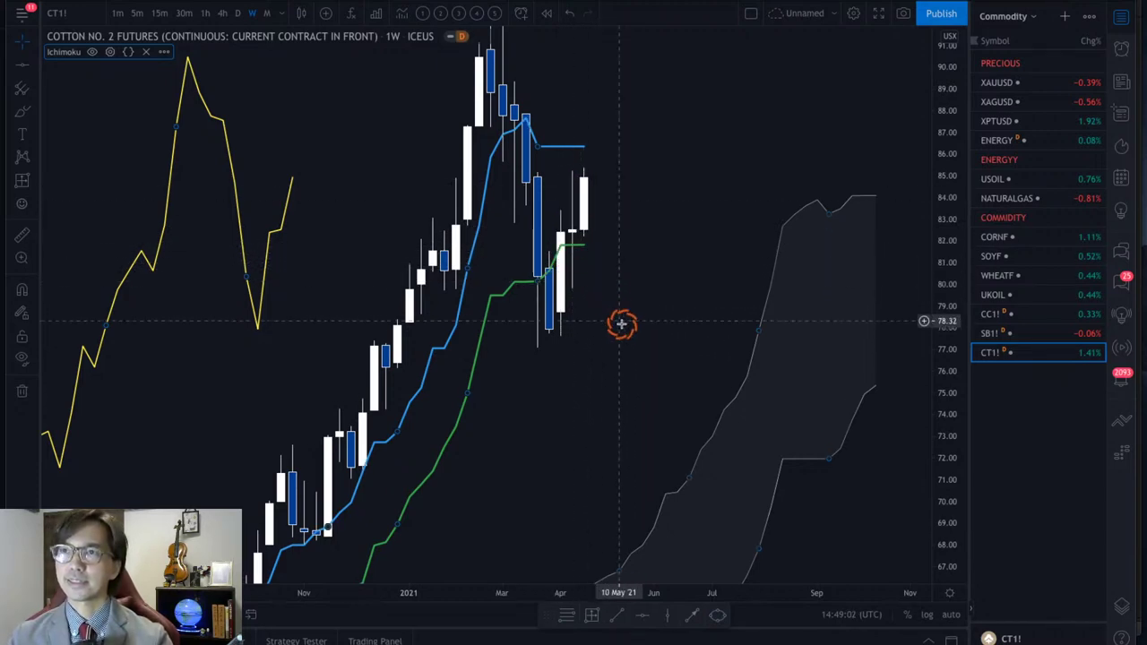
drag(655, 377, 584, 300)
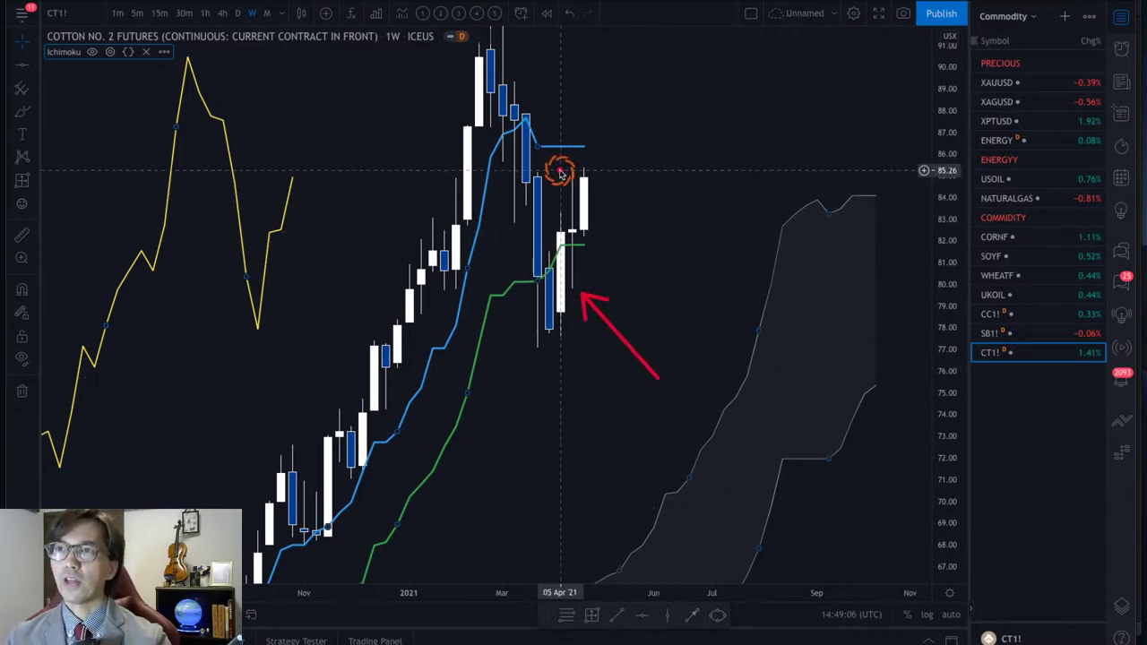
drag(558, 172, 650, 171)
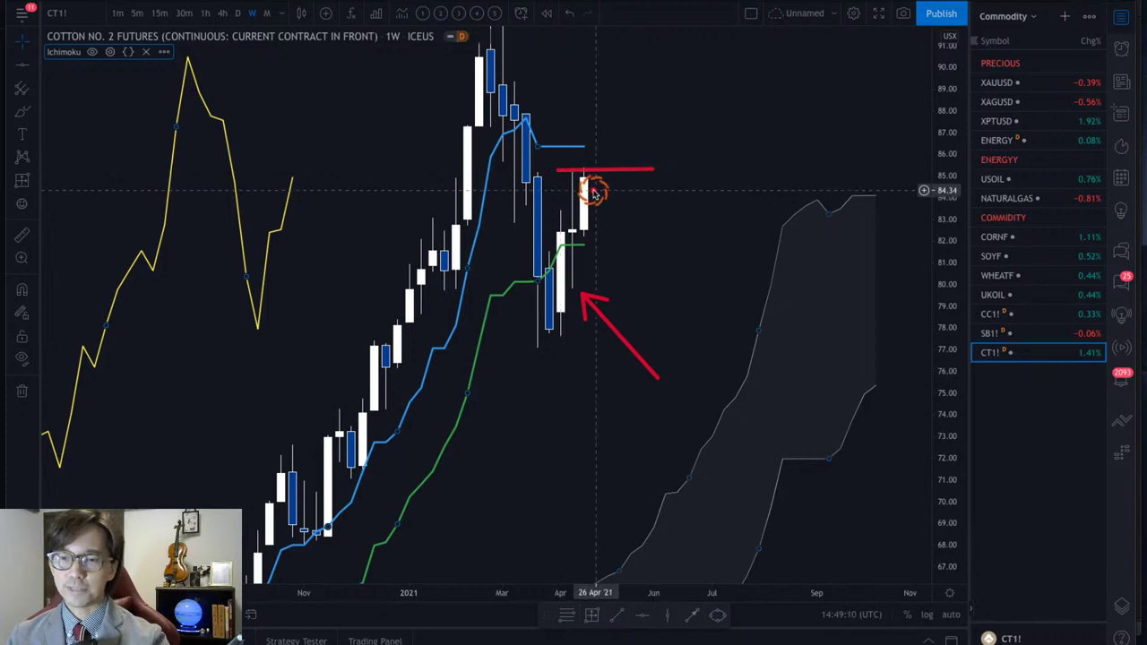
mouse_move(594, 191)
mouse_down()
mouse_move(612, 135)
mouse_move(628, 154)
mouse_move(594, 158)
mouse_move(659, 154)
mouse_move(660, 164)
mouse_move(658, 131)
mouse_move(684, 154)
mouse_move(660, 161)
mouse_up()
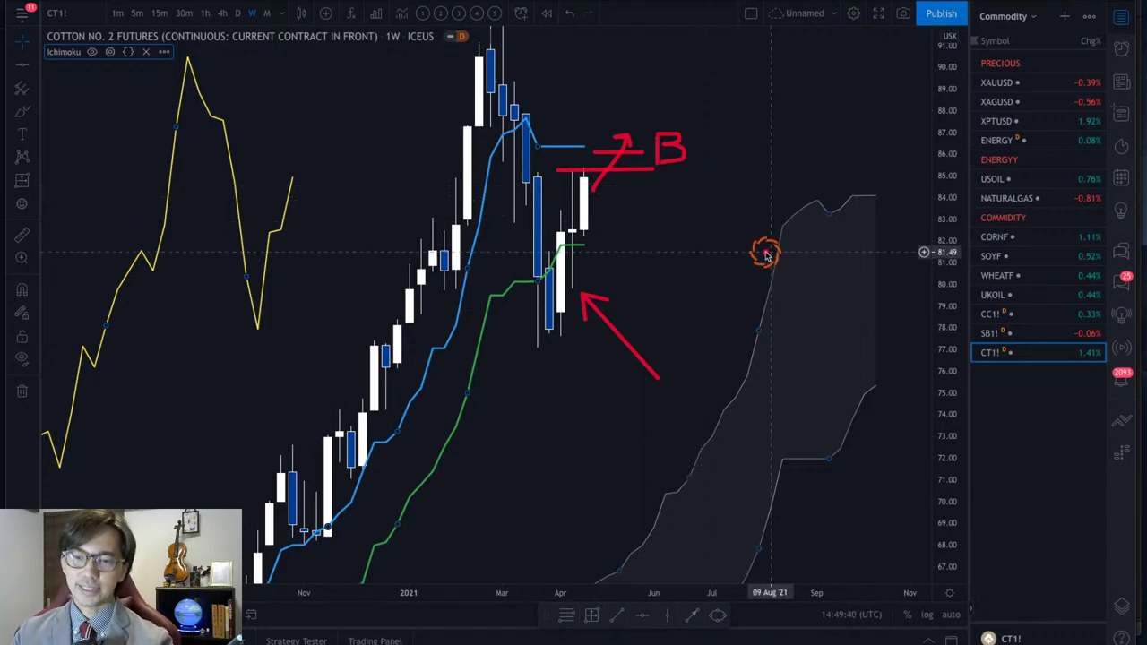
key(Escape)
Switch cotton to daily candles and reframe the view to show the projected cloud.
click(238, 13)
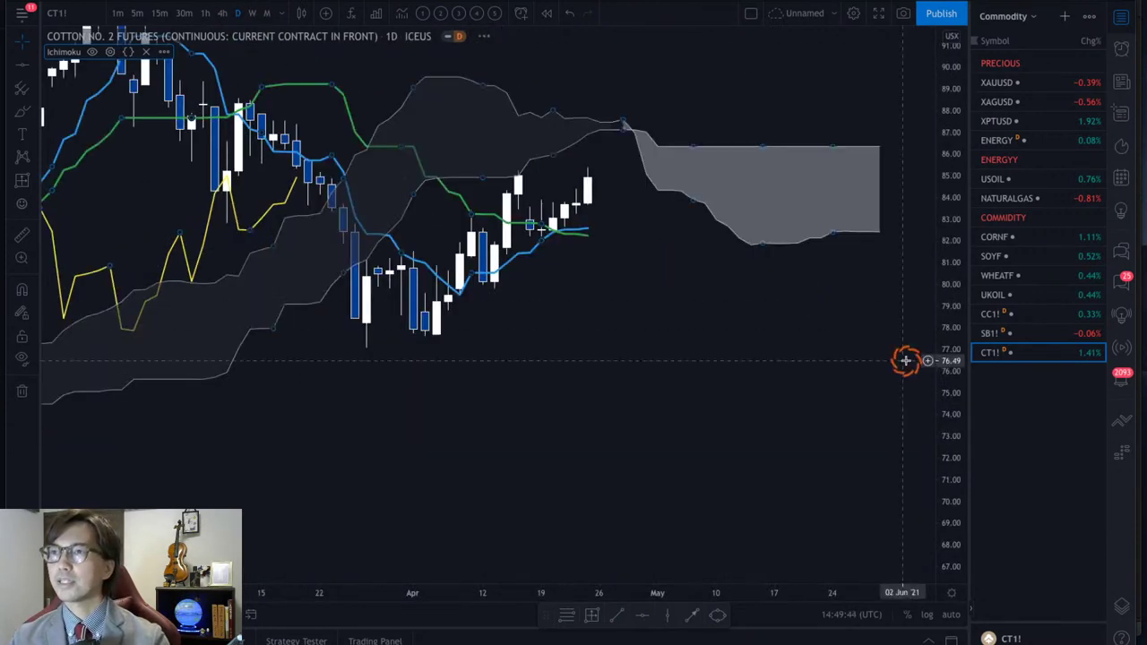
drag(957, 263, 957, 189)
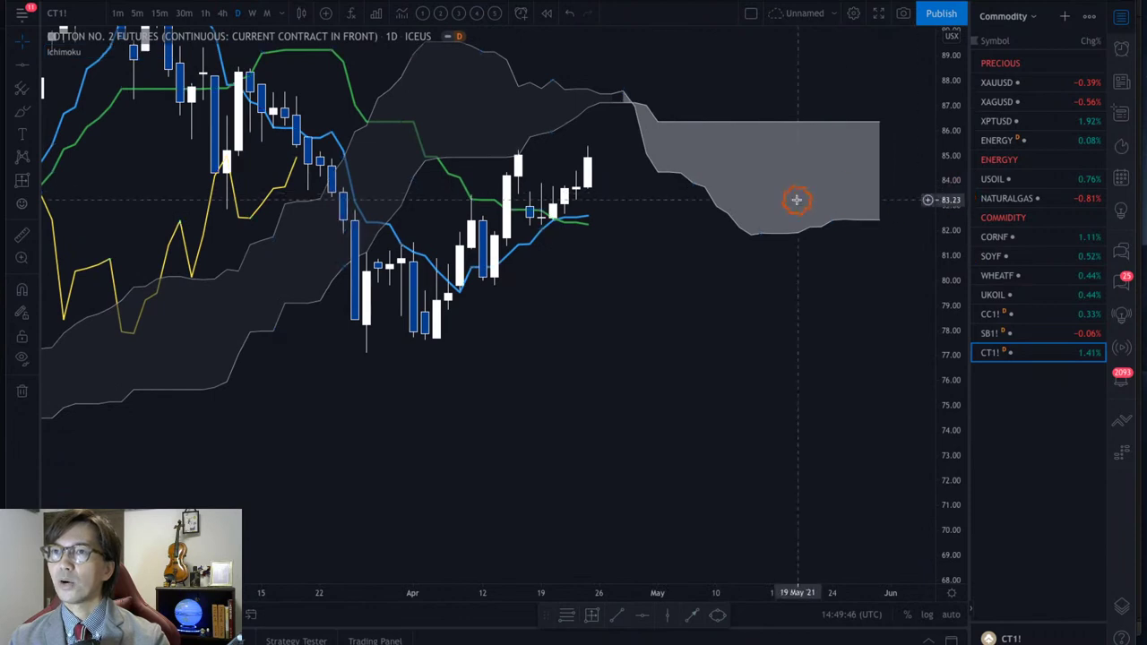
drag(797, 197, 796, 305)
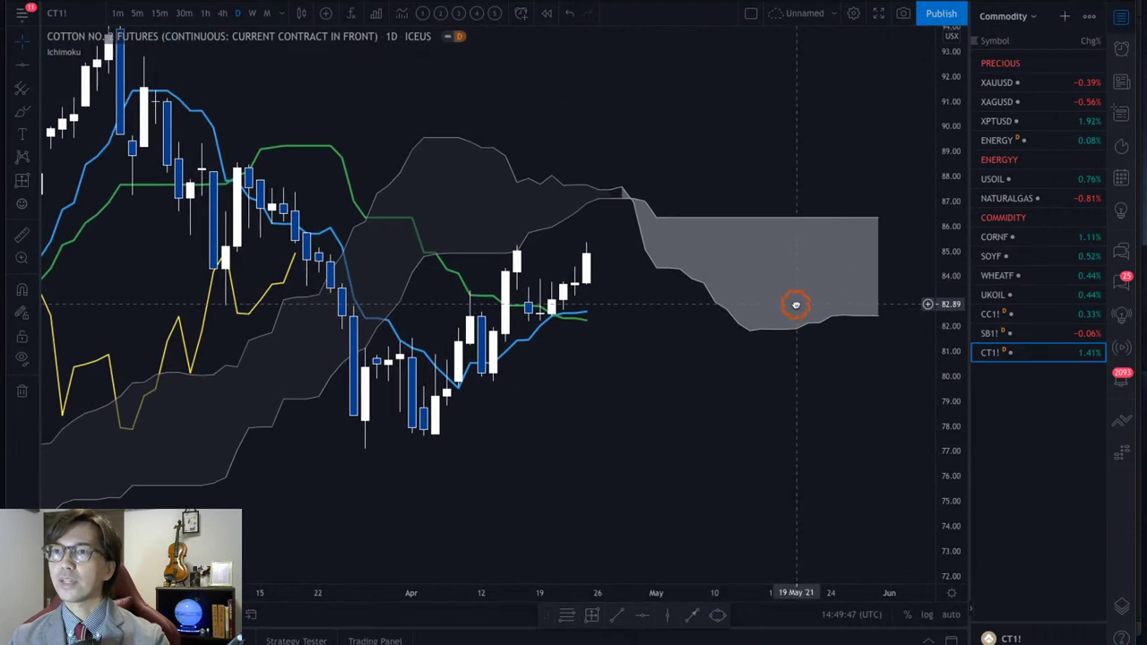
click(456, 567)
drag(673, 465, 601, 487)
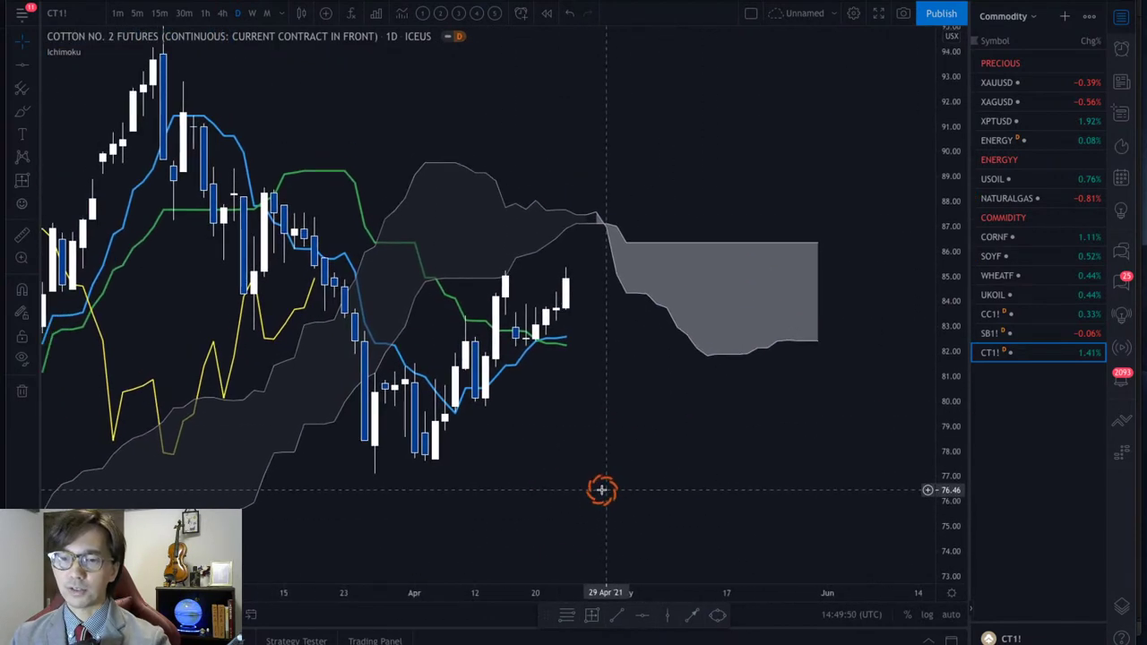
Sketch red marks circling the recent candles with rising arrows over March and the latest candles.
mouse_move(532, 346)
mouse_down()
mouse_move(528, 333)
mouse_move(546, 328)
mouse_move(548, 351)
mouse_up()
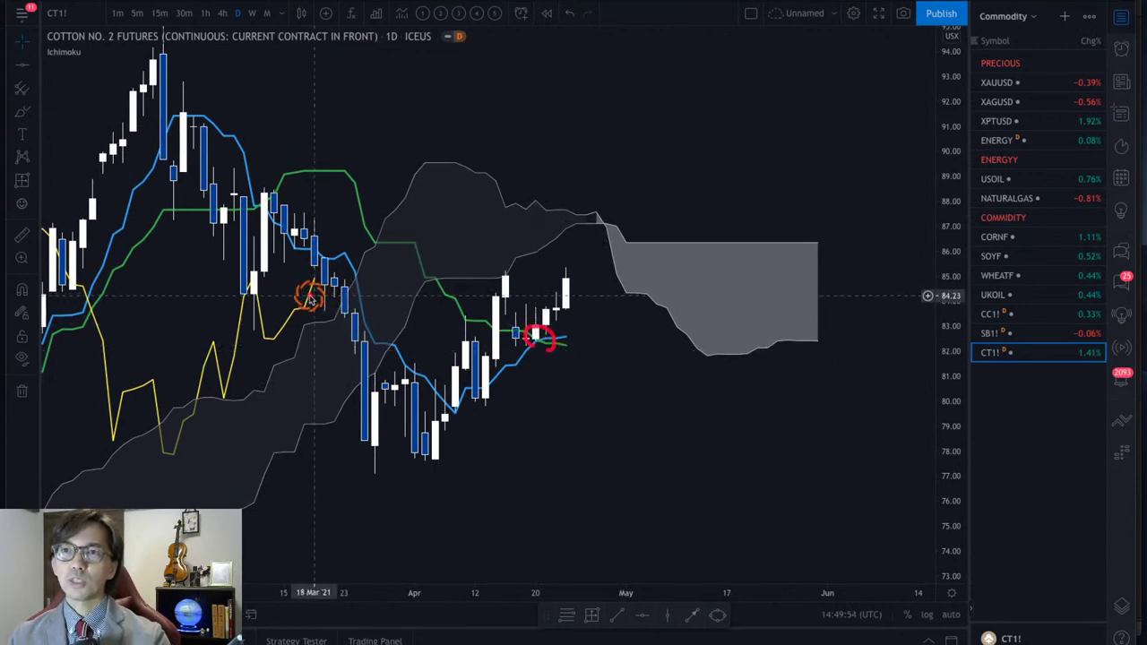
mouse_move(307, 299)
mouse_down()
mouse_move(359, 224)
mouse_move(366, 233)
mouse_up()
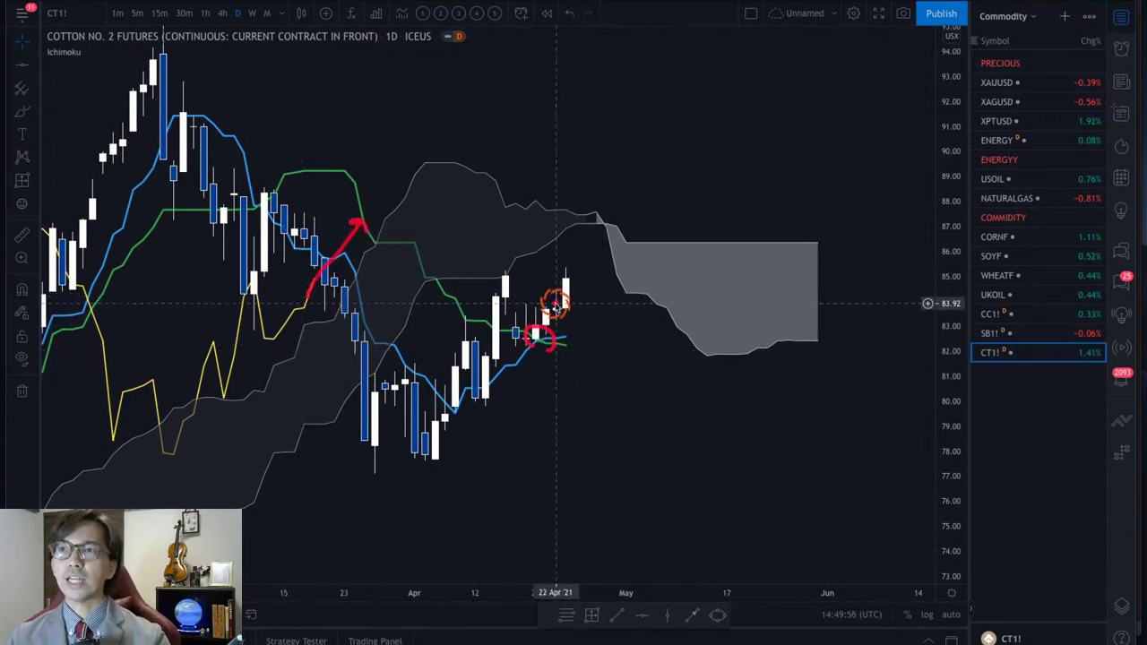
mouse_move(555, 303)
mouse_down()
mouse_move(656, 166)
mouse_move(683, 189)
mouse_up()
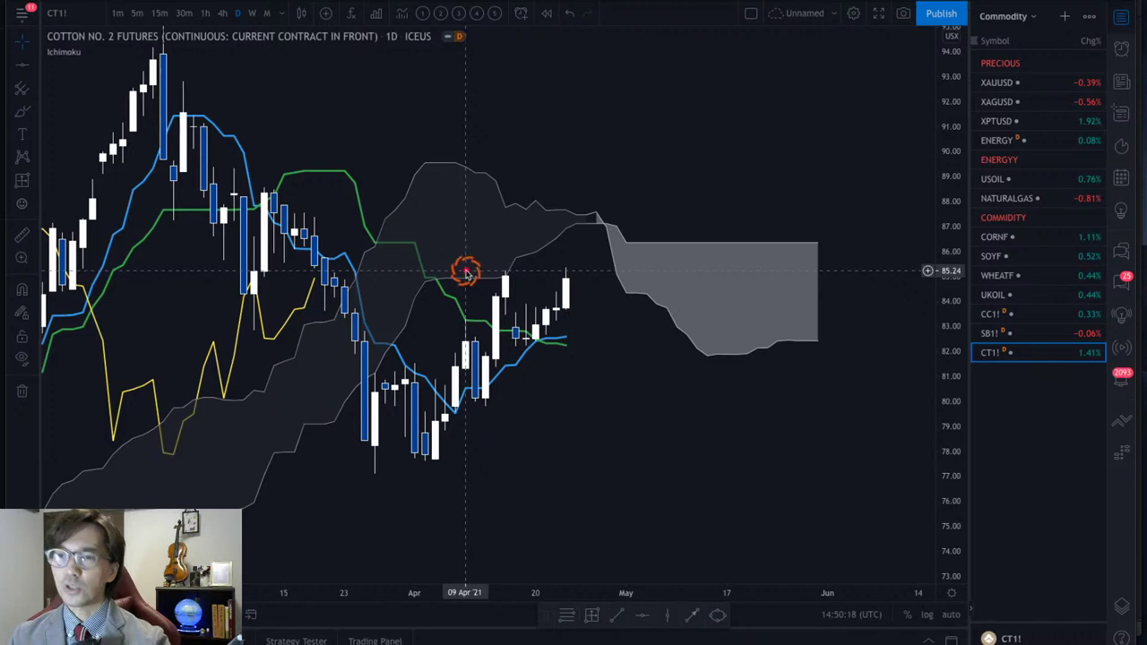
Place a horizontal line at 85.24 and sketch red strokes along it and above the cloud.
click(466, 271)
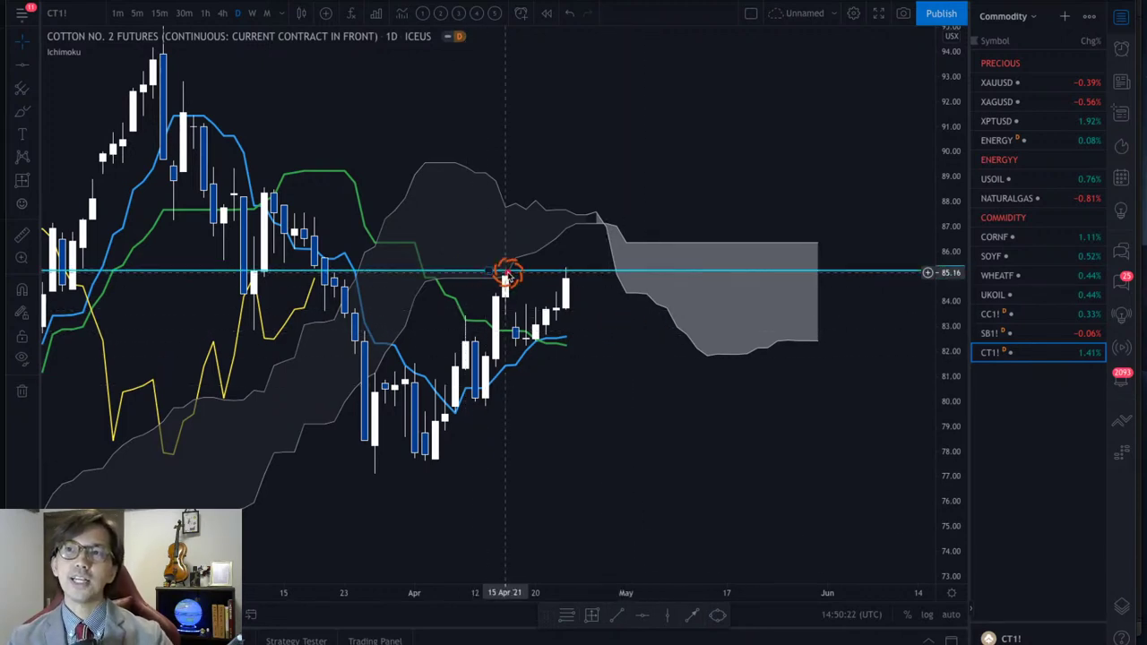
mouse_move(464, 271)
mouse_down()
mouse_move(516, 273)
mouse_move(523, 399)
mouse_move(475, 403)
mouse_move(471, 372)
mouse_up()
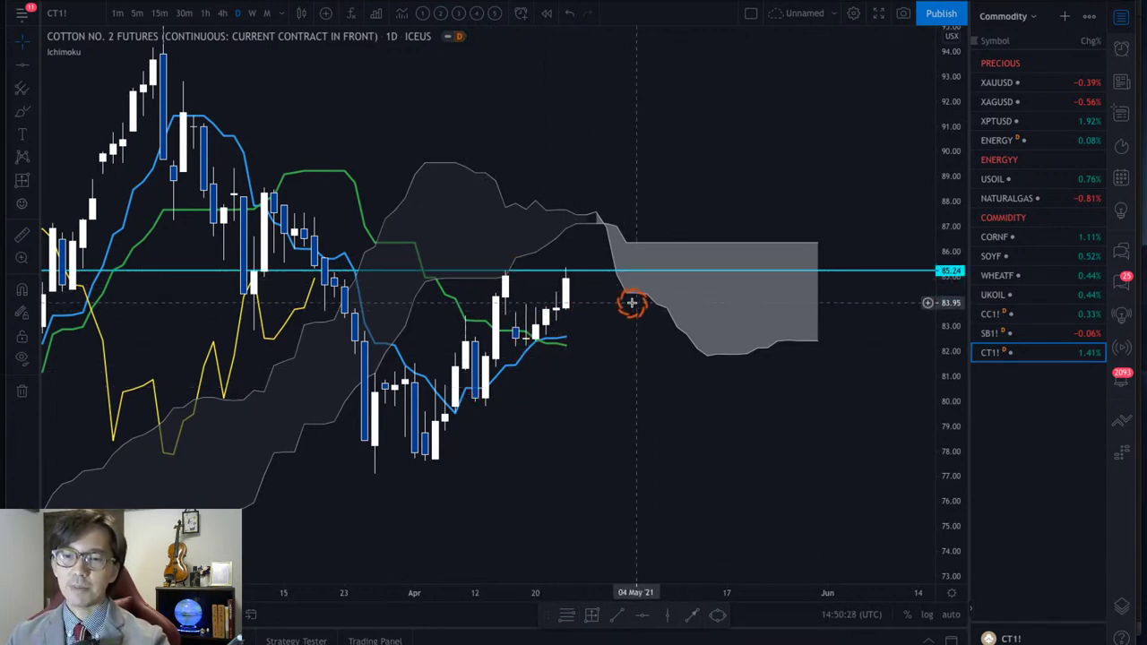
mouse_move(547, 301)
mouse_down()
mouse_move(632, 179)
mouse_move(633, 201)
mouse_up()
Extend the red sketch into an upward zig-zag, trace the April rise, then clear all red annotations.
mouse_move(604, 238)
mouse_down()
mouse_move(591, 236)
mouse_move(610, 219)
mouse_move(594, 226)
mouse_up()
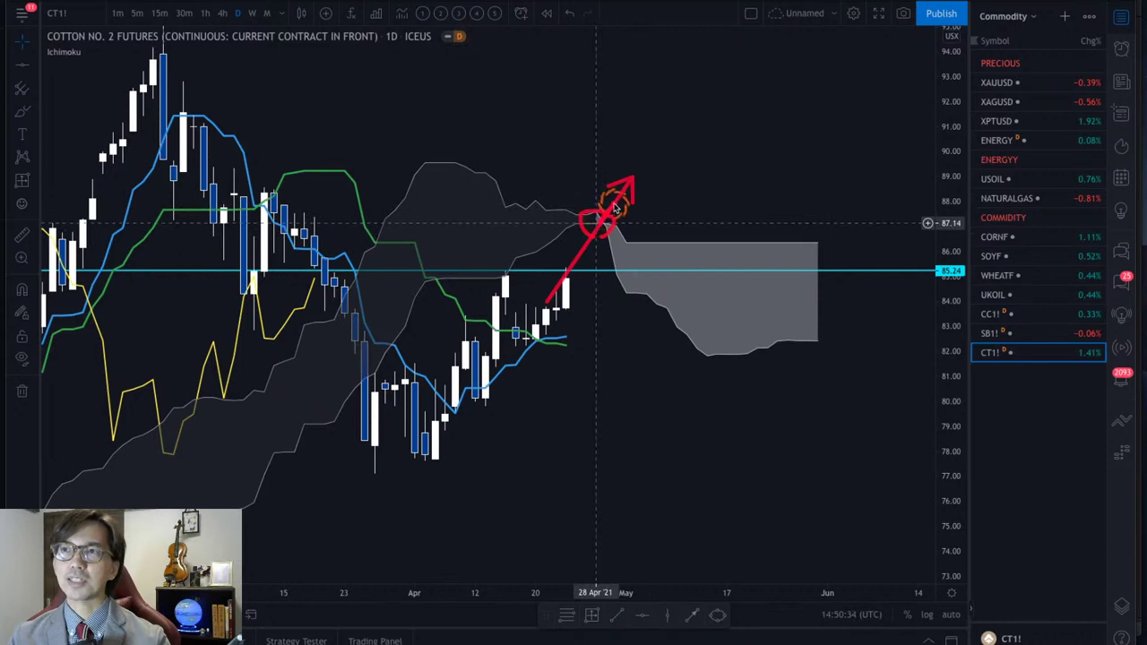
mouse_move(632, 179)
mouse_down()
mouse_move(662, 195)
mouse_move(714, 120)
mouse_move(730, 130)
mouse_up()
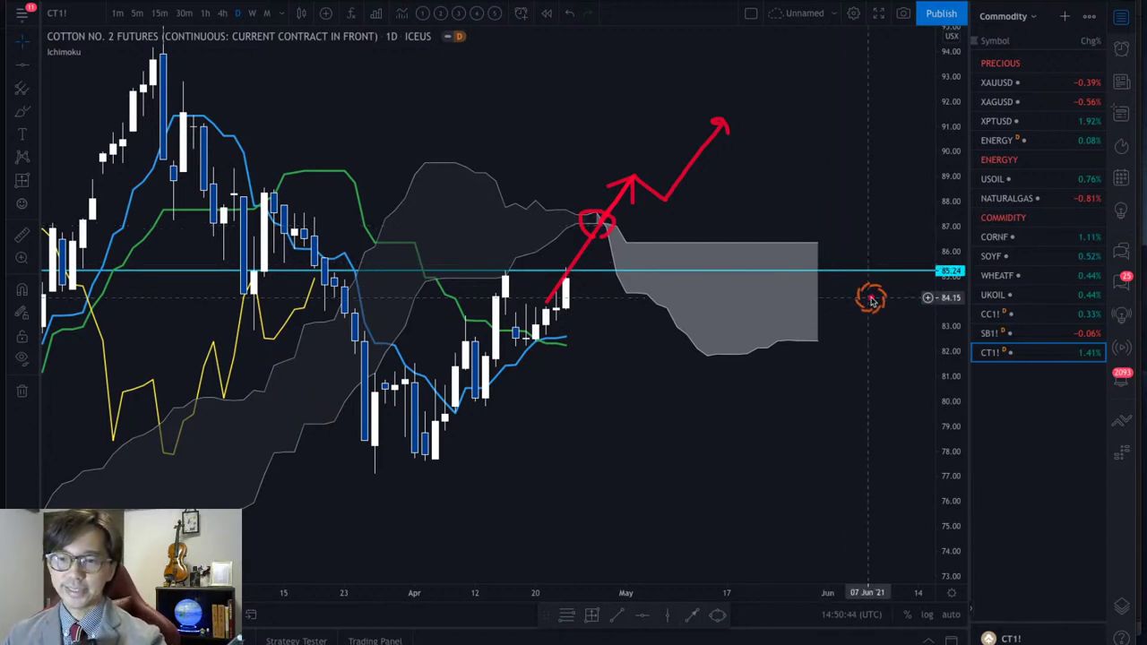
mouse_move(419, 462)
mouse_down()
mouse_move(461, 336)
mouse_move(482, 400)
mouse_move(502, 278)
mouse_move(538, 343)
mouse_move(629, 179)
mouse_up()
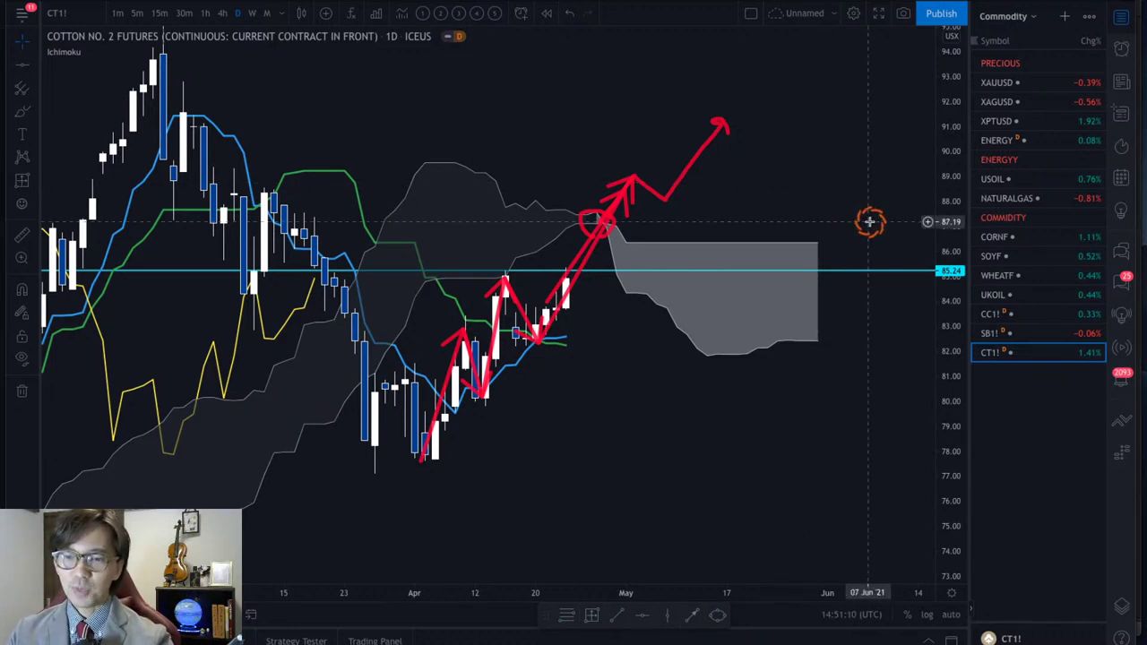
key(Escape)
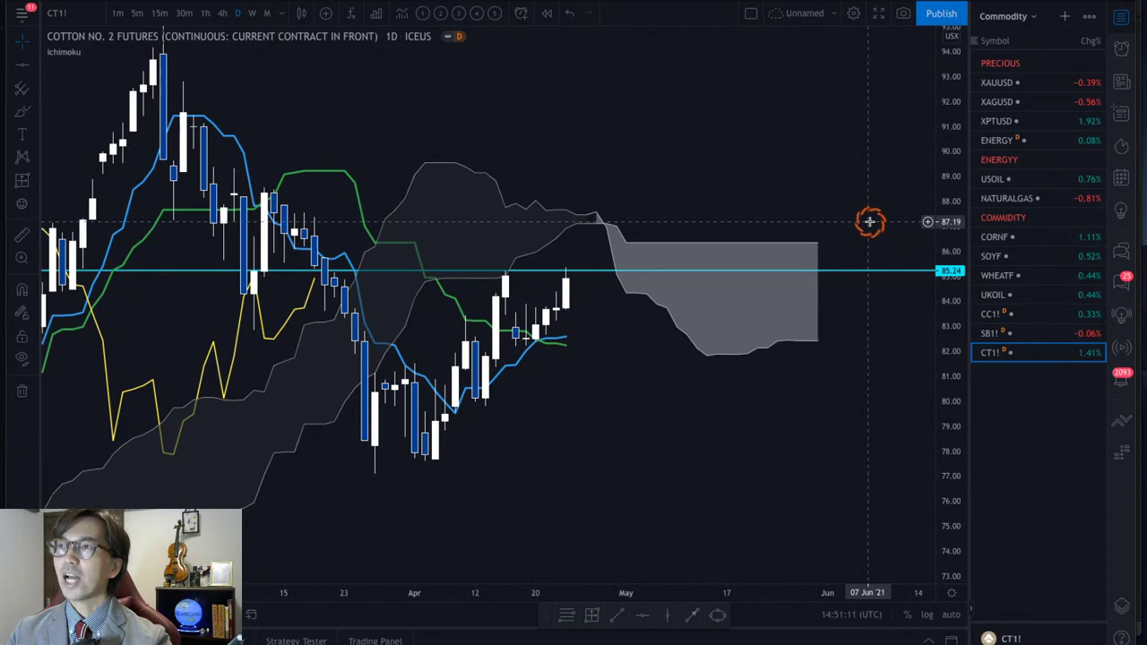
Open BTCUSD from the Cryptos watchlist on weekly candles.
click(1031, 22)
click(1030, 100)
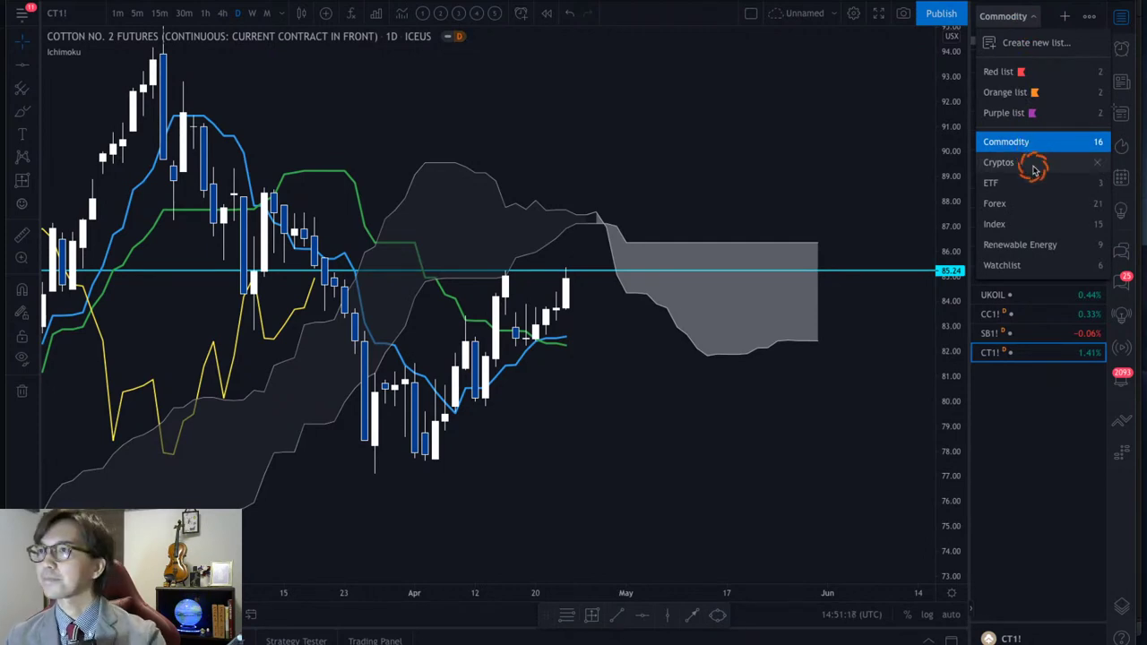
click(1013, 162)
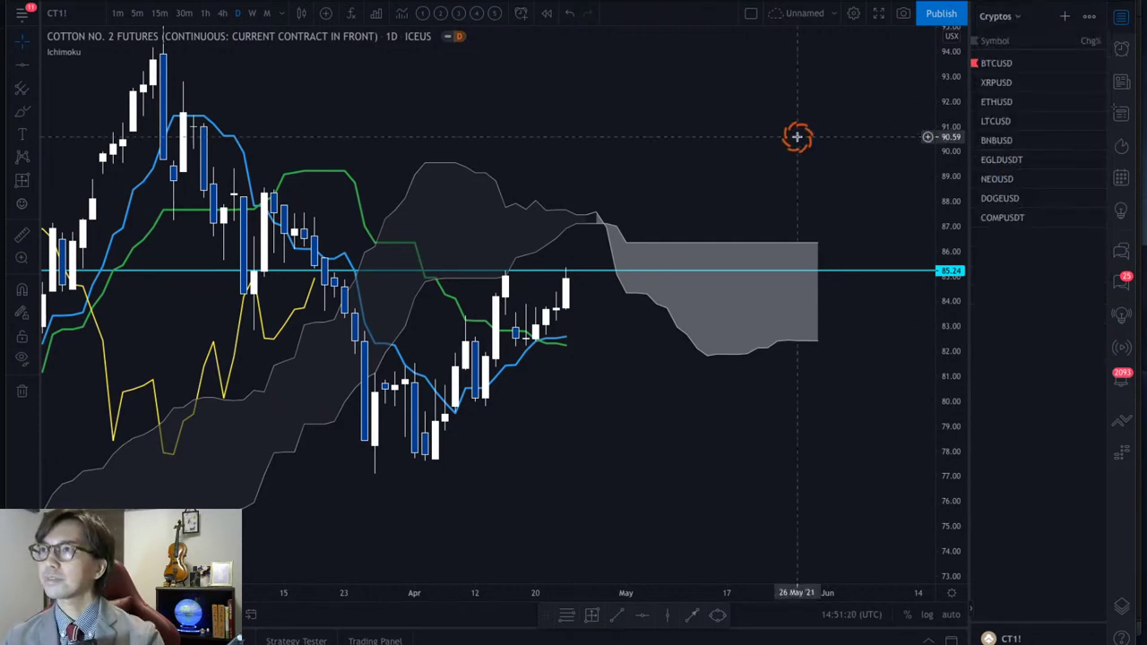
click(1013, 63)
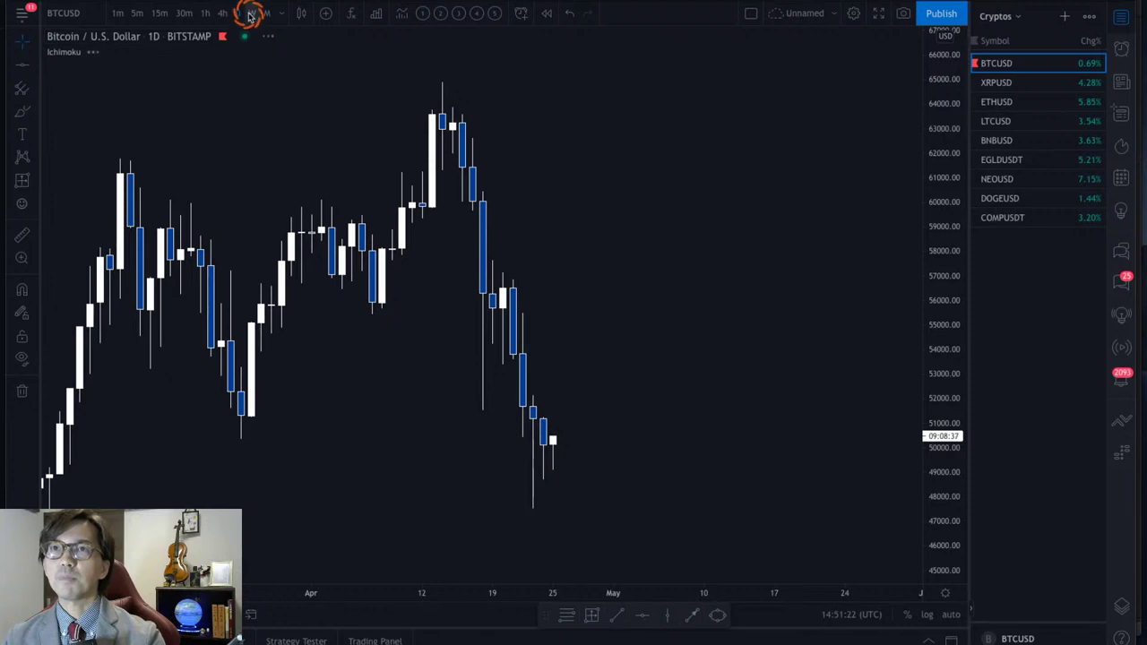
click(252, 13)
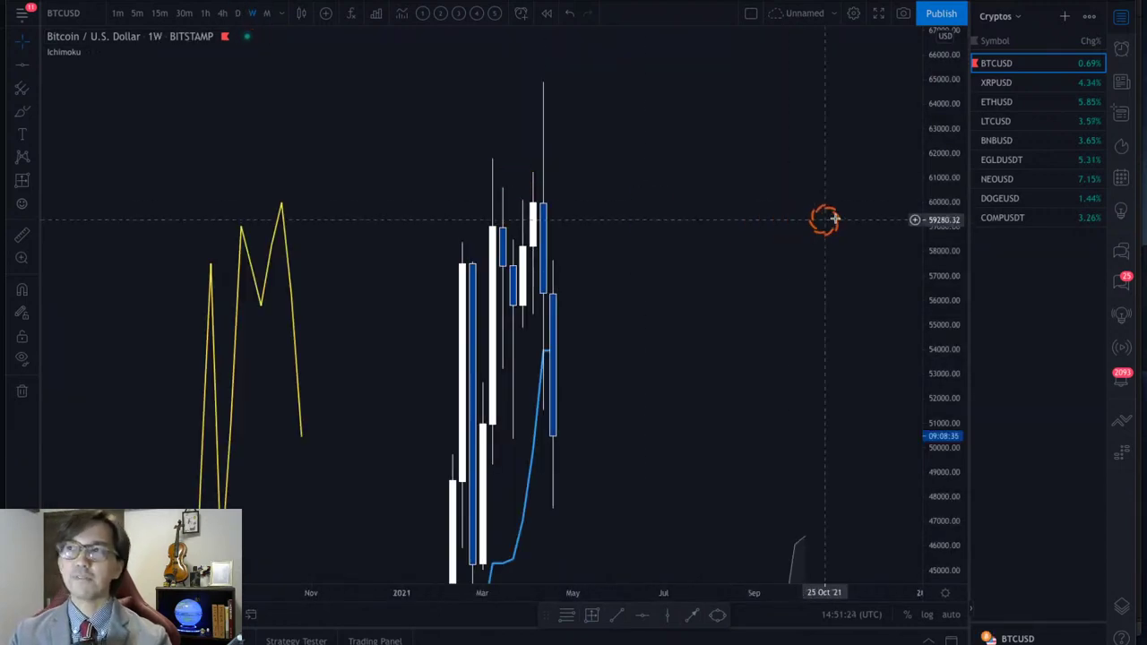
Rescale the Bitcoin price axis and remove the leftover drawings.
drag(926, 102, 763, 228)
drag(932, 371, 774, 227)
click(22, 397)
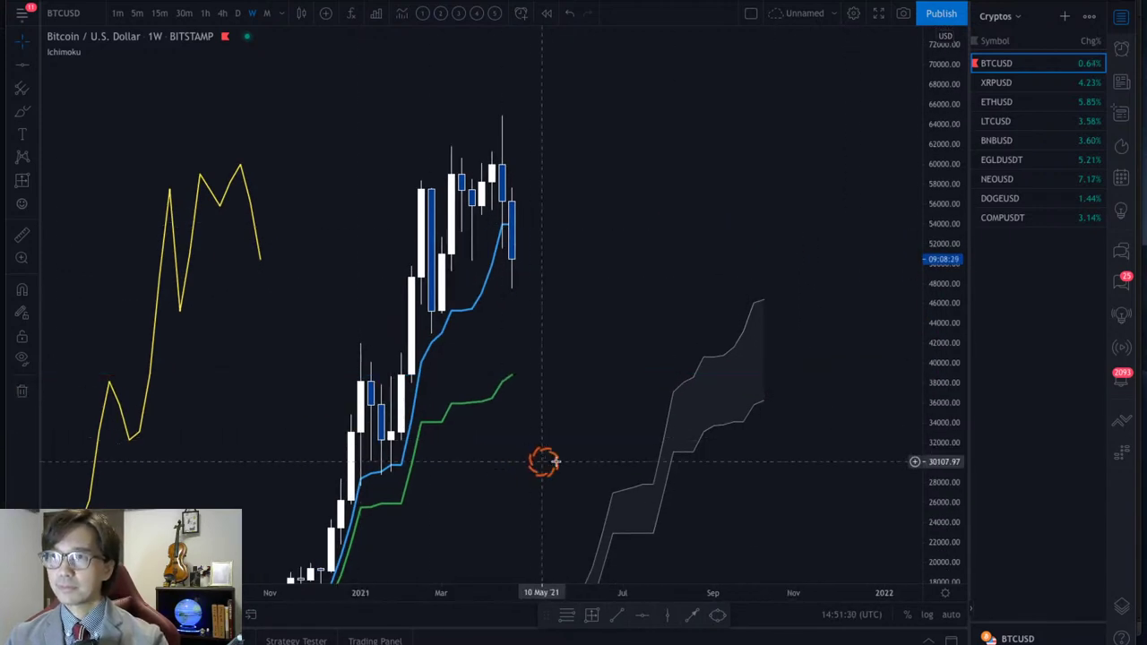
Sketch red arrows along and above the Ichimoku cloud, then erase them.
drag(686, 464, 780, 421)
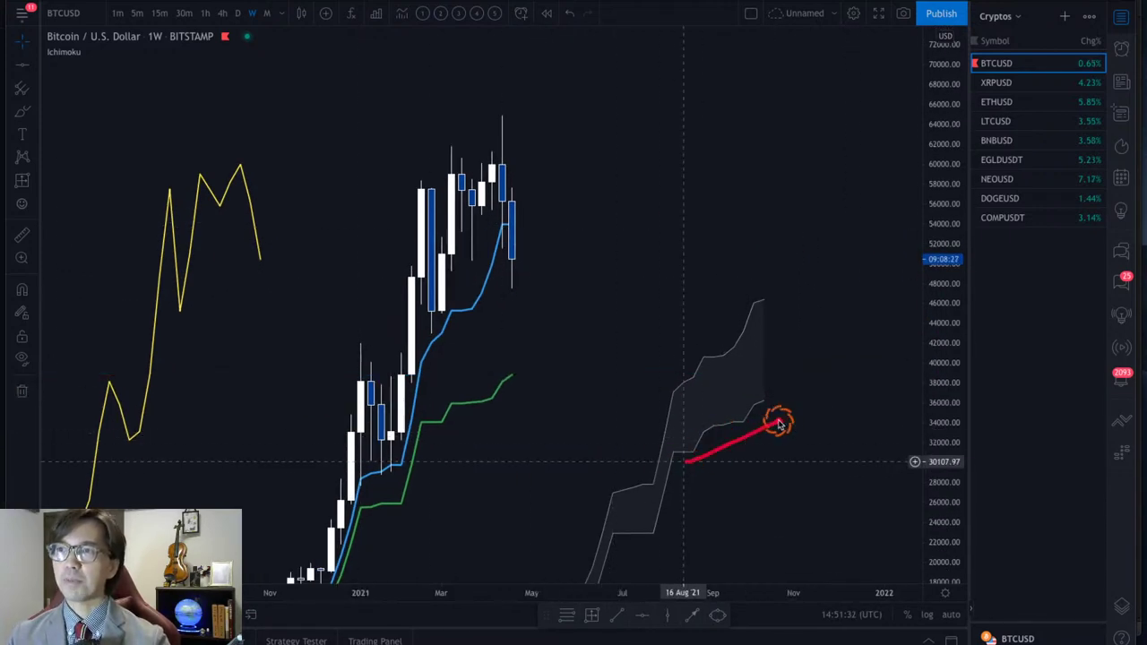
mouse_move(694, 310)
mouse_down()
mouse_move(733, 286)
mouse_move(743, 295)
mouse_up()
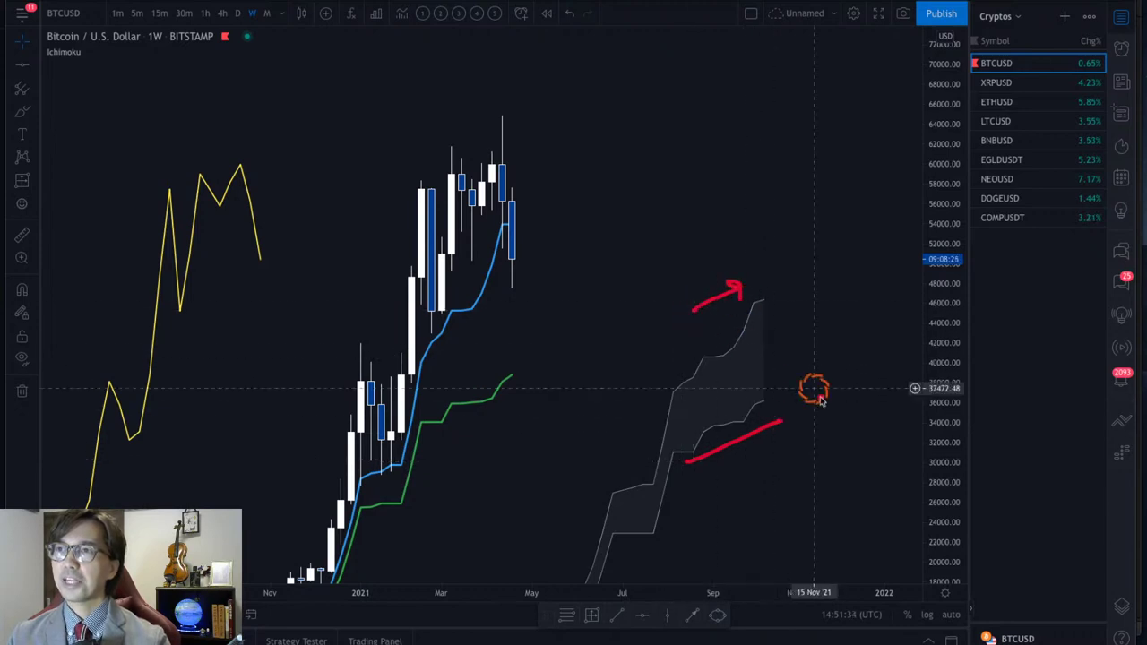
drag(767, 418, 783, 435)
mouse_move(489, 443)
mouse_down()
mouse_move(527, 424)
mouse_move(525, 436)
mouse_up()
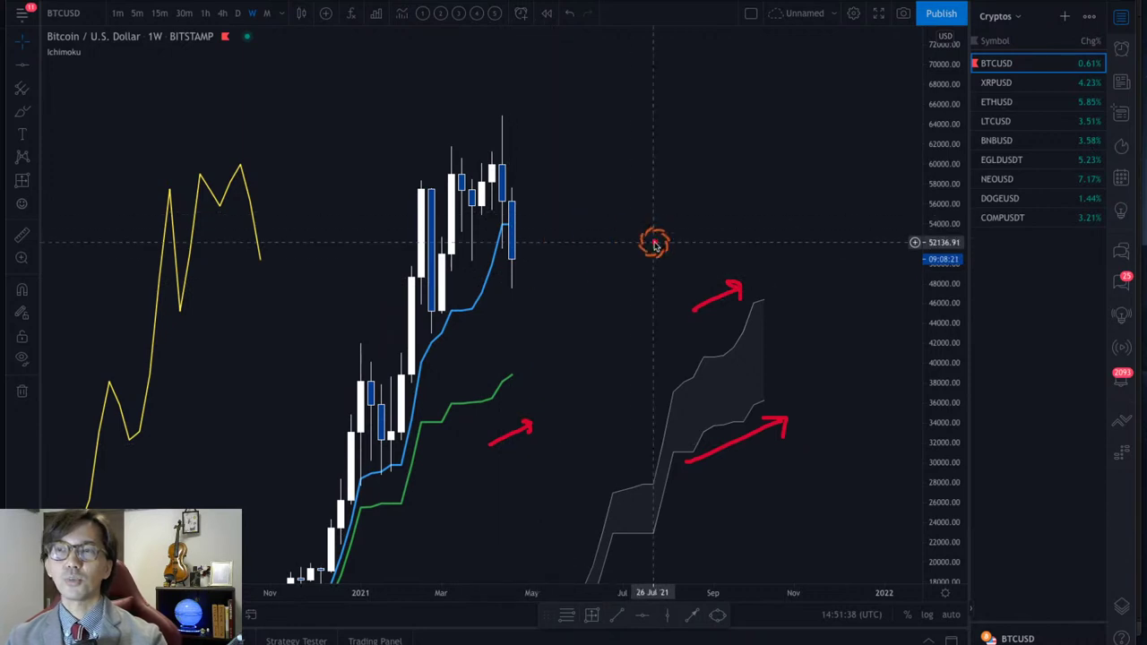
key(Escape)
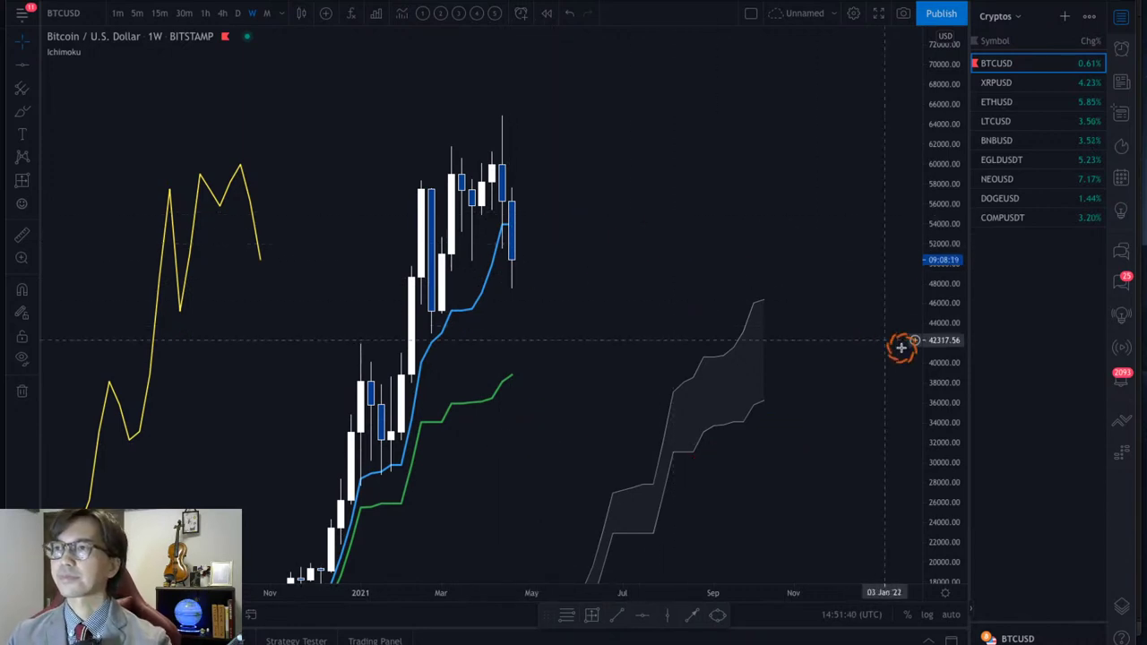
Compress the price scale and draw a red arrow rising from the latest candle.
drag(946, 295, 948, 323)
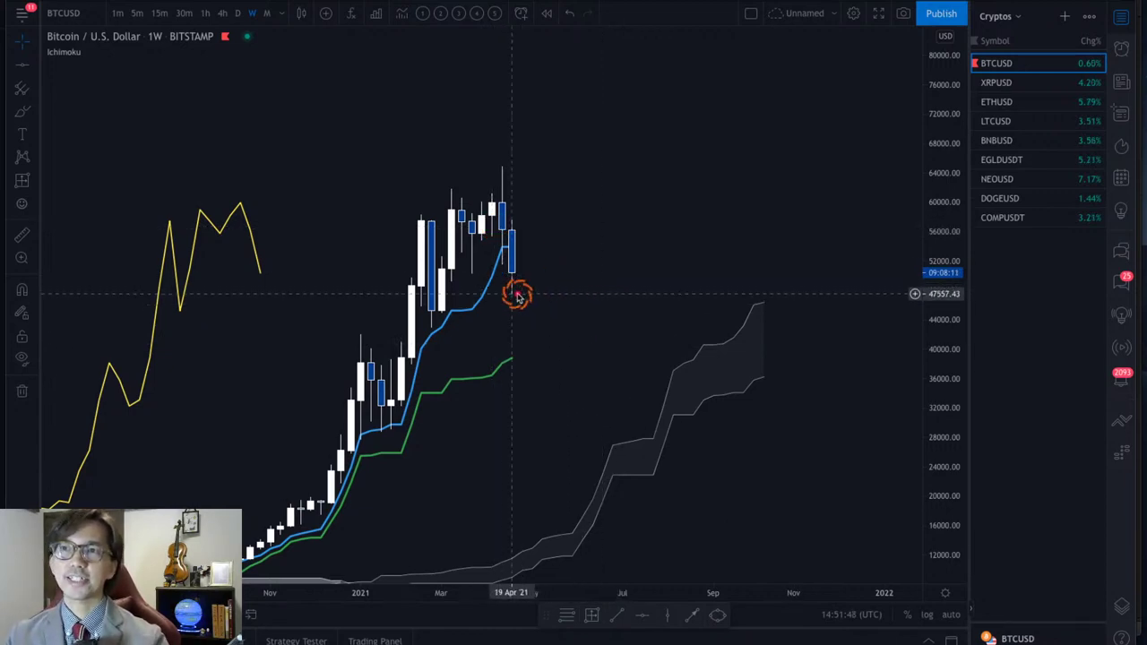
drag(512, 293, 570, 228)
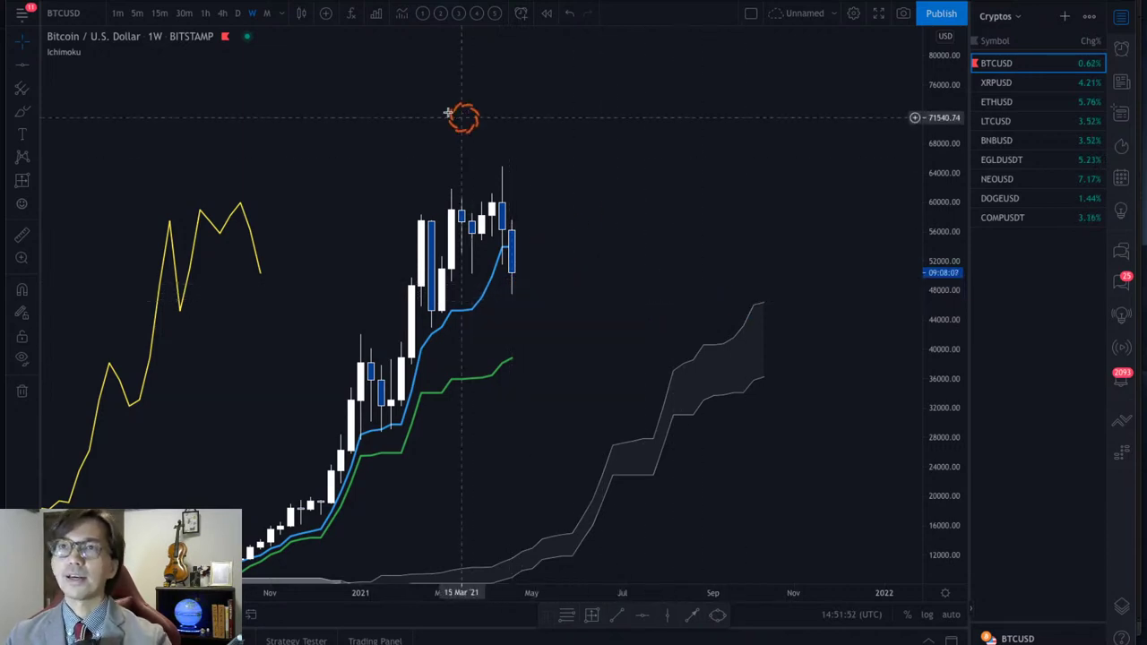
click(38, 70)
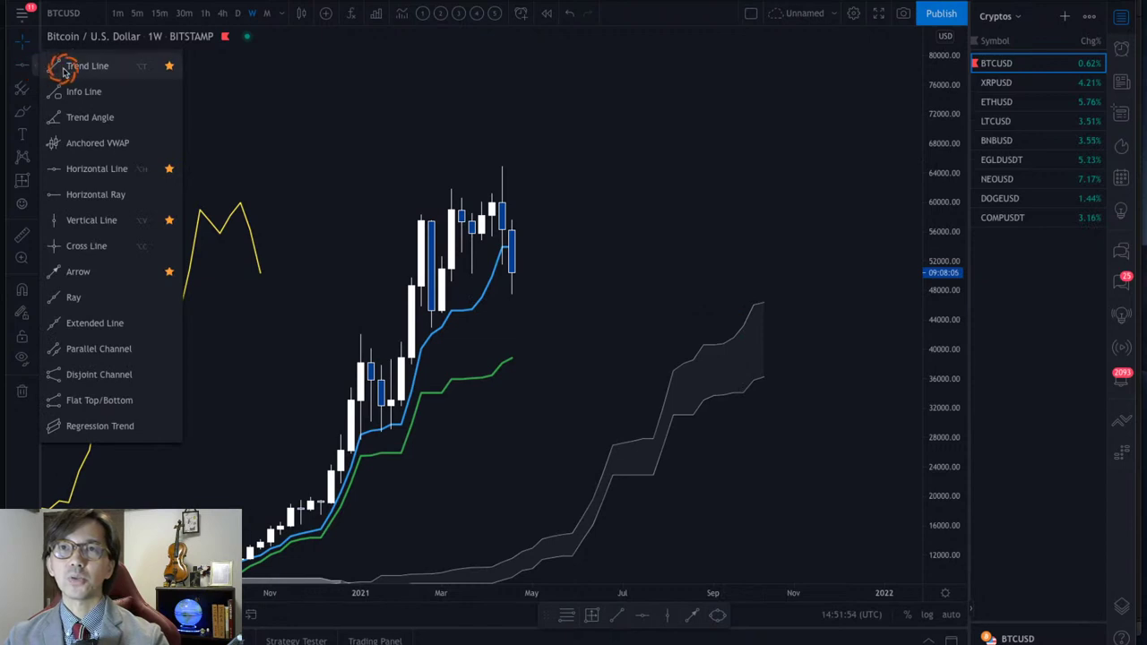
Draw a yellow trend line from before December 2020 to past the latest weekly candle.
click(52, 67)
click(331, 350)
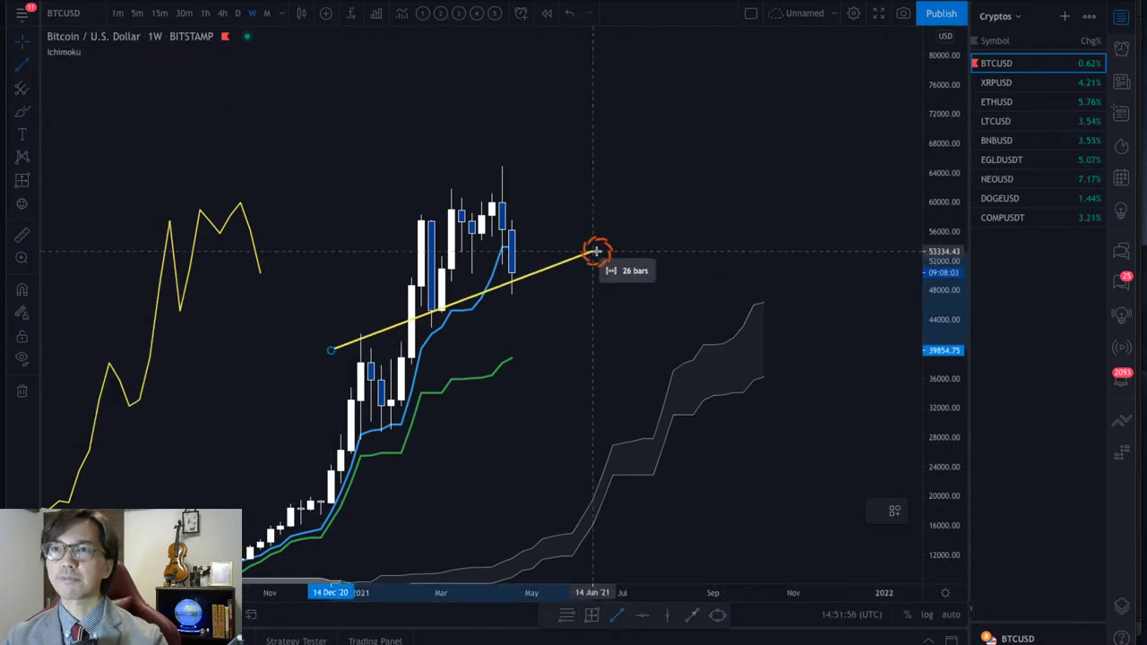
click(655, 254)
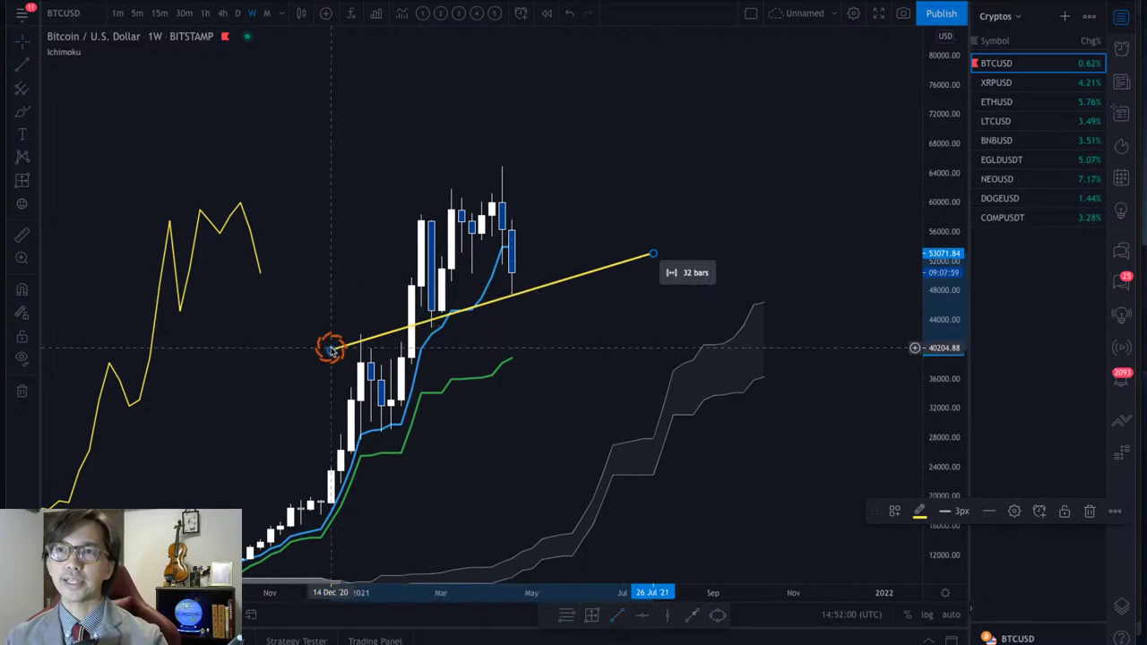
drag(331, 350, 271, 361)
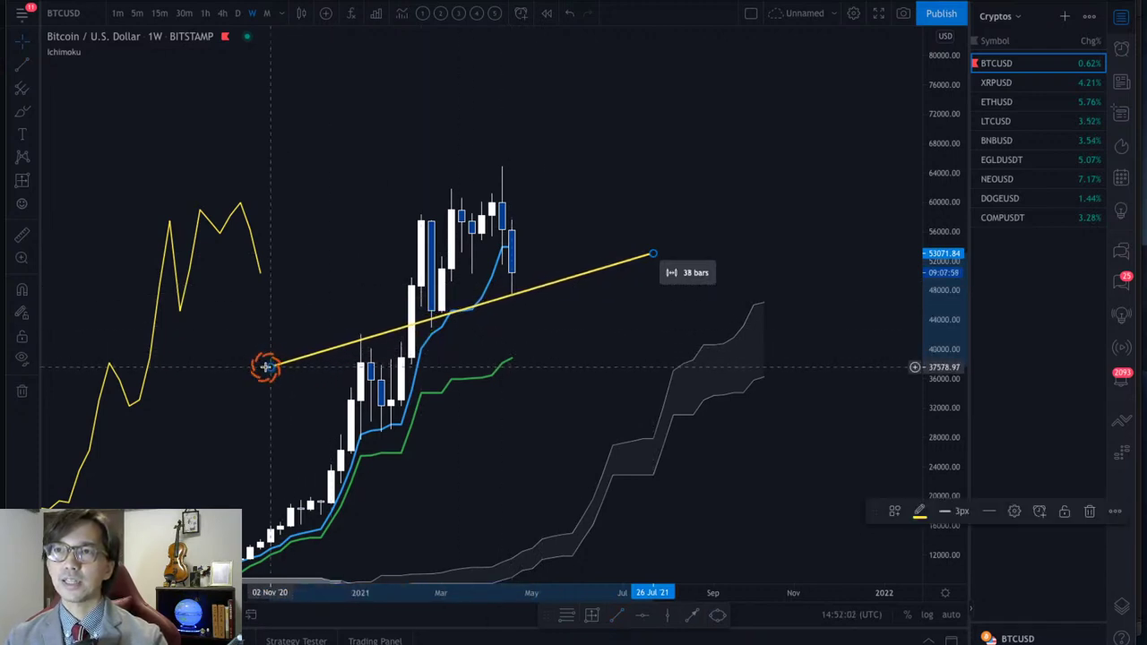
click(448, 364)
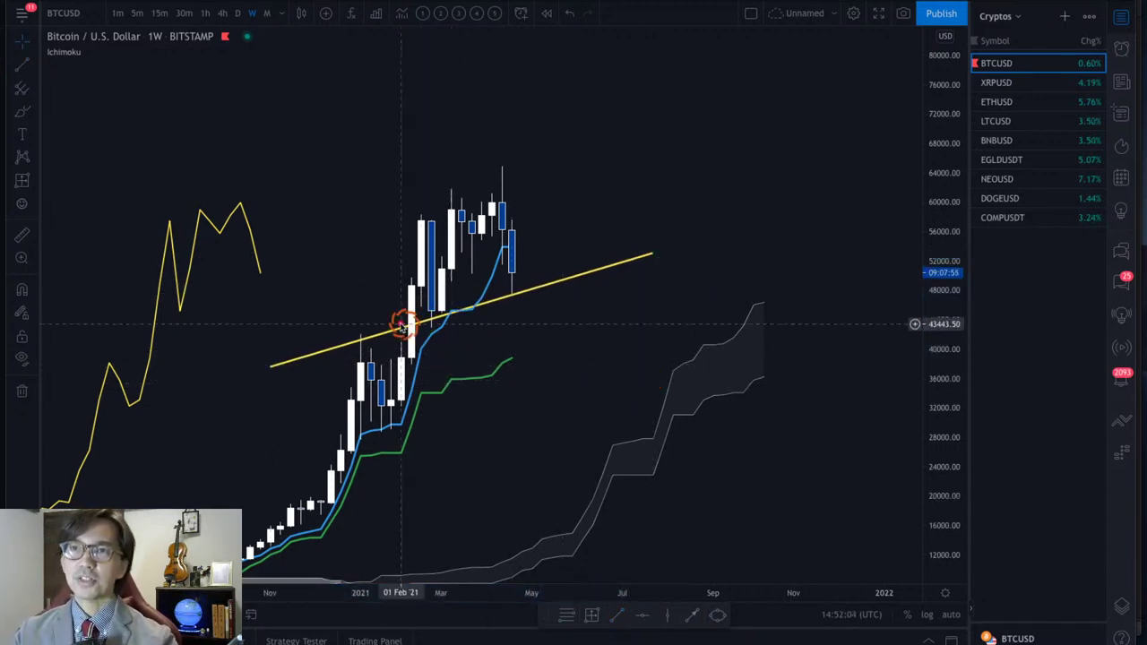
Select the trend line, sketch a red arrow rising from it, then erase the red mark.
click(358, 334)
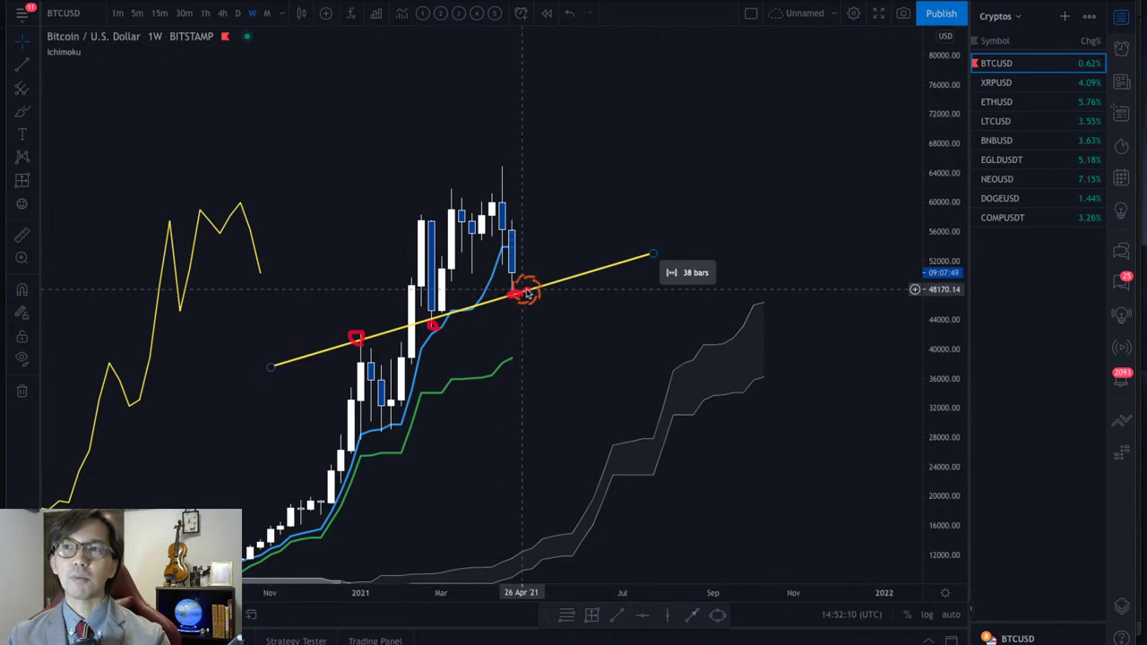
mouse_move(519, 292)
mouse_down()
mouse_move(568, 205)
mouse_move(581, 220)
mouse_up()
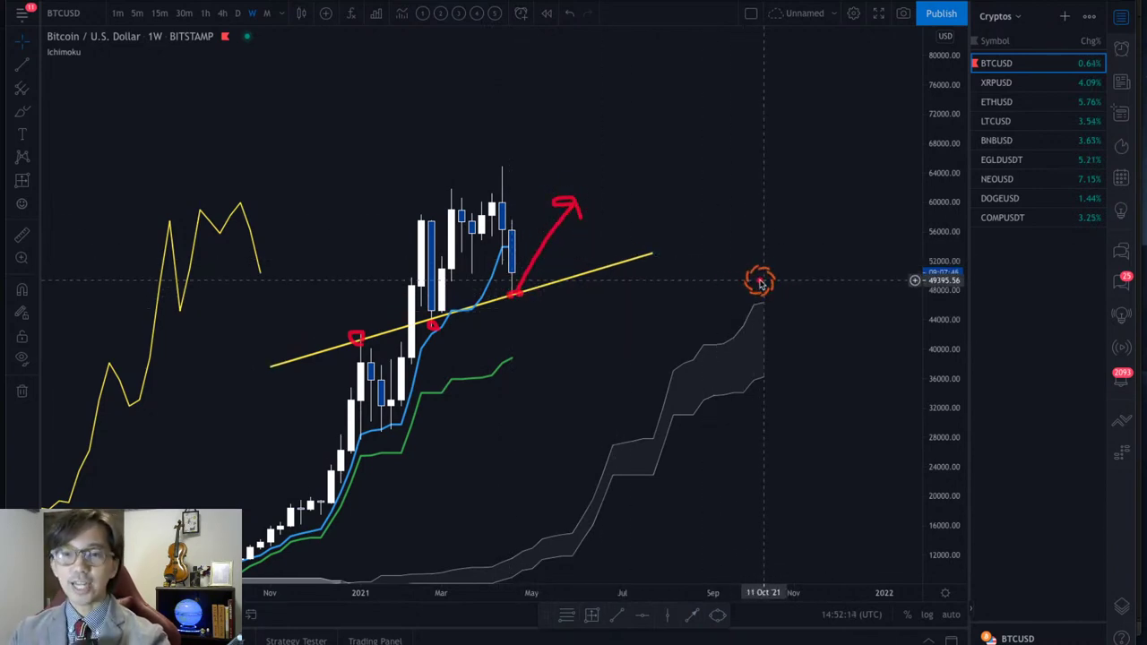
key(Escape)
Switch Bitcoin to daily candles and rescale time and price axes to frame January–June.
click(238, 15)
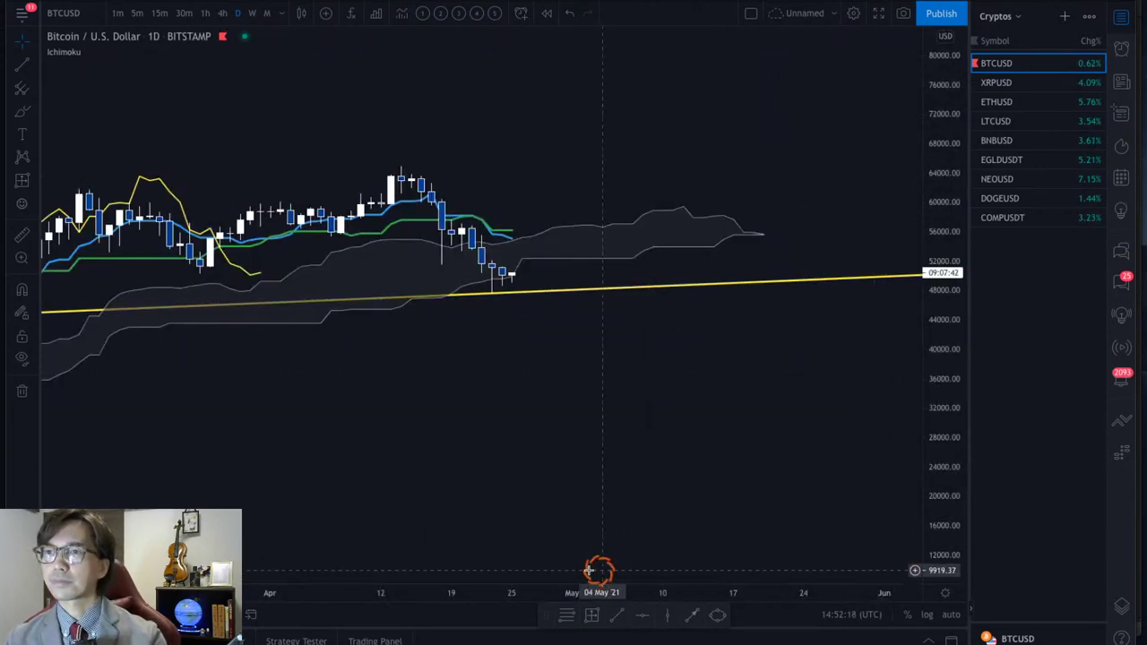
drag(397, 584, 604, 597)
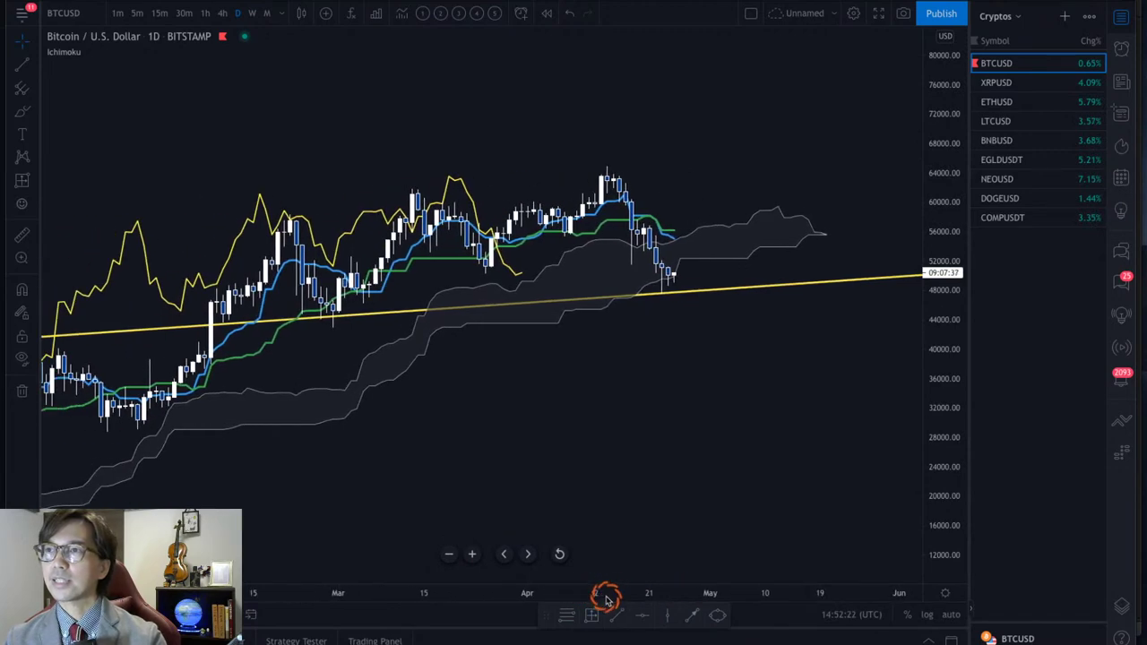
drag(727, 351, 654, 374)
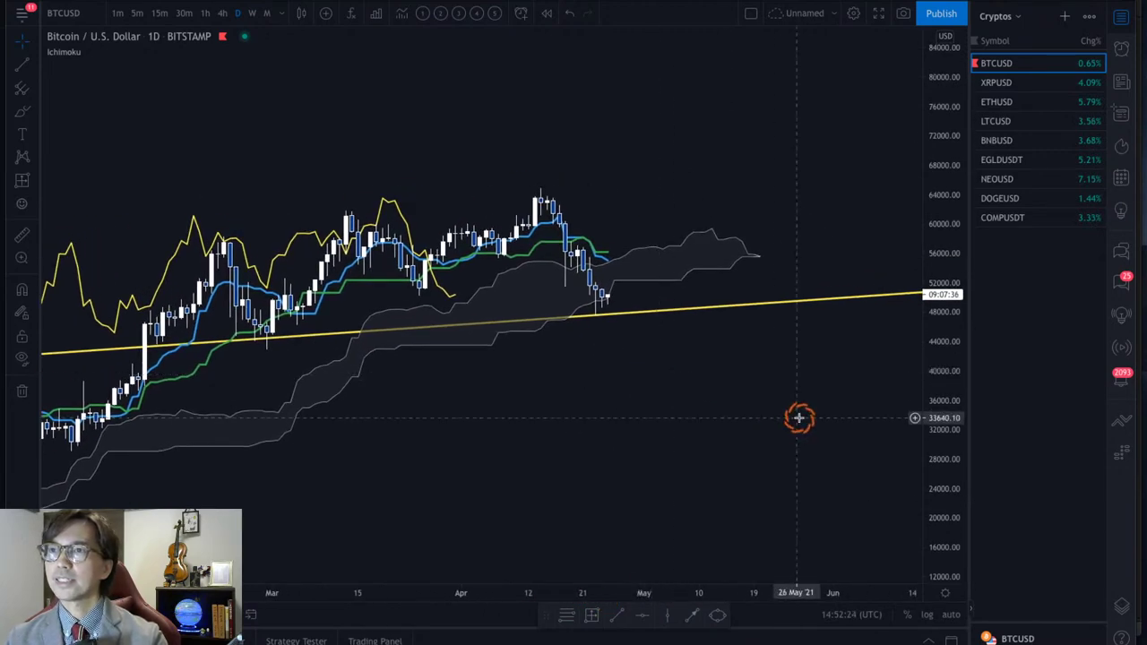
drag(938, 479, 966, 303)
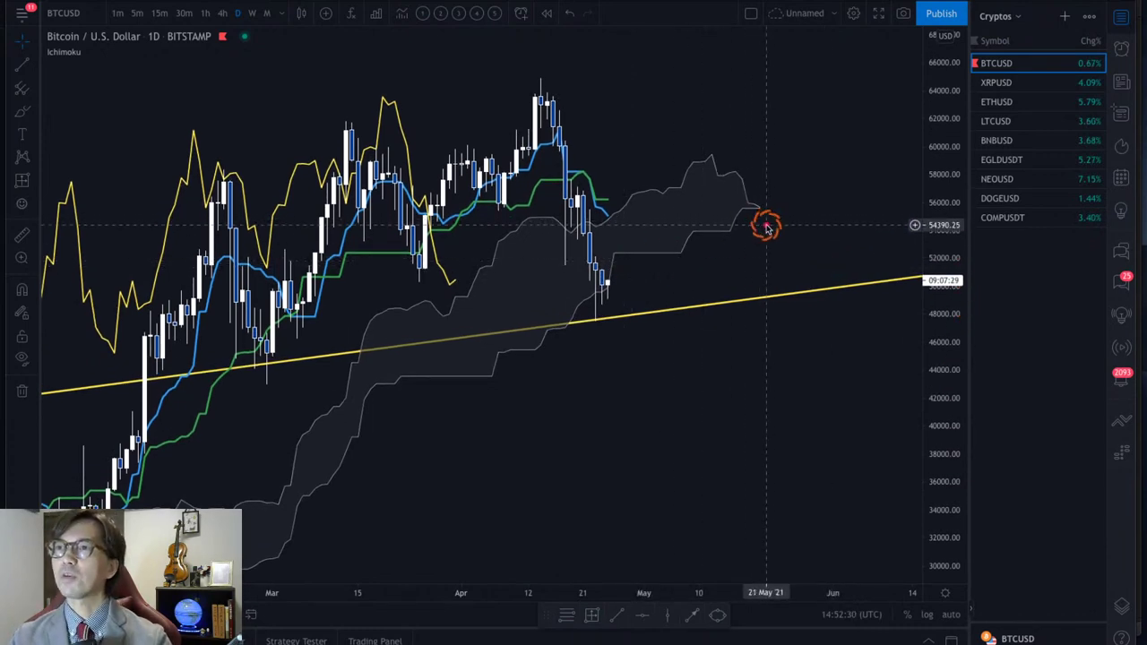
click(525, 208)
click(663, 324)
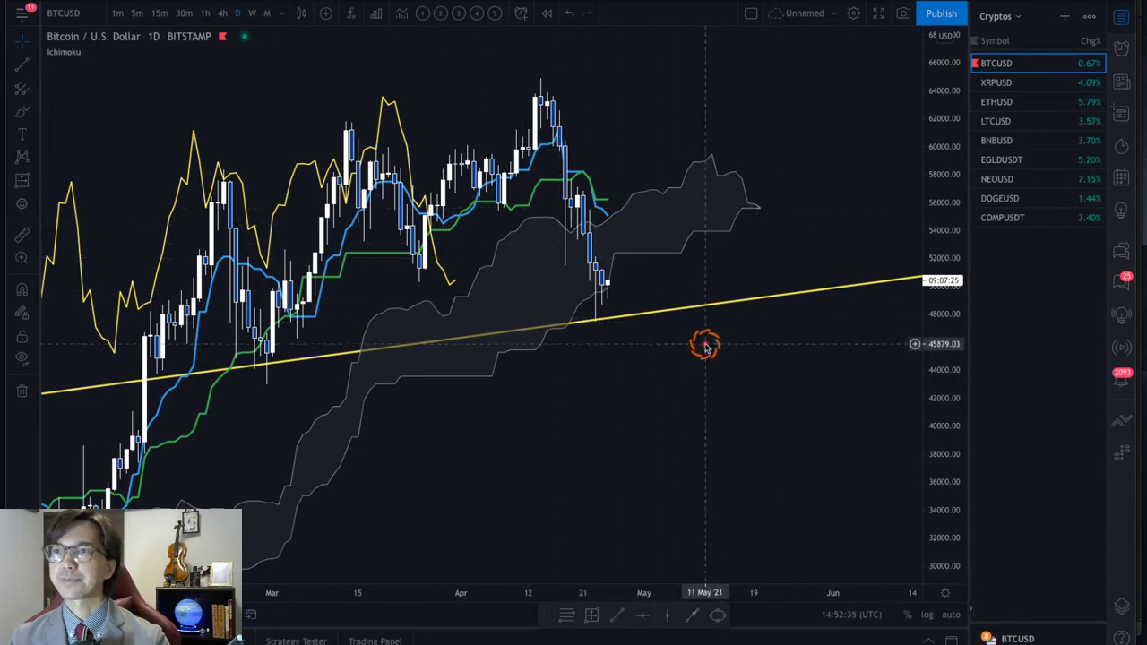
drag(640, 586, 505, 564)
scroll(556, 395, up, 3)
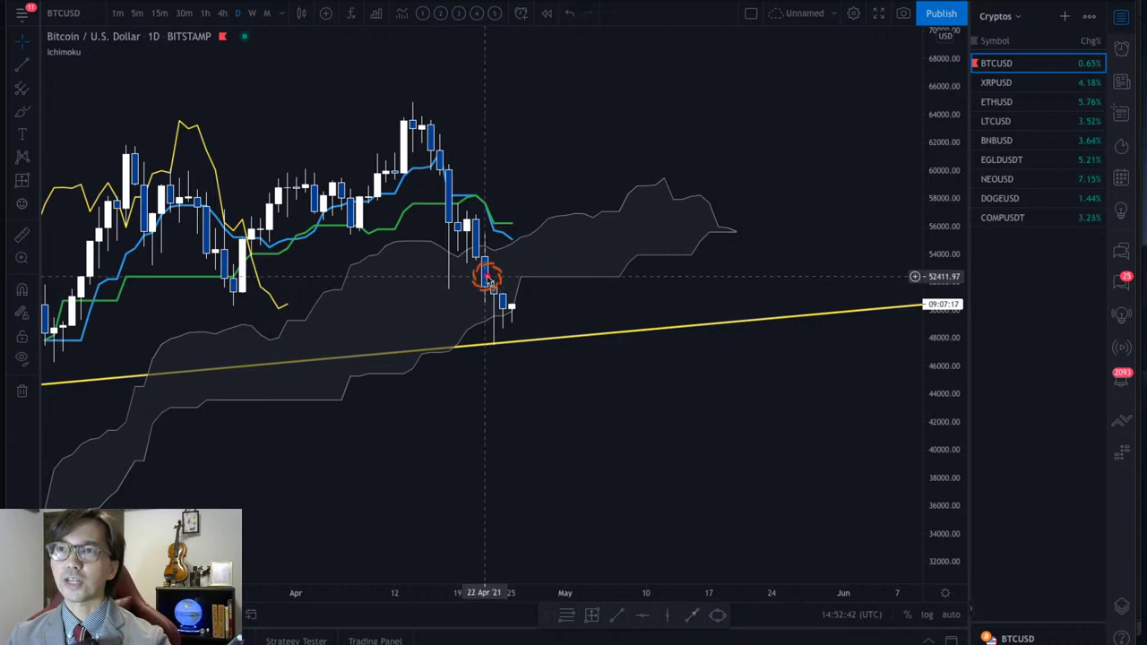
Mark red levels near 52,400 and 47,850, with arrows rising into the cloud and dropping below the trend line.
drag(481, 278, 525, 279)
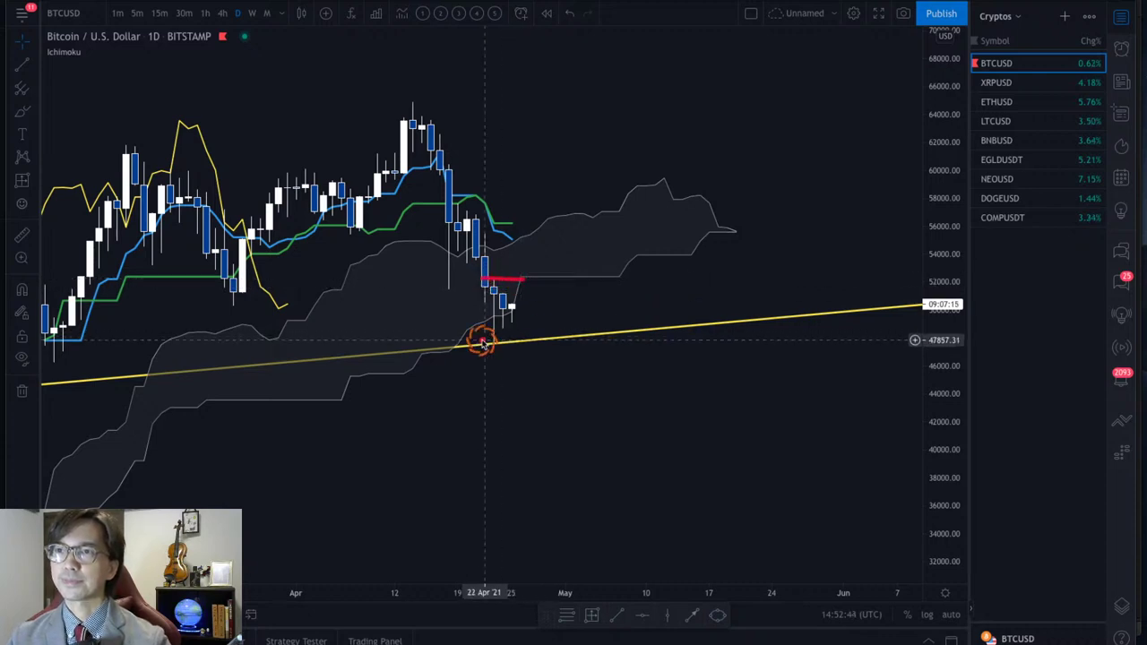
mouse_move(481, 341)
mouse_down()
mouse_move(525, 340)
mouse_move(528, 277)
mouse_move(542, 255)
mouse_move(561, 274)
mouse_move(610, 190)
mouse_up()
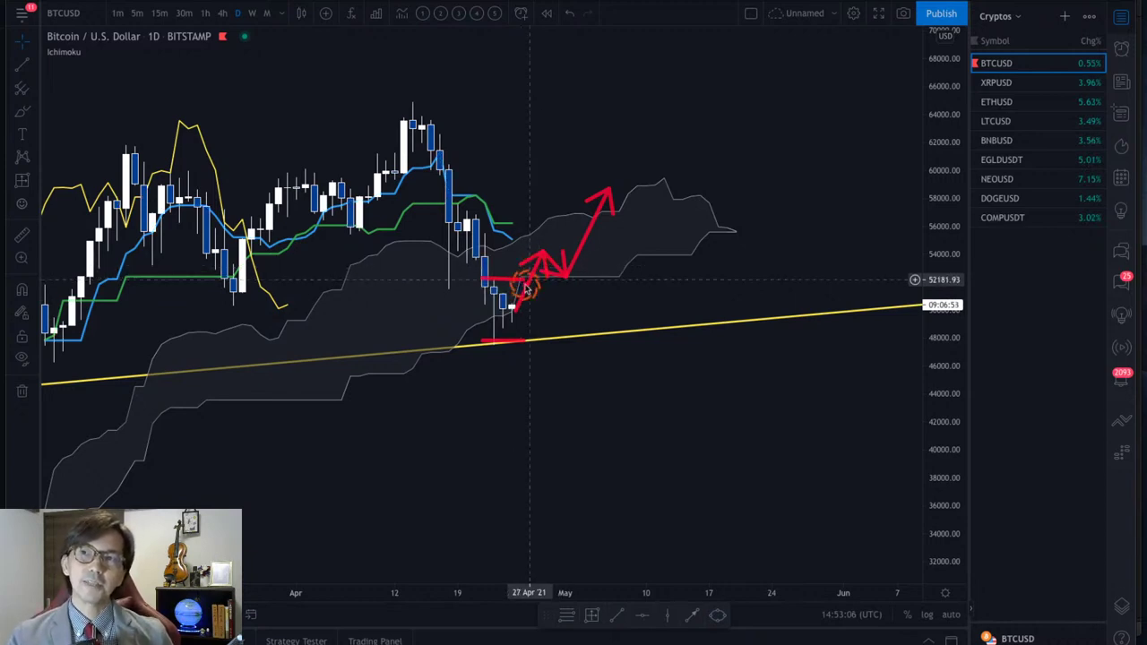
mouse_move(532, 285)
mouse_down()
mouse_move(605, 251)
mouse_move(640, 277)
mouse_move(676, 254)
mouse_up()
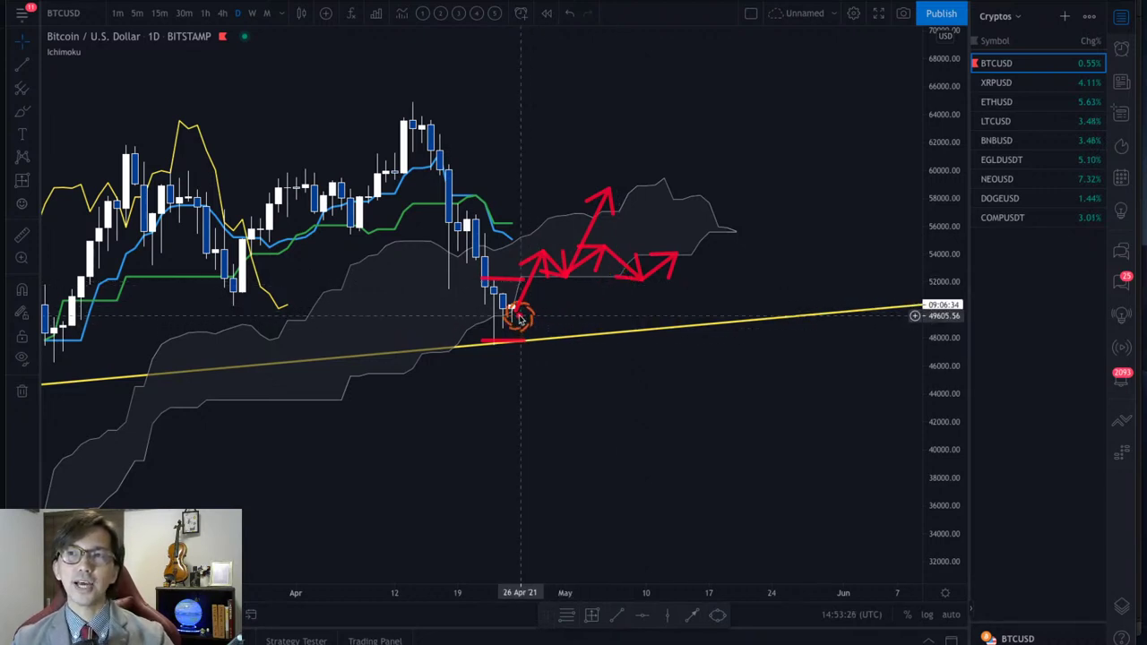
mouse_move(518, 317)
mouse_down()
mouse_move(568, 392)
mouse_move(633, 346)
mouse_move(685, 440)
mouse_up()
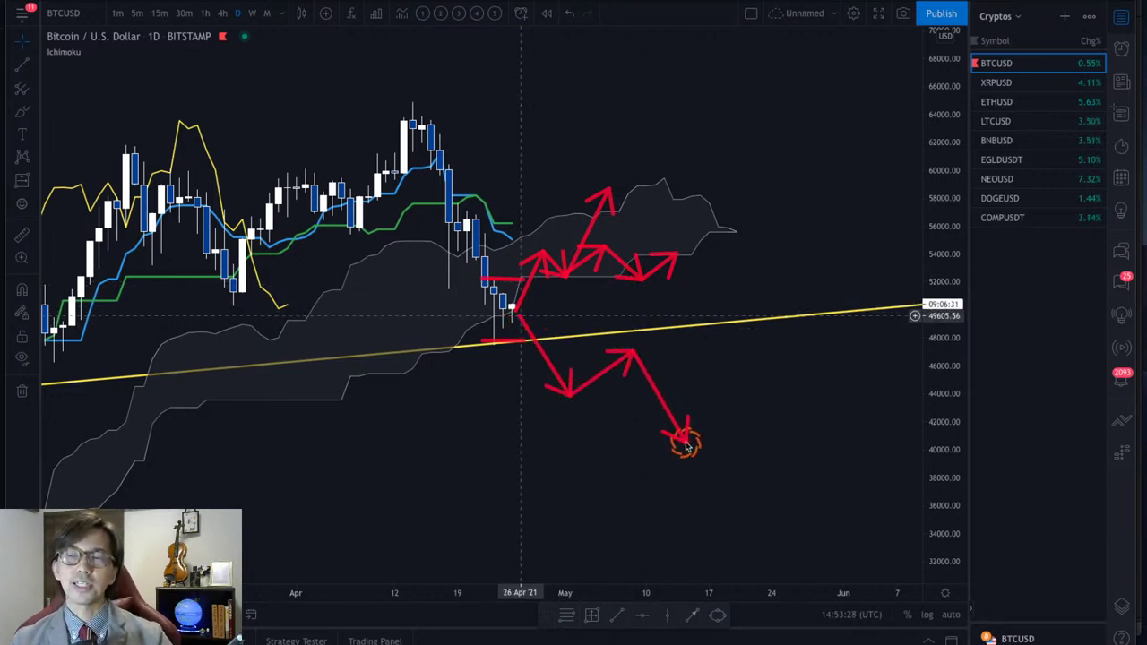
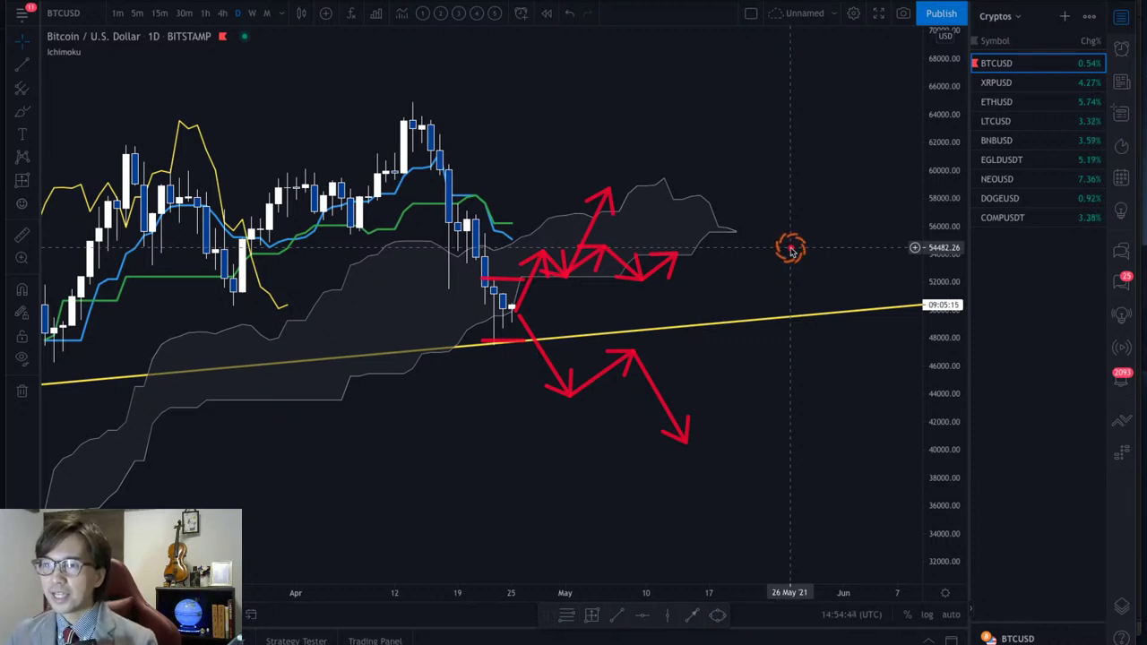
Erase the red Bitcoin sketches and open NATURALGAS from the Commodity watchlist.
key(Escape)
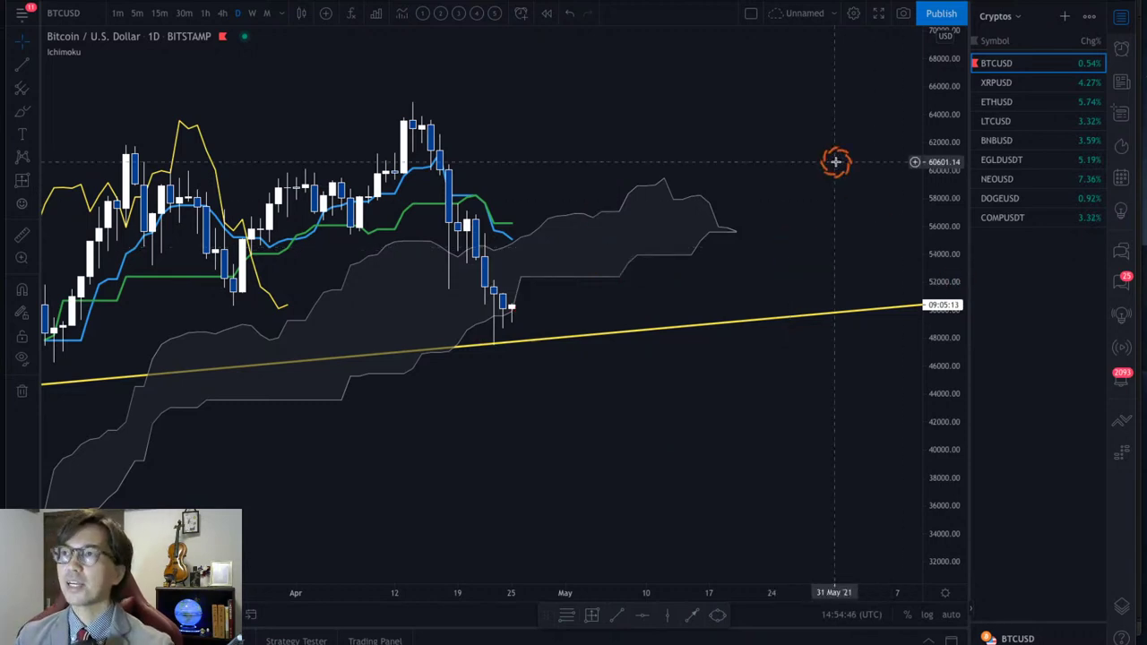
click(1029, 26)
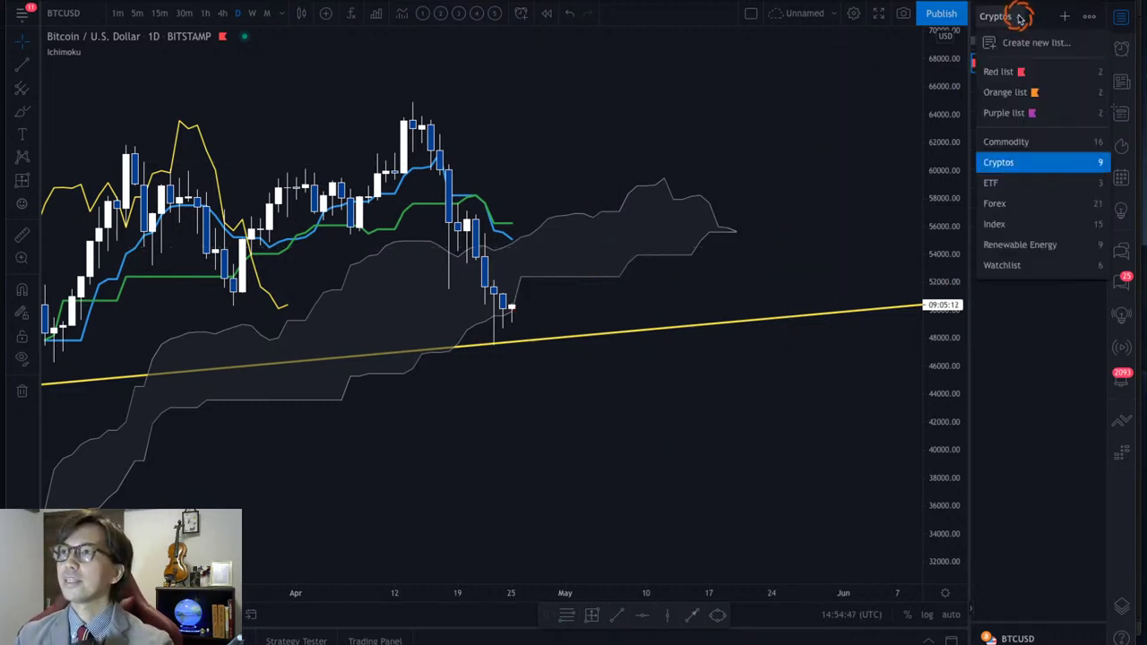
click(1018, 142)
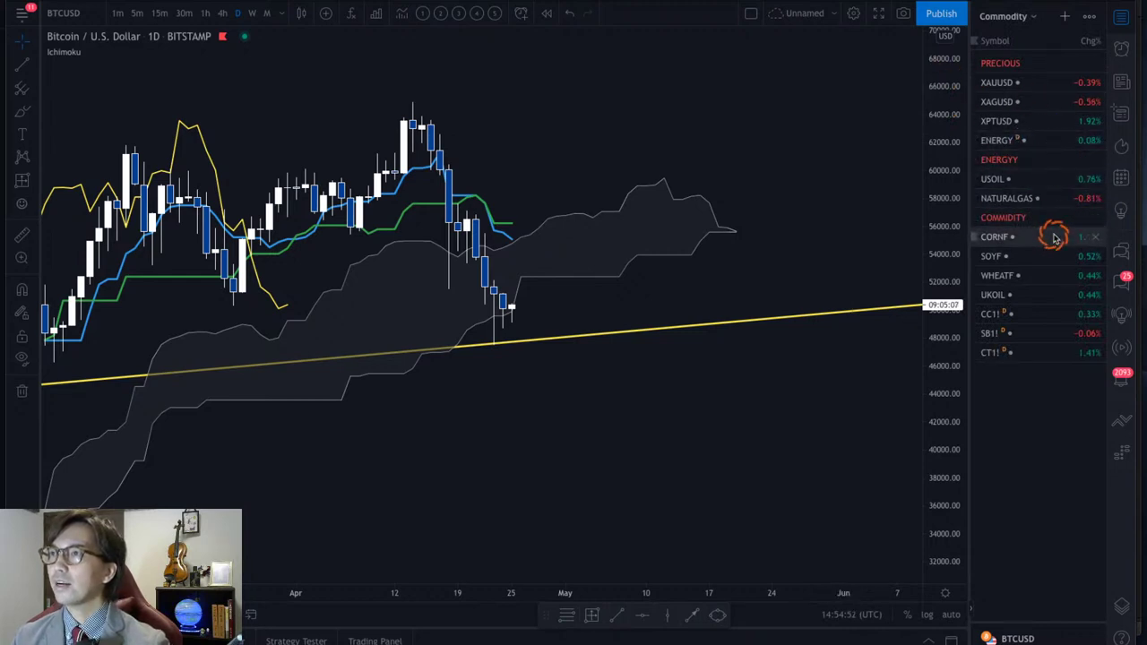
click(1043, 199)
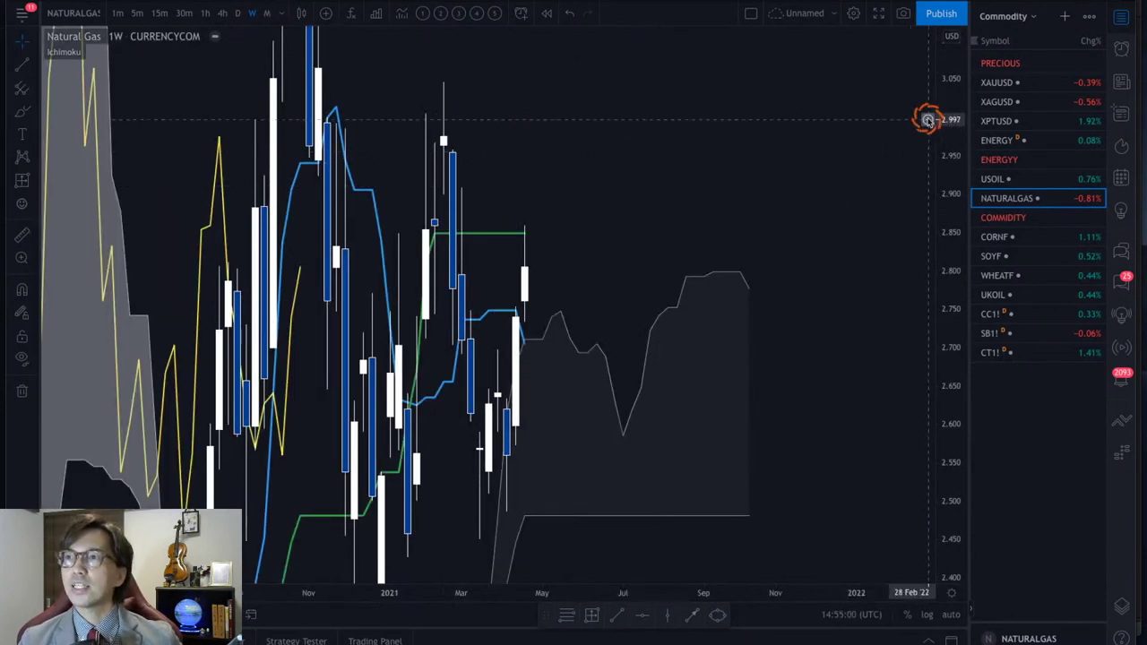
Draw a falling trend line from the October 2020 high past the latest candles.
drag(942, 275, 920, 460)
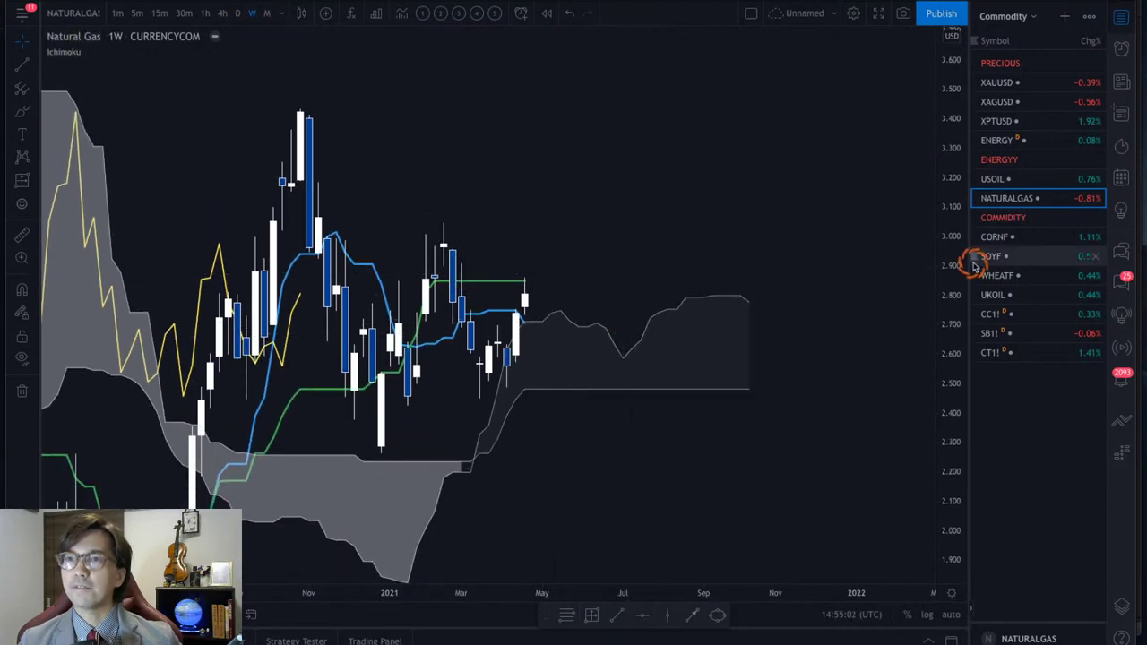
drag(954, 106, 955, 170)
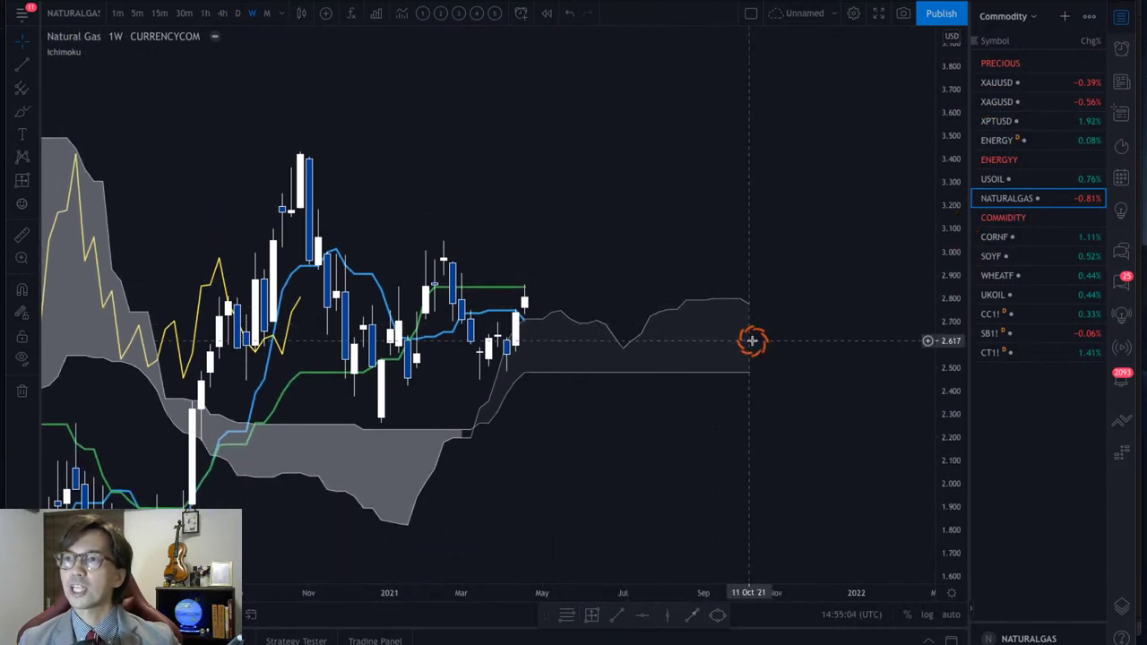
drag(532, 241, 548, 171)
click(25, 65)
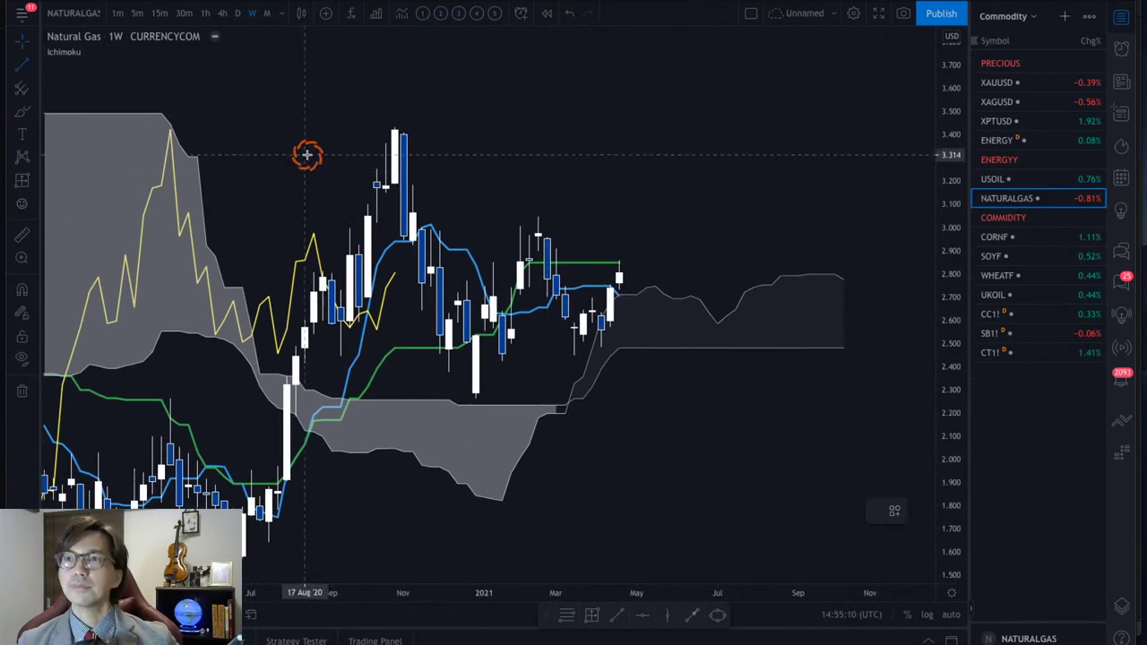
click(367, 109)
click(717, 334)
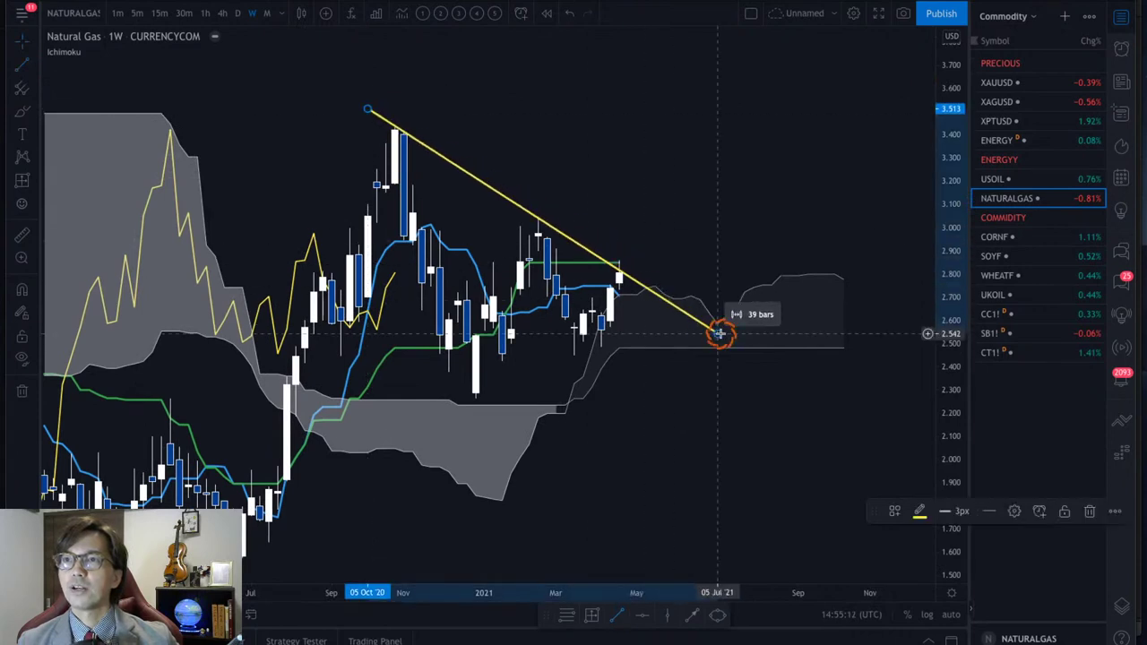
Draw a rising trend line from the cloud low to close the triangle.
click(22, 65)
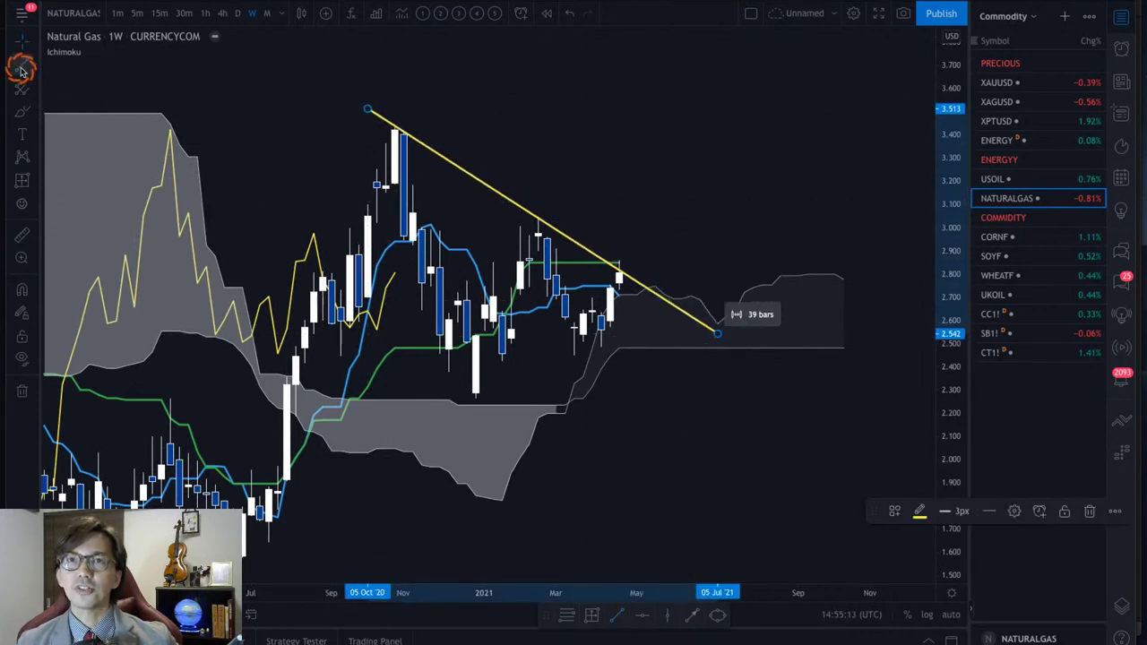
click(395, 437)
click(744, 289)
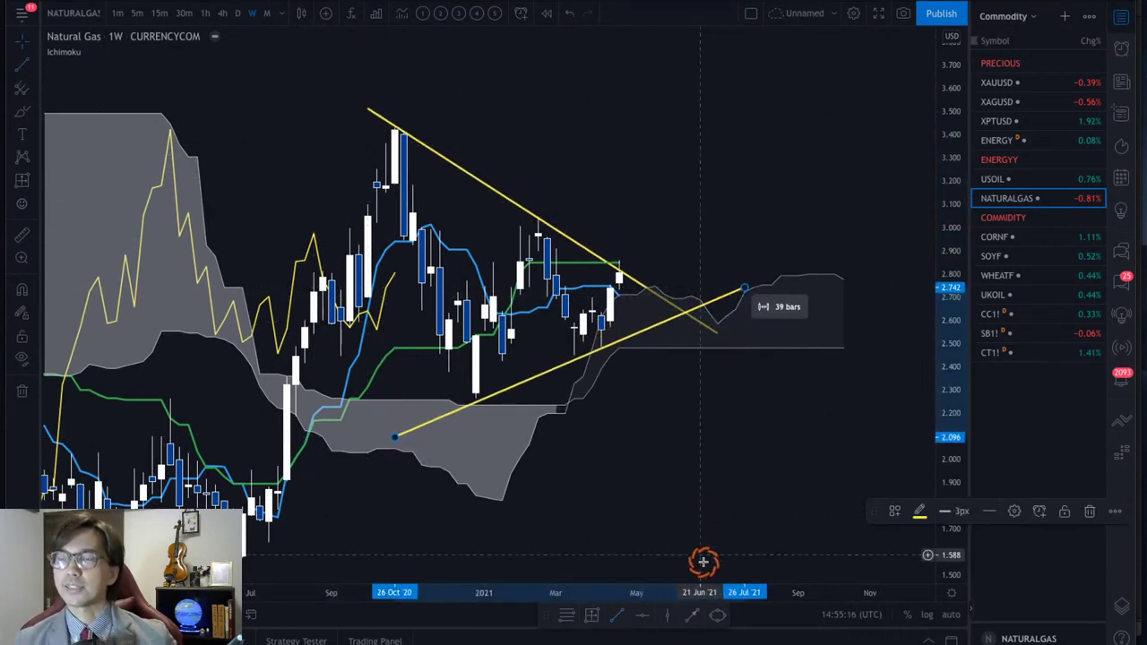
drag(798, 232, 757, 228)
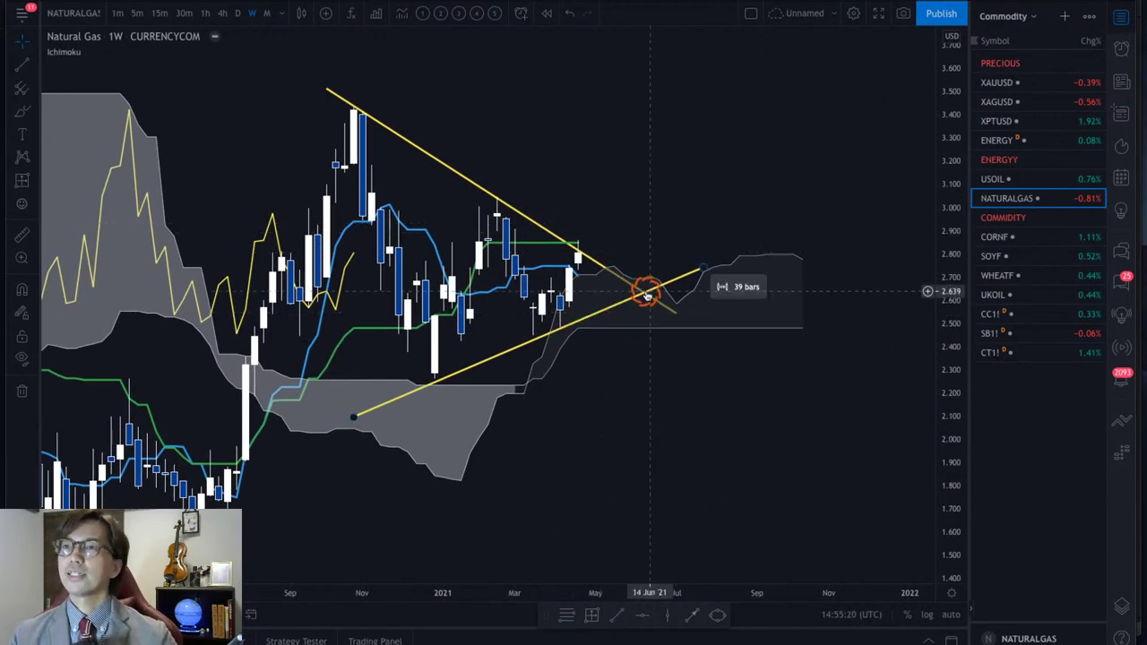
Switch Natural Gas to daily candles, auto-fit the price scale, and widen the view back to February.
click(237, 13)
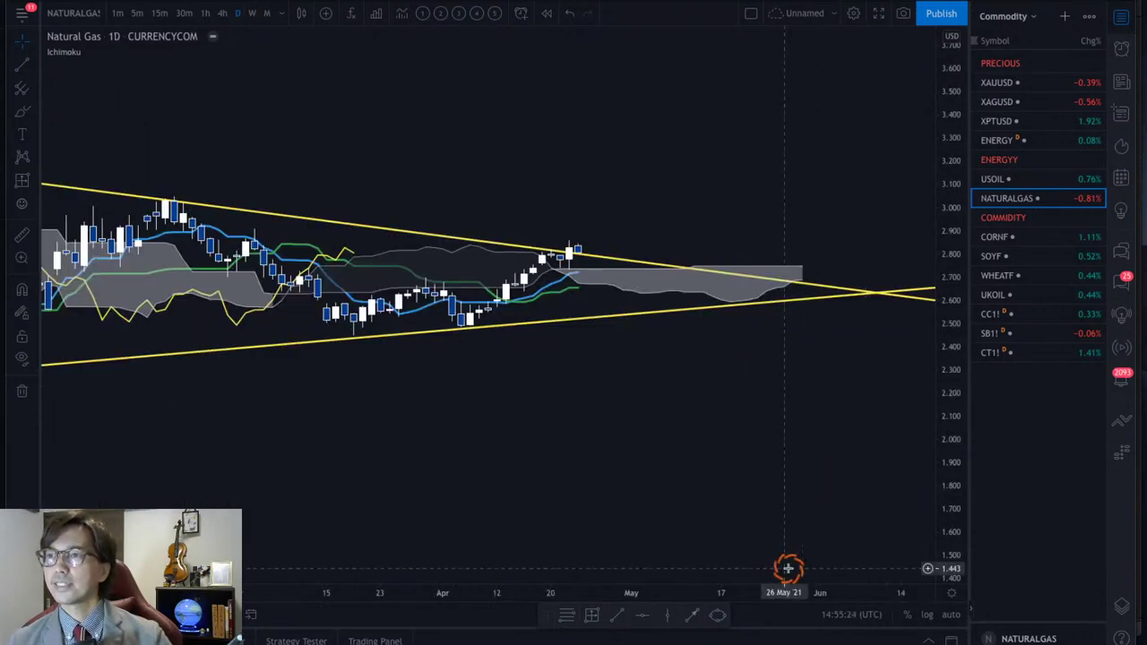
click(948, 619)
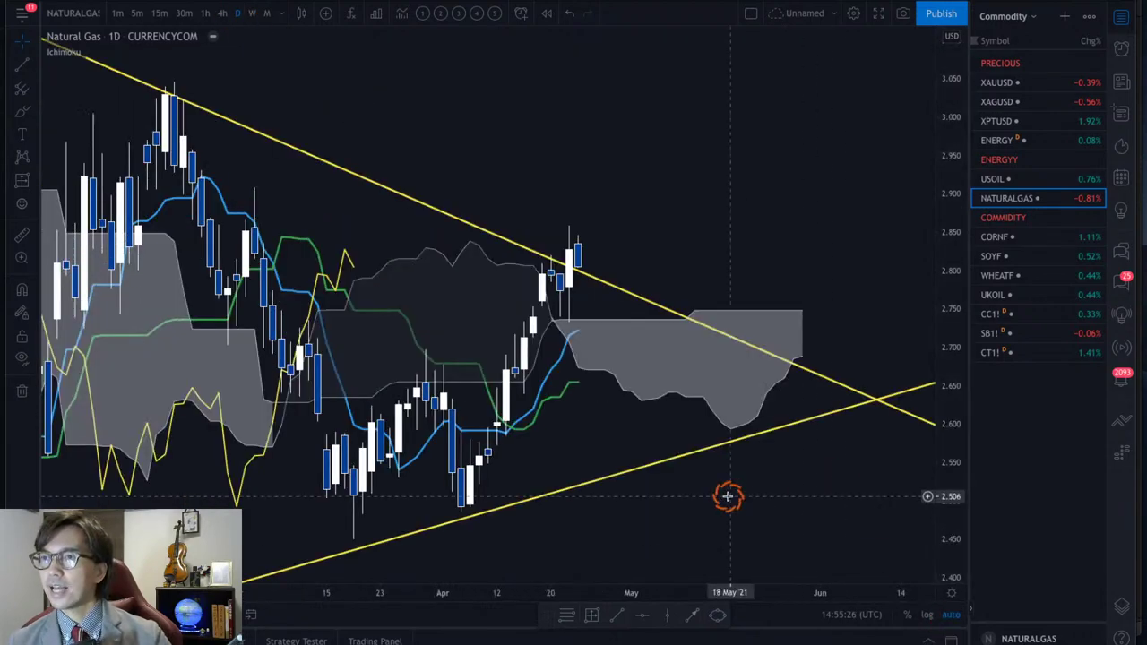
drag(260, 593, 328, 592)
click(669, 347)
click(876, 250)
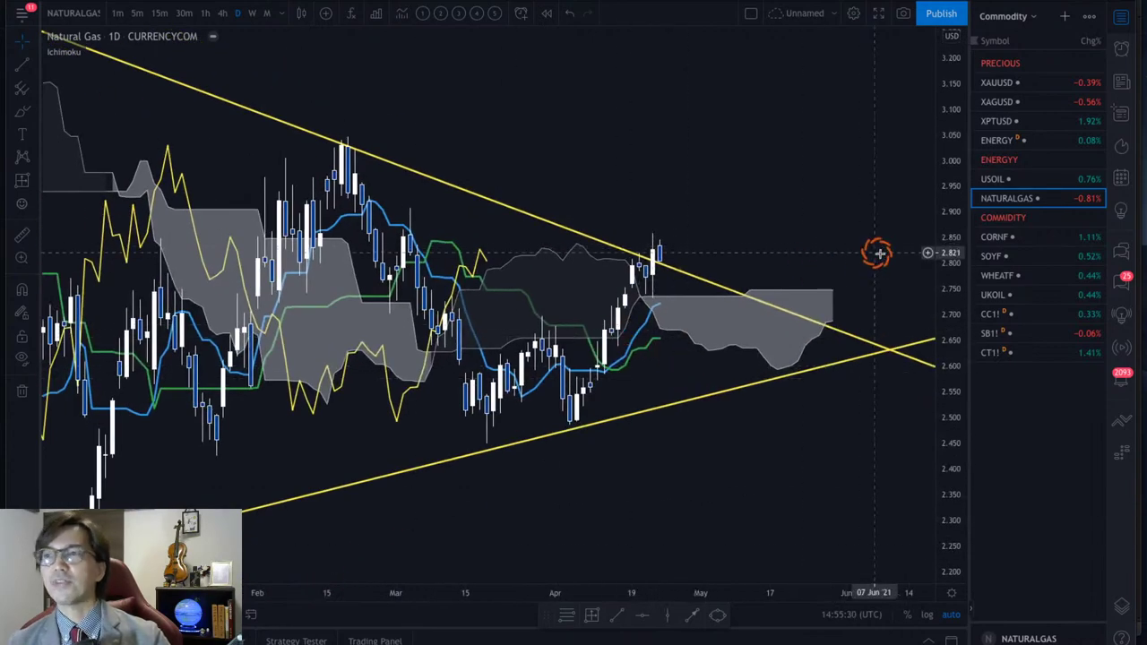
click(826, 312)
click(679, 351)
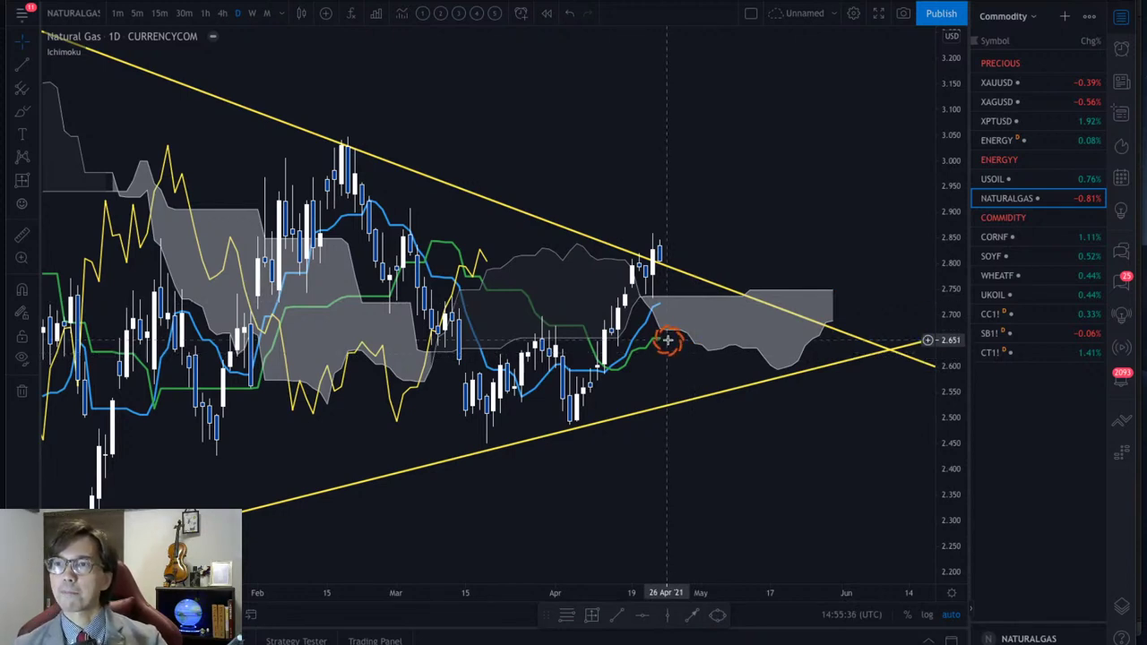
Sketch a red W-bottom zigzag below the March lows and a stroke up from April.
drag(628, 338, 672, 347)
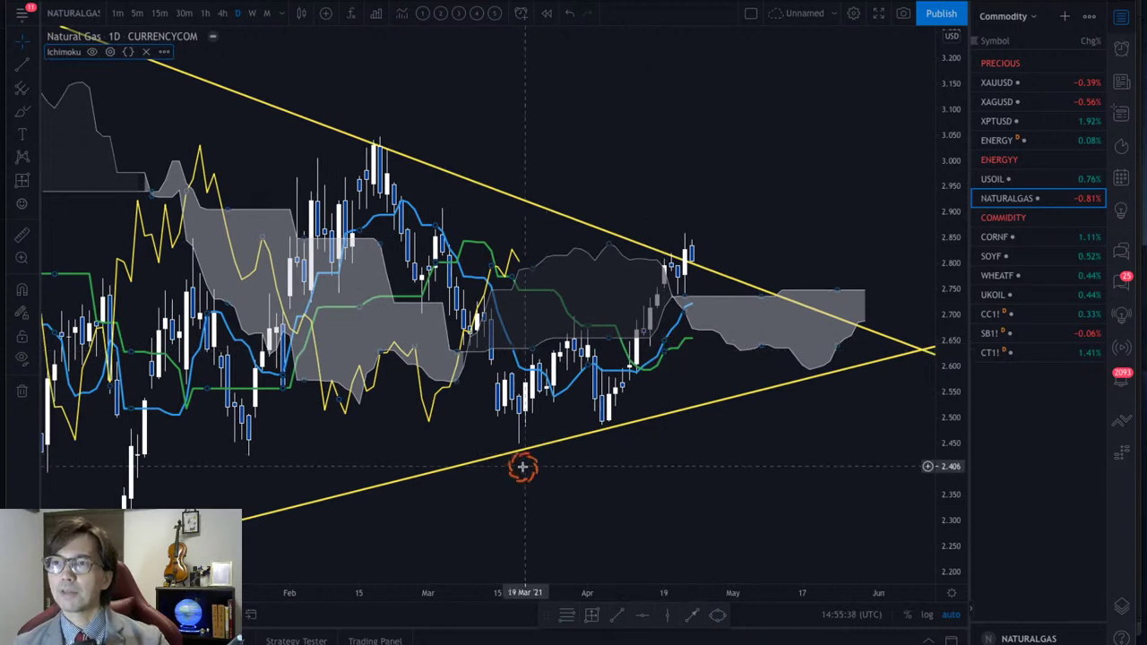
mouse_move(484, 441)
mouse_down()
mouse_move(529, 444)
mouse_move(591, 475)
mouse_move(632, 435)
mouse_up()
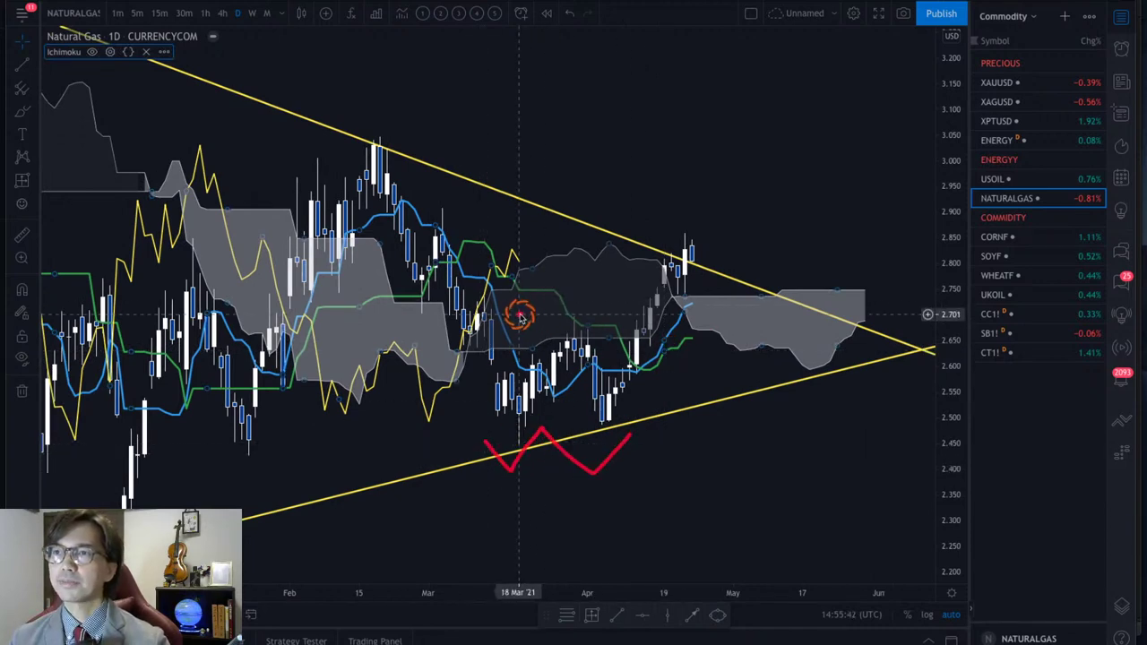
drag(519, 314, 681, 316)
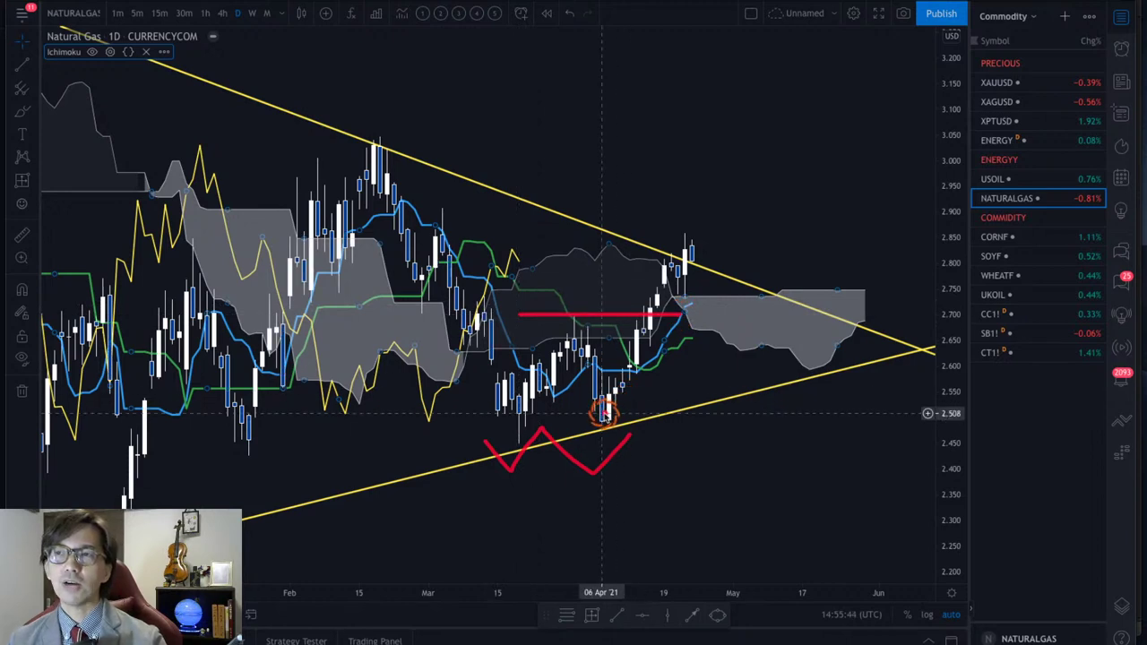
mouse_move(607, 414)
mouse_down()
mouse_move(678, 260)
mouse_move(771, 159)
mouse_move(759, 155)
mouse_up()
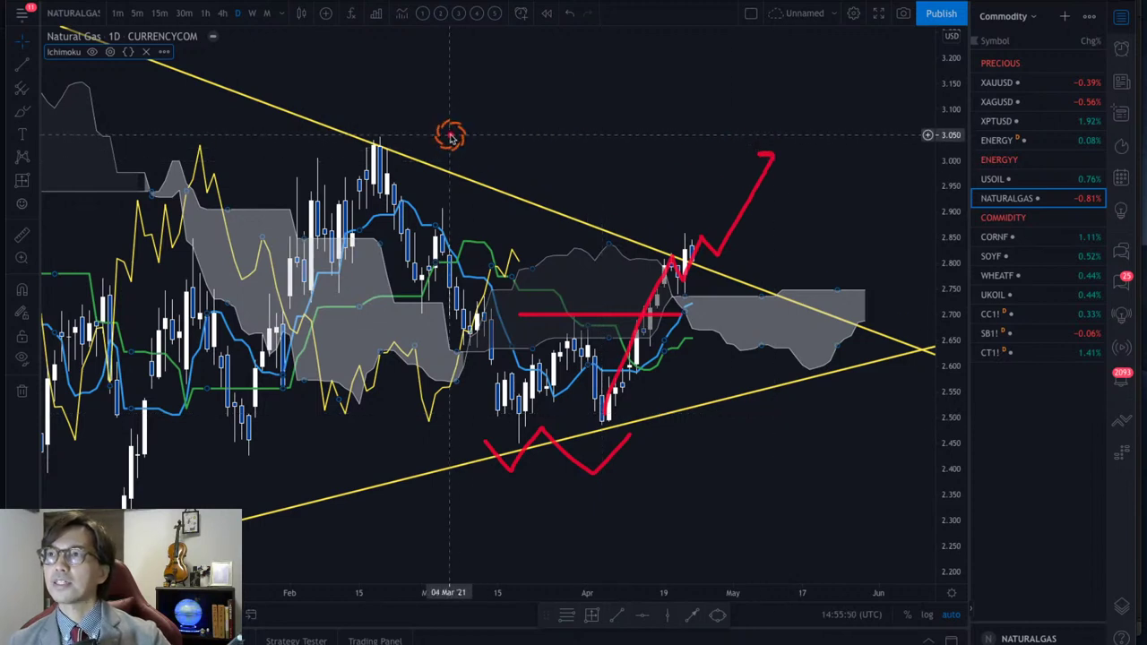
Add horizontal lines at 3.050 and 2.909, then sketch a pullback toward the cloud.
key(alt+h)
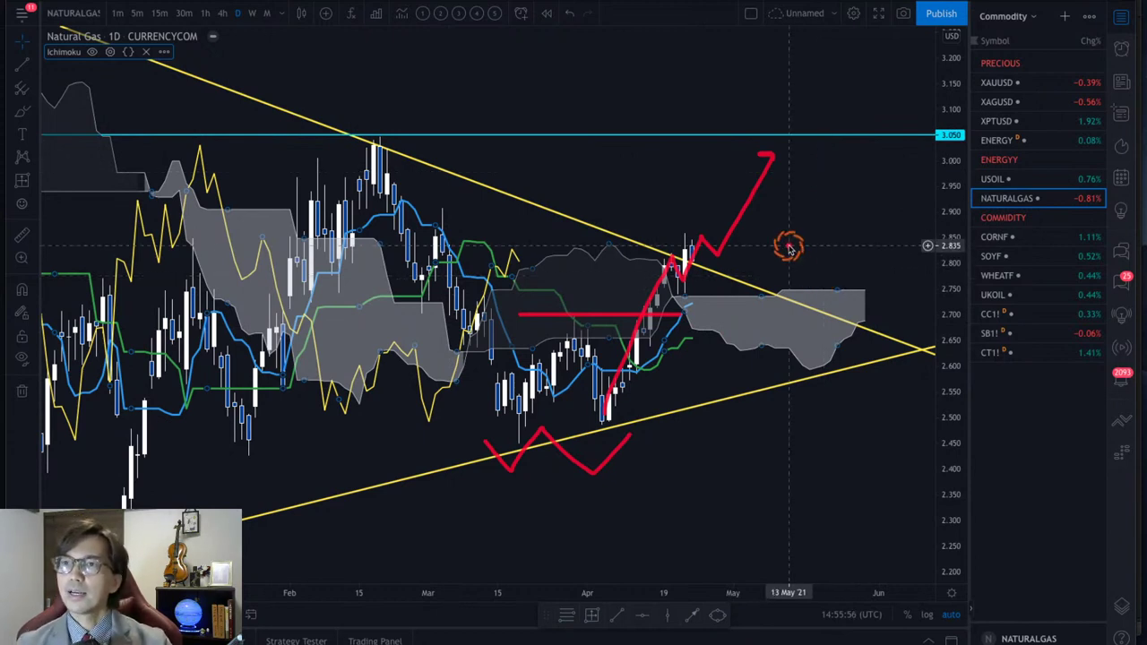
click(448, 209)
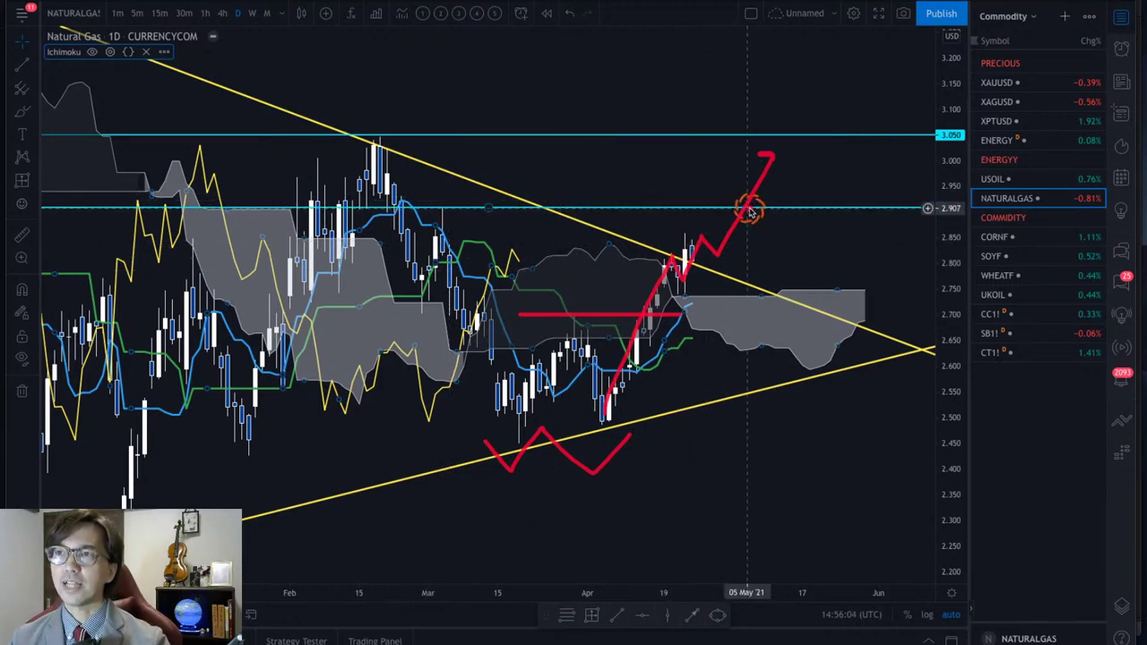
drag(750, 201, 776, 247)
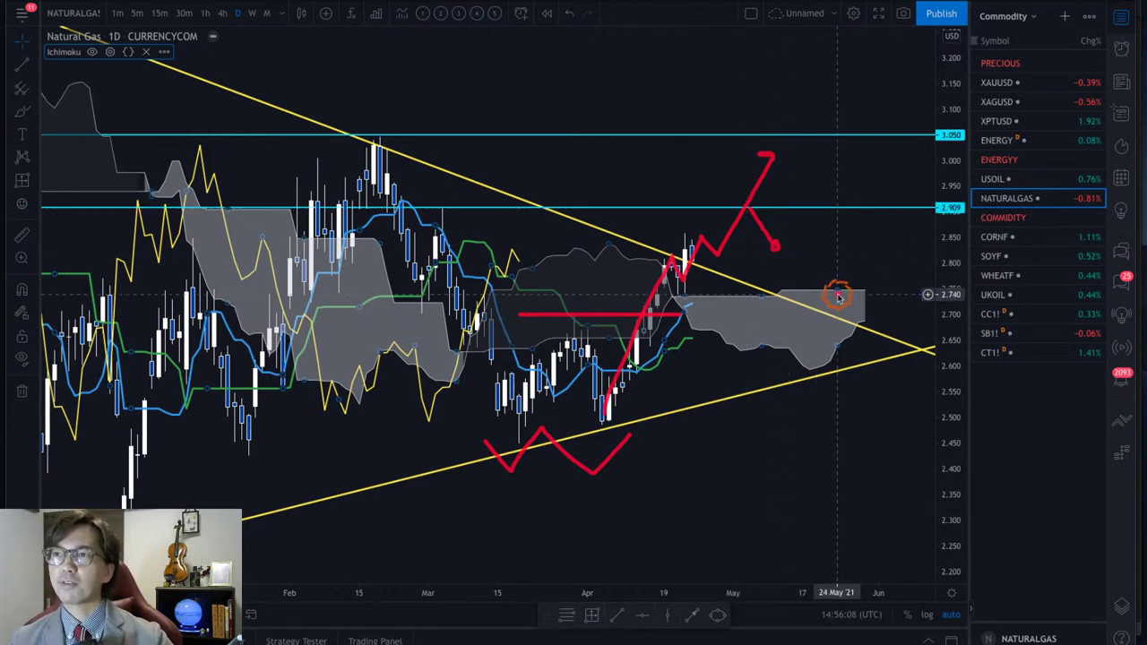
drag(768, 243, 789, 283)
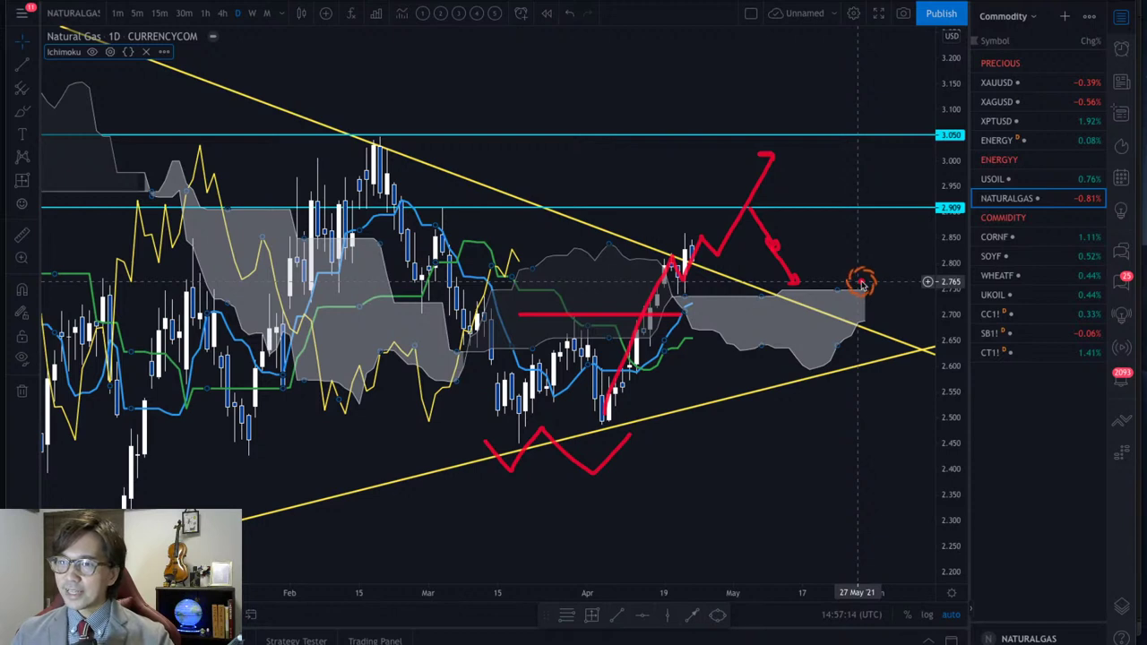
Clear all red freehand drawings from the TradingView chart.
key(Escape)
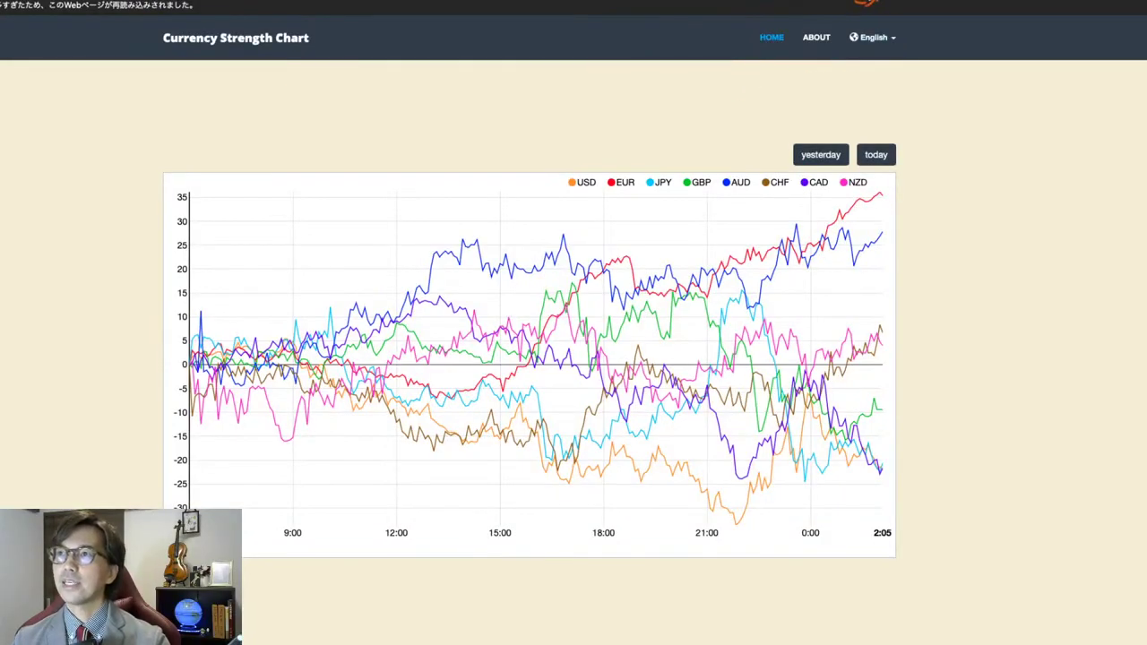
Set the FXStreet calendar date range to April 26 through April 30, 2021.
click(865, 4)
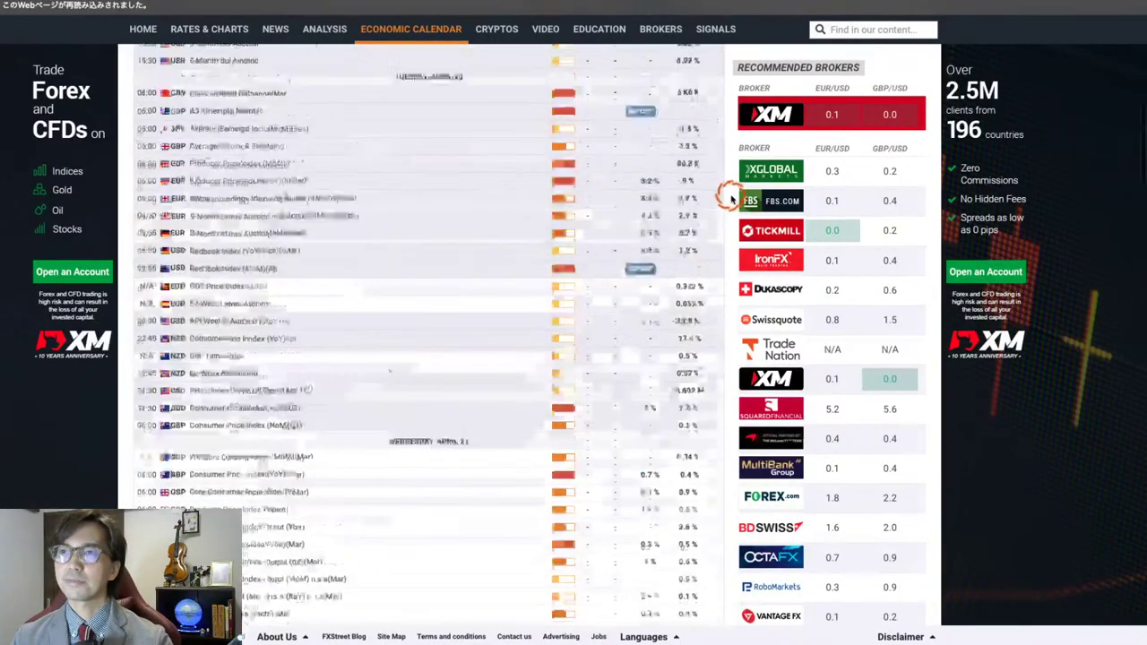
scroll(504, 276, down, 3)
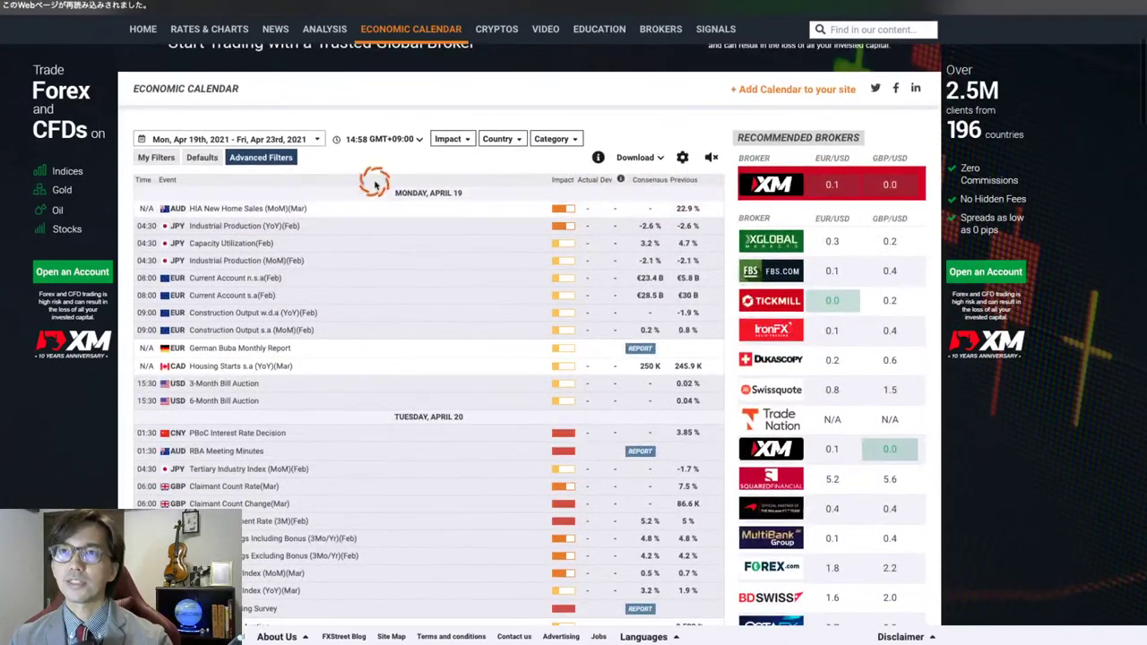
click(312, 141)
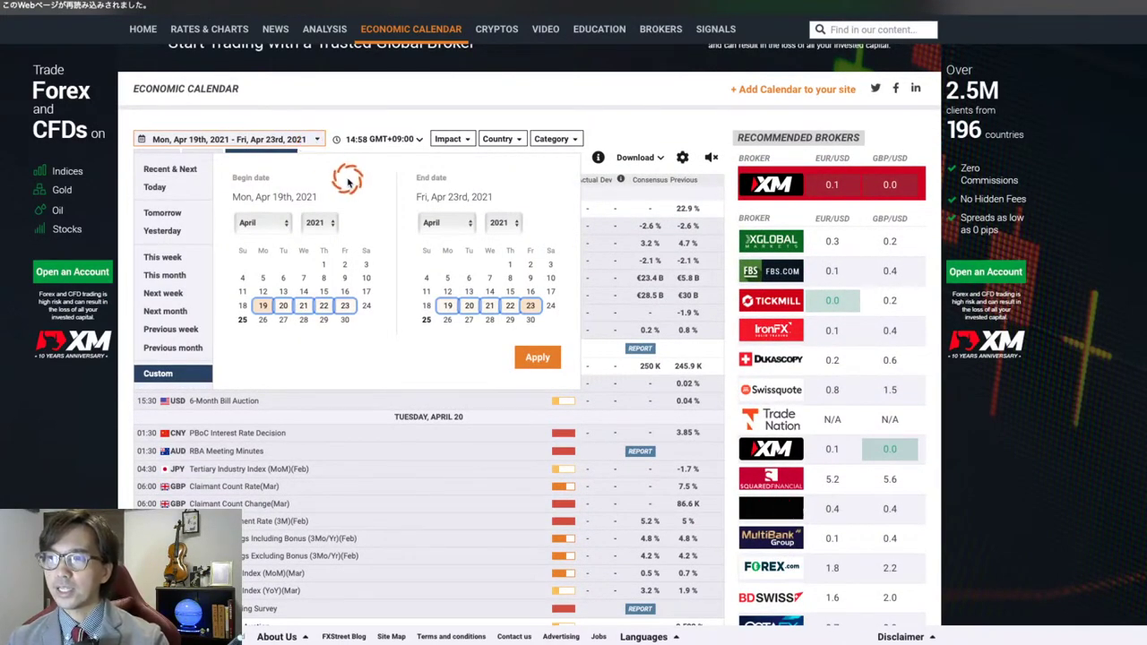
click(265, 321)
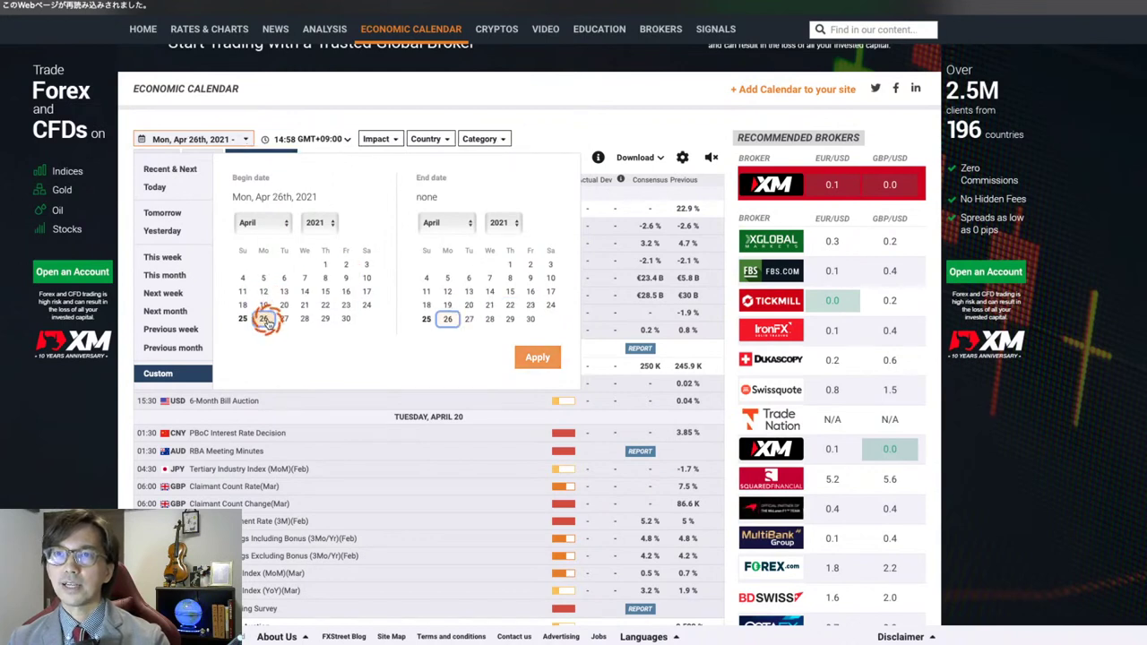
click(531, 320)
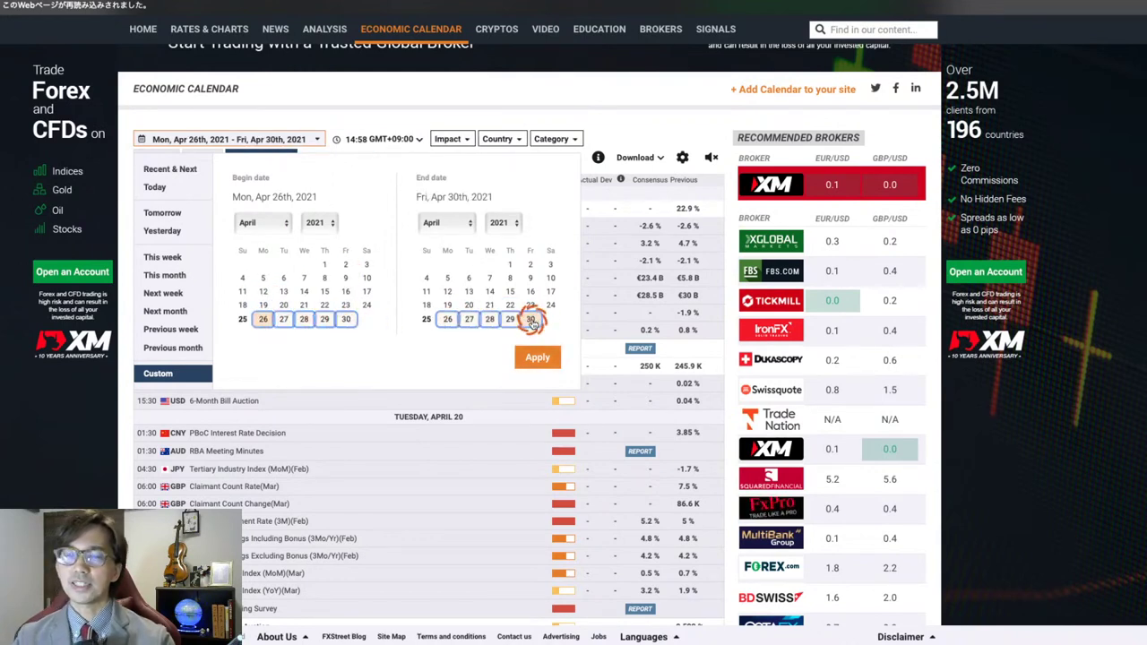
click(538, 358)
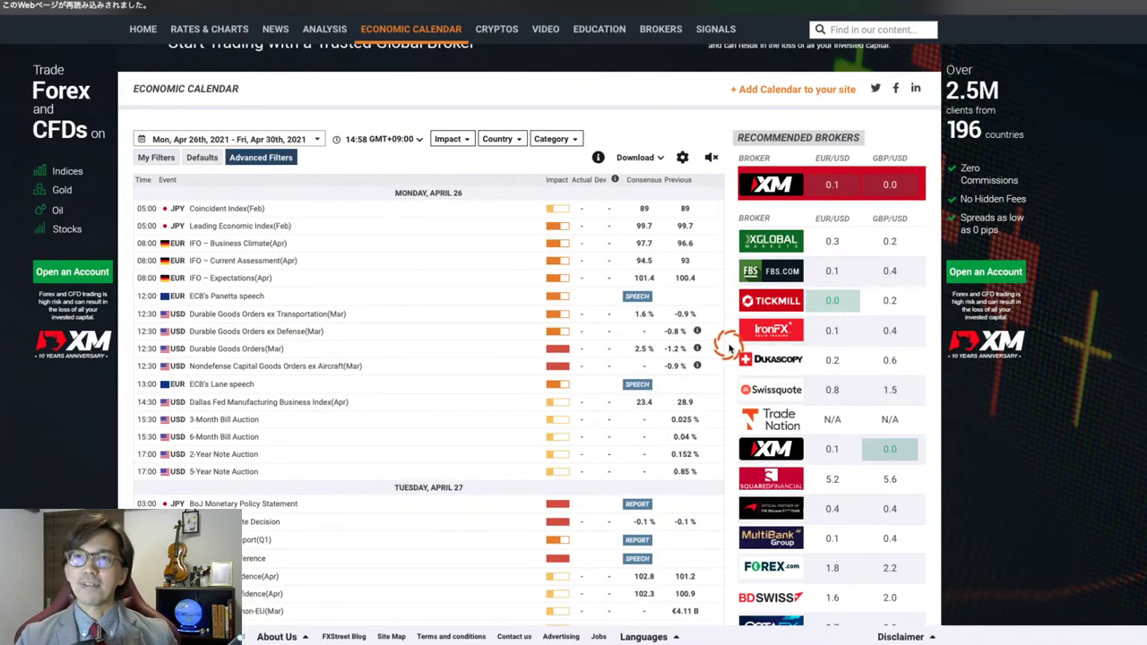
Scroll down to Wednesday April 28's Fed Interest Rate Decision and FOMC Press Conference.
scroll(729, 348, down, 1)
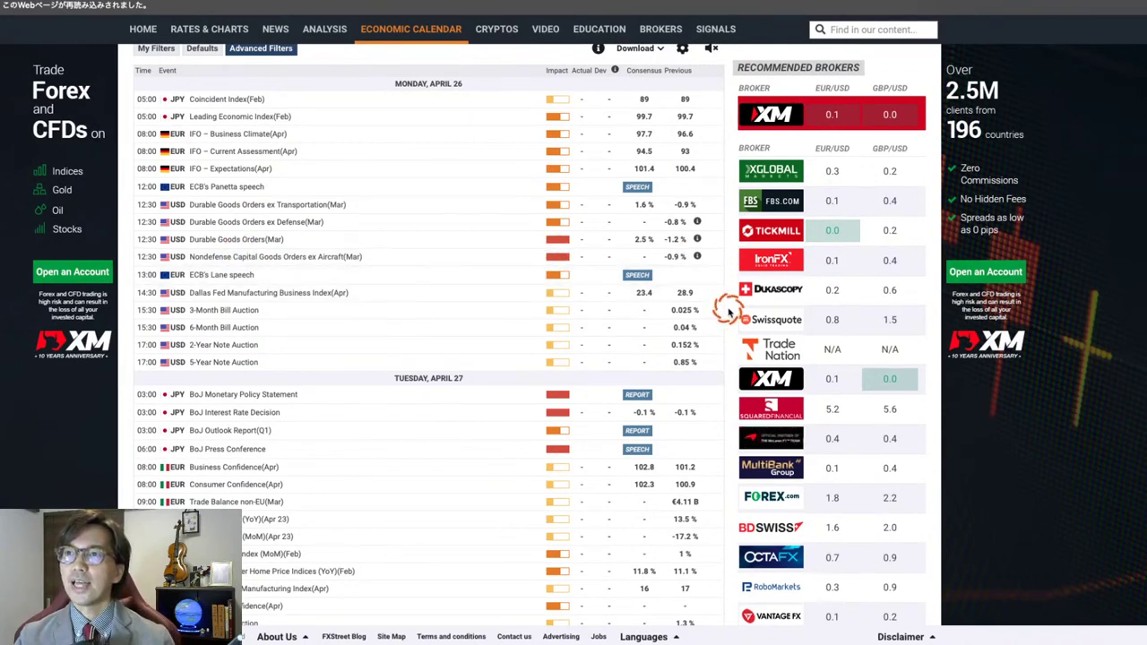
scroll(731, 329, down, 5)
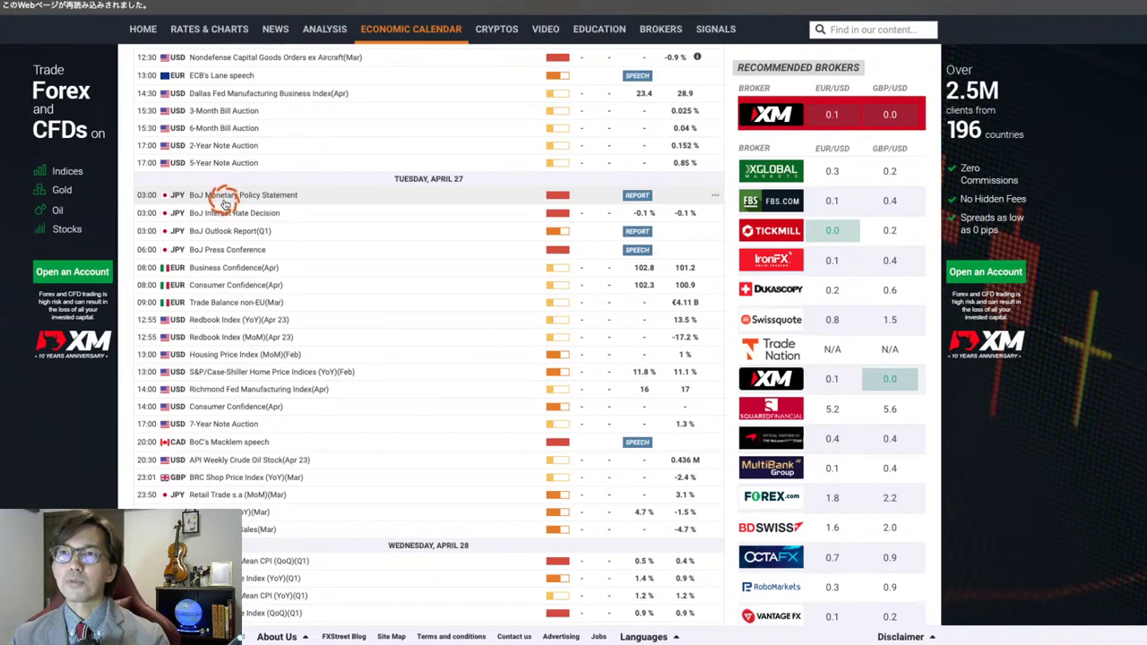
scroll(439, 376, down, 1)
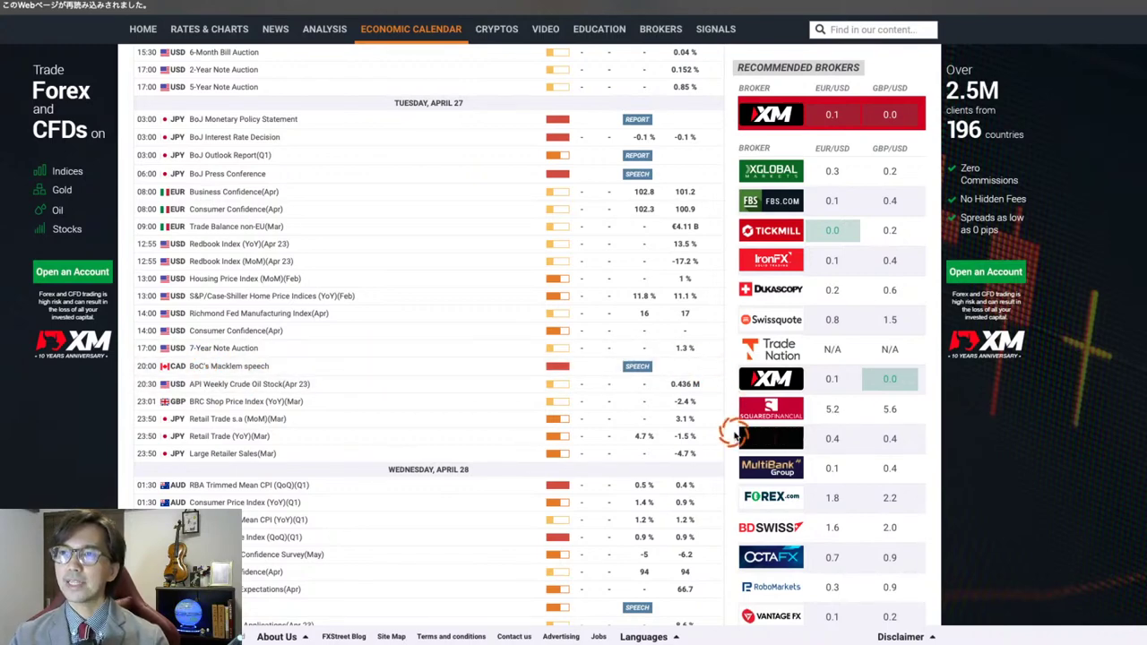
scroll(735, 435, down, 3)
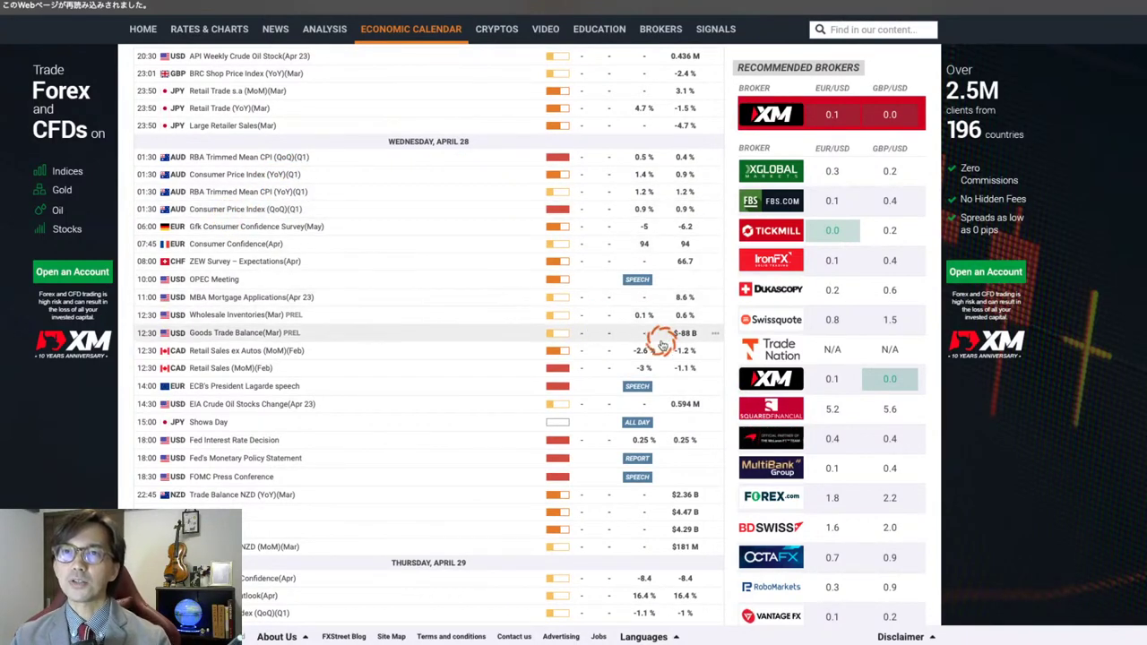
scroll(735, 373, down, 2)
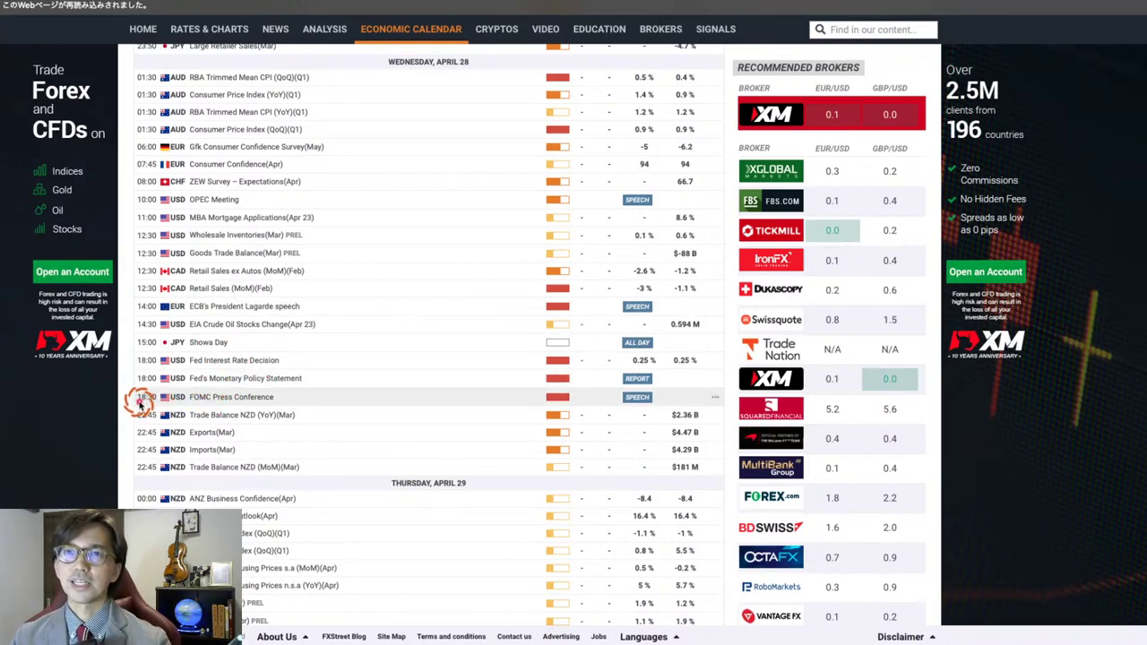
drag(133, 402, 723, 408)
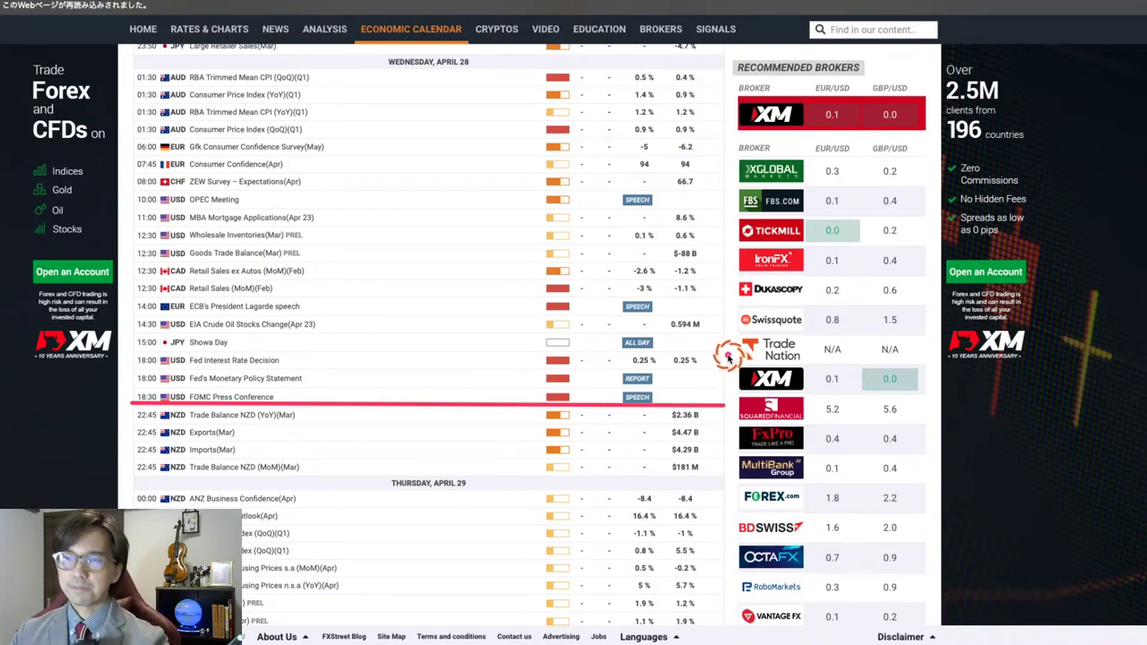
key(Escape)
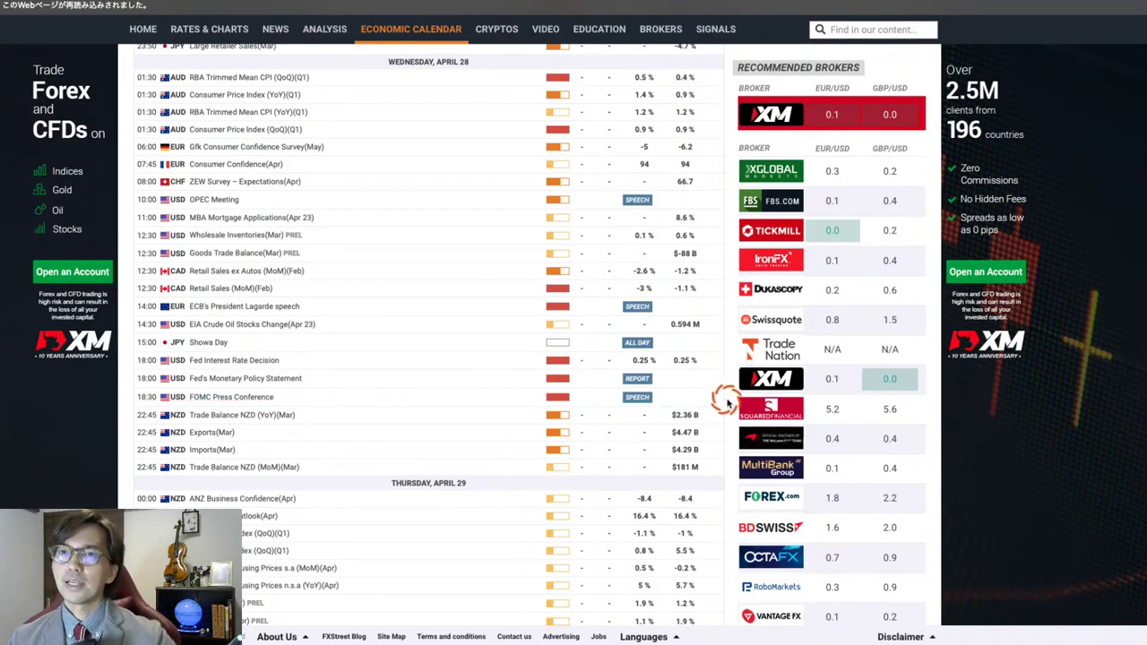
scroll(727, 403, down, 3)
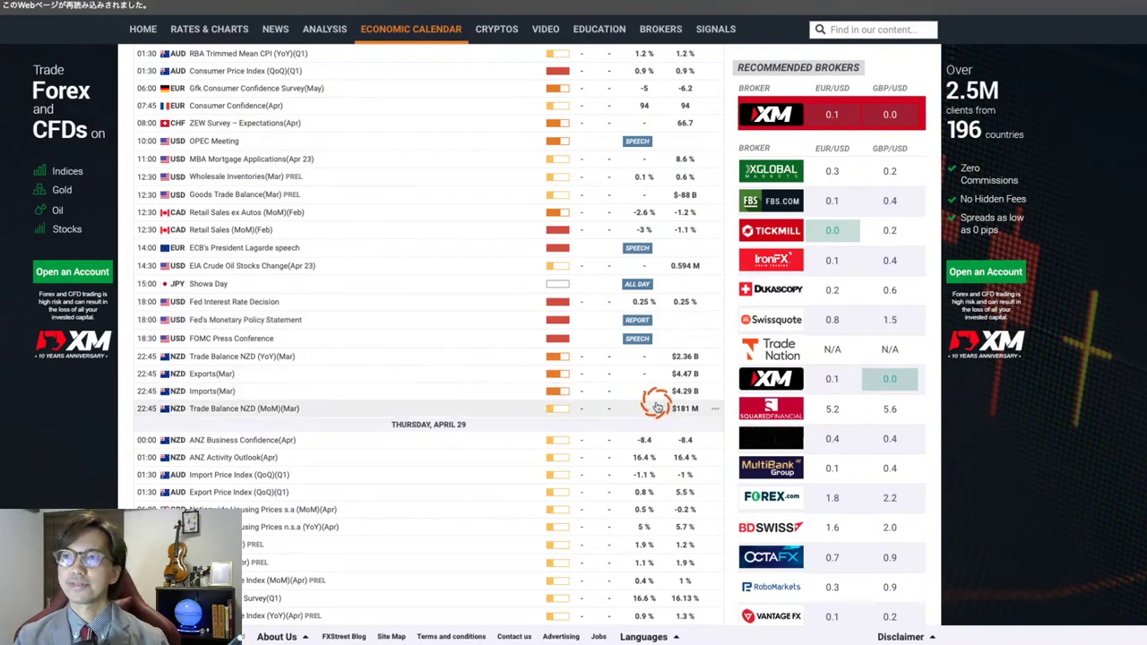
scroll(726, 431, down, 4)
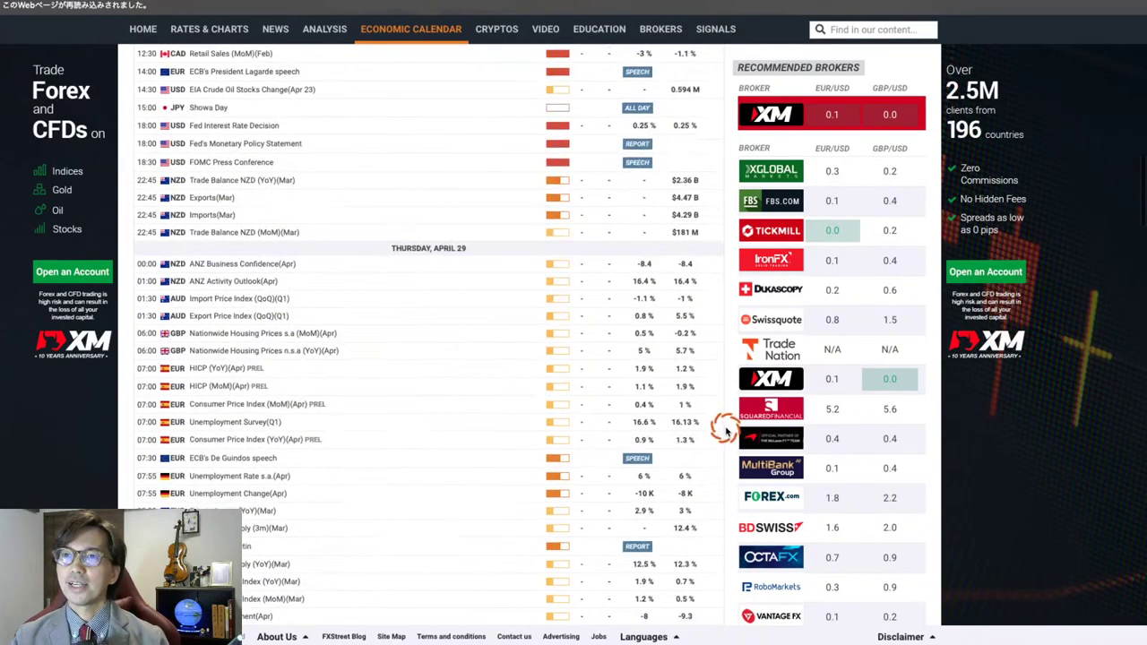
scroll(726, 431, down, 5)
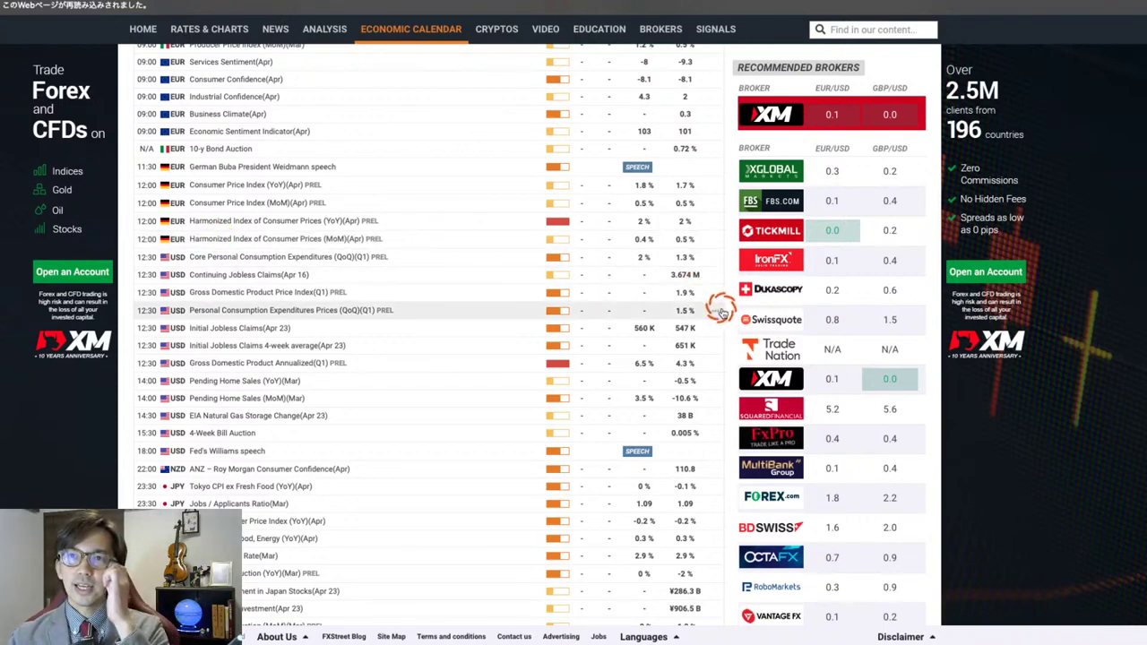
scroll(726, 365, down, 2)
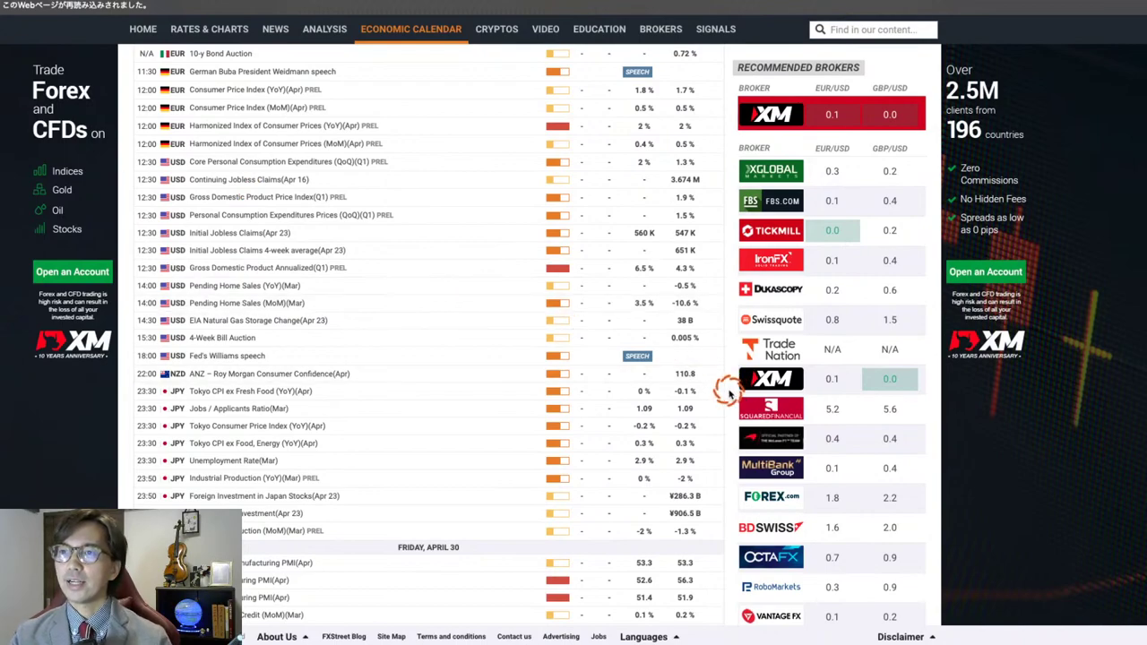
scroll(726, 385, down, 5)
scroll(728, 392, down, 3)
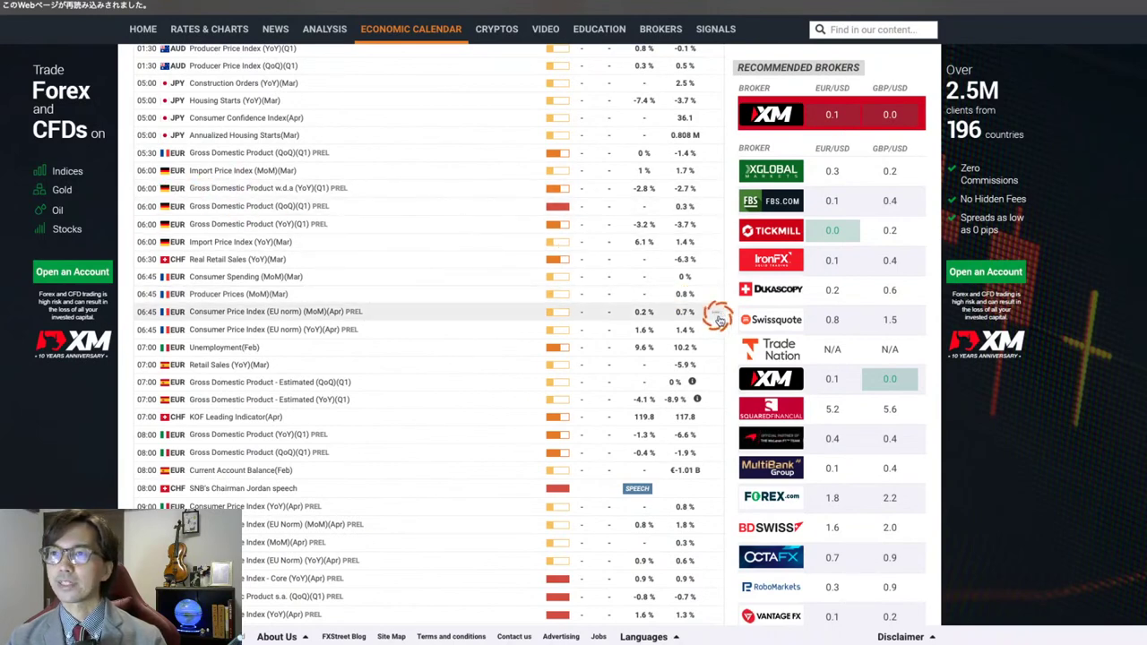
scroll(733, 327, down, 4)
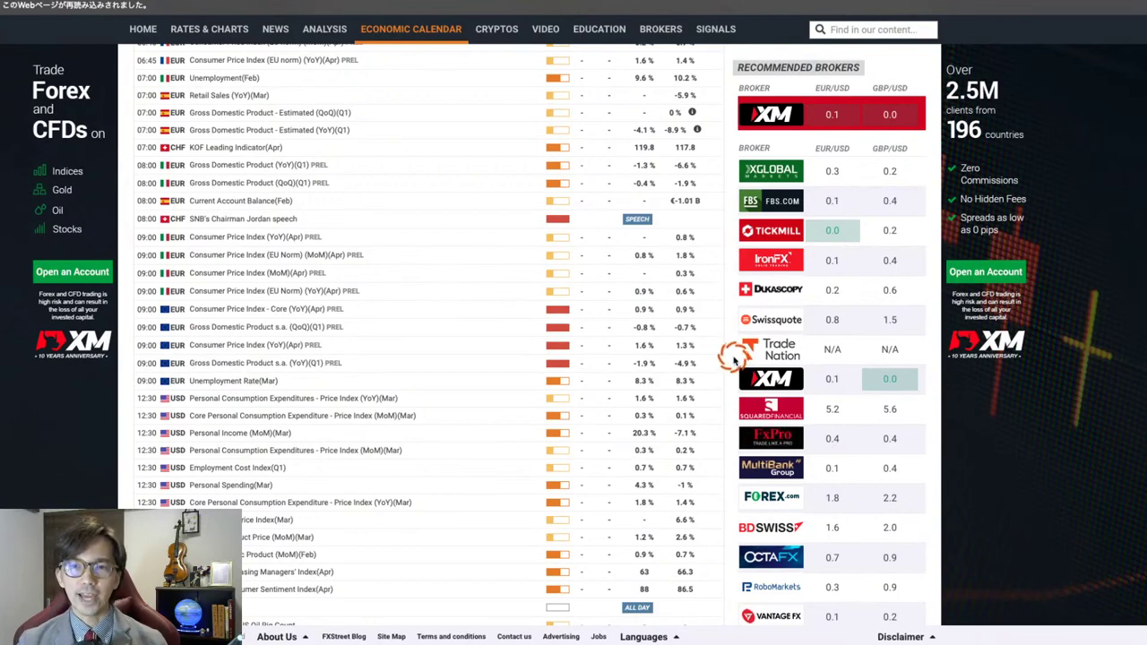
scroll(733, 358, up, 10)
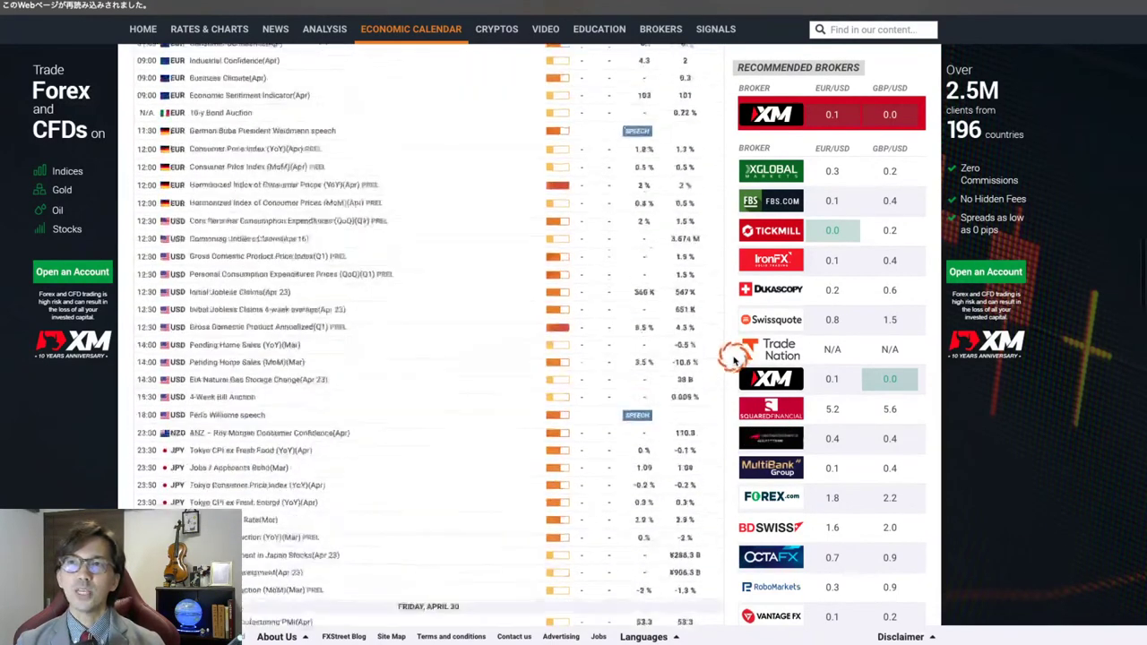
scroll(733, 359, up, 10)
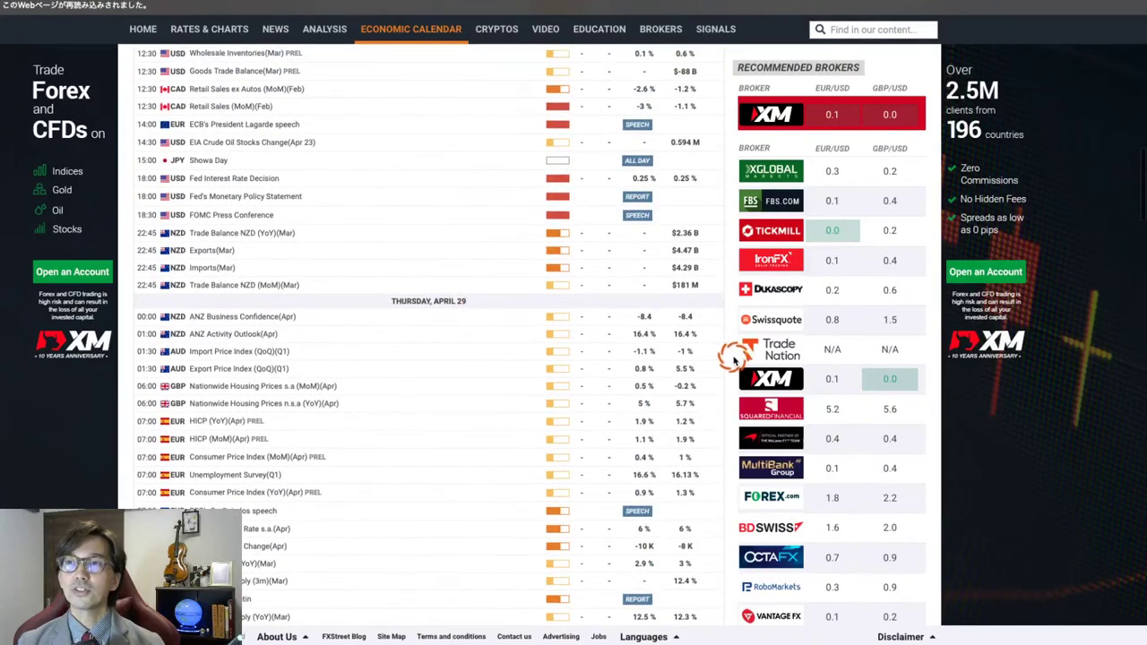
scroll(734, 358, up, 5)
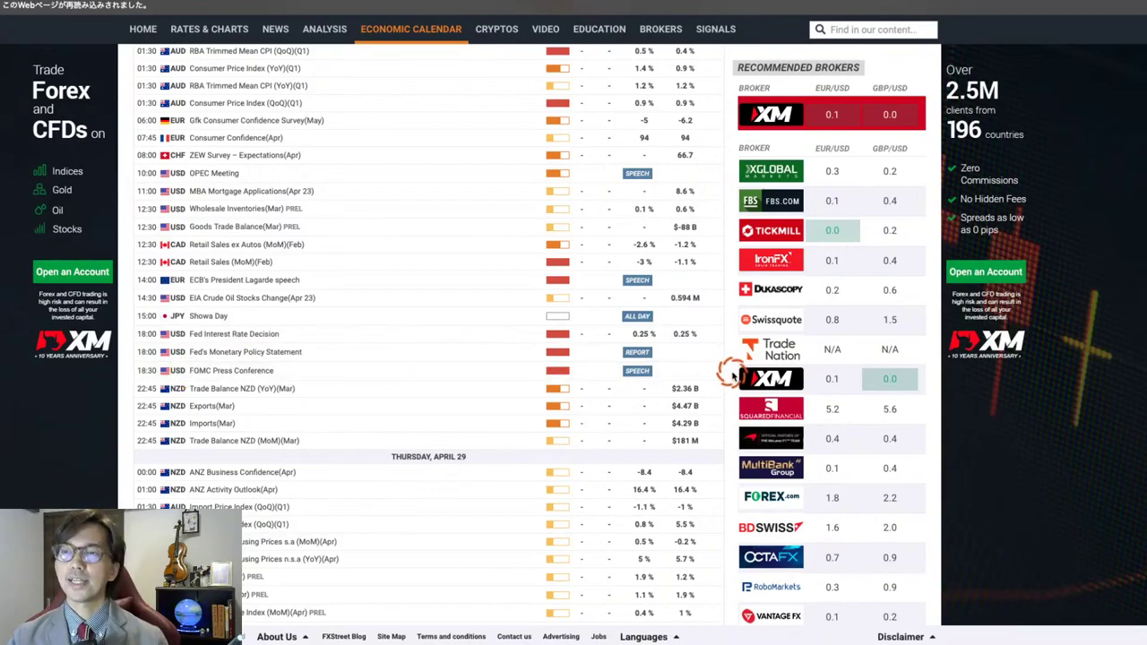
scroll(734, 414, down, 12)
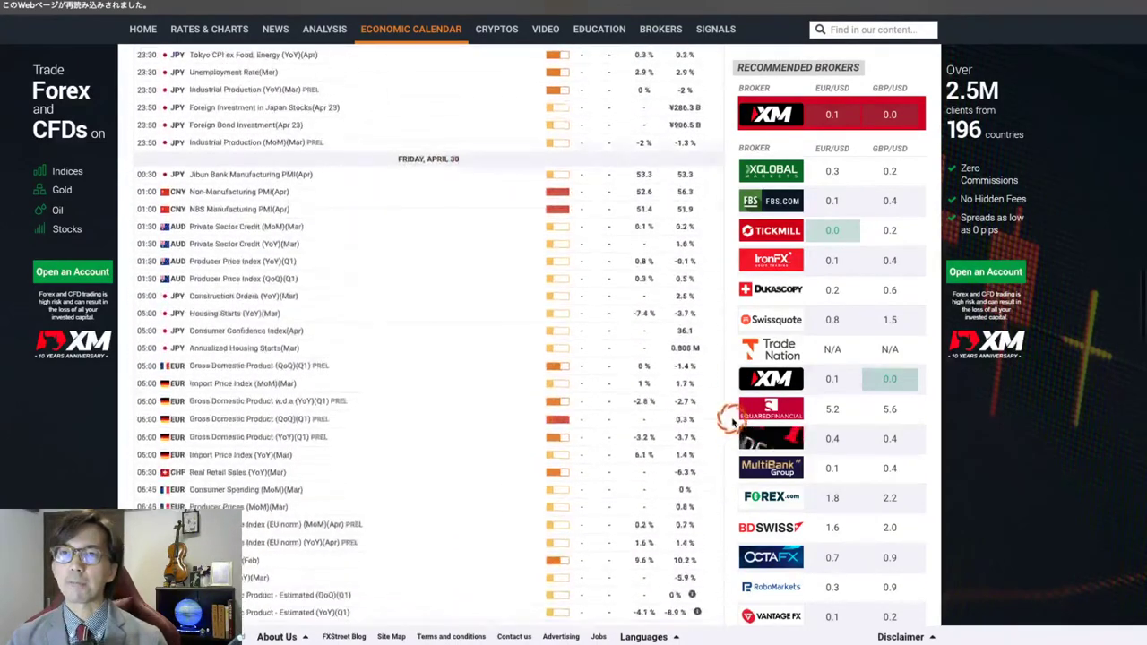
scroll(733, 421, down, 5)
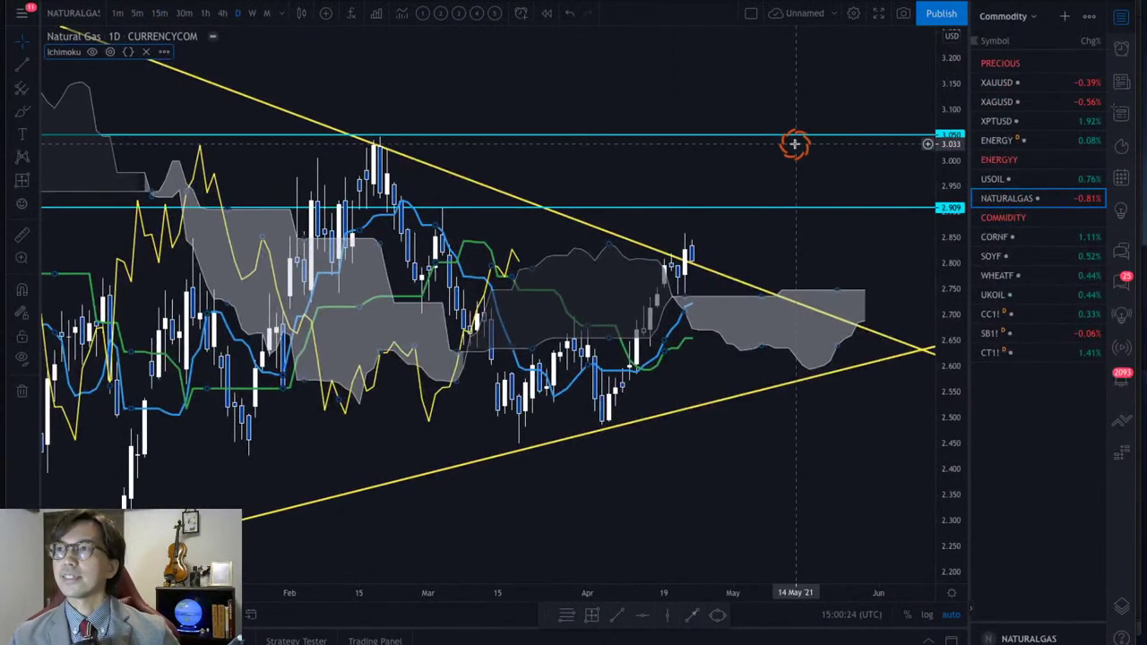
Switch to the Forex watchlist and review the EURAUD, EURUSD and EURGBP daily charts.
click(1002, 16)
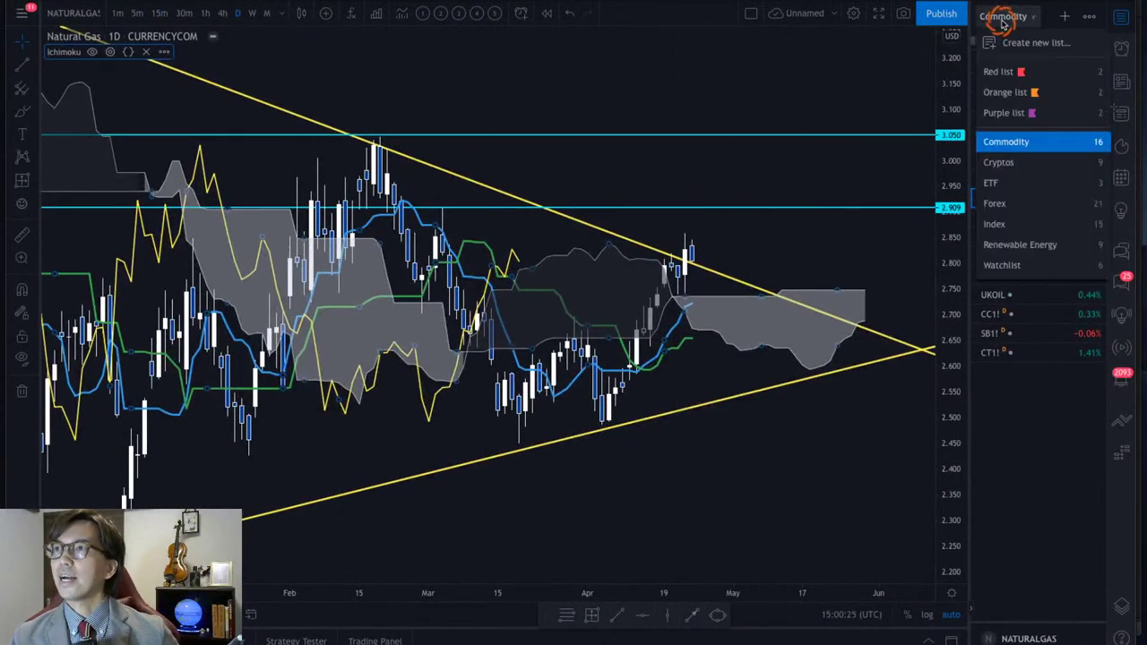
click(1045, 203)
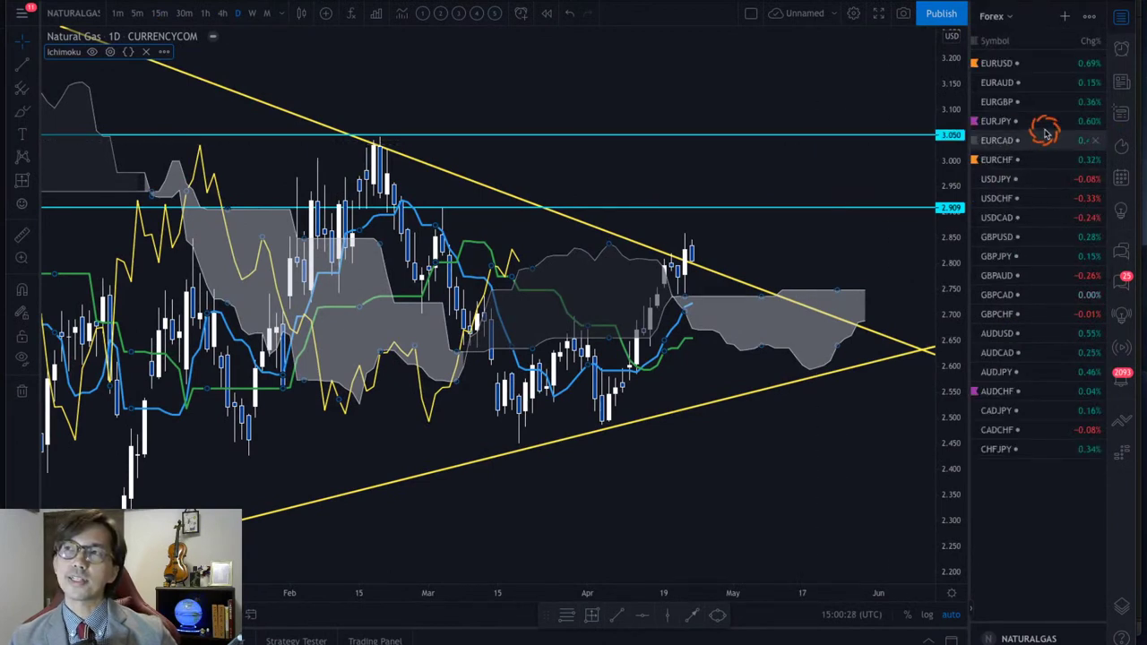
click(1003, 81)
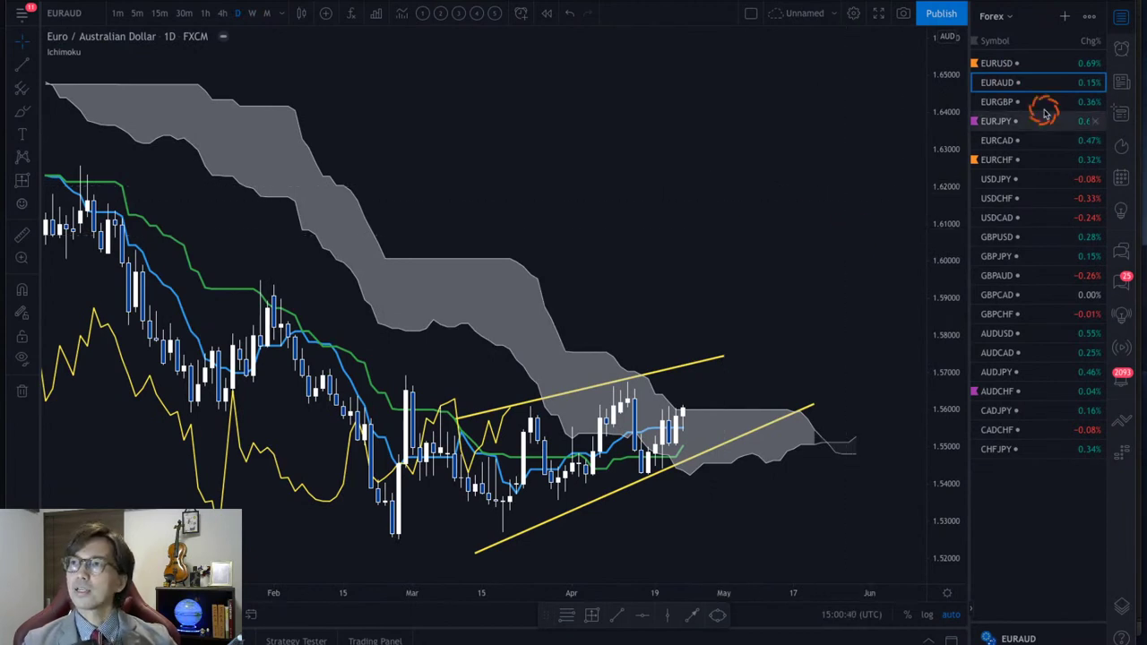
click(1002, 61)
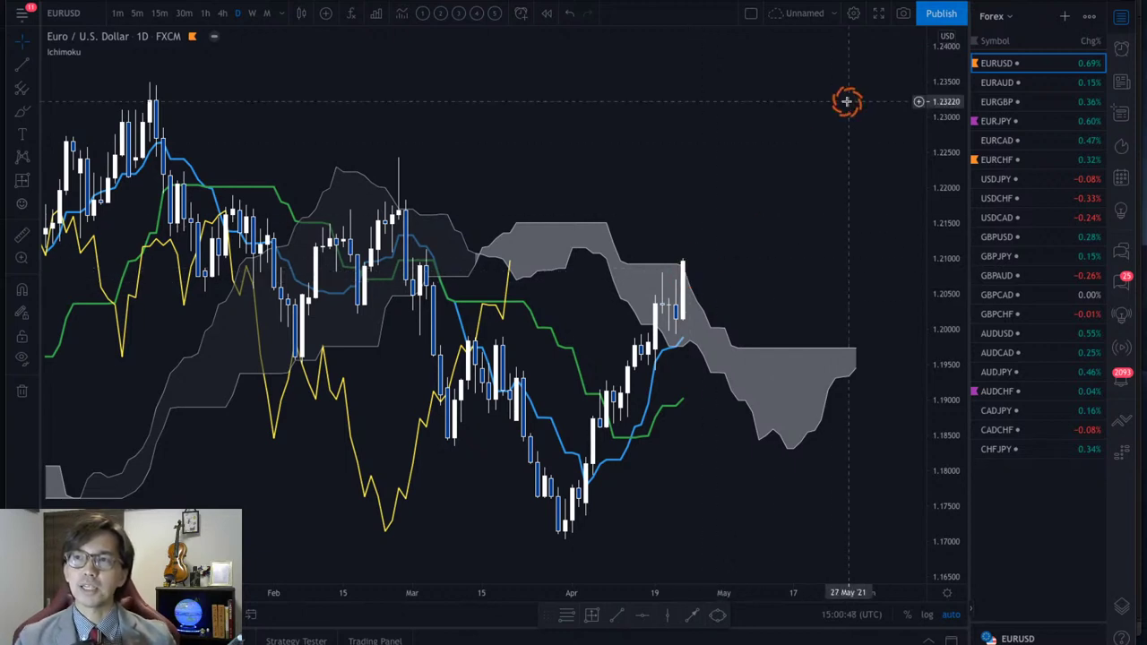
key(Down)
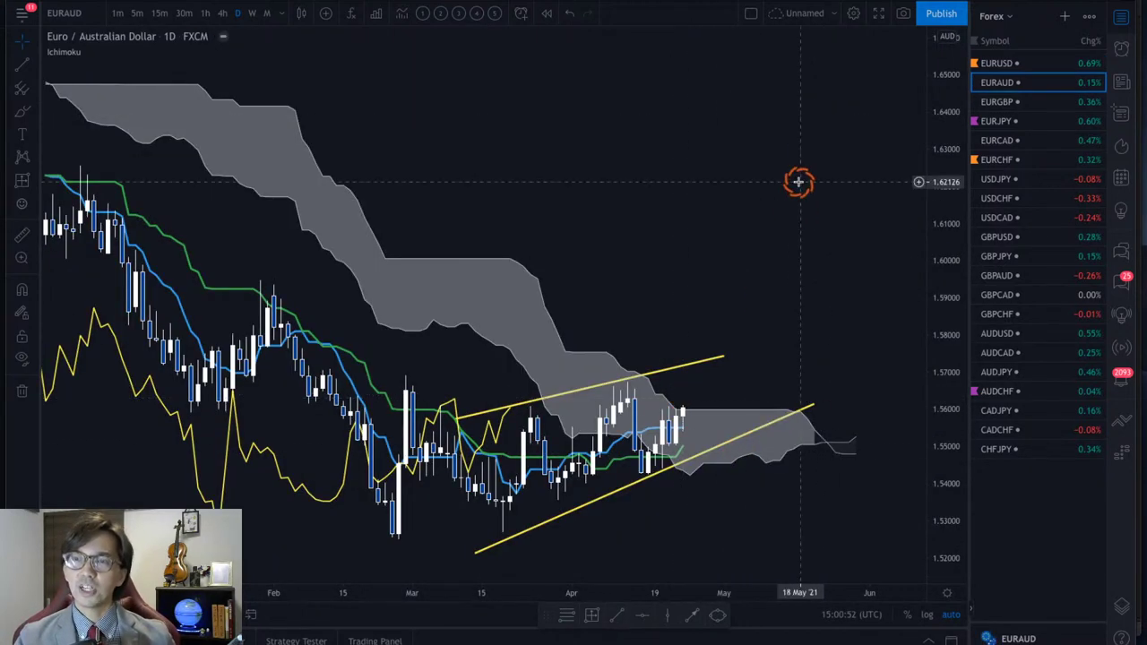
key(Down)
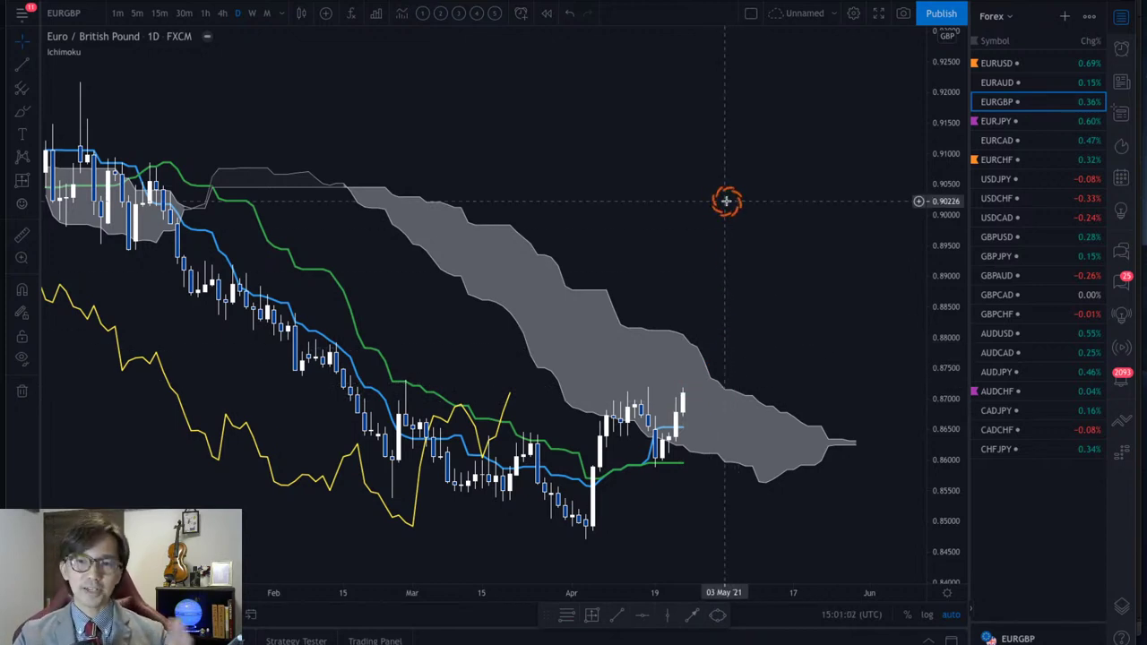
Step through EURJPY, EURCAD, EURCHF, GBPUSD, GBPAUD, GBPCAD and GBPCHF to AUDUSD.
key(Down)
key(Down)
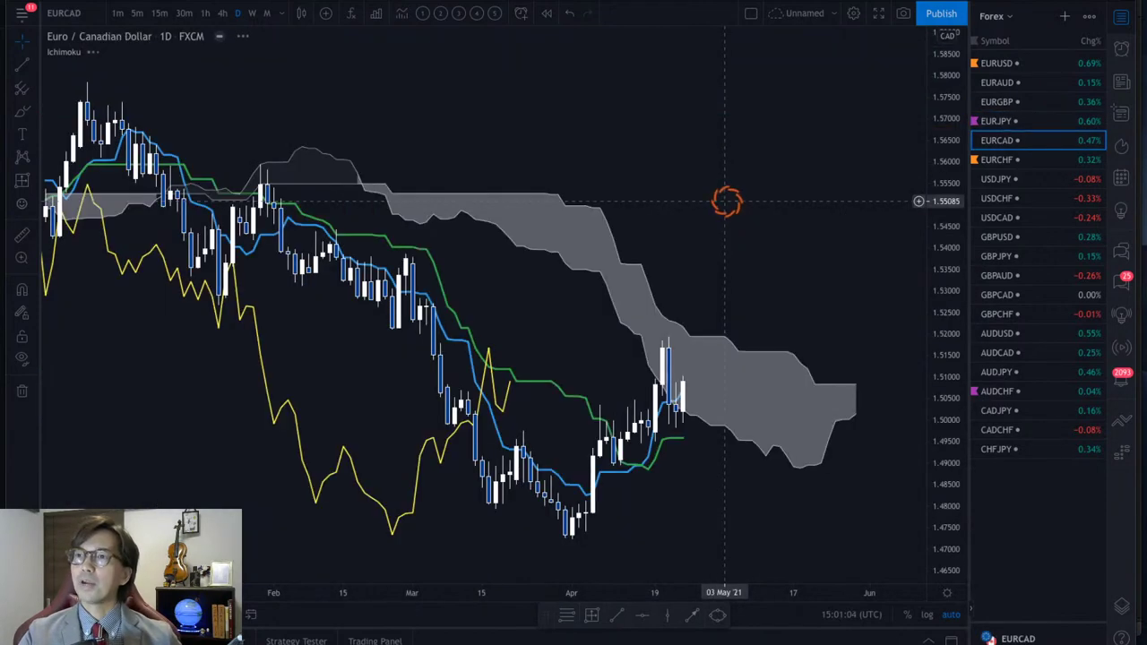
key(Down)
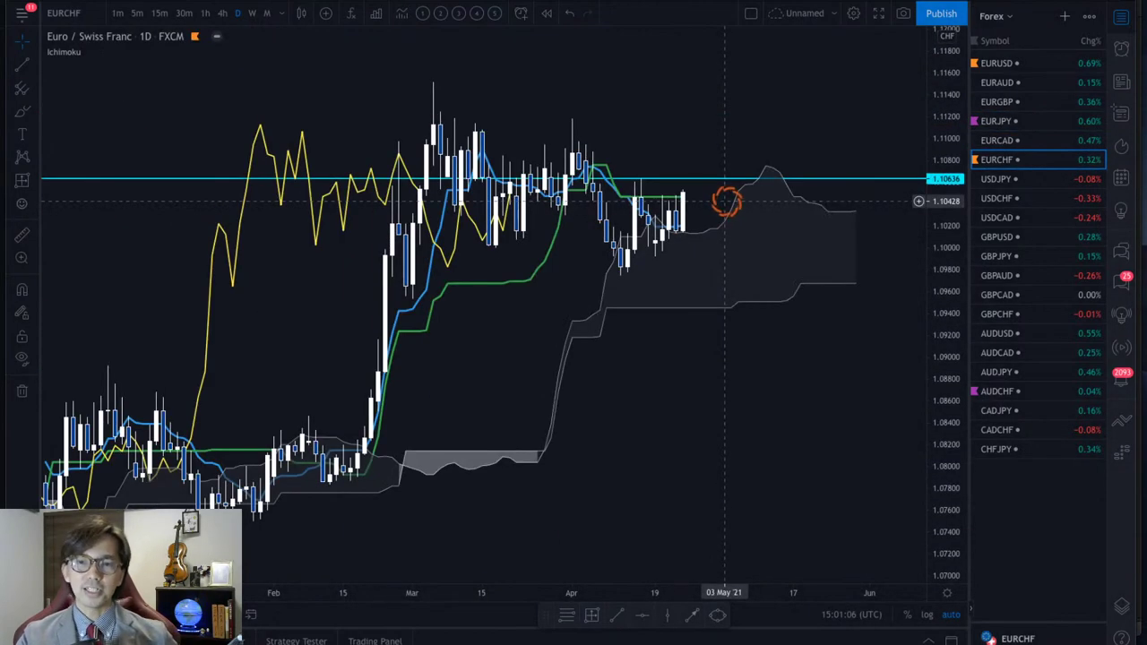
key(Down)
key(Down)
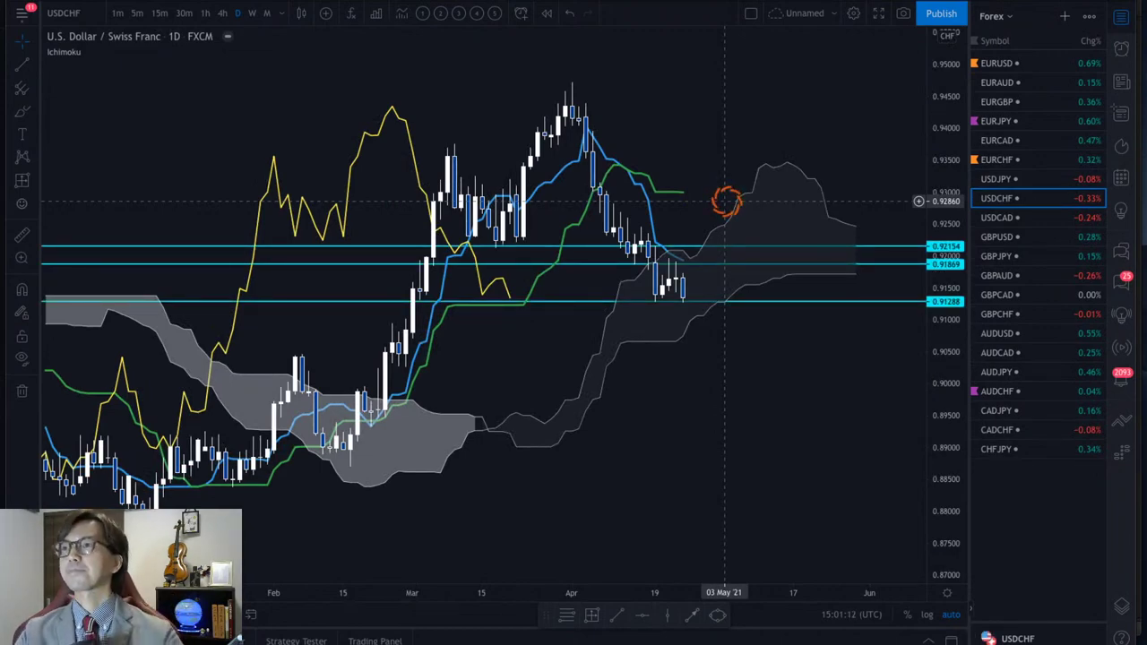
key(Down)
key(Down)
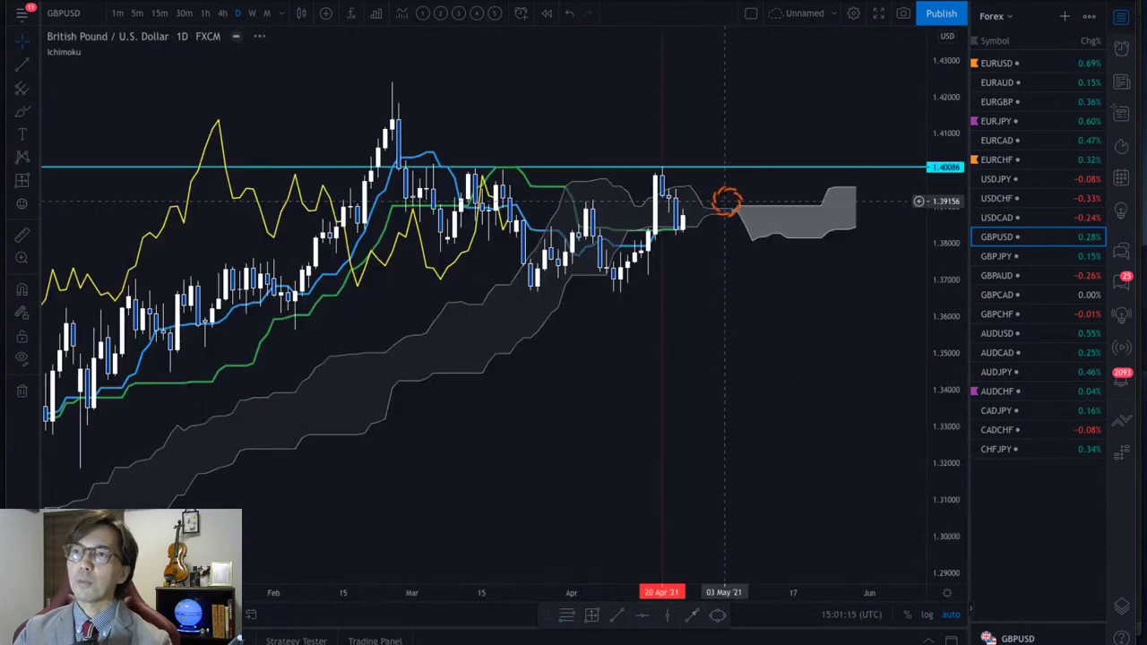
key(Down)
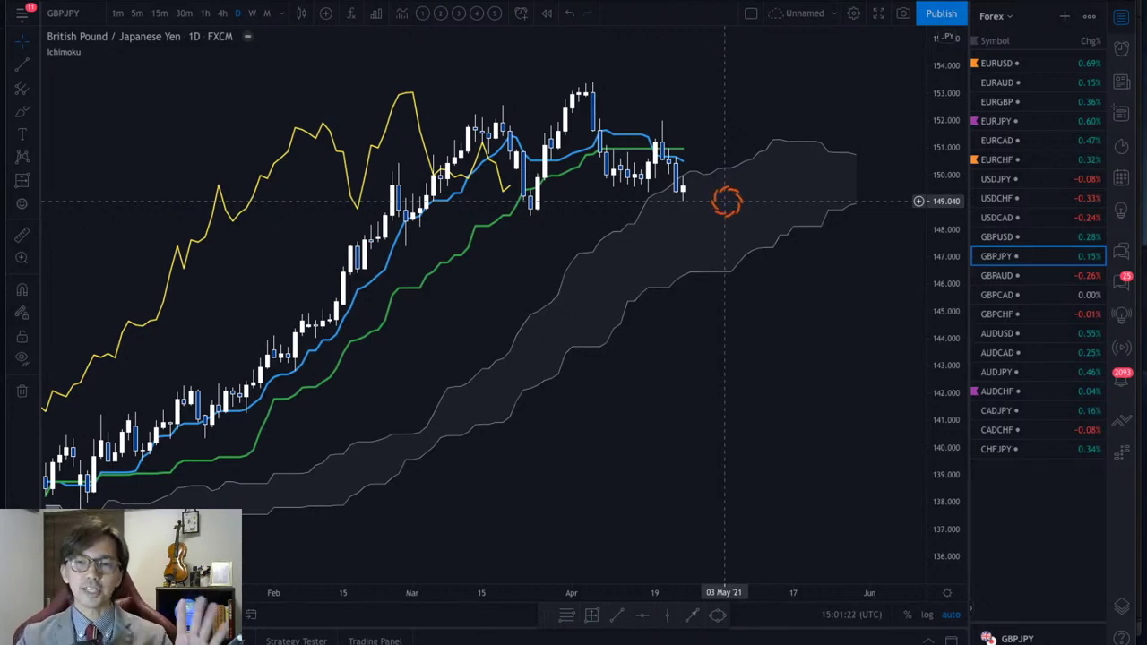
key(Down)
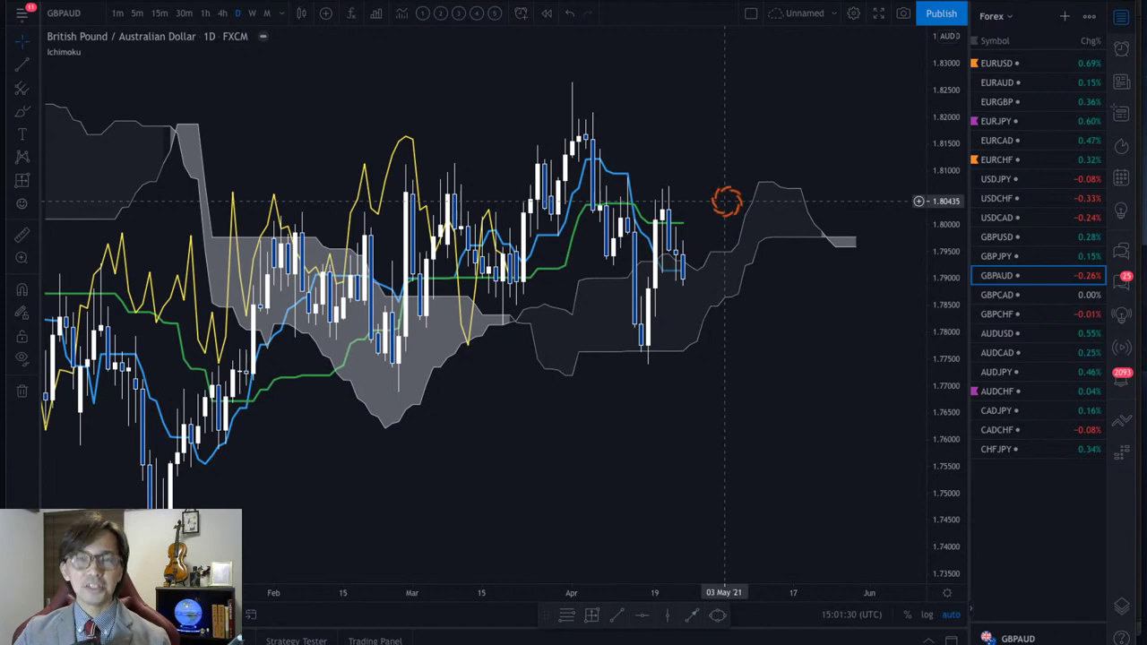
key(Down)
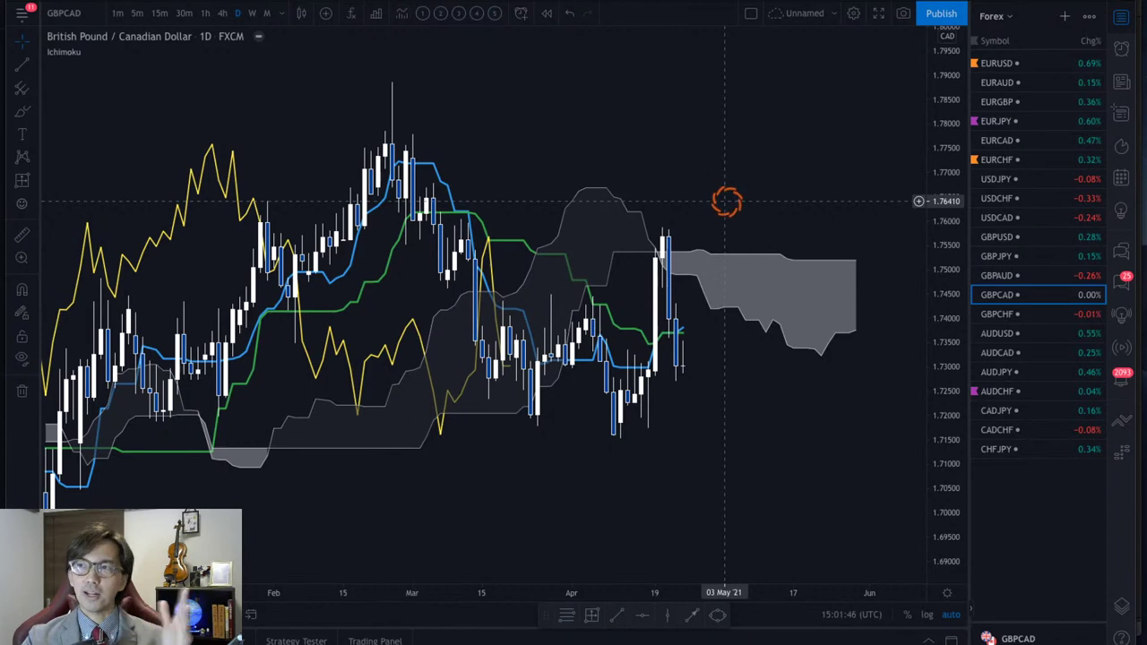
key(Down)
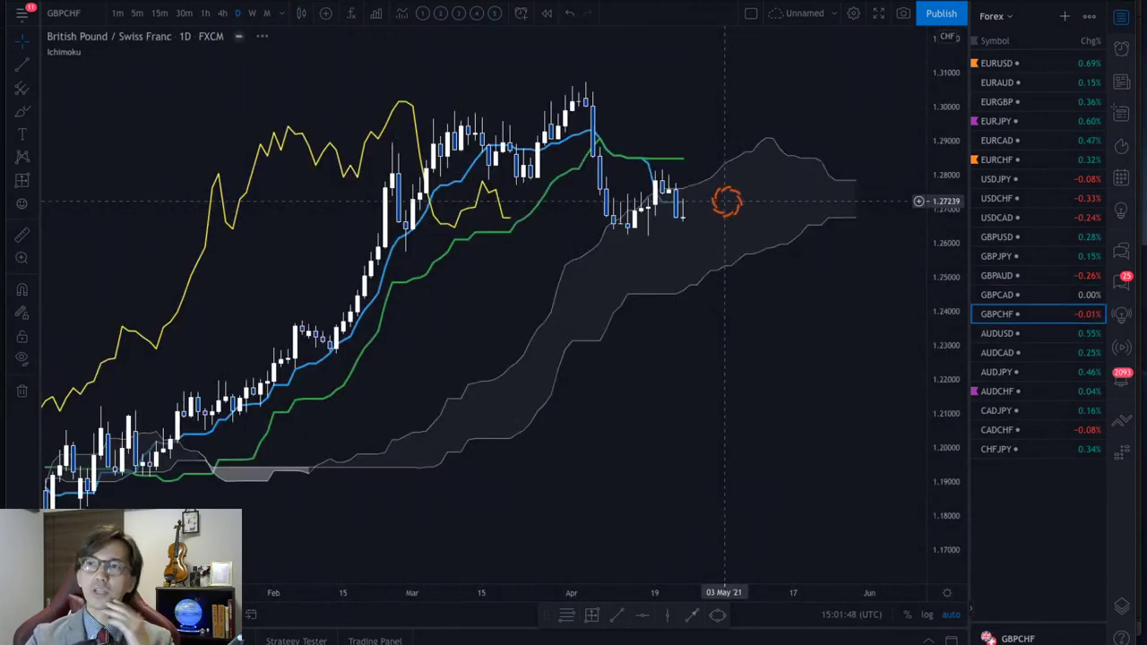
key(Down)
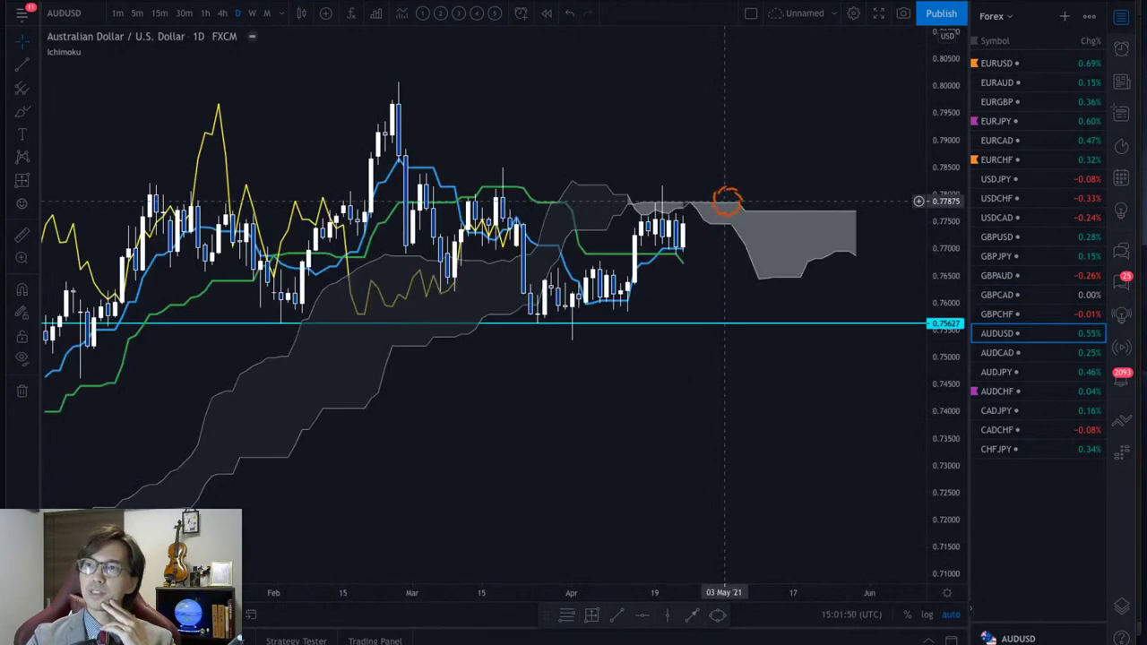
Step down through AUDCAD, AUDJPY and AUDCHF to the CADJPY chart.
key(Down)
key(Down)
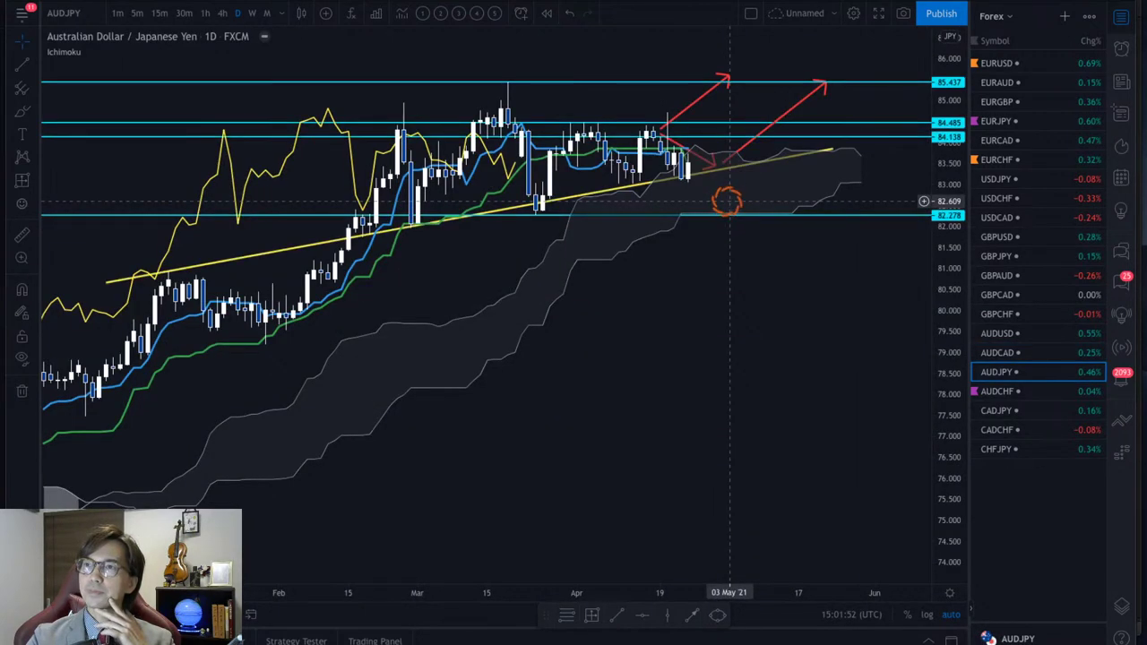
key(Down)
key(Down)
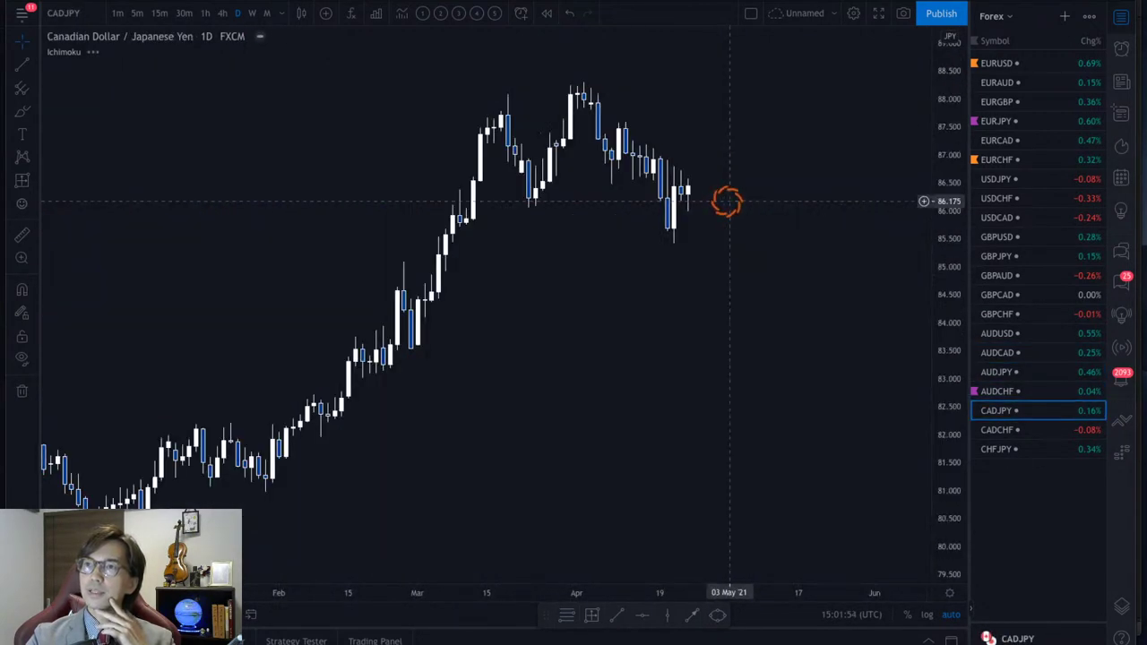
key(Down)
key(Down)
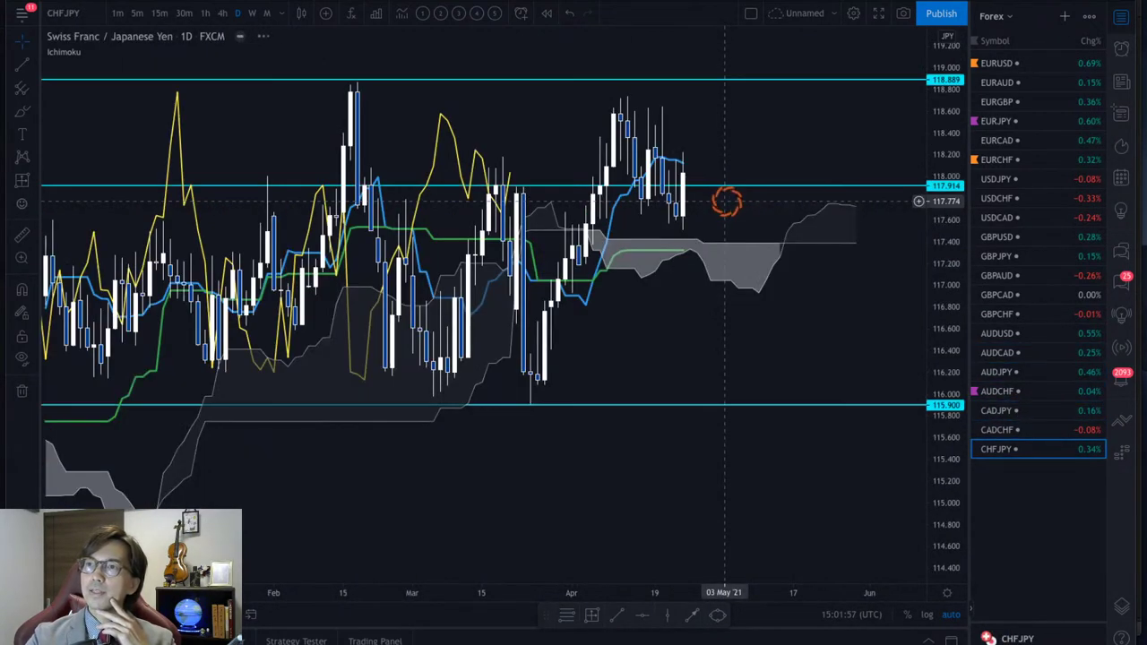
Move back up through AUDUSD, GBPJPY, USDCAD and USDJPY, then return to USDCHF.
key(Up)
key(Up)
key(Up)
key(Up)
key(Up)
key(Up)
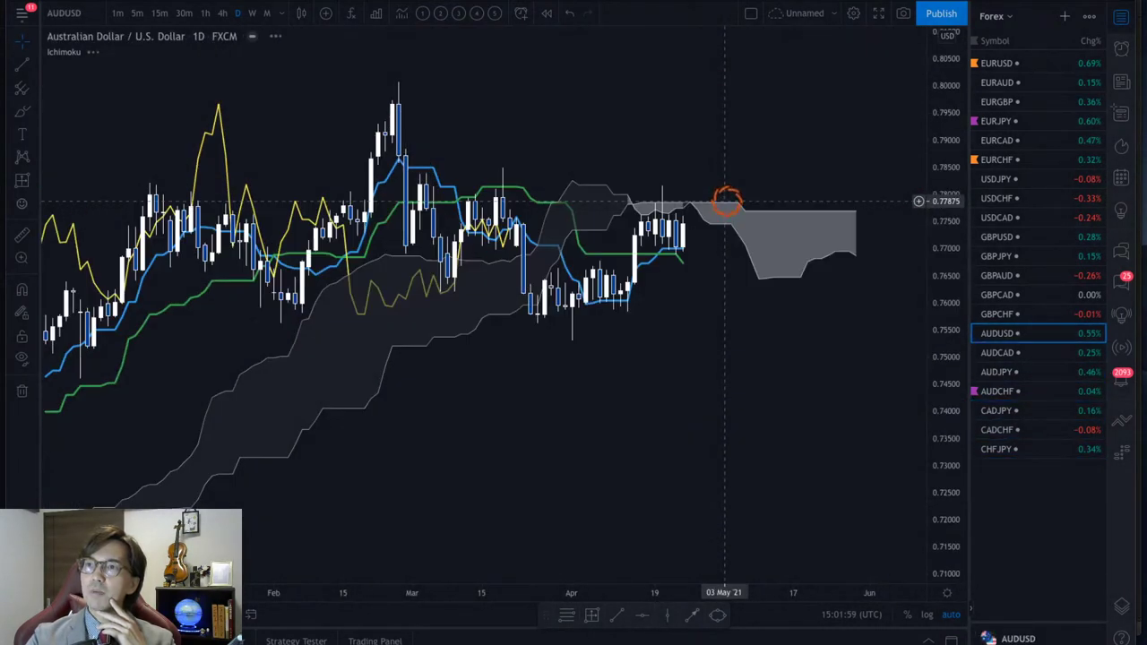
key(Up)
key(Up)
key(Up)
key(Up)
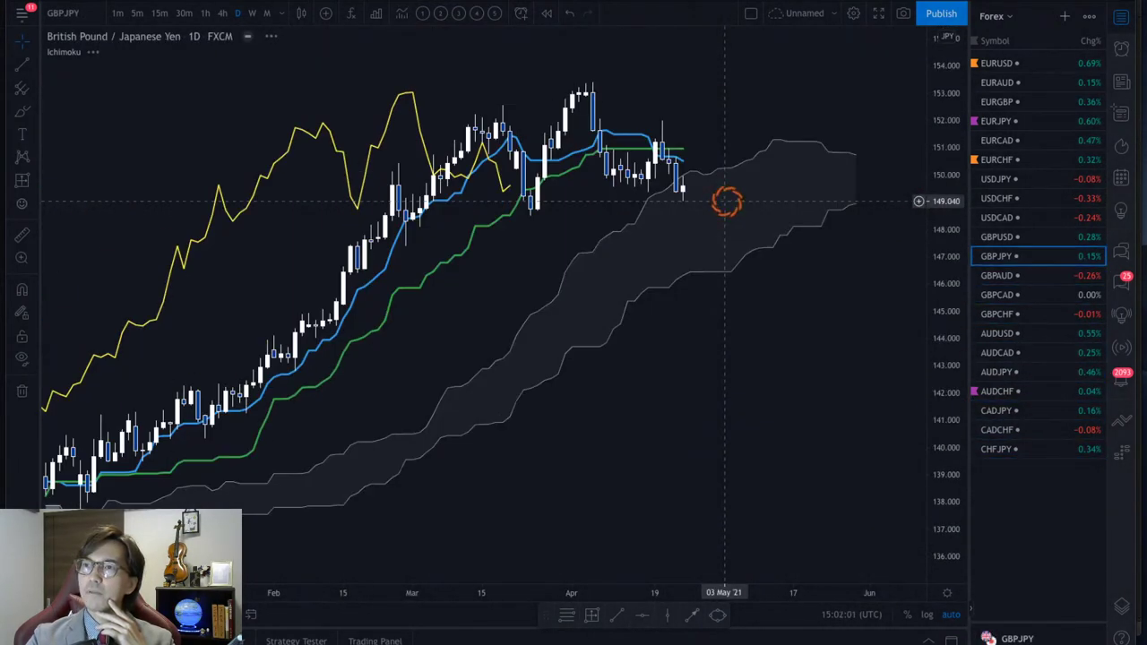
key(Up)
key(Up)
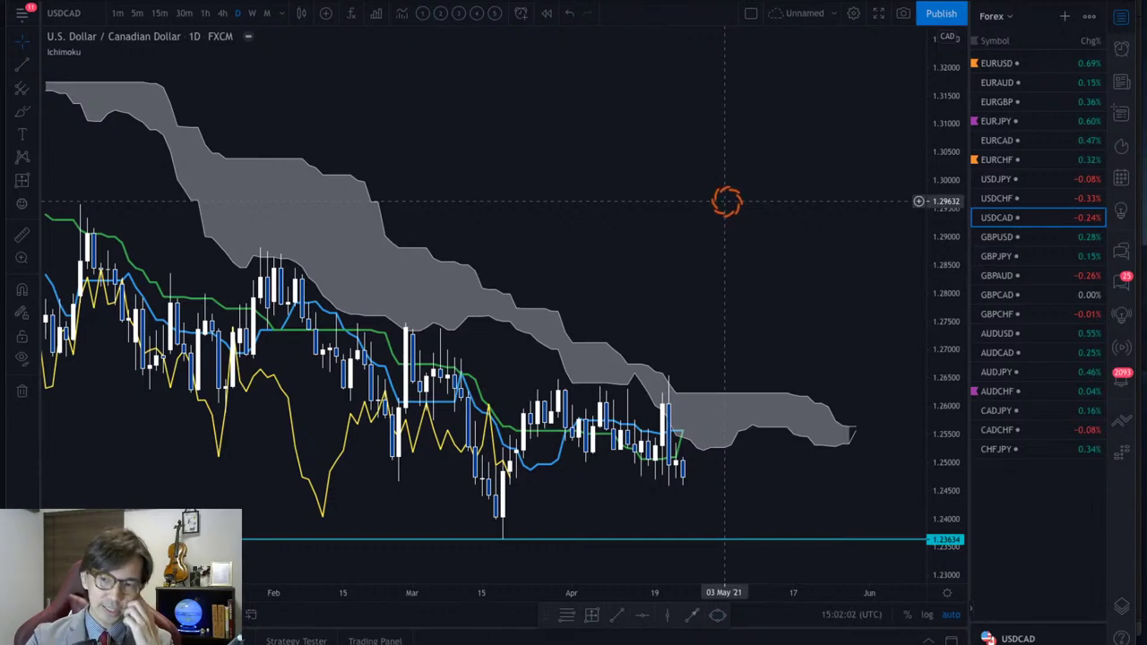
key(Up)
key(Up)
key(Down)
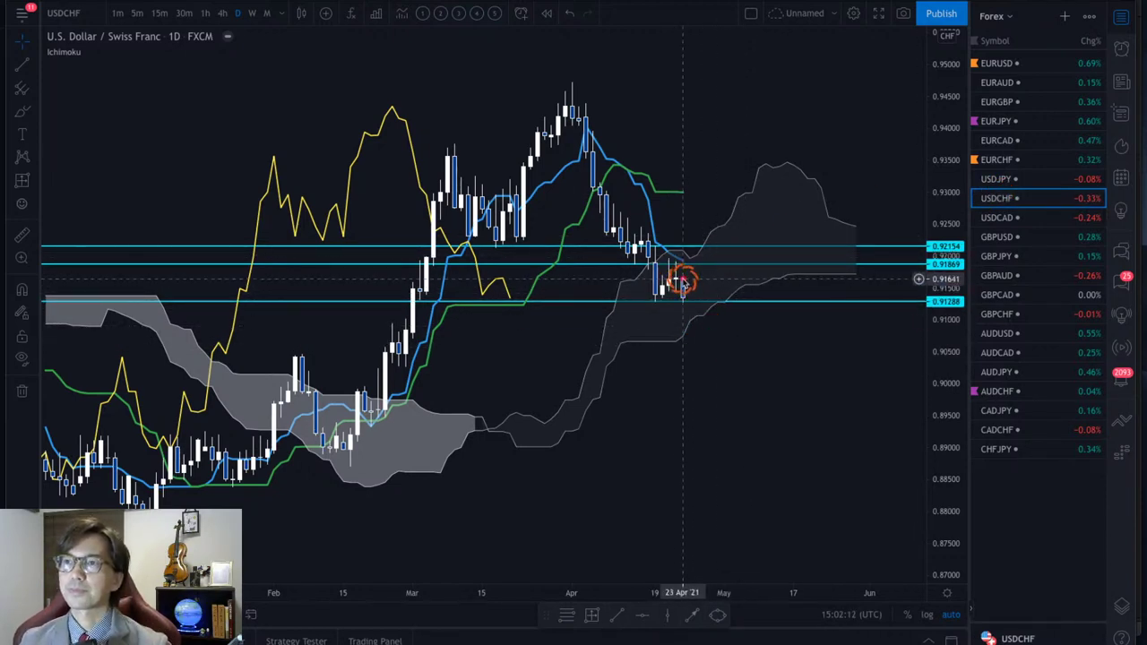
Draw a red downward arrow from the latest USDCHF candles.
drag(681, 278, 717, 355)
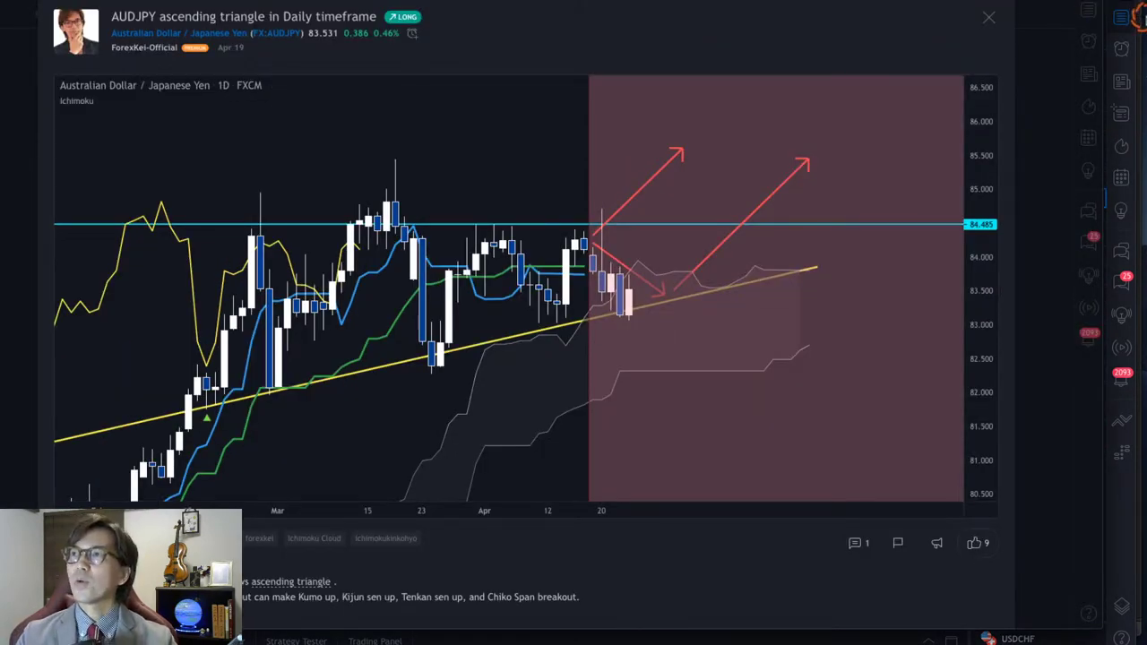
Switch to the closing 'Welcome to Kei's Youtube Channel' PowerPoint slide.
key(alt+Tab)
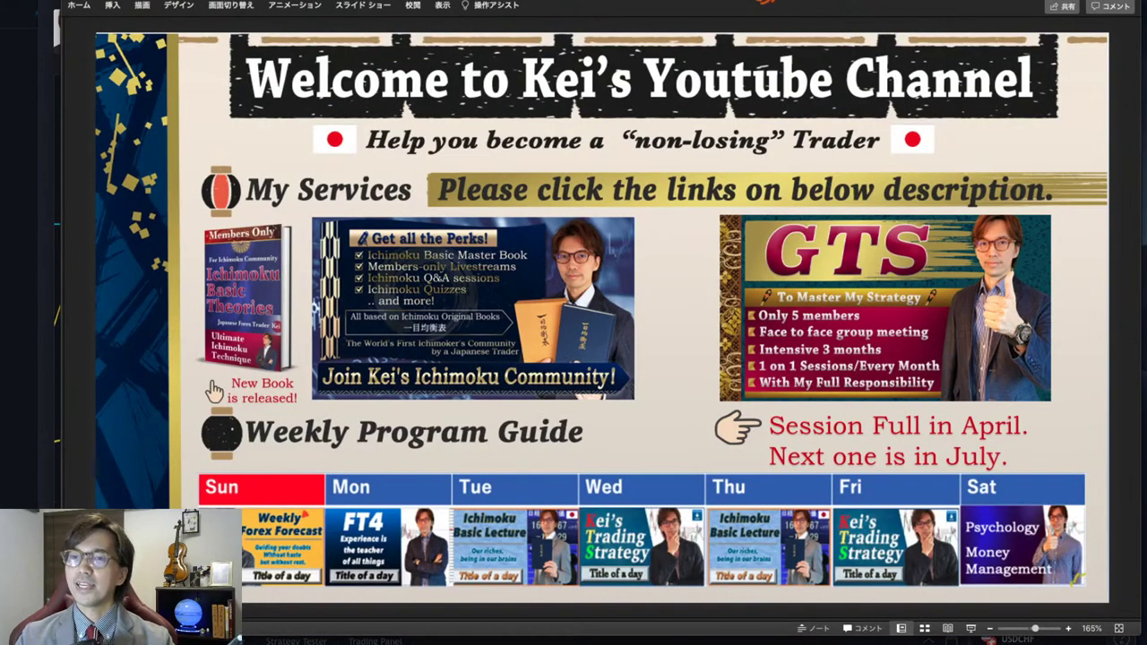